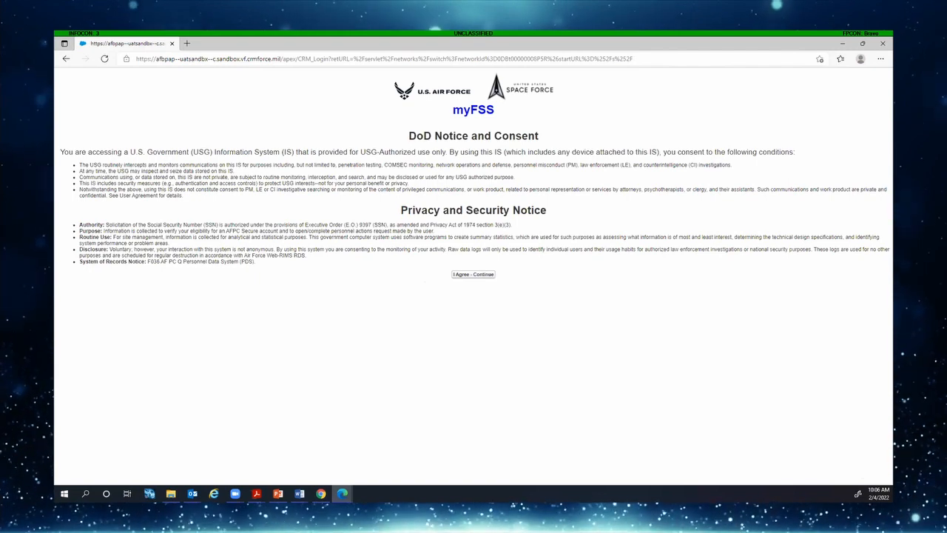
Accept the DoD notice and scroll down to the Available Now app tiles on the myFSS home page
click(467, 276)
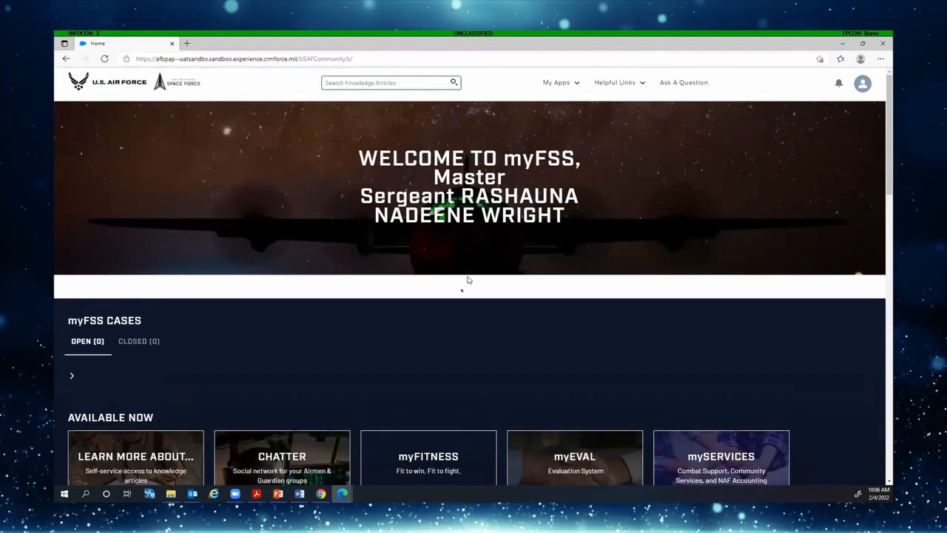
scroll(603, 186, down, 3)
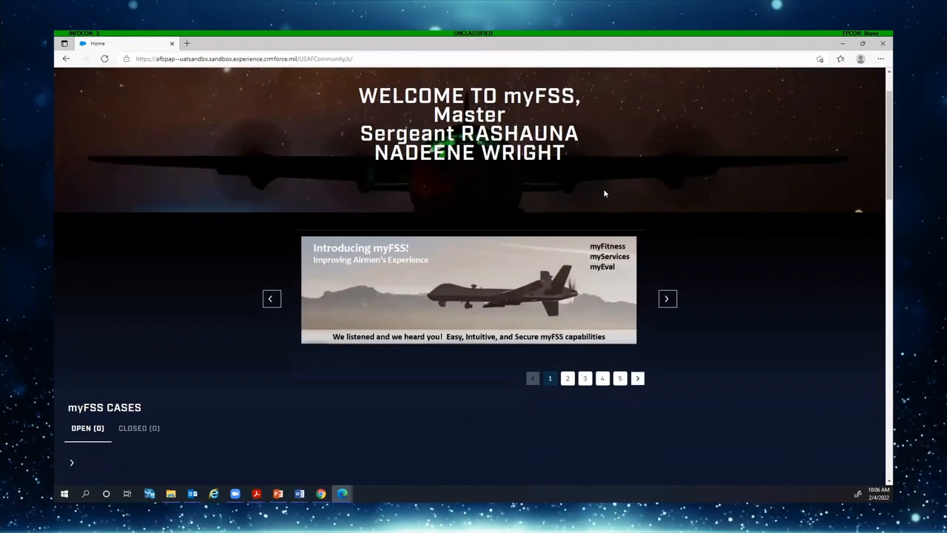
scroll(603, 194, down, 1)
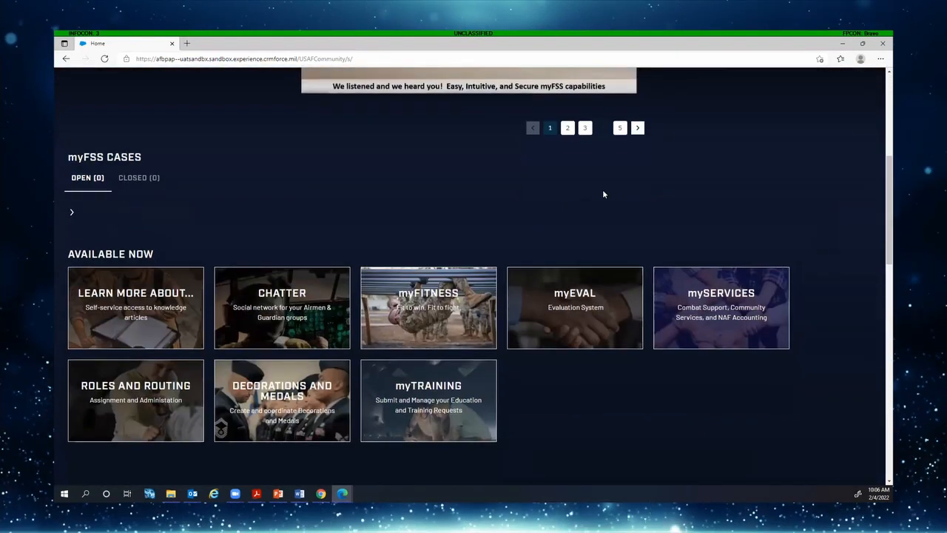
Launch myEVAL from the Available Now tiles to reach the evaluation dashboard
click(576, 319)
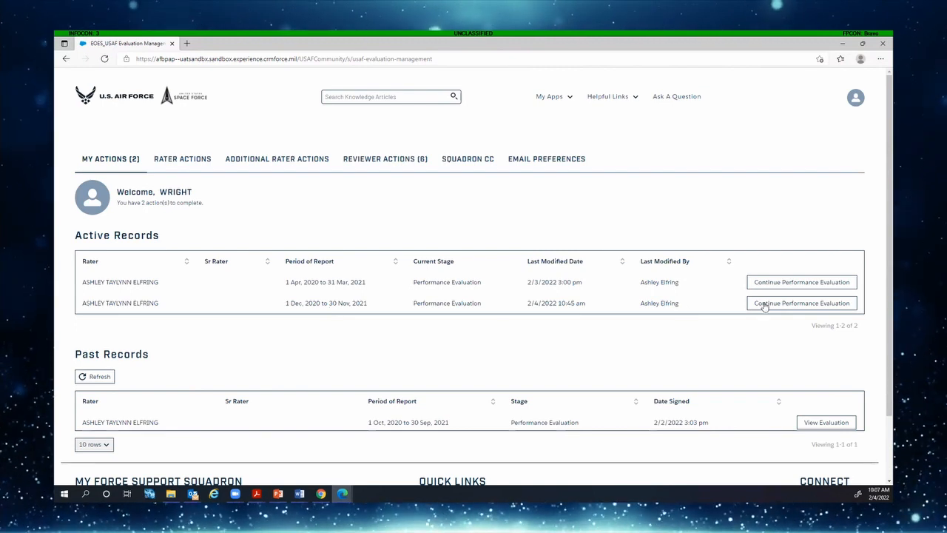
Continue the active evaluation for the 1 Dec. 2020 to 30 Nov. 2021 reporting period
click(802, 308)
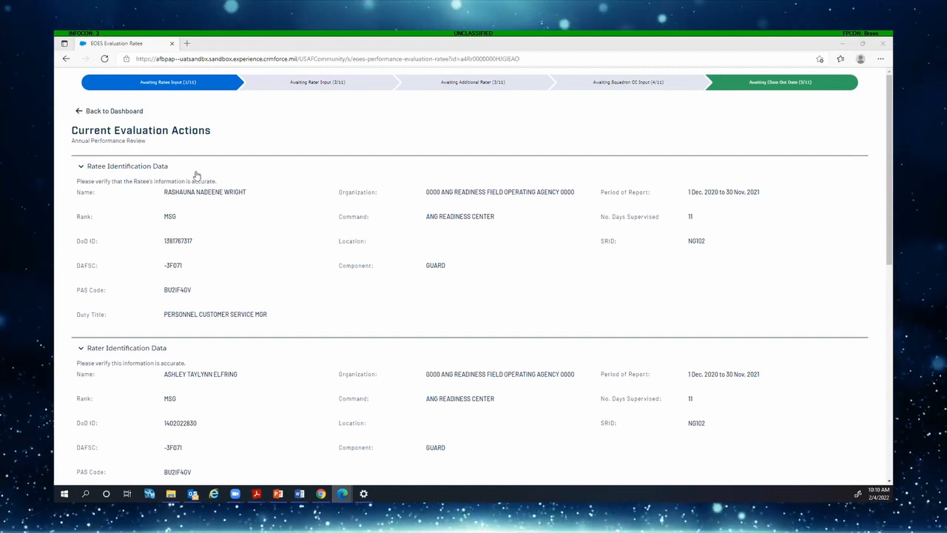
Collapse the ratee, rater, additional rater and reviewer data and save with reason Annual
scroll(196, 178, down, 1)
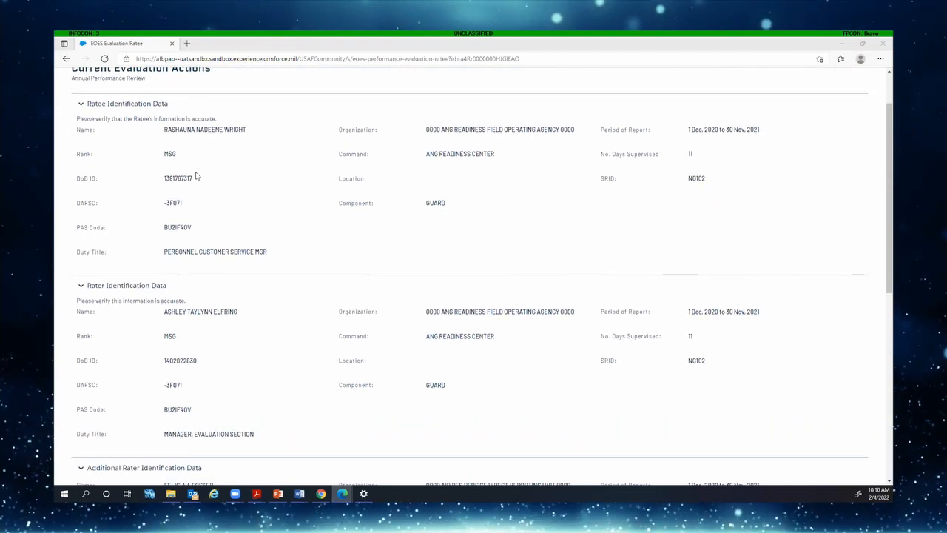
click(82, 104)
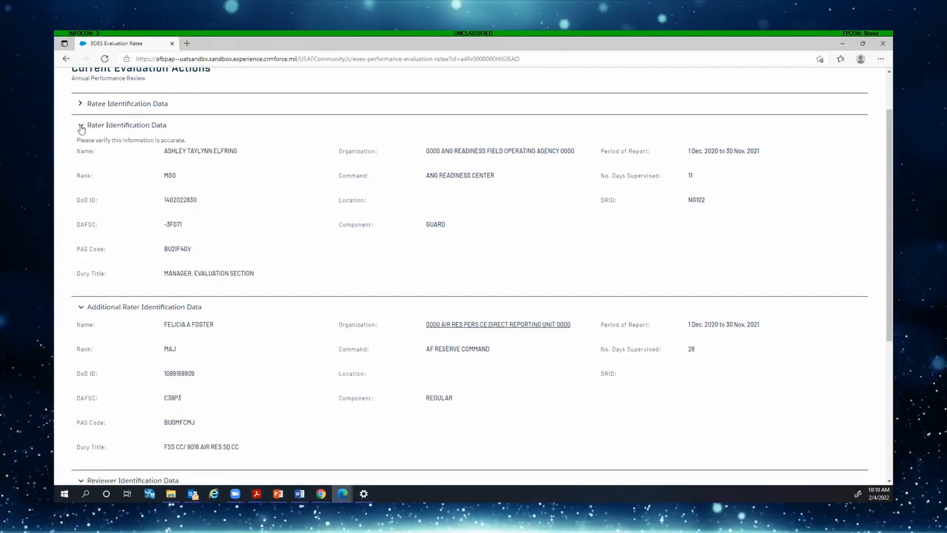
click(81, 127)
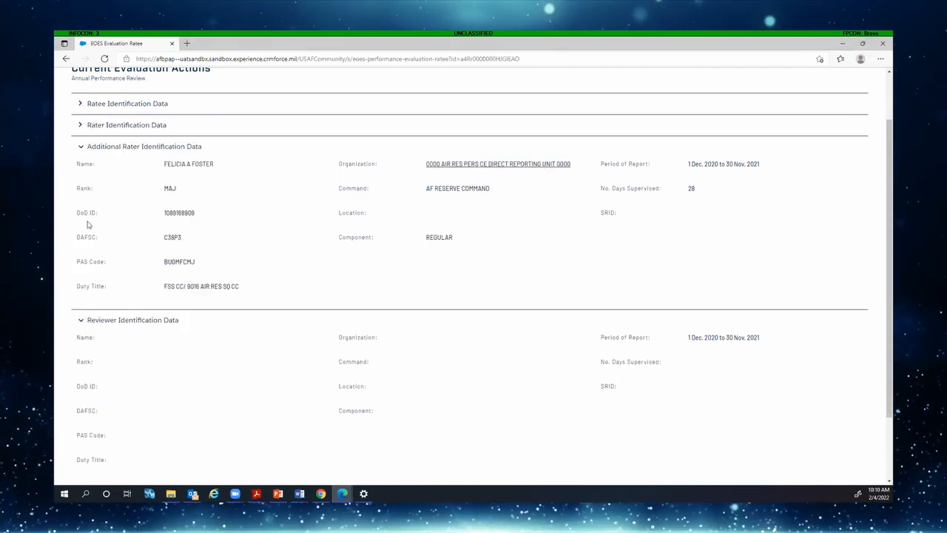
click(81, 148)
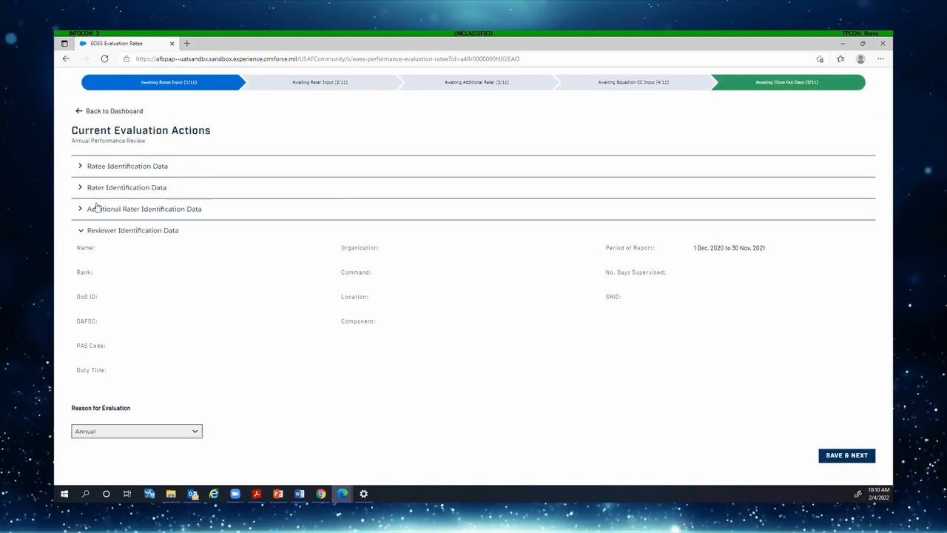
click(81, 231)
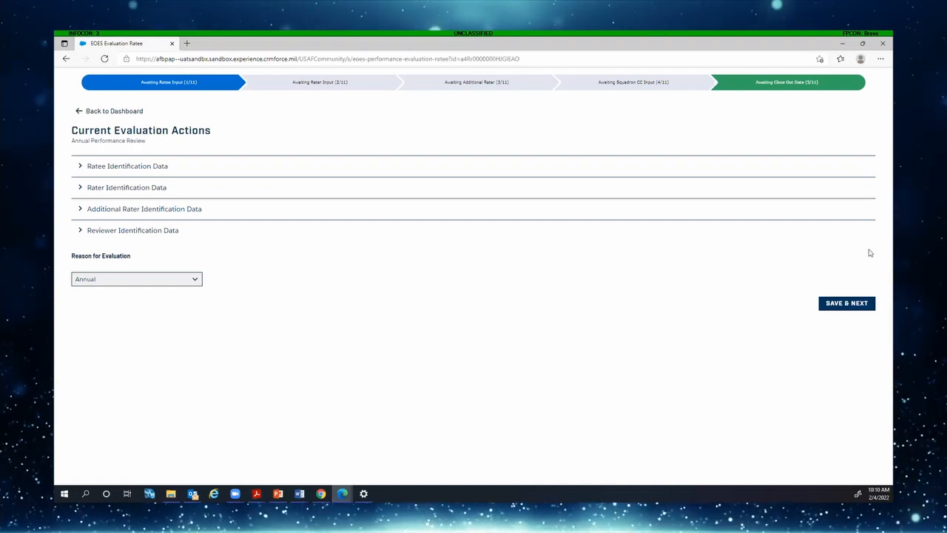
click(851, 304)
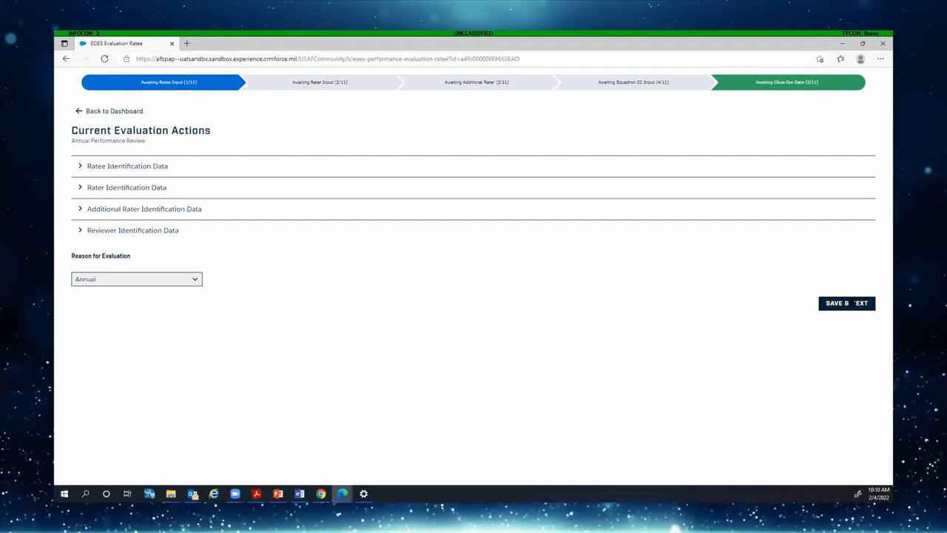
Dismiss the character limit notice, review the duty descriptions, and return to identification data
click(593, 312)
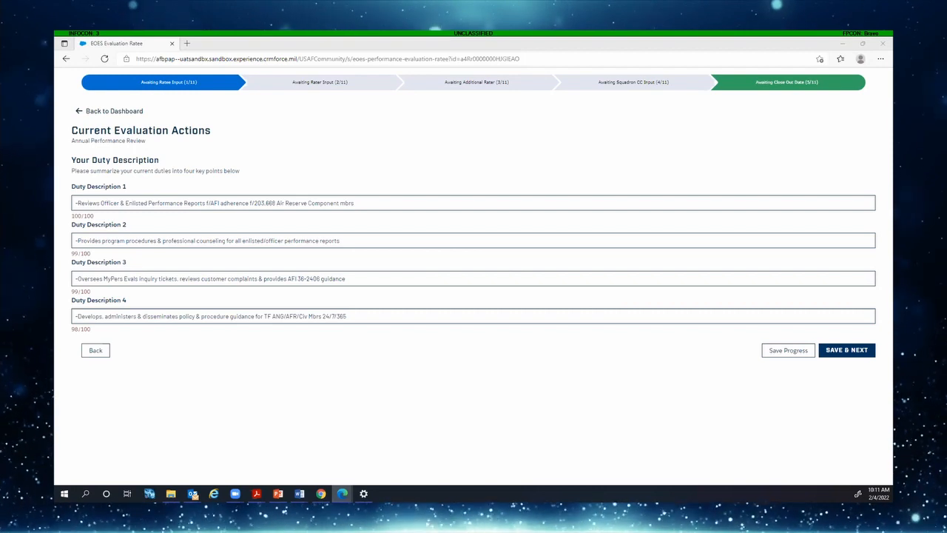
click(95, 351)
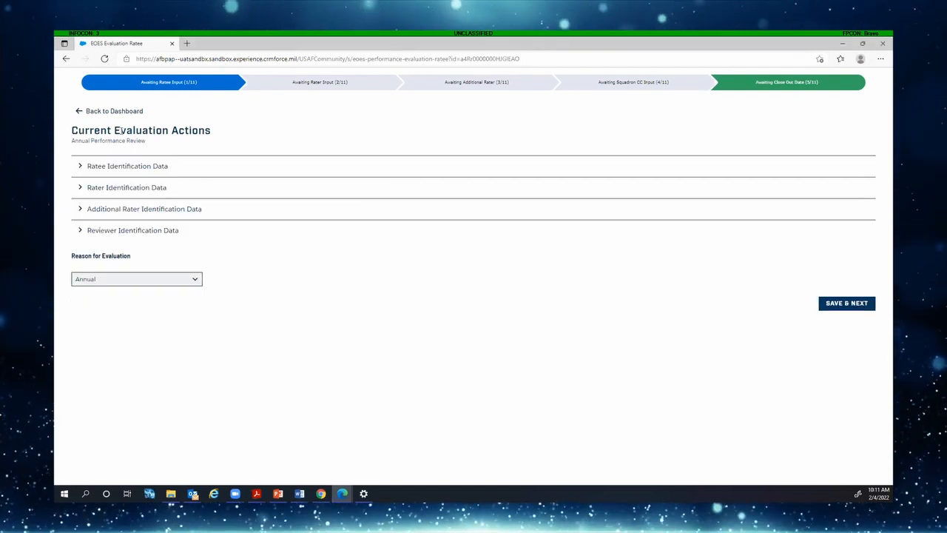
Recheck the ratee and rater identification details, then save and advance to duty descriptions
click(81, 166)
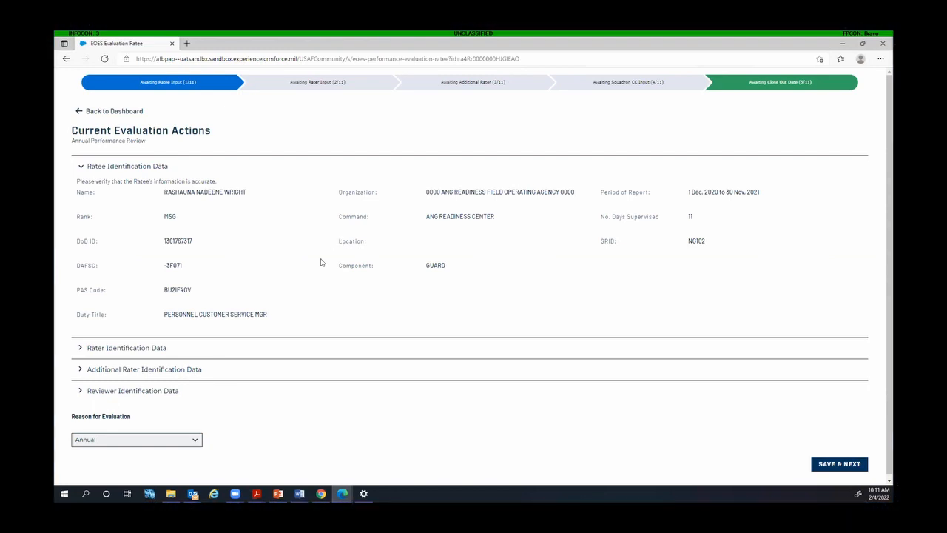
scroll(278, 235, down, 1)
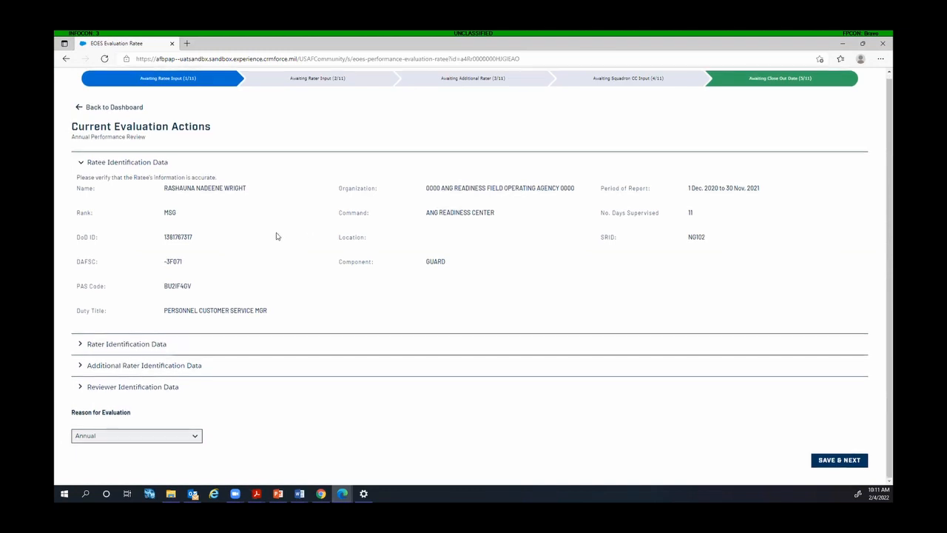
click(81, 163)
click(81, 165)
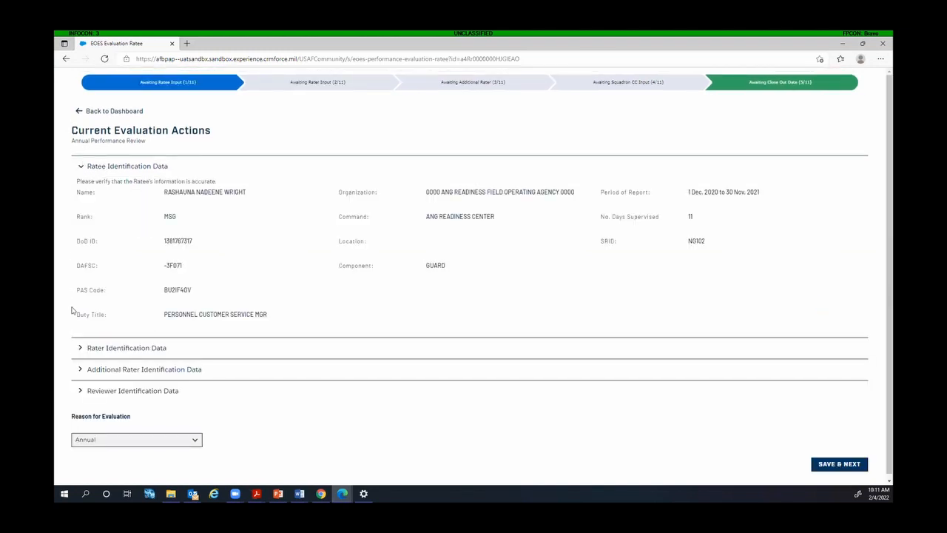
click(82, 350)
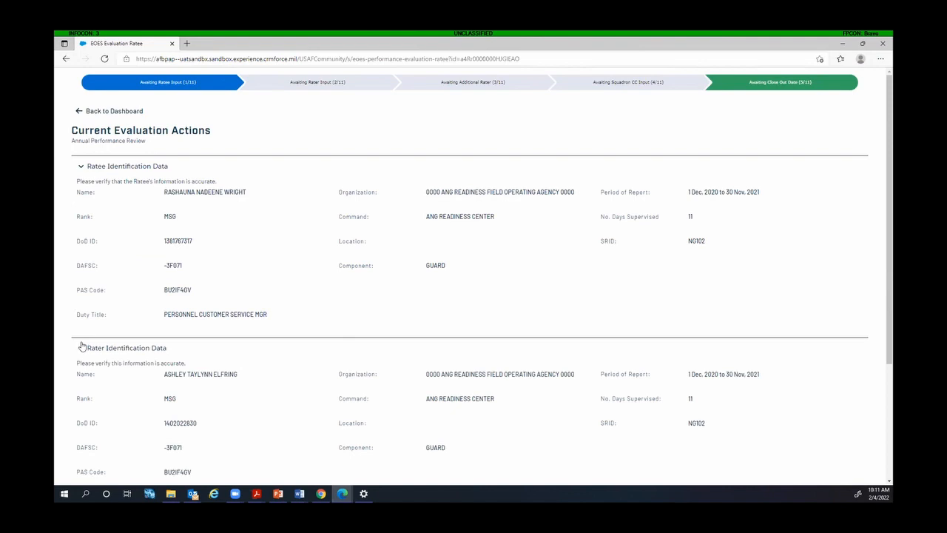
click(82, 348)
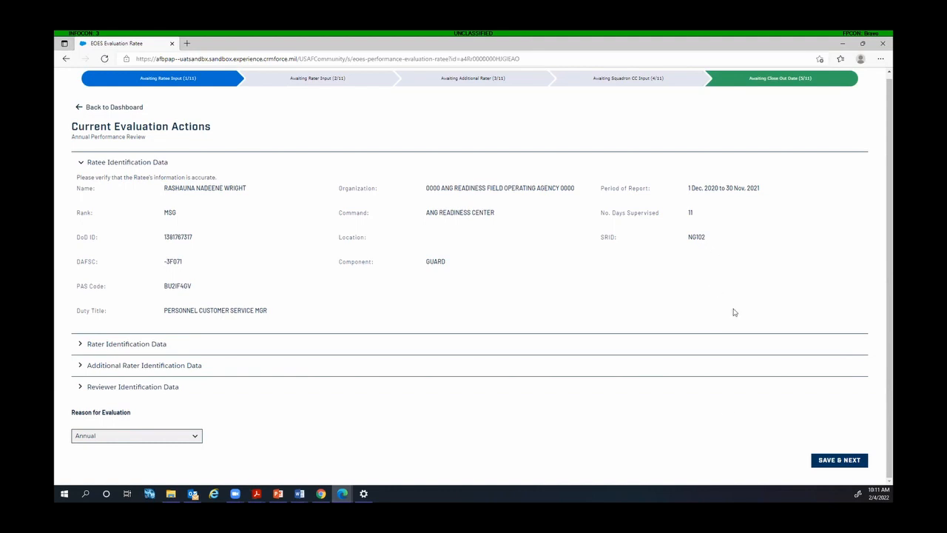
click(836, 460)
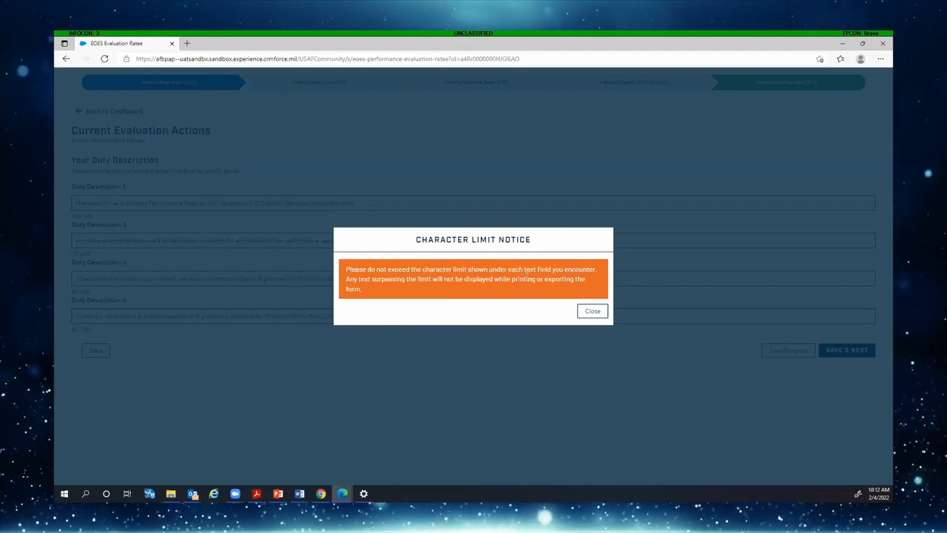
Dismiss the notice and save the four duty descriptions (100, 99, 99, 98 characters)
click(592, 310)
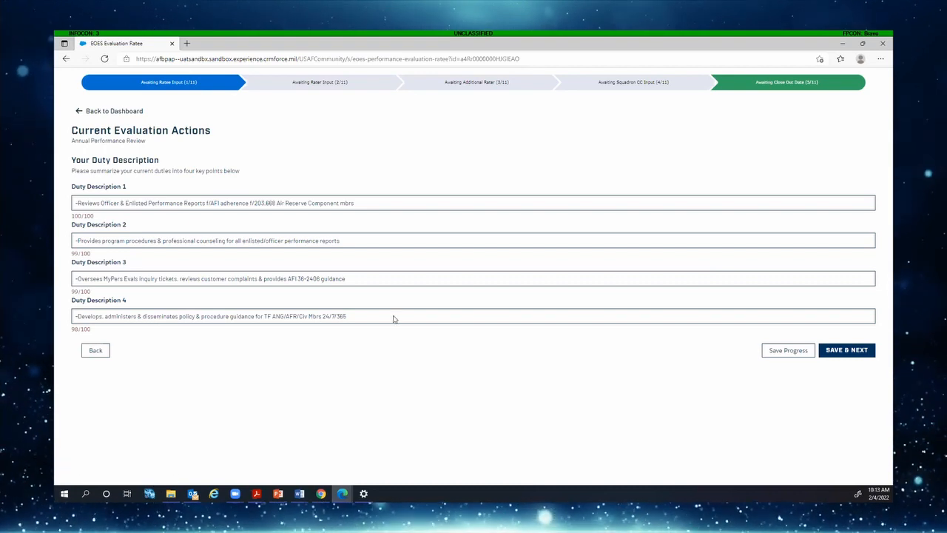
click(853, 351)
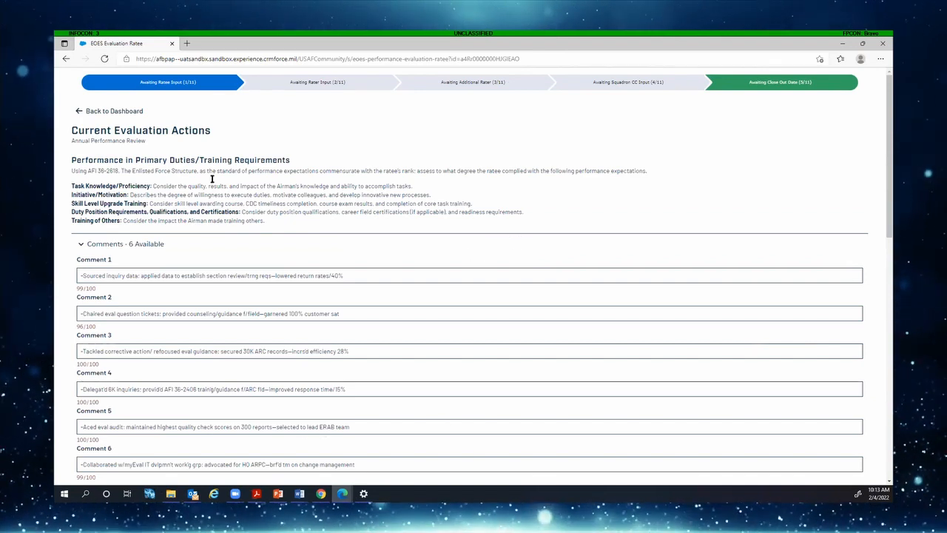
Review the Primary Duties, Followership/Leadership, Whole Airman and Remarks comments, then save and advance
click(81, 246)
scroll(93, 256, down, 1)
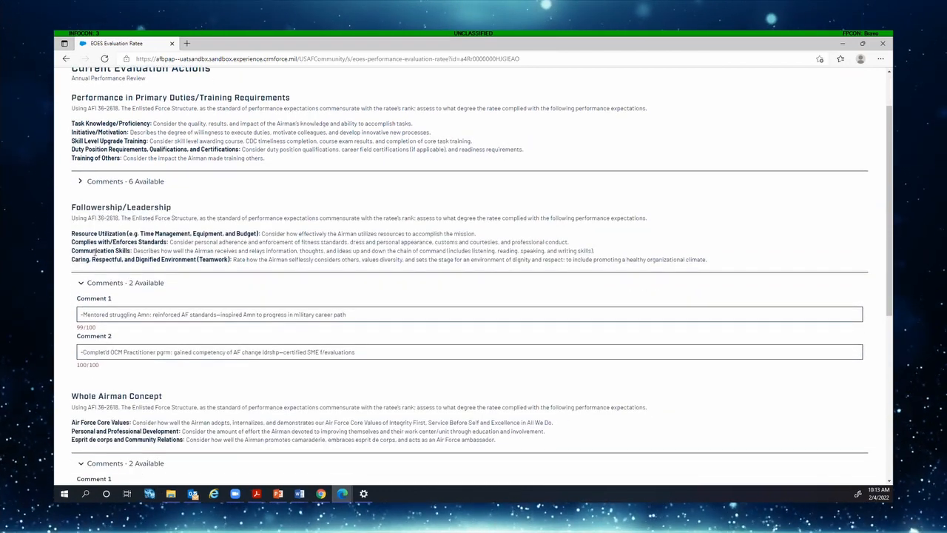
click(81, 282)
scroll(82, 296, down, 1)
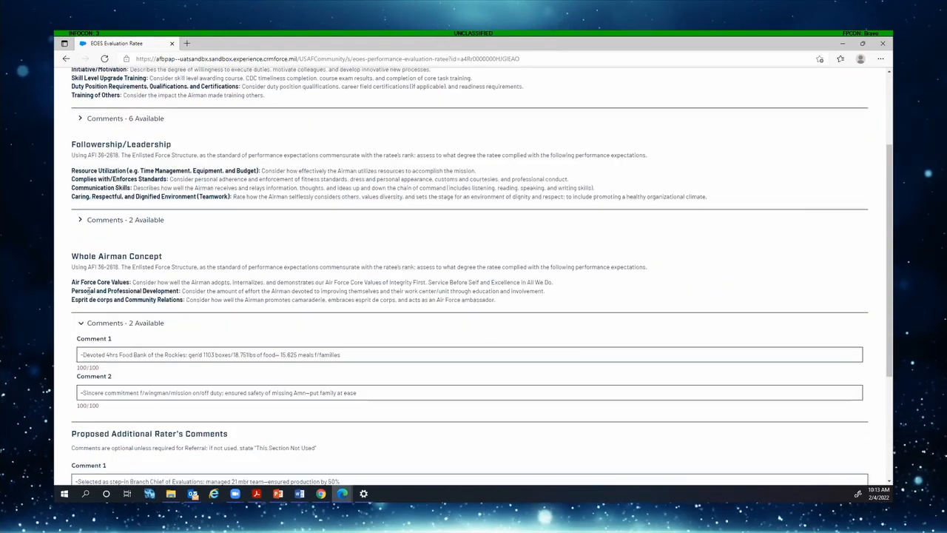
click(79, 325)
scroll(81, 296, down, 1)
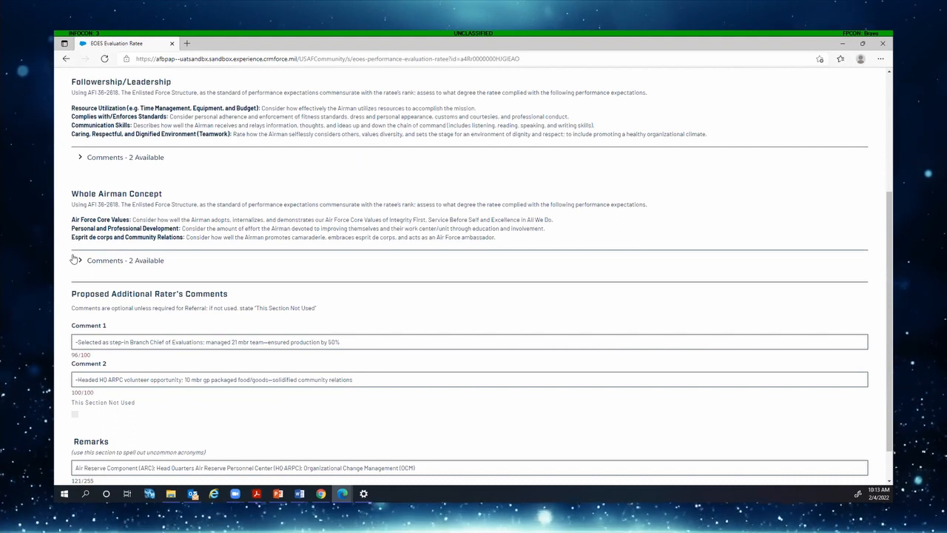
click(77, 261)
scroll(100, 303, down, 2)
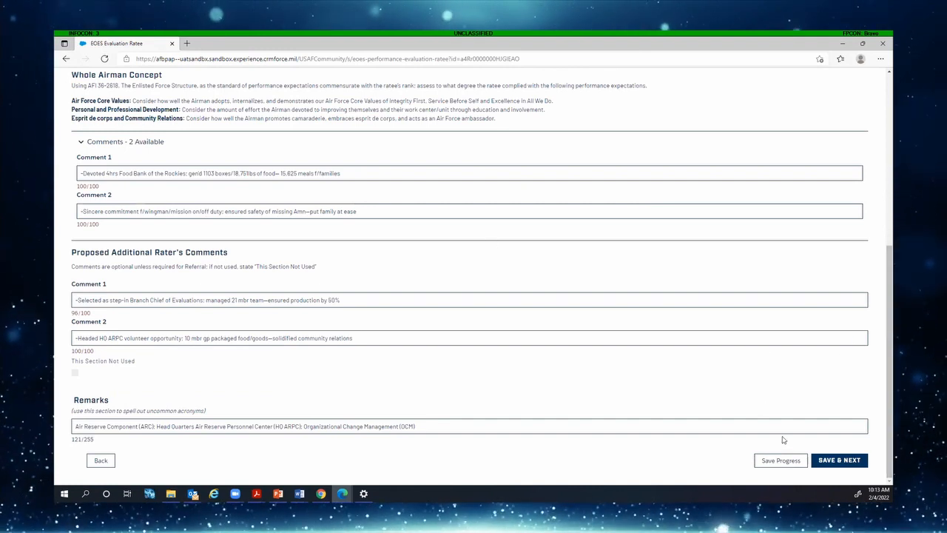
click(851, 460)
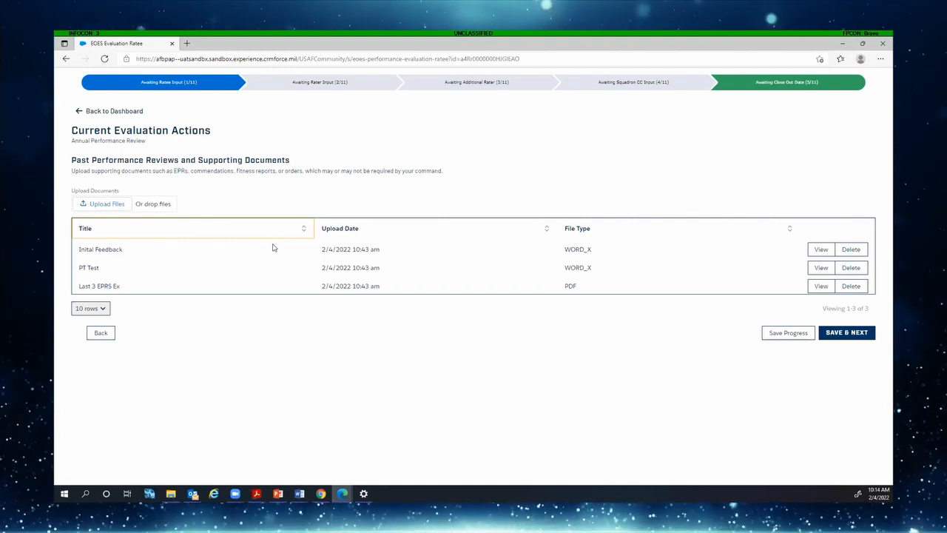
Keep the three uploaded supporting documents and continue to the EPR Submission Summary
click(843, 333)
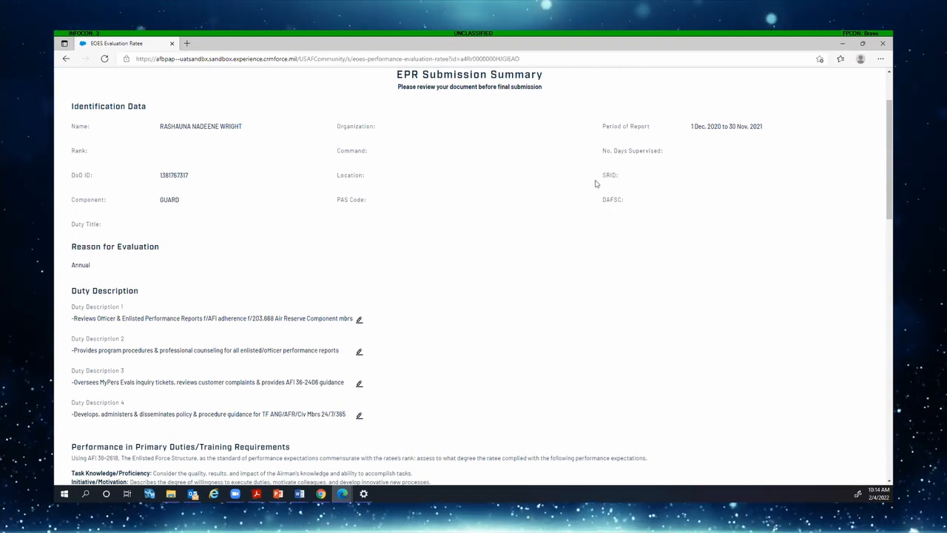
Collapse the summary's Primary Duties, Followership and Whole Airman comments, then submit the EPR
scroll(435, 161, down, 3)
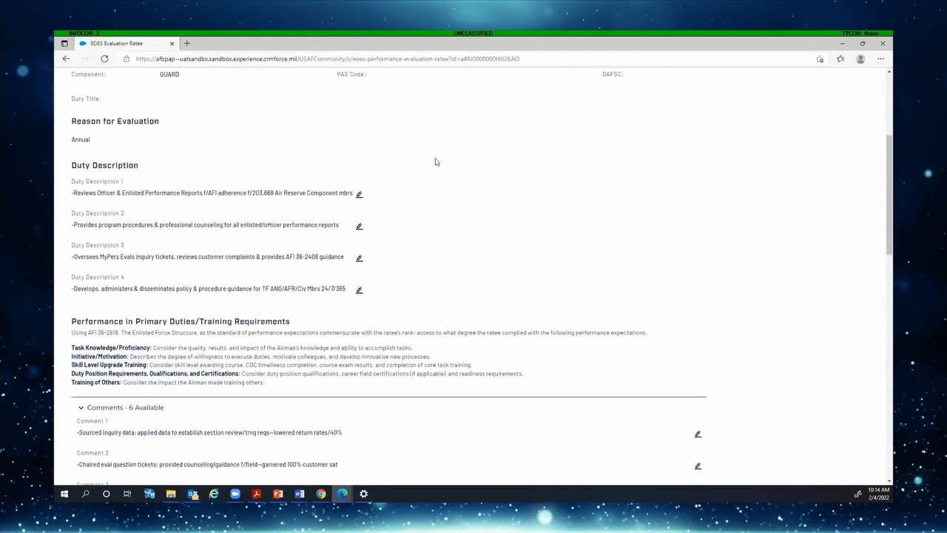
scroll(435, 164, down, 1)
click(82, 282)
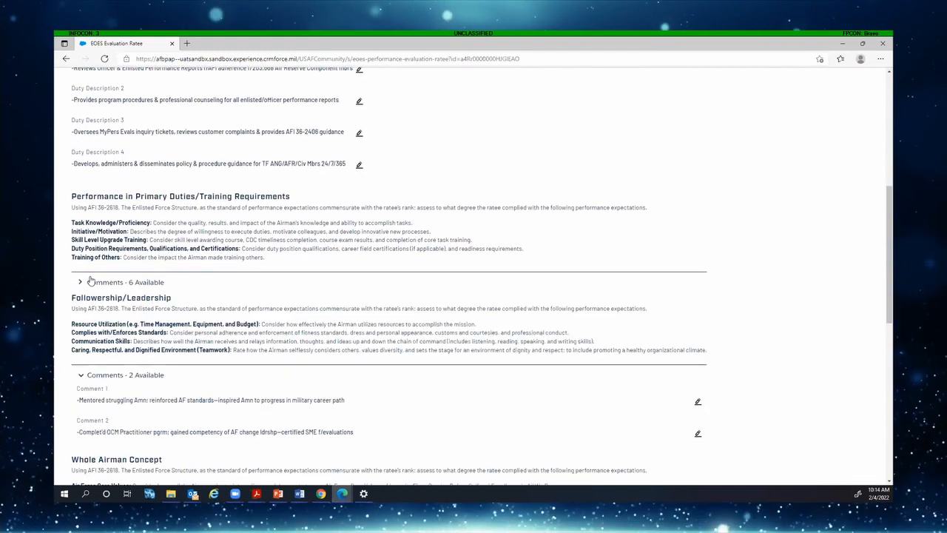
scroll(84, 264, down, 2)
click(81, 249)
scroll(85, 255, down, 2)
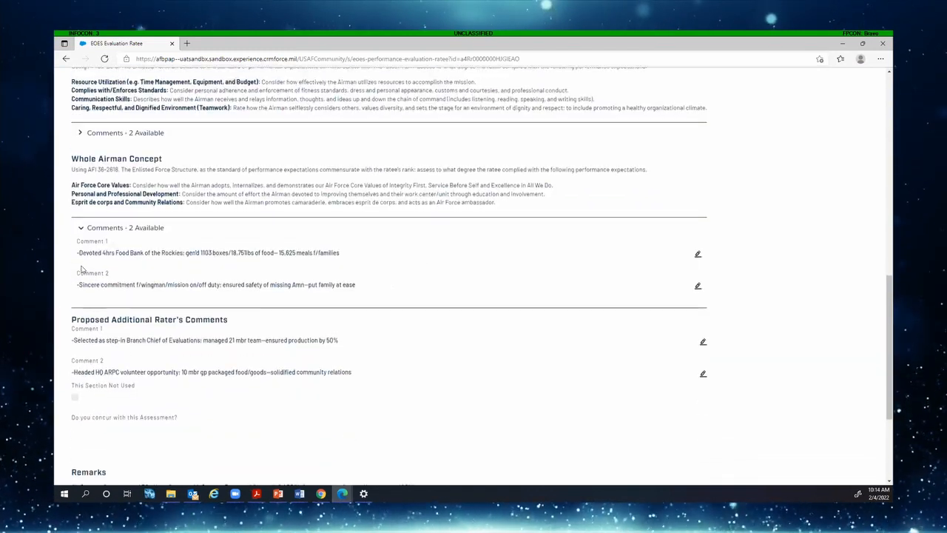
click(80, 219)
scroll(121, 299, down, 2)
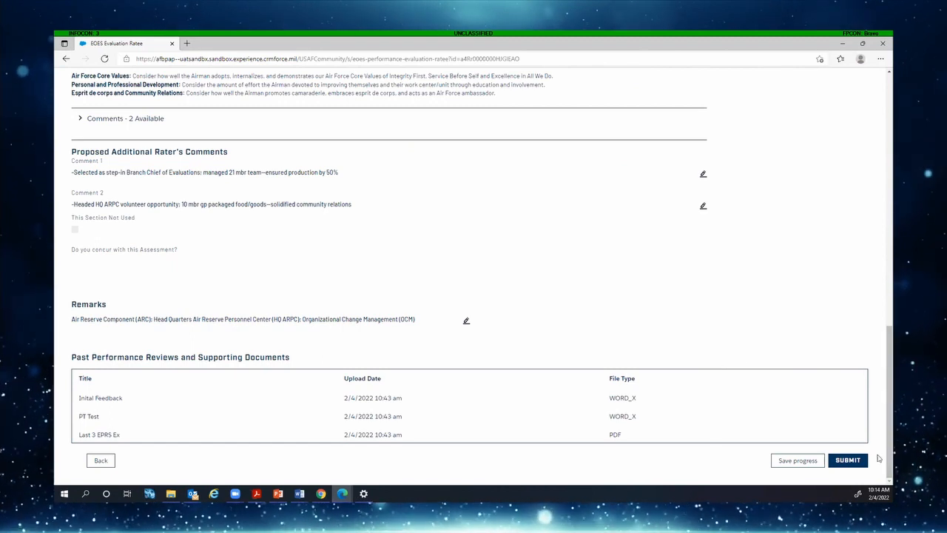
click(846, 455)
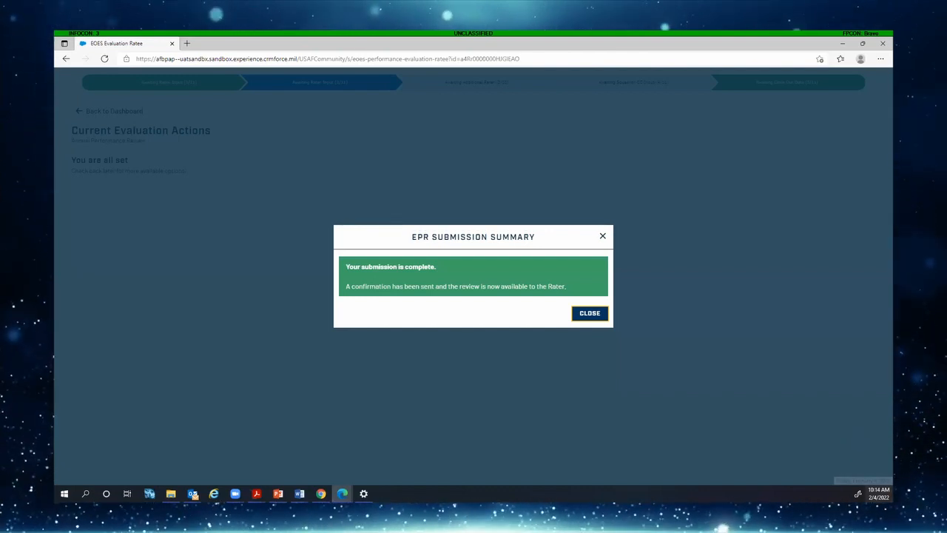
Close the submission-complete confirmation and go back to the myEval evaluation dashboard
click(590, 313)
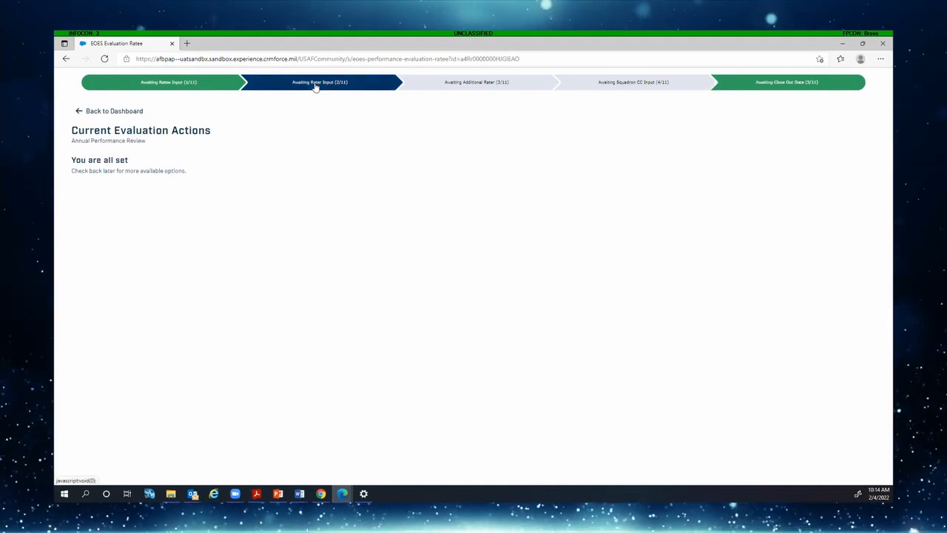
click(111, 111)
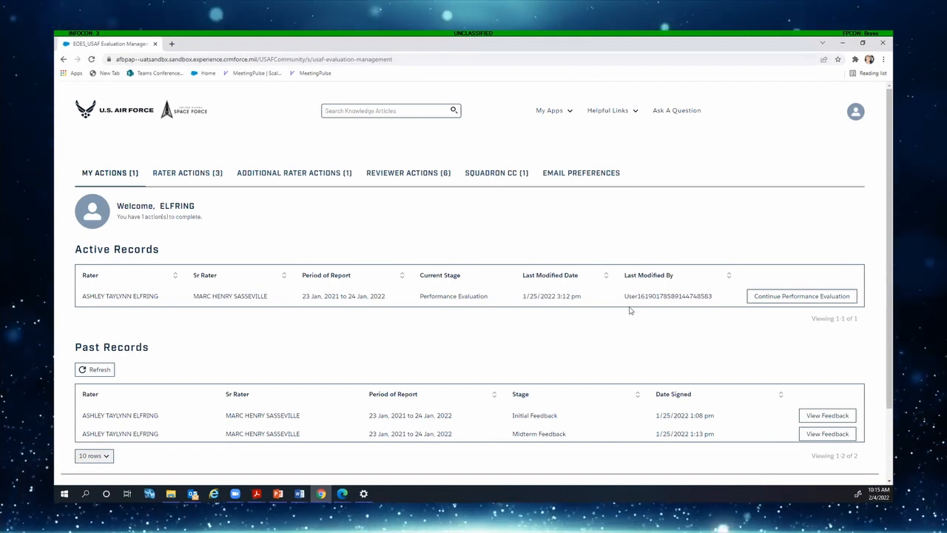
Show the RATER ACTIONS (3) list of ratees awaiting rater action
click(196, 177)
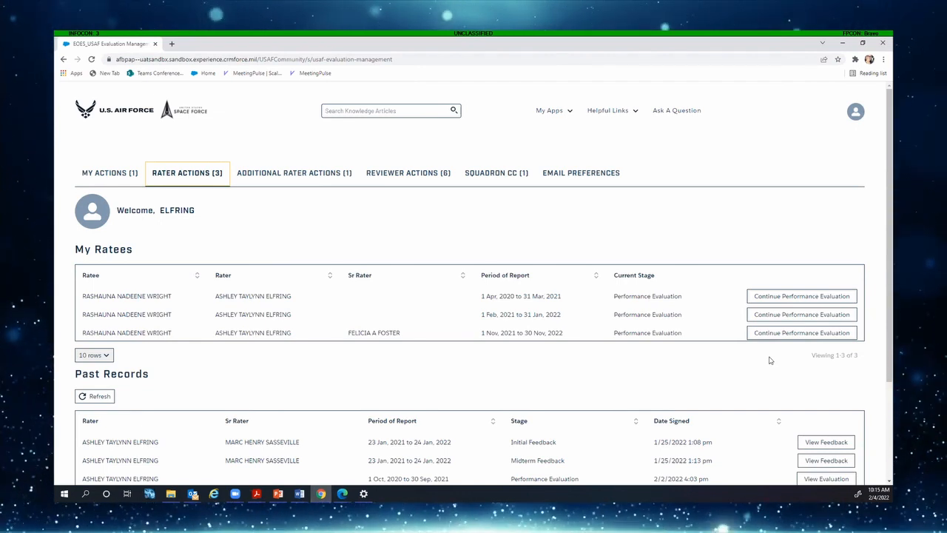
Continue the second ratee's Performance Evaluation for 1 Feb. 2021 to 31 Jan. 2022
click(839, 315)
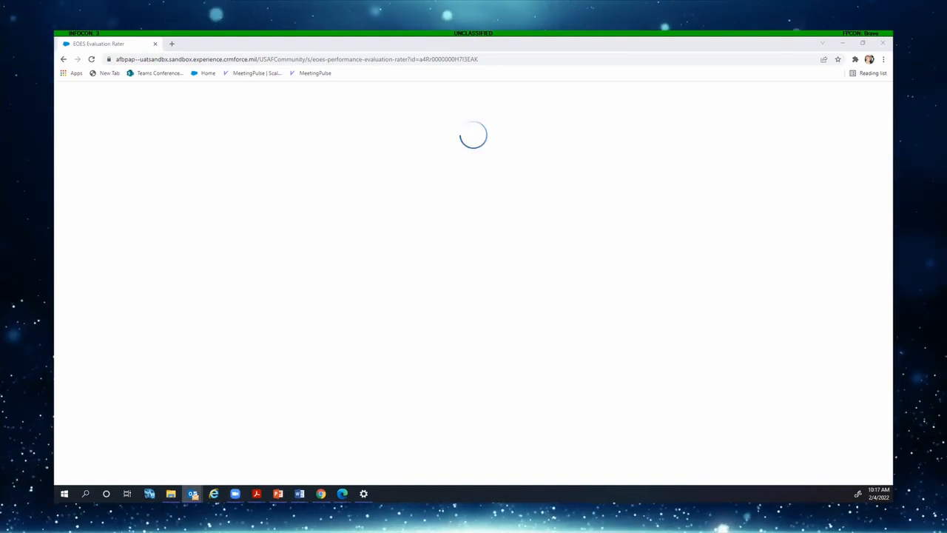
mouse_move(299, 493)
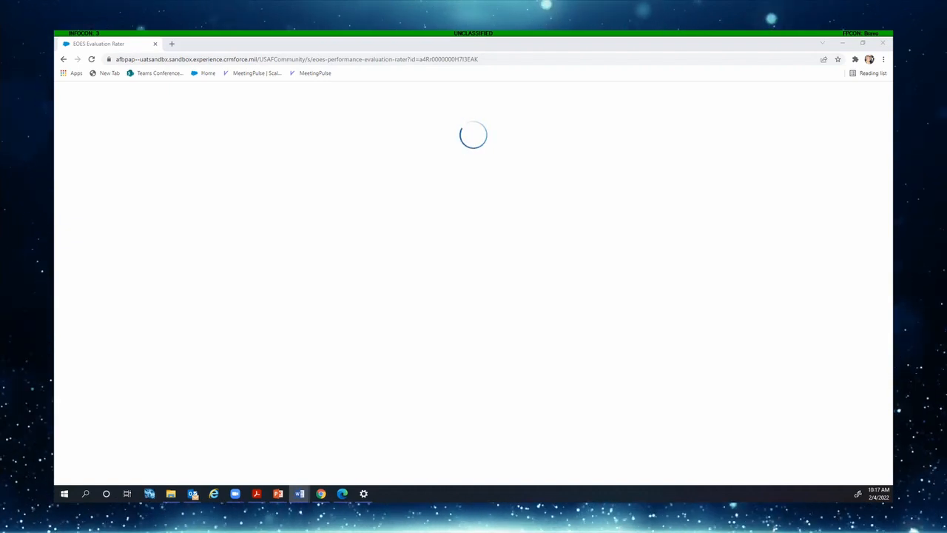
In a new tab, load the myFSS site, sign in with the PIV/CAC card, and accept the DoD notice
click(172, 44)
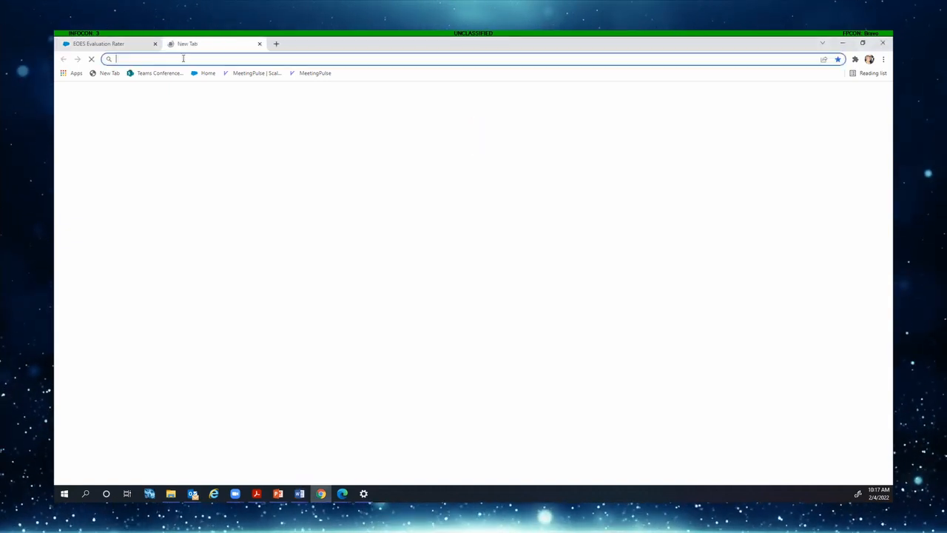
text(https://afbpap--uatsandbx.sandbox.experience.crmforce.mil/USAFCommunity/s/)
key(Return)
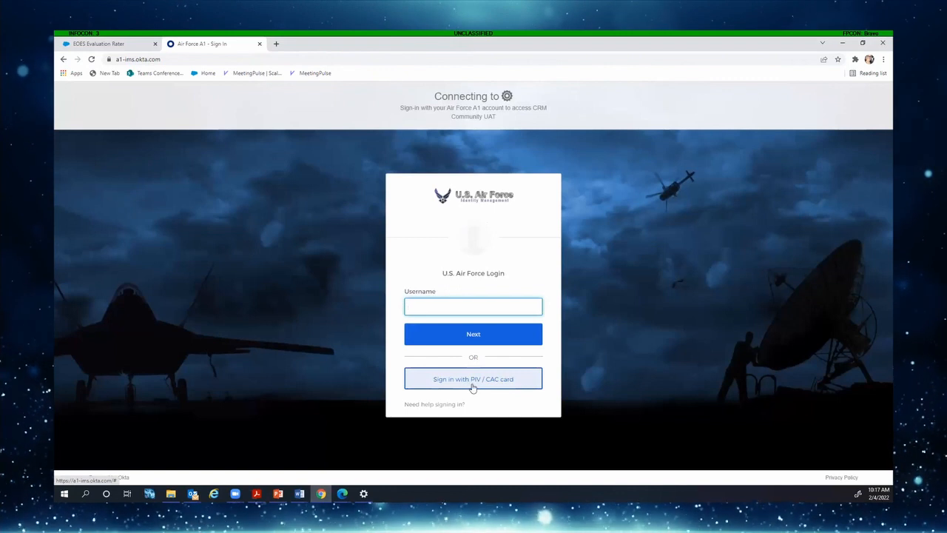
click(472, 386)
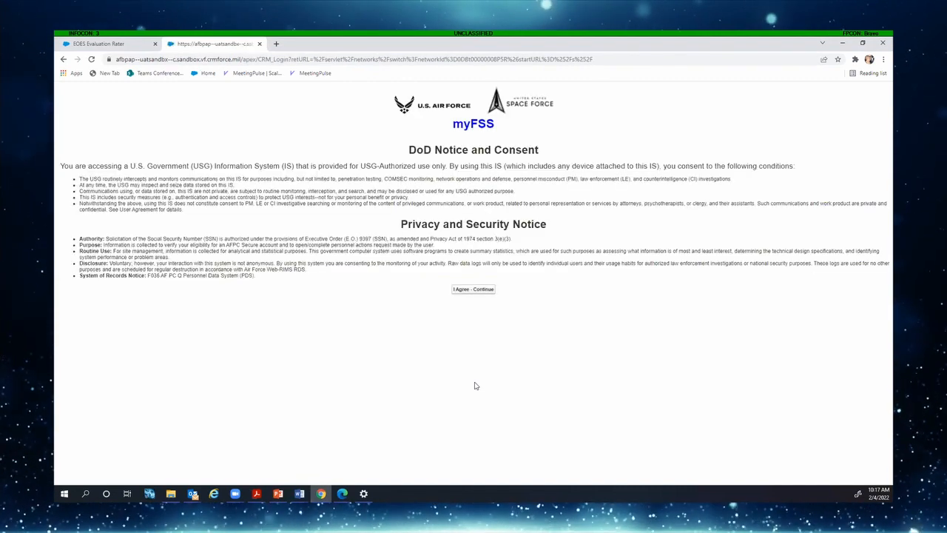
click(472, 288)
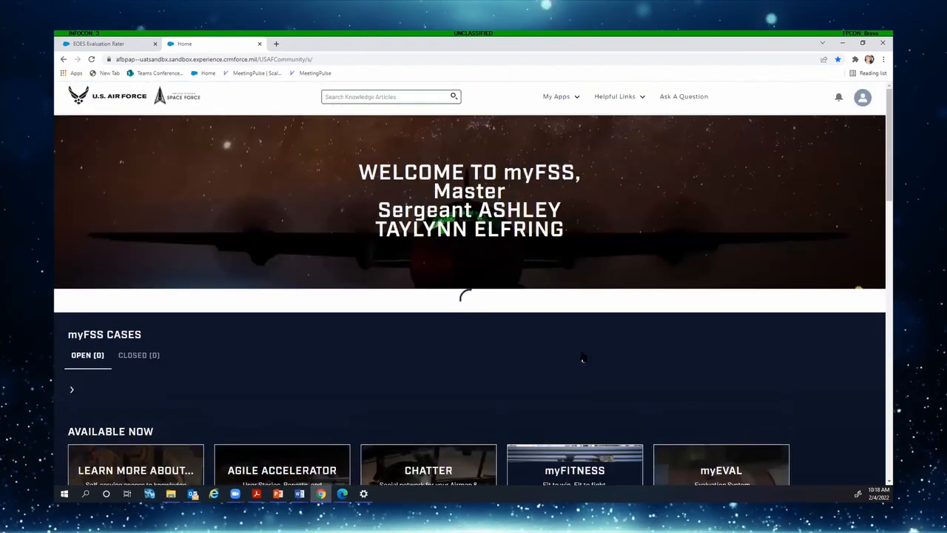
Launch myEVAL from the Available Now app tiles on the myFSS home page
scroll(583, 359, down, 3)
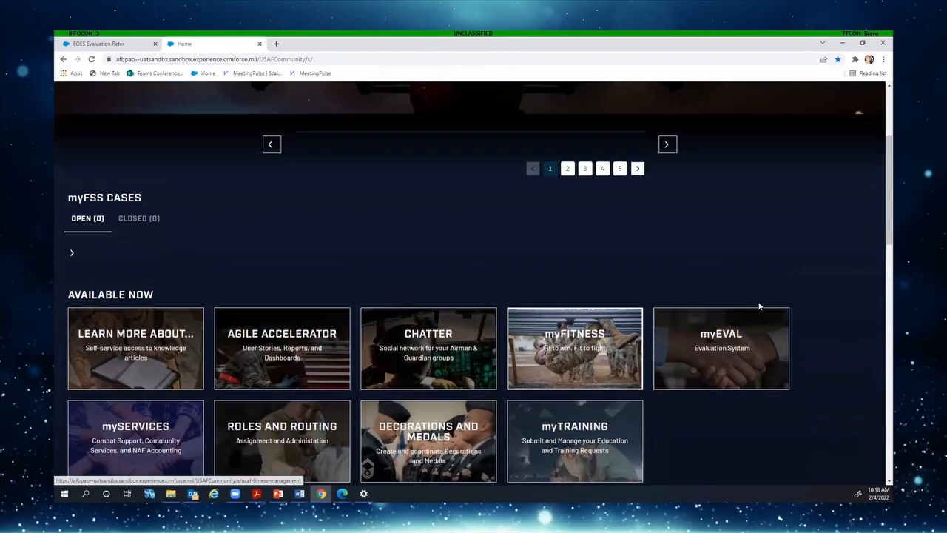
click(739, 375)
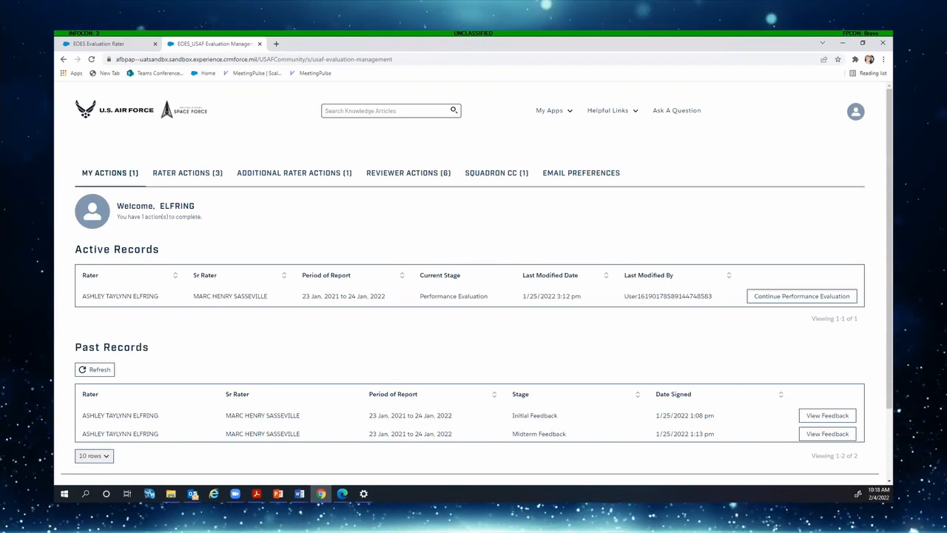
click(185, 173)
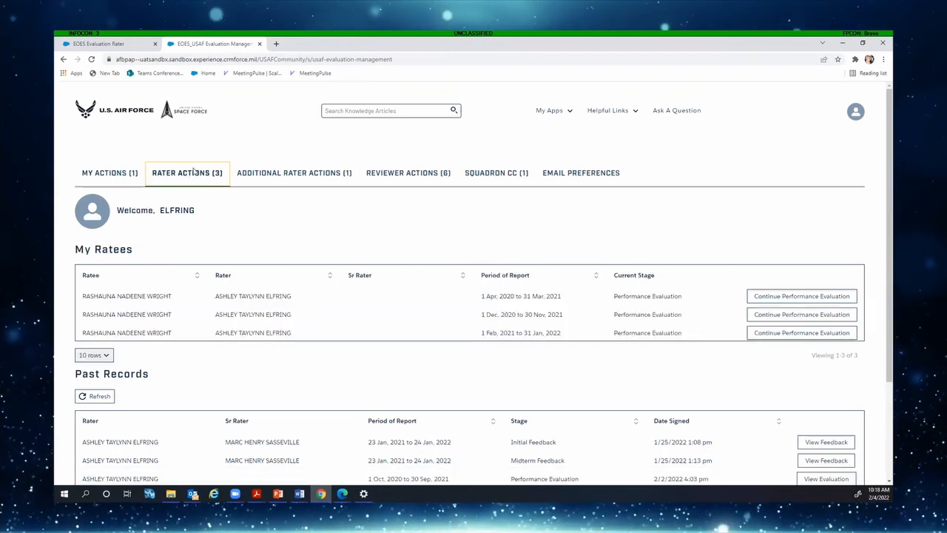
click(762, 298)
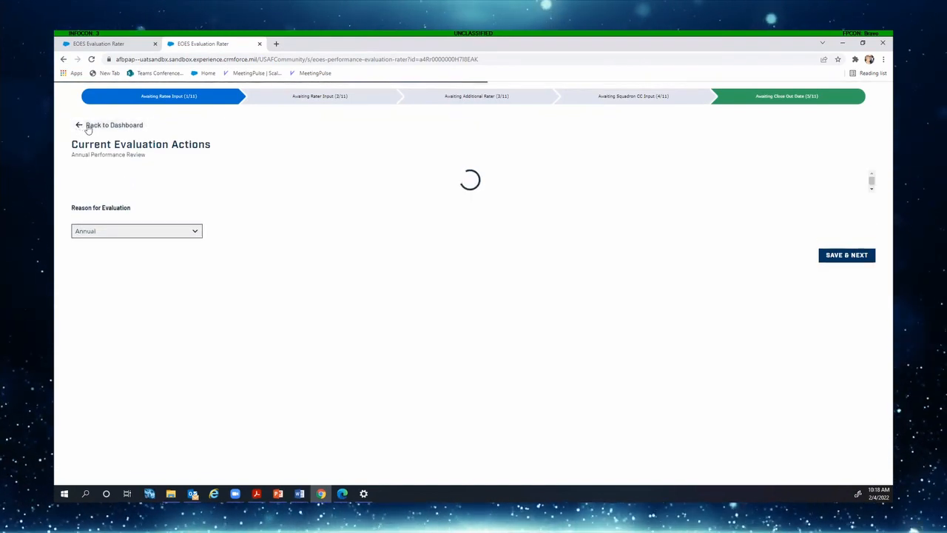
click(87, 127)
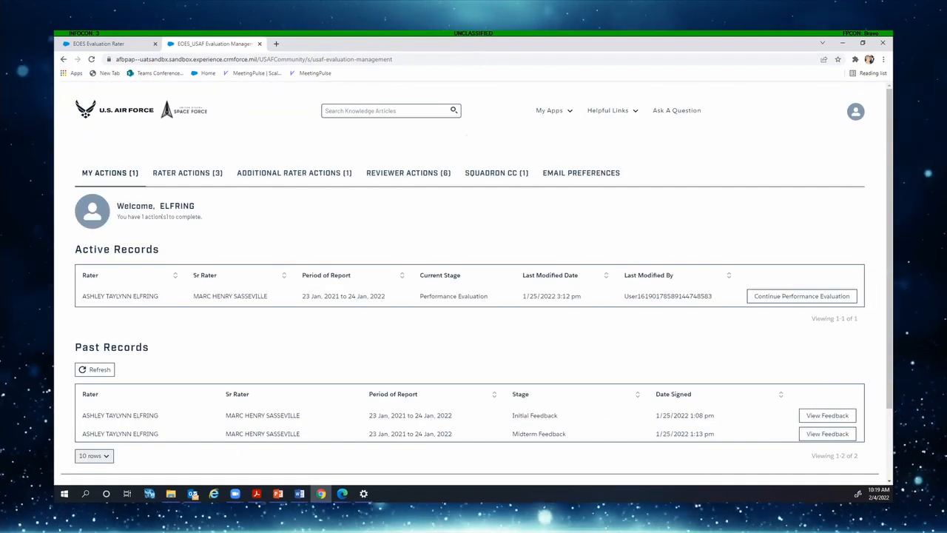
Open the second ratee's 1 Dec. 2020–30 Nov. 2021 evaluation and collapse the four Identification Data sections
click(187, 173)
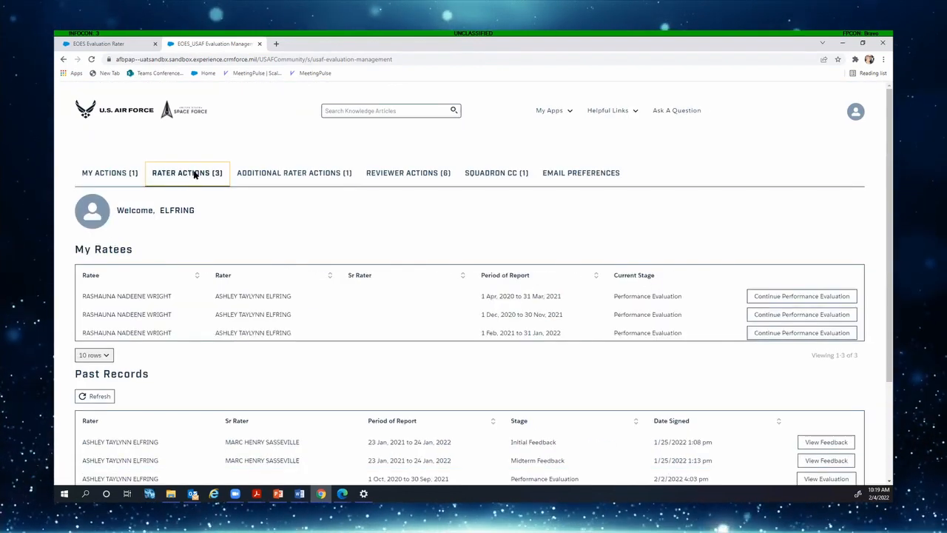
click(798, 315)
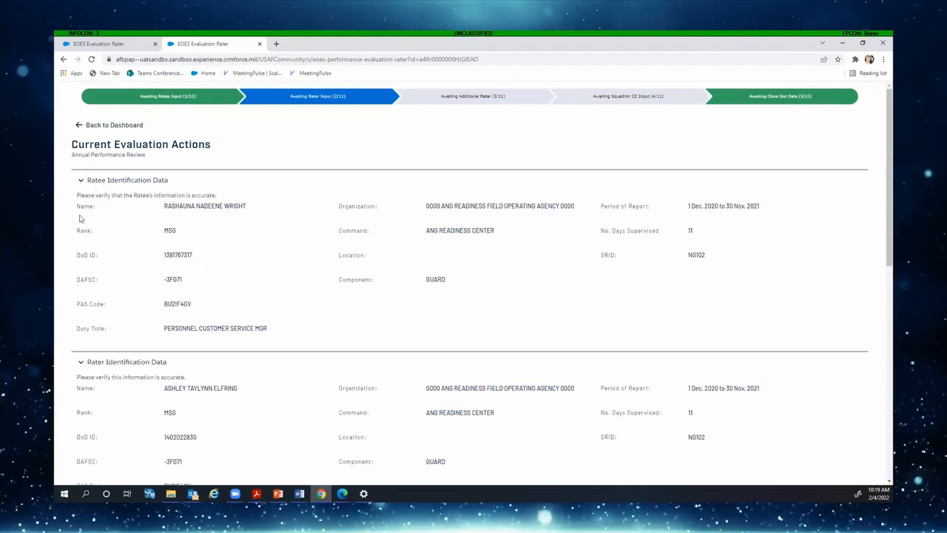
click(81, 184)
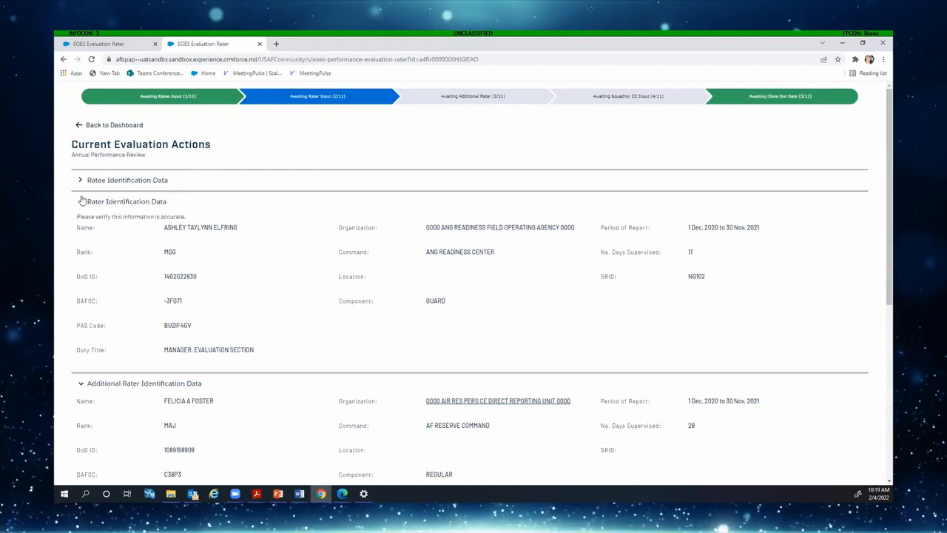
click(83, 202)
click(82, 204)
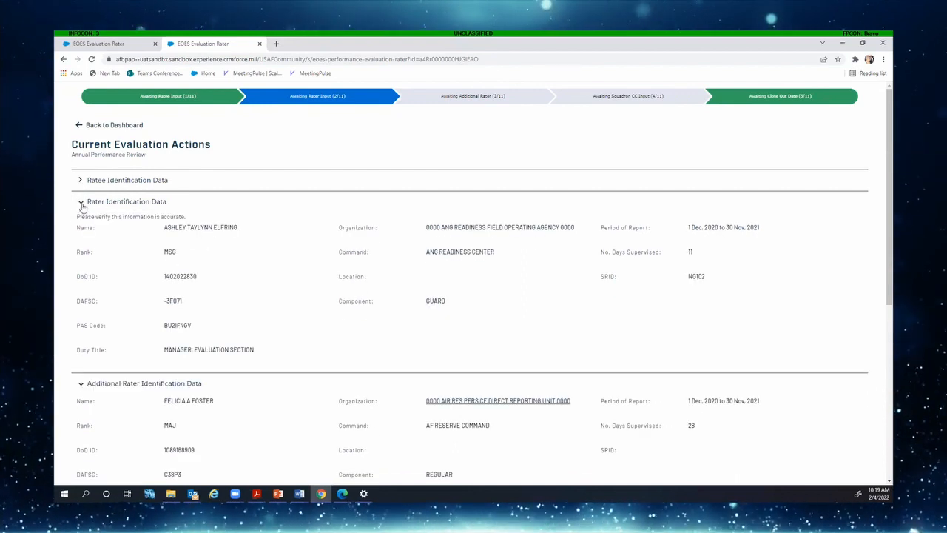
click(82, 202)
click(80, 222)
scroll(96, 252, down, 1)
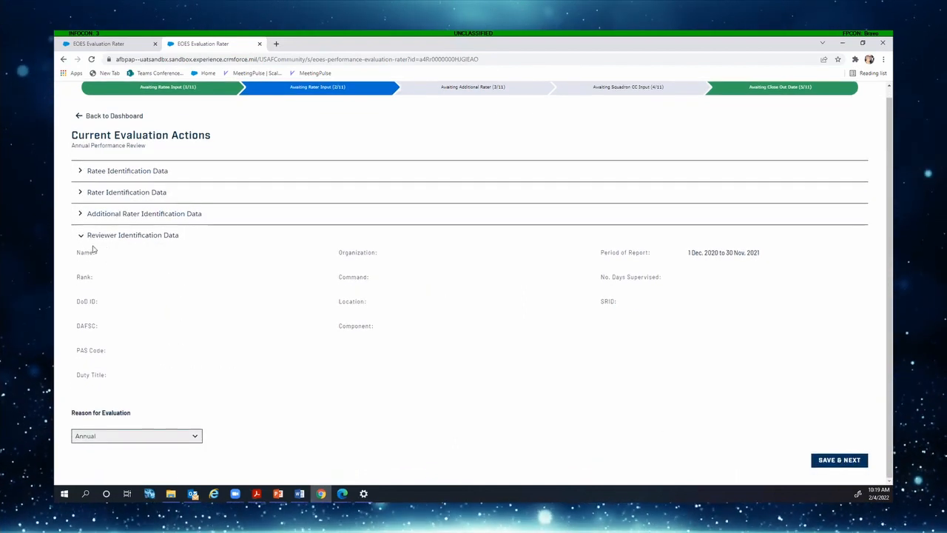
click(84, 240)
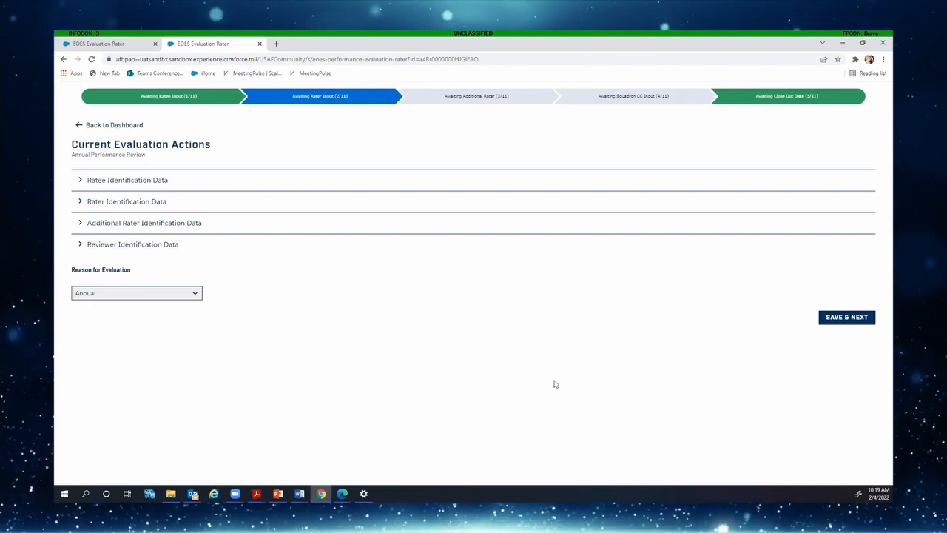
Save the Annual evaluation reason and dismiss the Character Limit Notice on Ratee Job Description
click(837, 317)
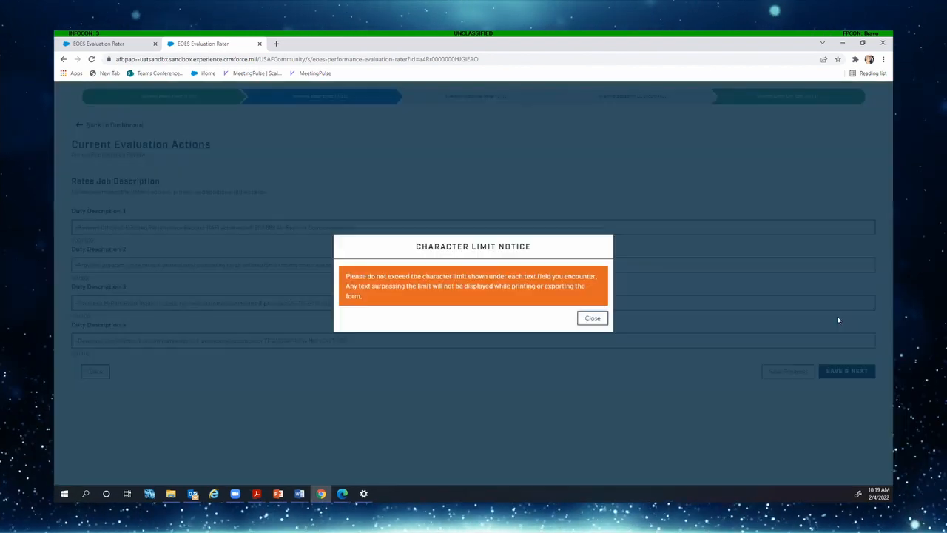
click(594, 319)
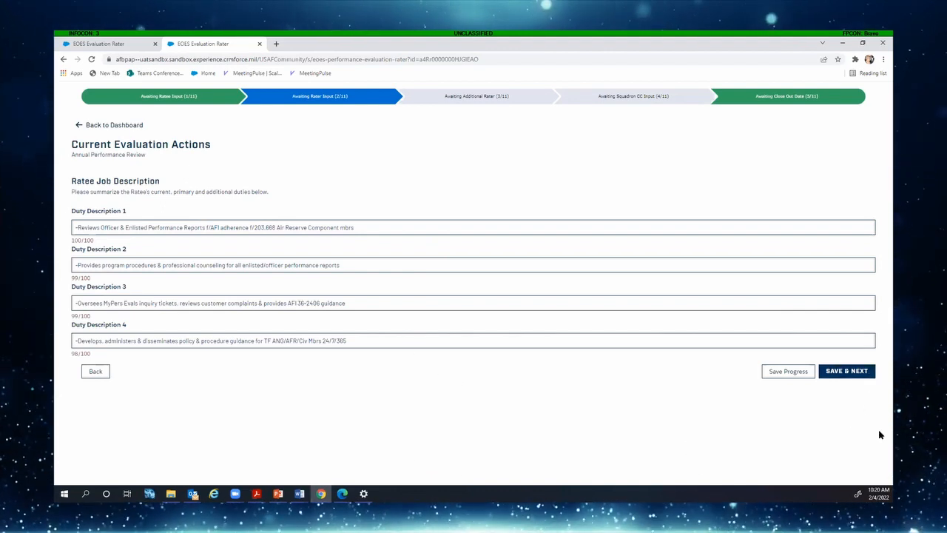
Save the duty descriptions, then rate Primary Duties and Followership/Leadership 'Exceeded some, but not all expectations'
click(866, 371)
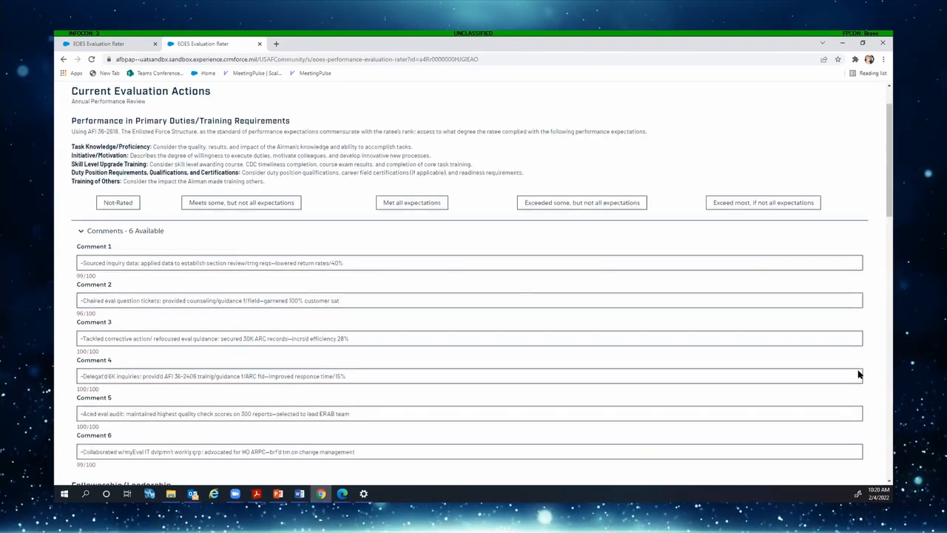
scroll(858, 374, down, 1)
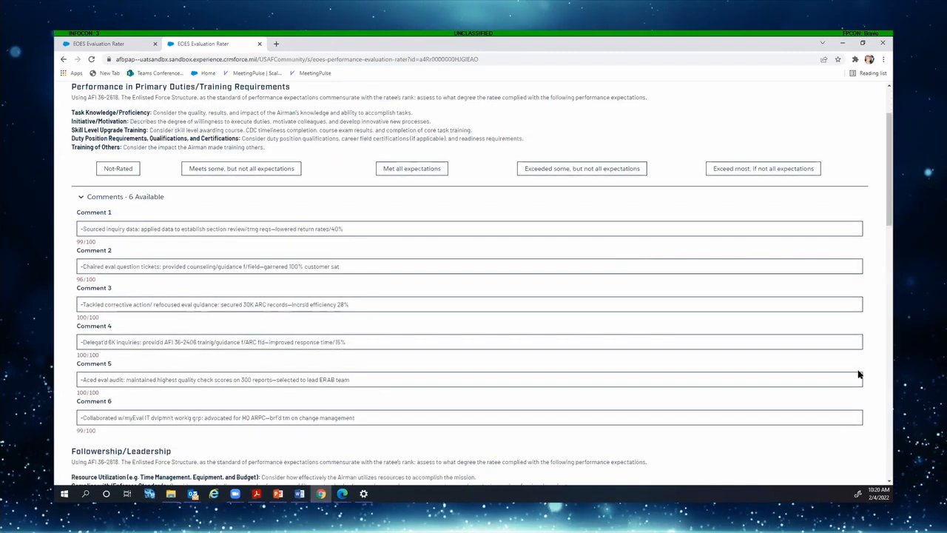
click(92, 197)
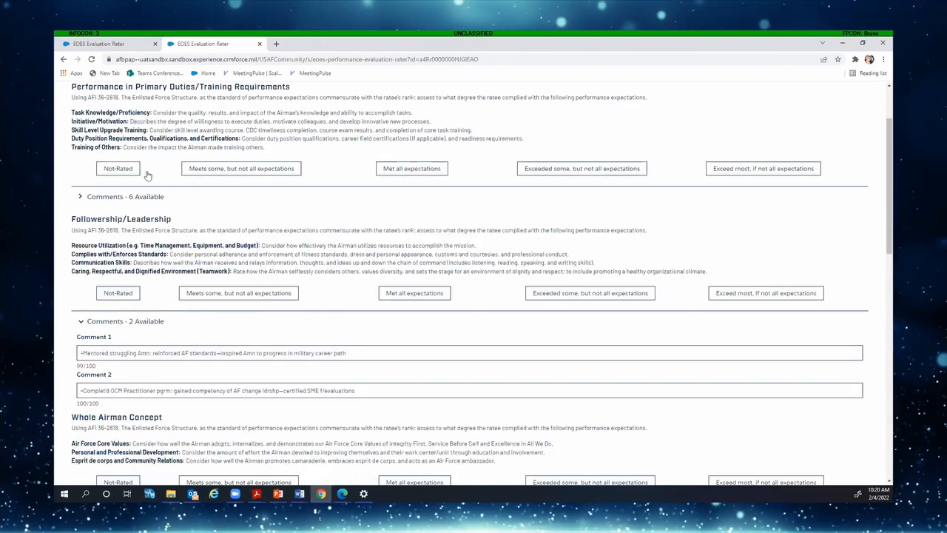
click(627, 168)
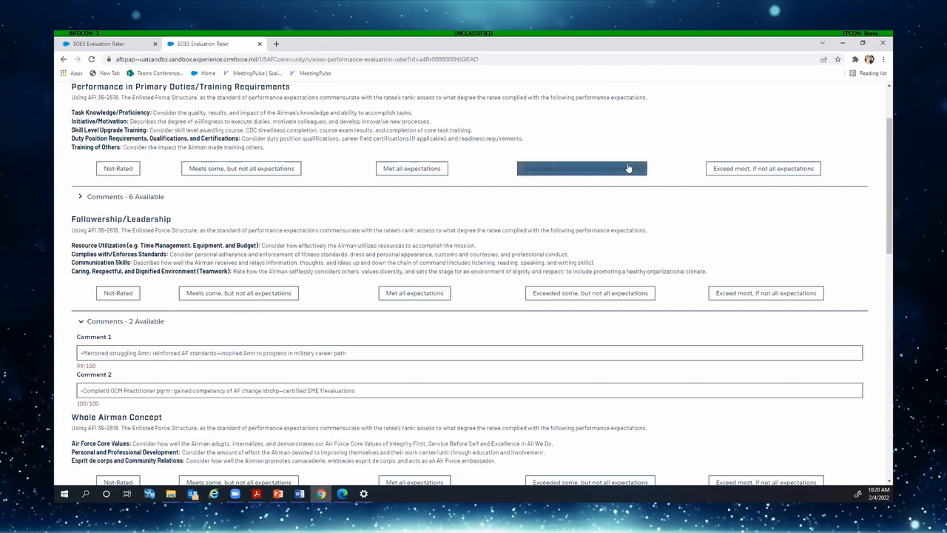
click(79, 197)
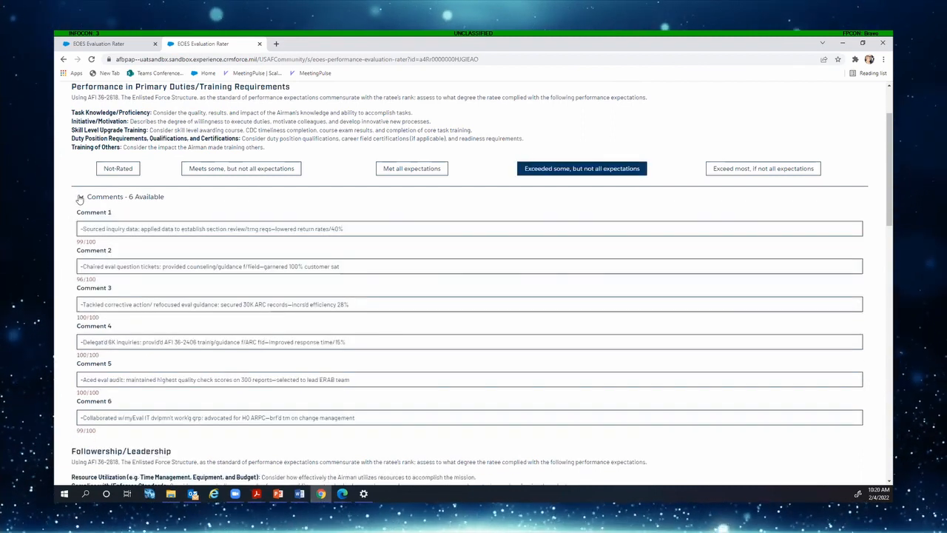
scroll(184, 245, down, 1)
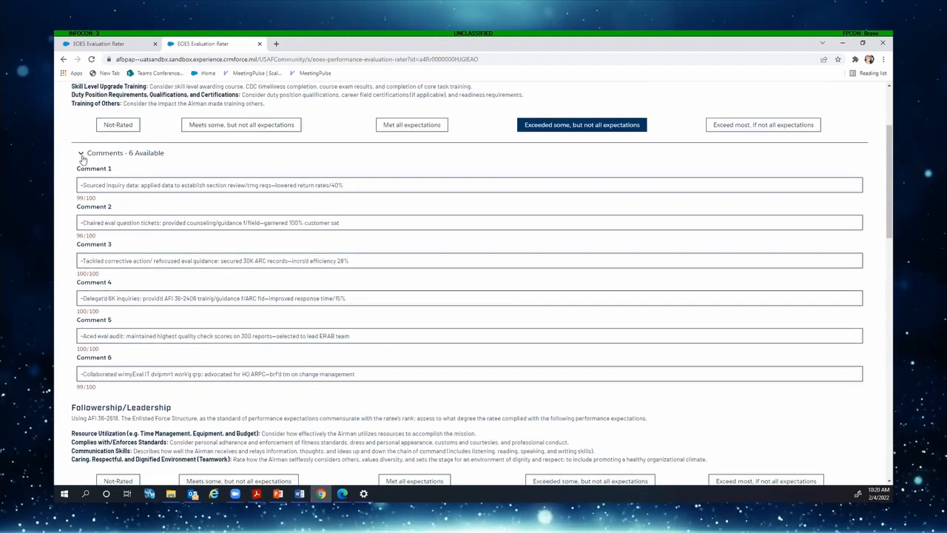
scroll(99, 212, up, 2)
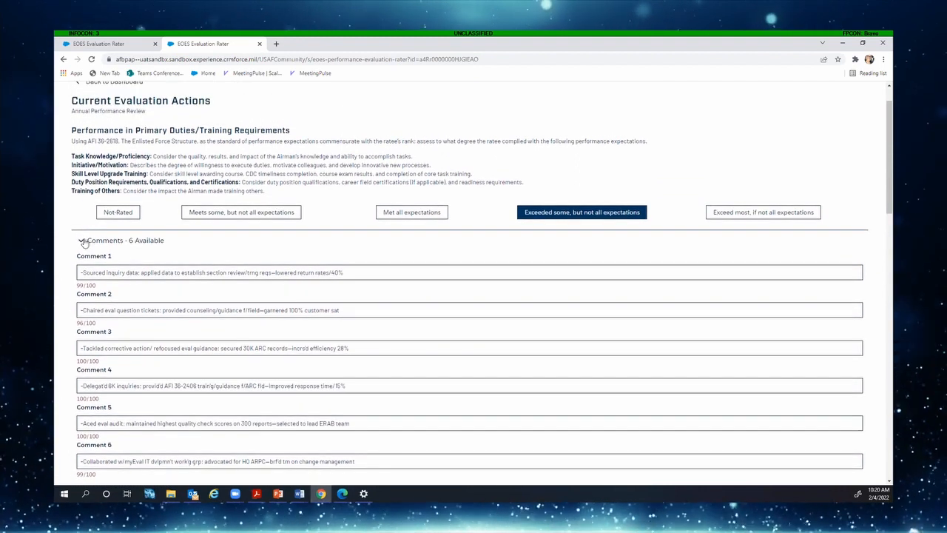
click(81, 240)
scroll(121, 351, down, 1)
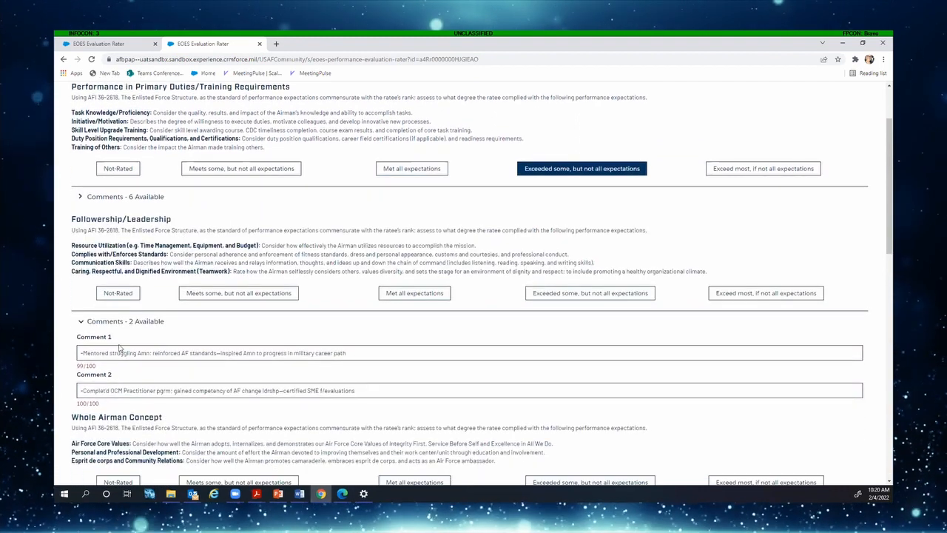
click(81, 323)
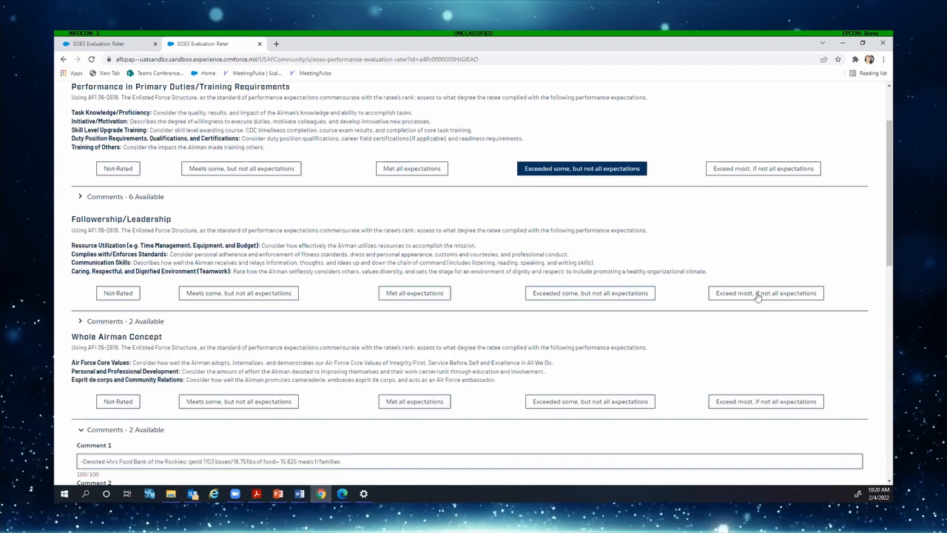
click(611, 296)
scroll(325, 349, down, 1)
scroll(325, 349, down, 2)
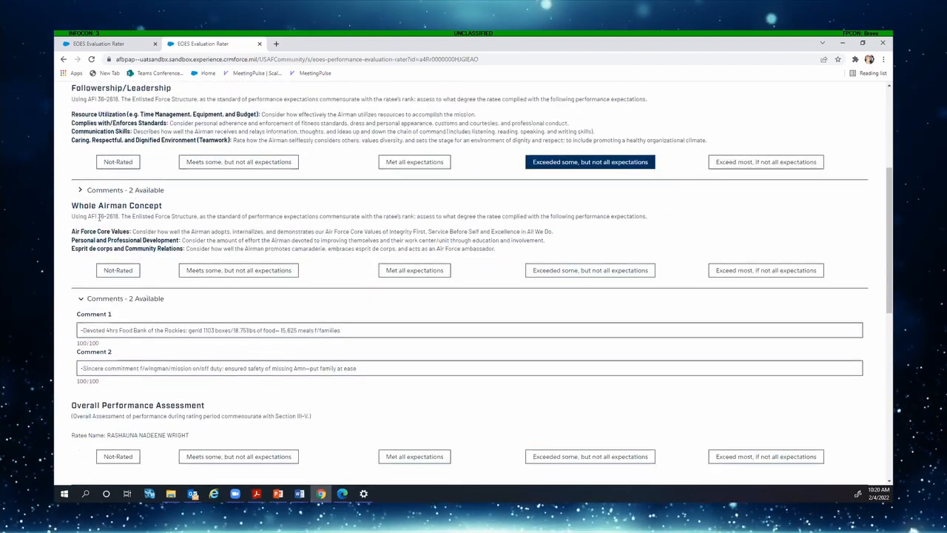
click(81, 191)
click(80, 191)
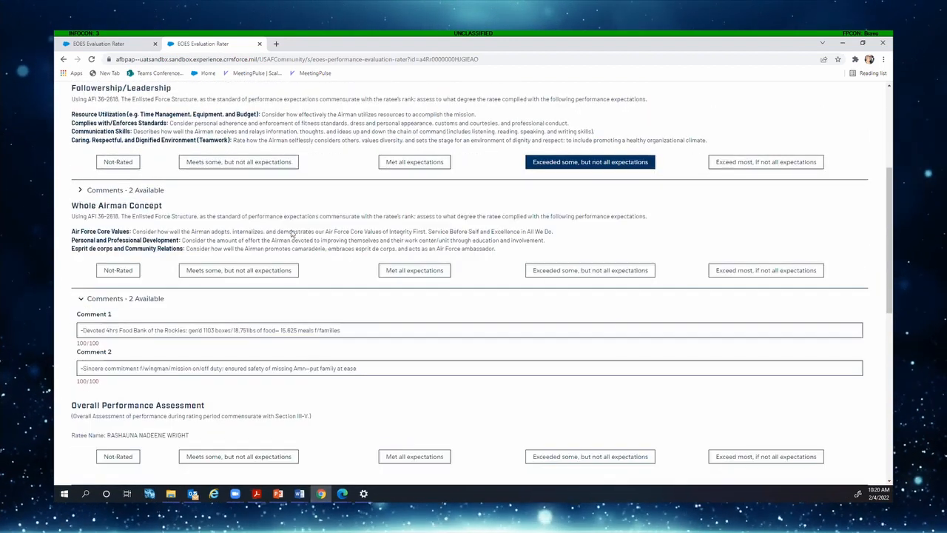
Rate Whole Airman Concept and Overall Performance 'Exceeded some, but not all expectations', then save
click(589, 271)
scroll(163, 320, down, 1)
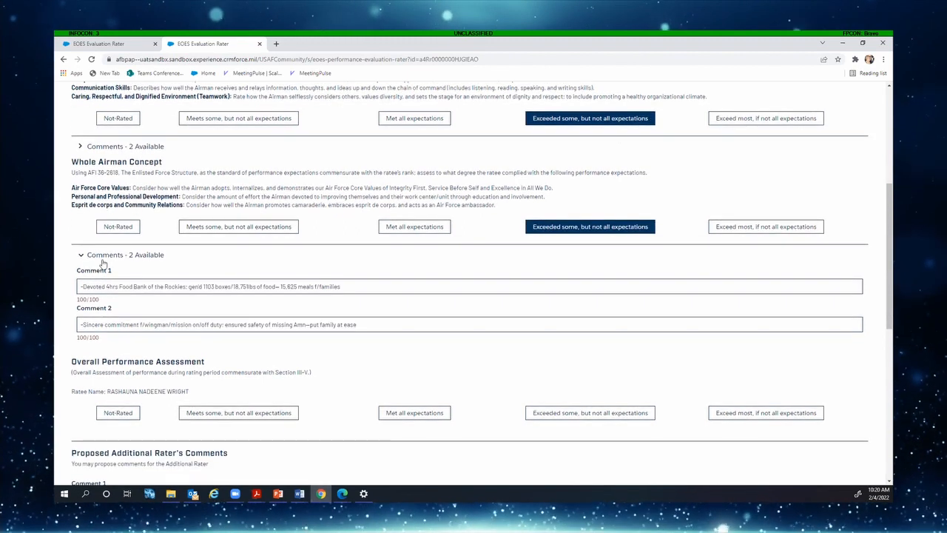
click(81, 255)
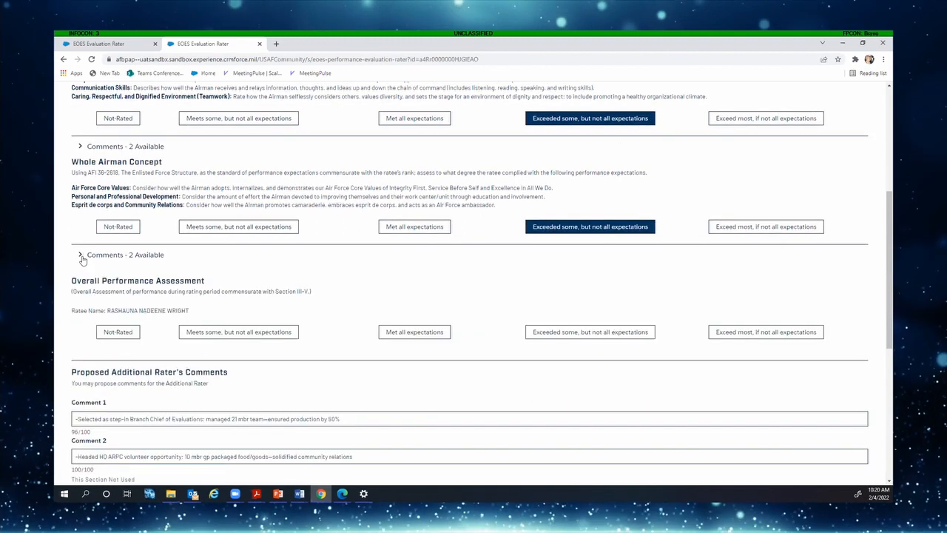
click(615, 336)
scroll(614, 340, down, 2)
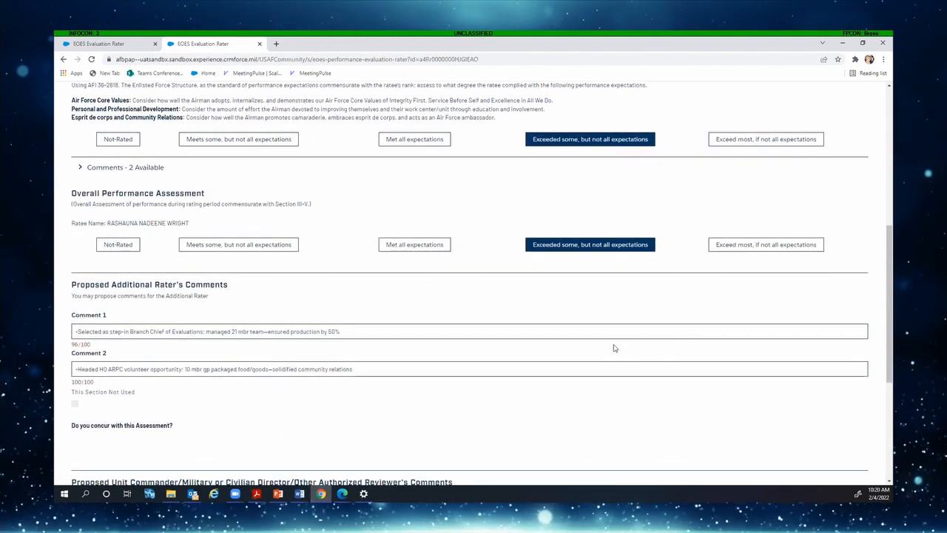
scroll(324, 403, down, 1)
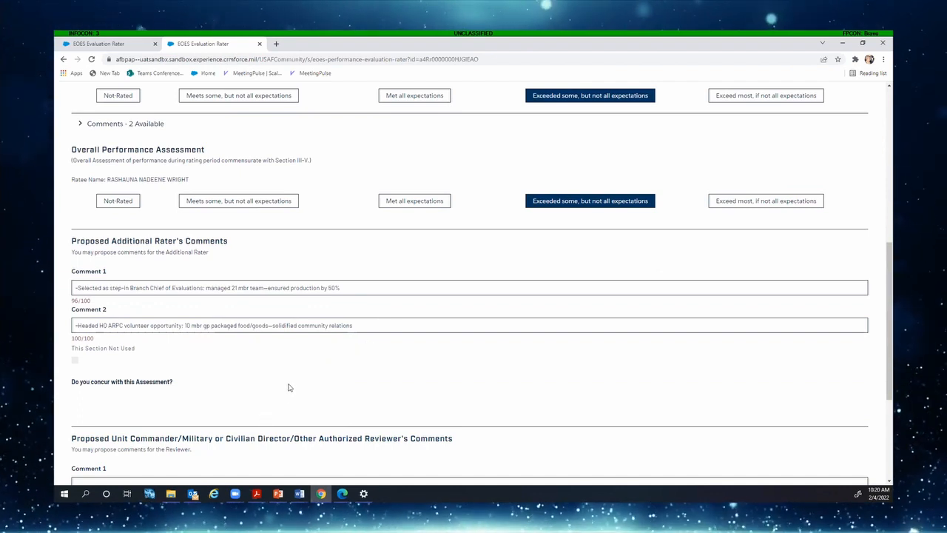
scroll(290, 387, down, 3)
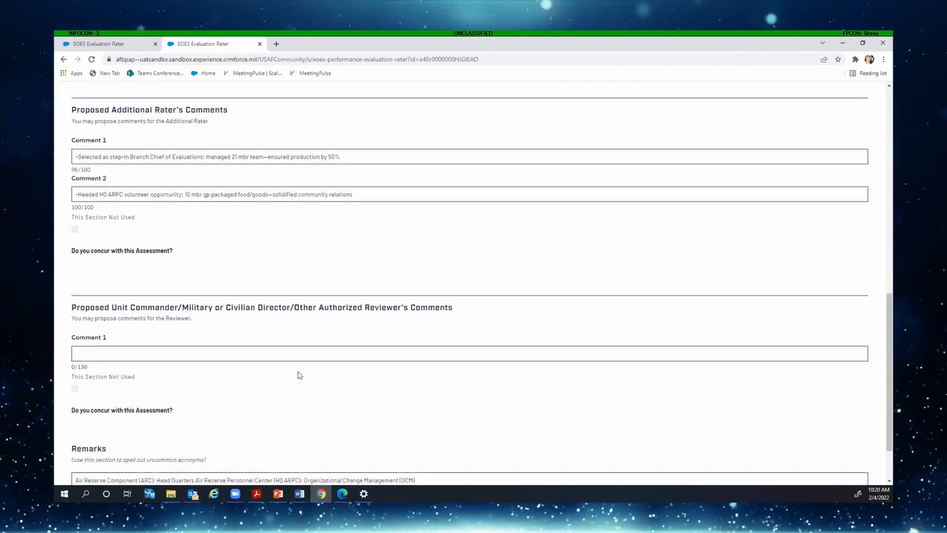
scroll(300, 370, down, 1)
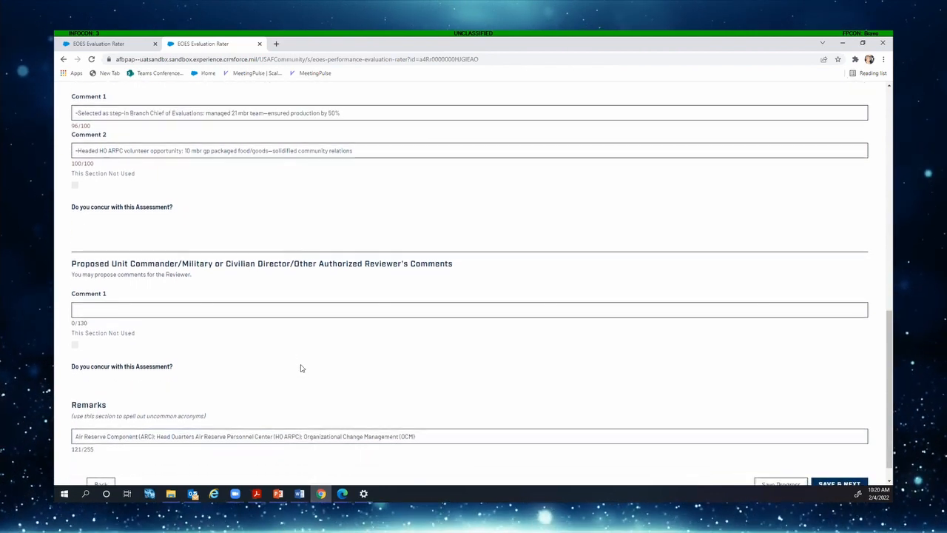
scroll(302, 367, down, 1)
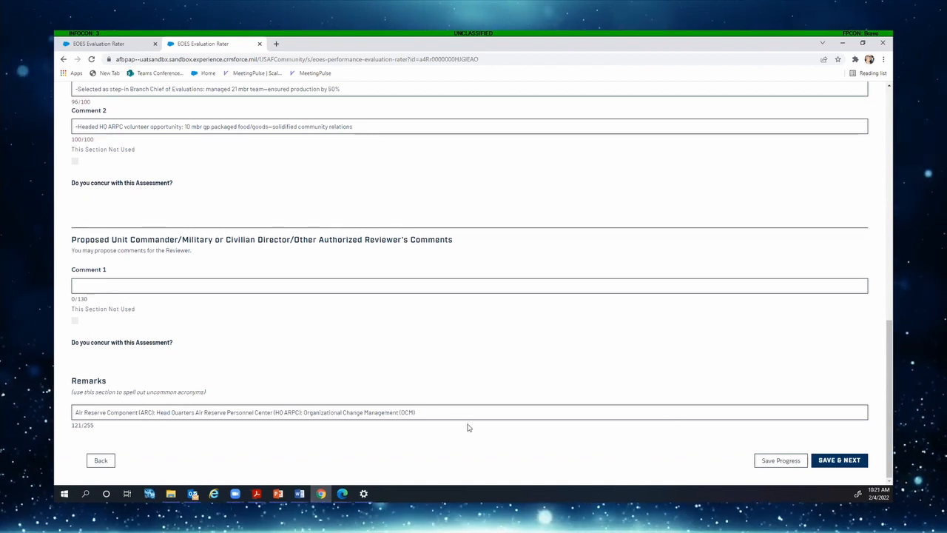
click(835, 459)
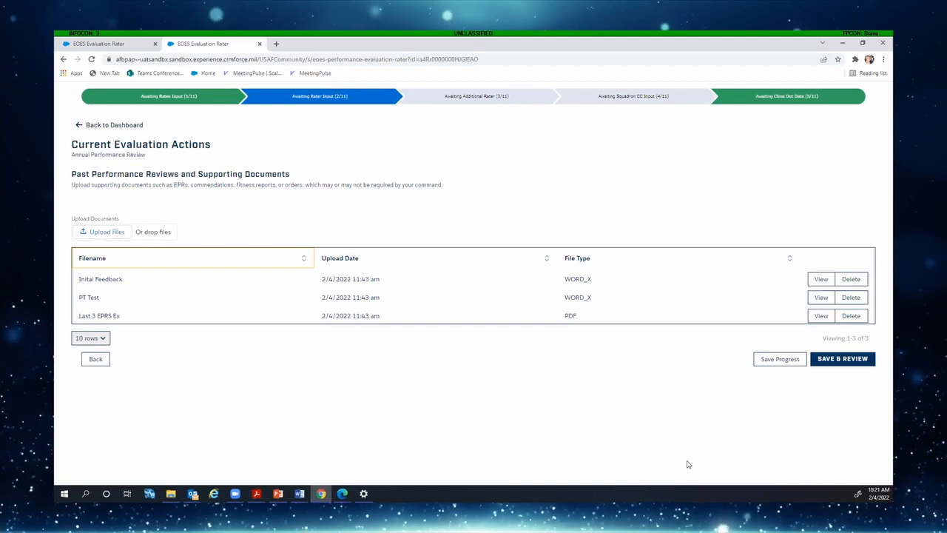
Open the EPR submission summary and collapse the Primary Duties, Followership/Leadership and Whole Airman comments
click(843, 359)
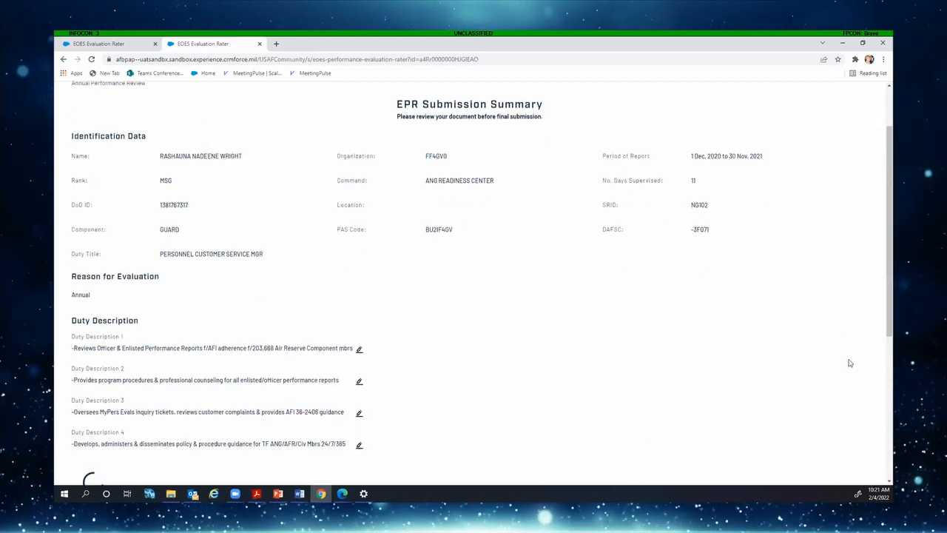
scroll(722, 438, down, 1)
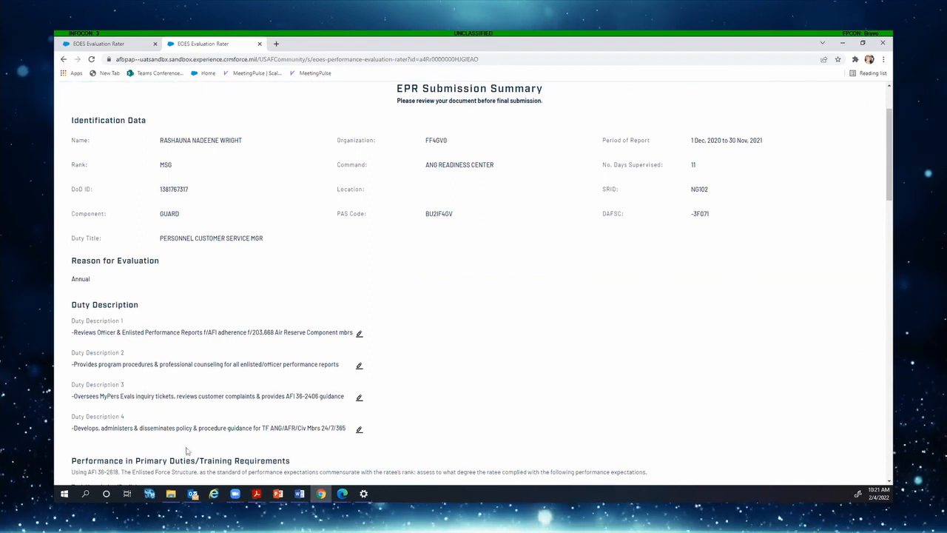
scroll(210, 404, down, 2)
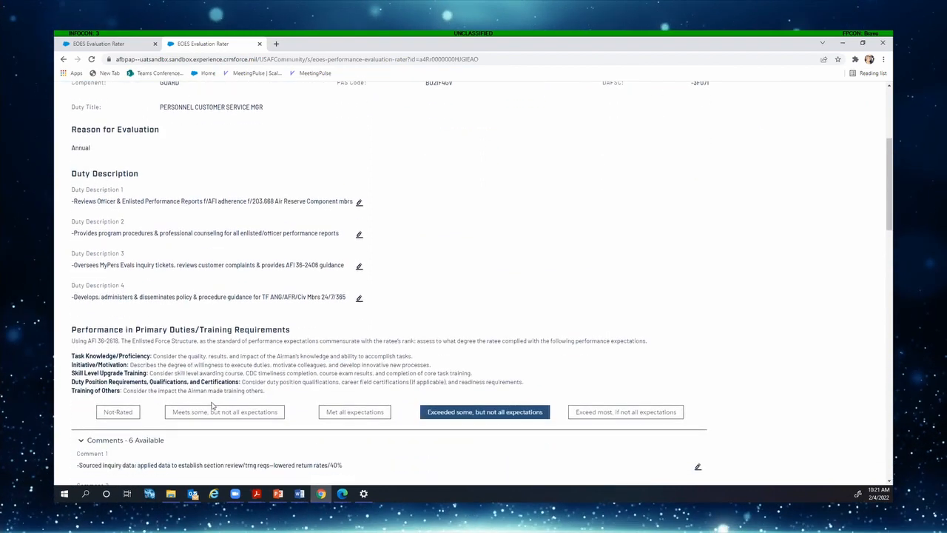
scroll(148, 362, down, 2)
click(80, 308)
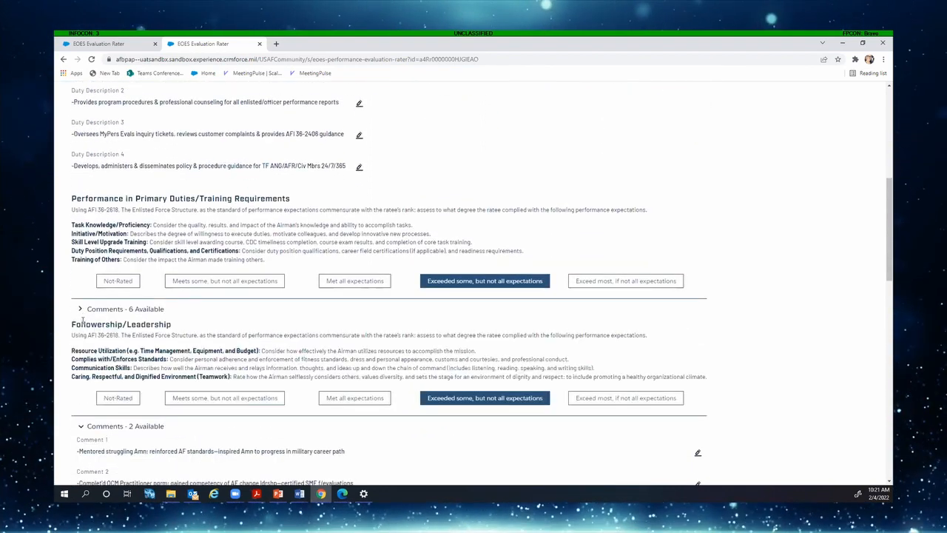
scroll(87, 377, down, 1)
click(81, 382)
scroll(93, 392, down, 3)
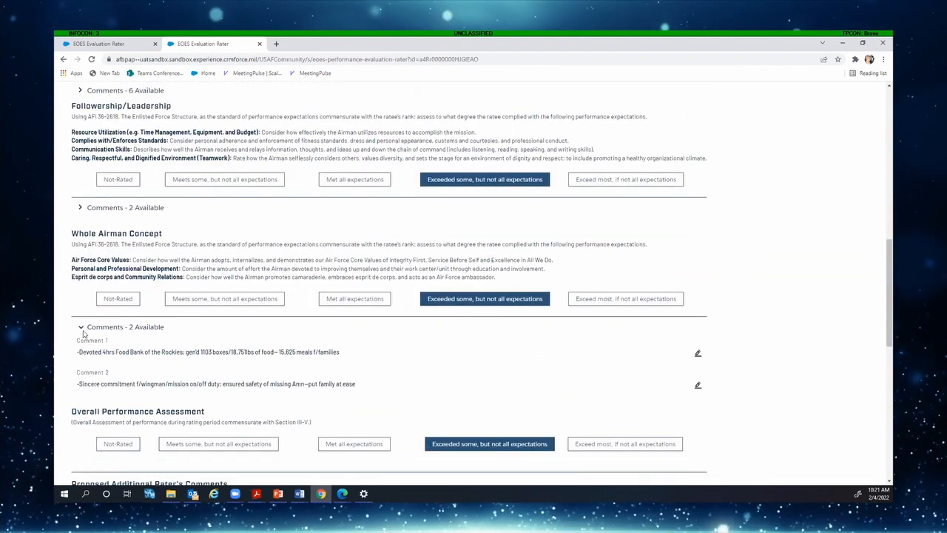
click(81, 326)
Submit the completed evaluation and close the EPR Submission Summary dialog
scroll(89, 335, down, 3)
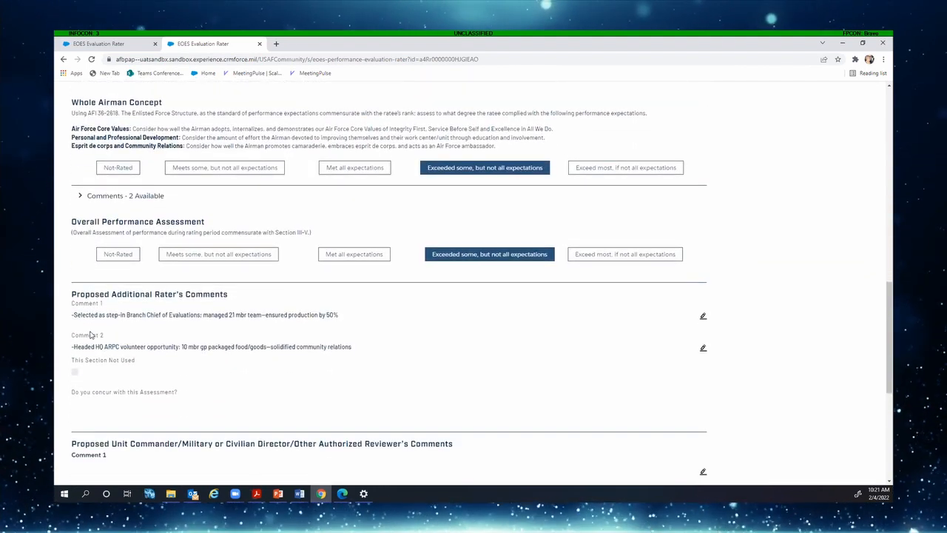
scroll(429, 343, down, 3)
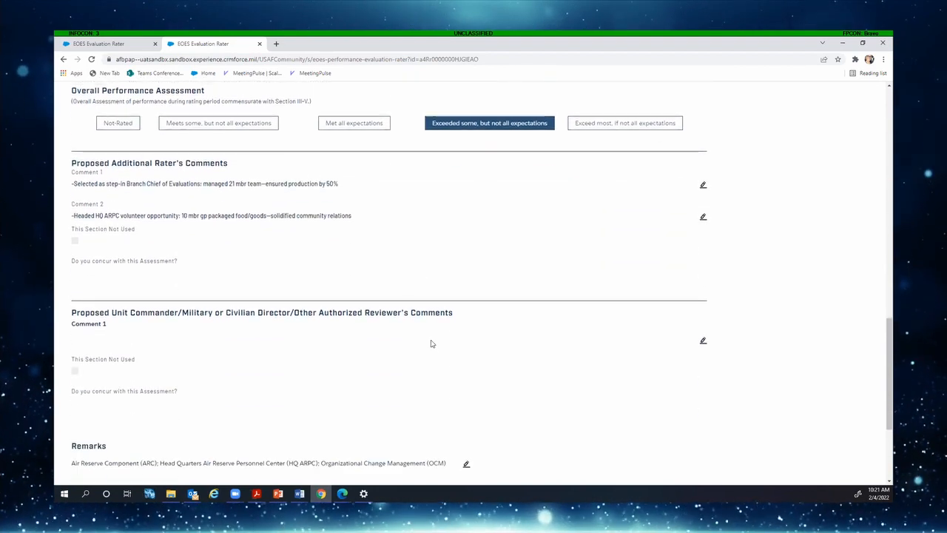
scroll(429, 339, down, 1)
scroll(598, 378, down, 1)
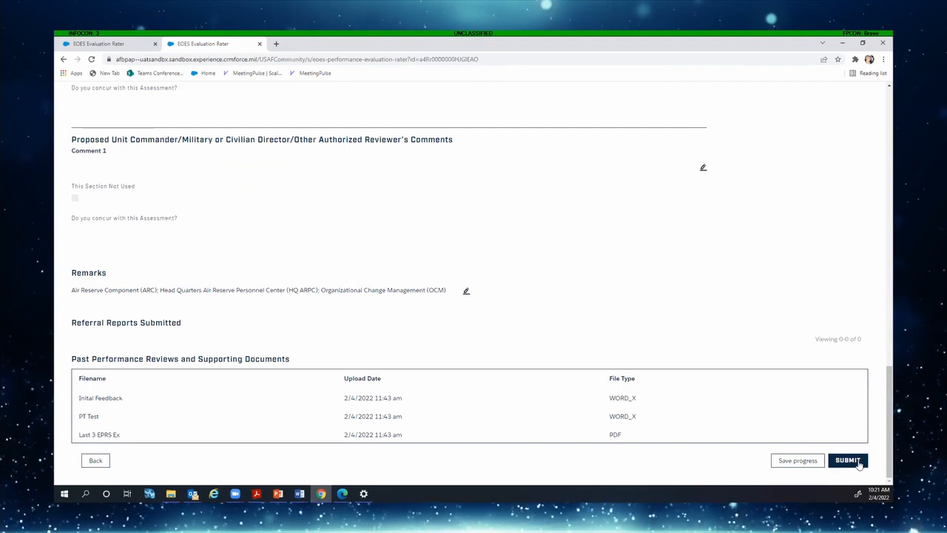
click(848, 460)
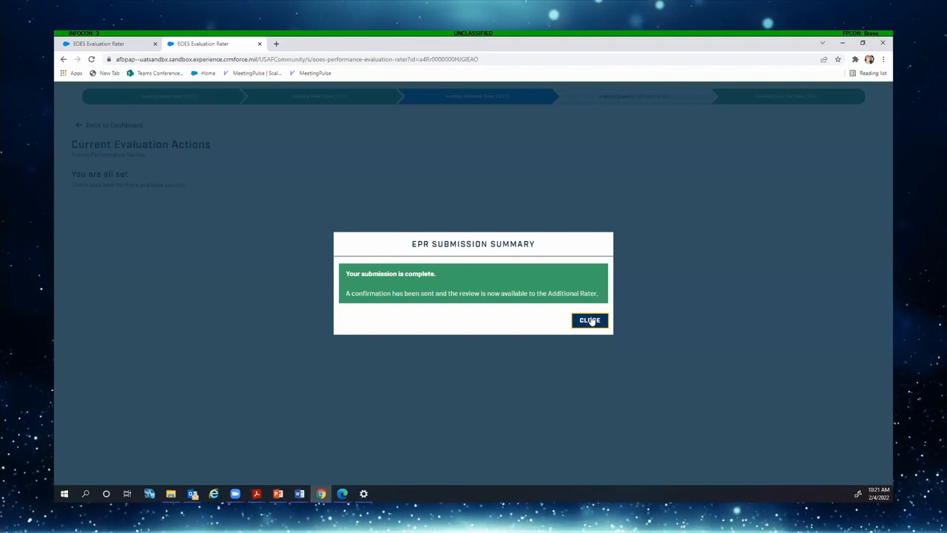
click(591, 320)
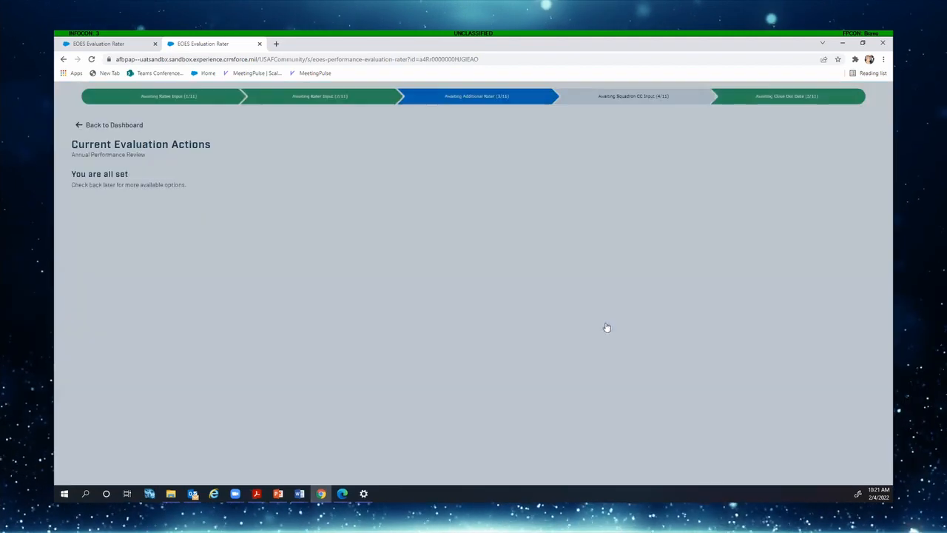
Leave the submitted evaluation via Back to Dashboard
click(120, 127)
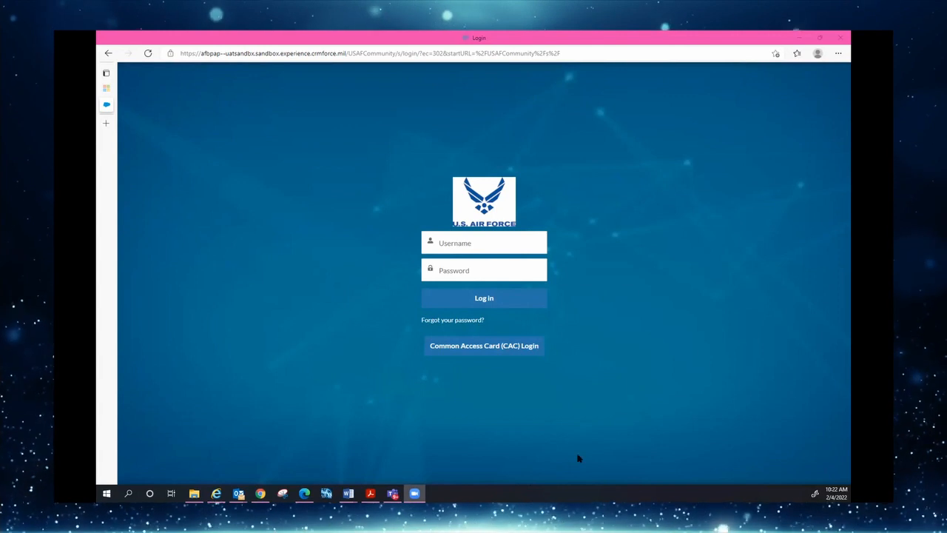
Log in to myFSS using the PIV / CAC card and agree to the DoD notice
click(478, 348)
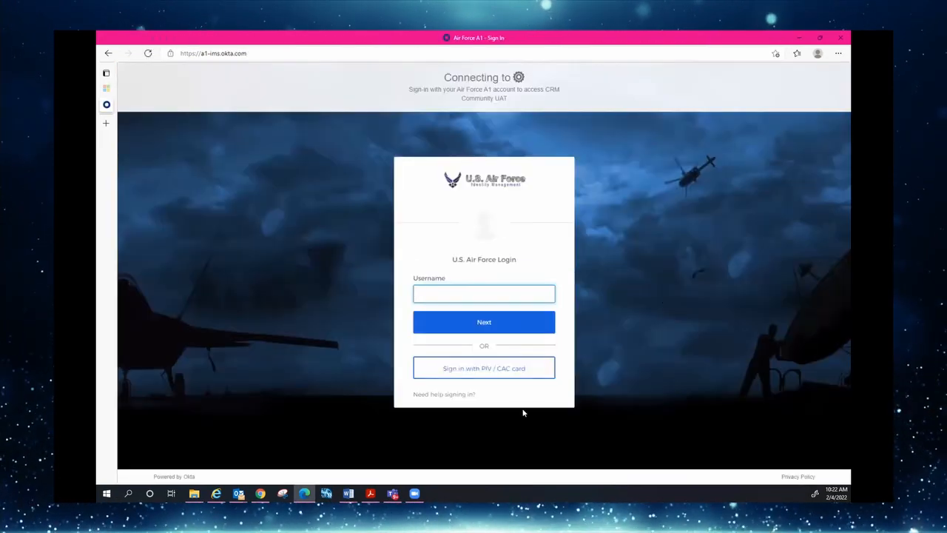
click(484, 369)
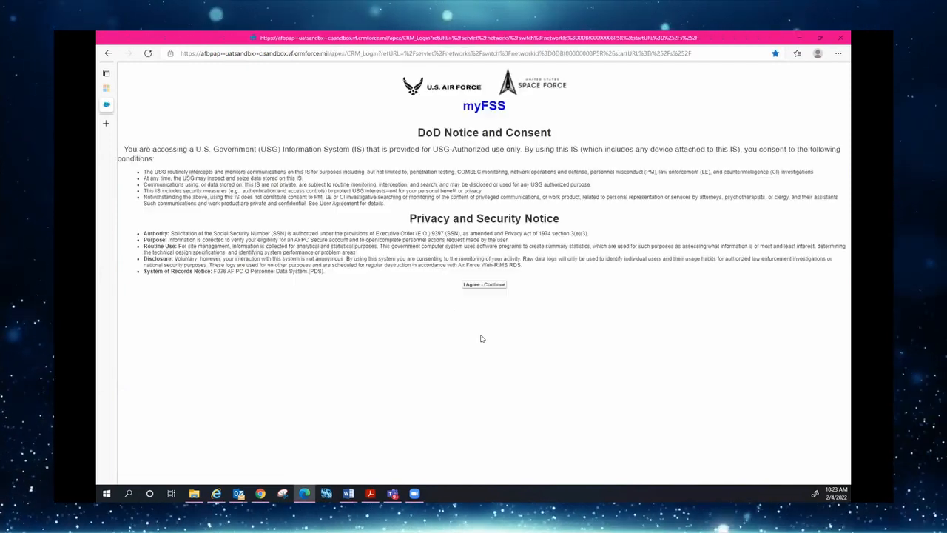
click(472, 285)
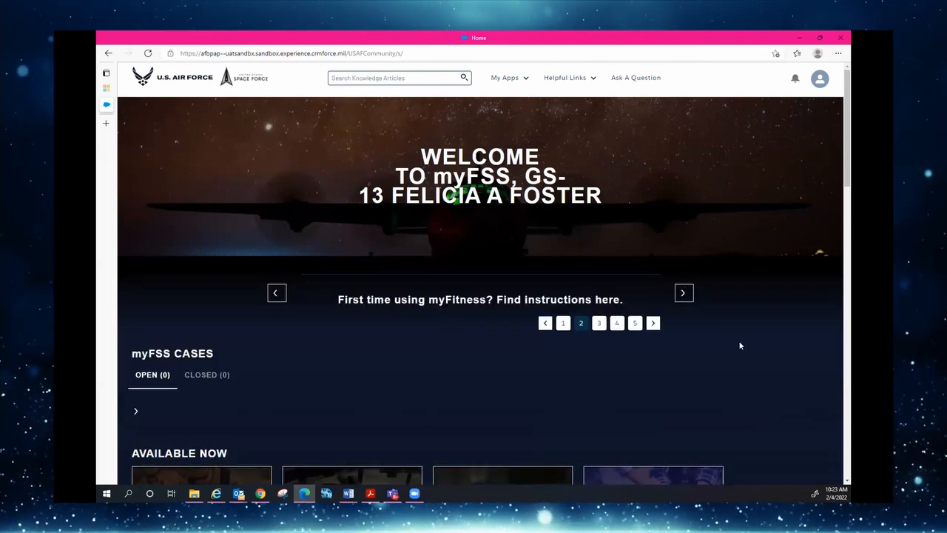
Launch myEVAL from the Available Now app tiles on the myFSS home page
scroll(755, 355, down, 5)
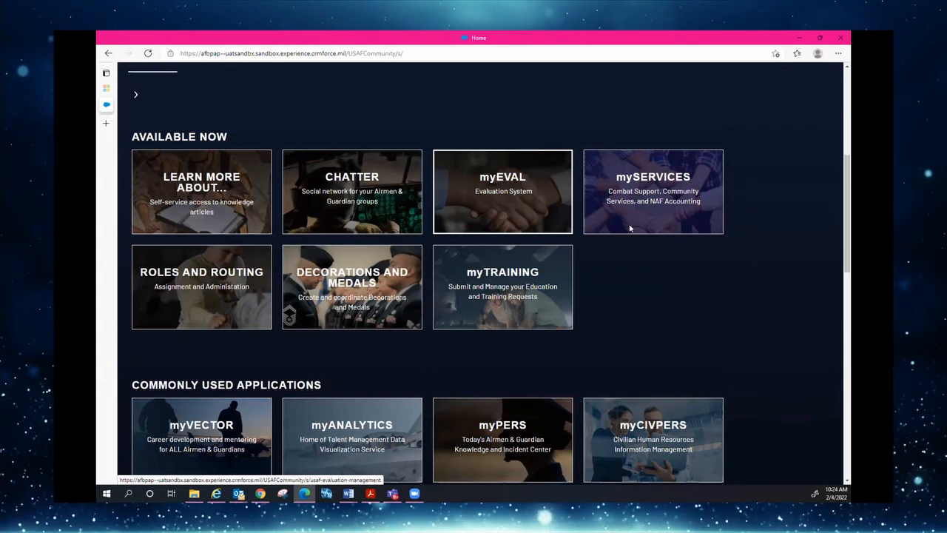
scroll(779, 305, up, 3)
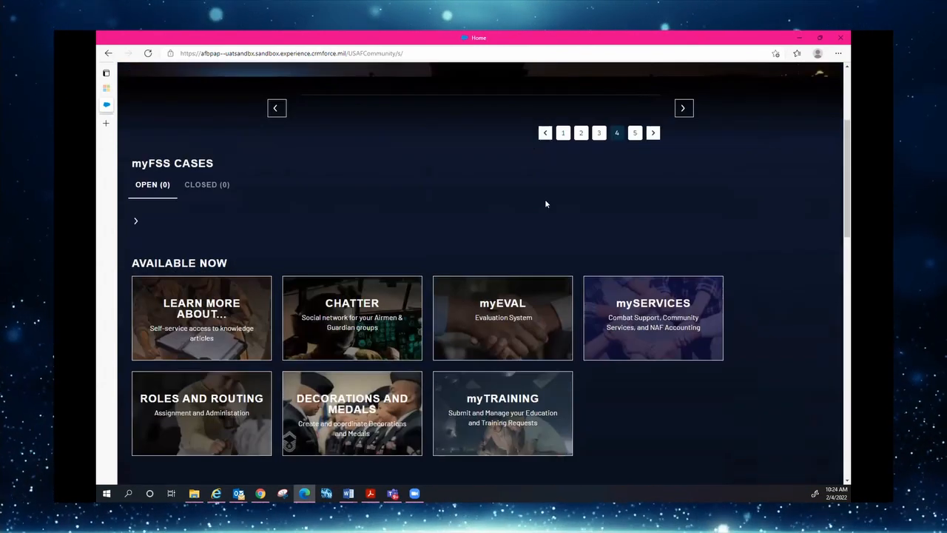
click(506, 306)
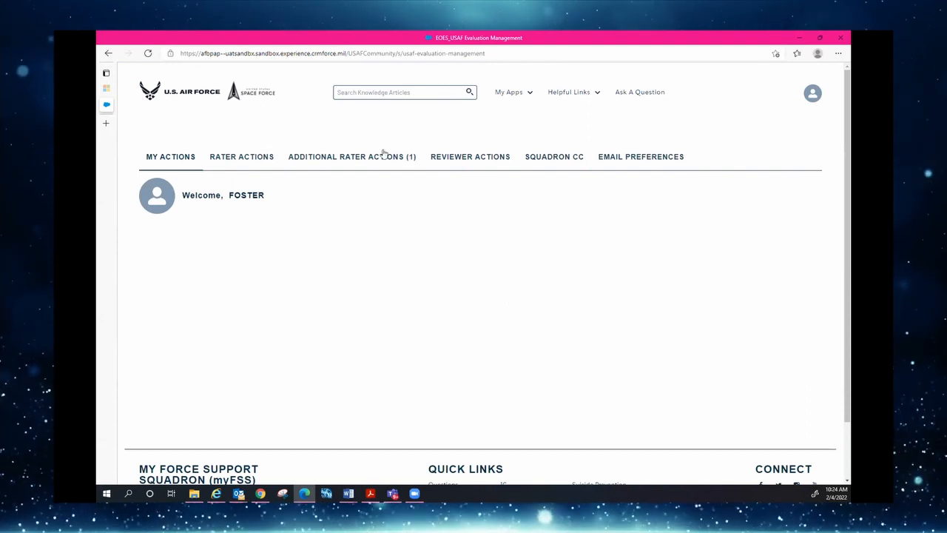
Continue the evaluation pending under Additional Rater Actions (1)
click(331, 160)
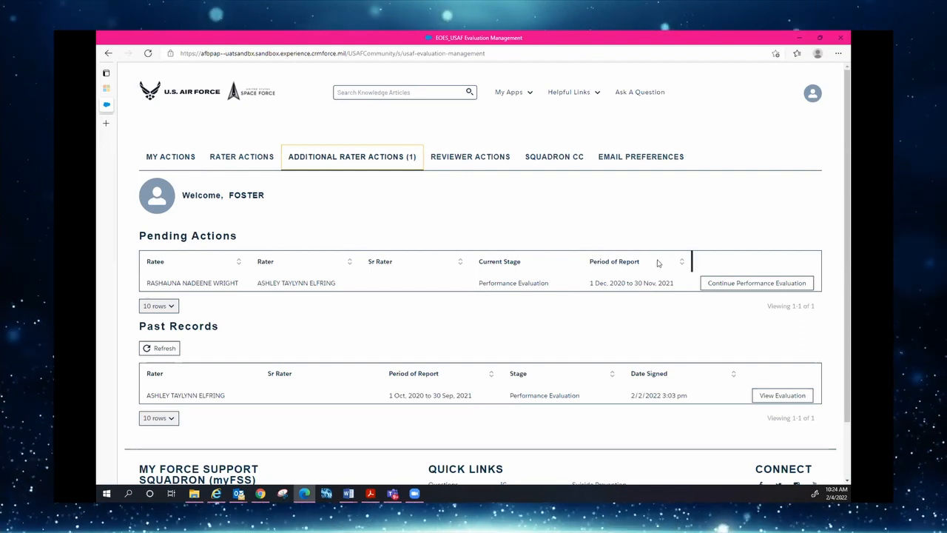
click(728, 284)
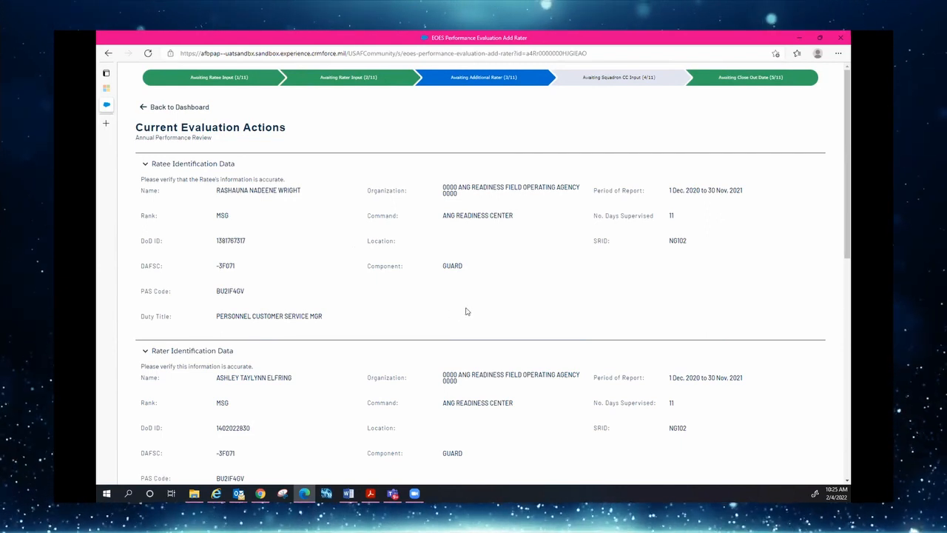
Collapse the Ratee and Rater identification sections, keep Annual as the evaluation reason, and save
click(144, 164)
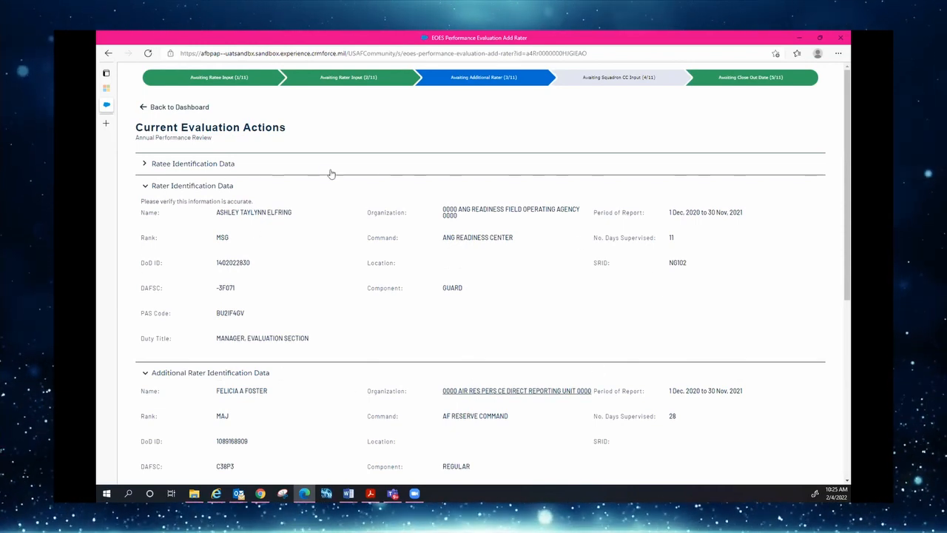
click(145, 186)
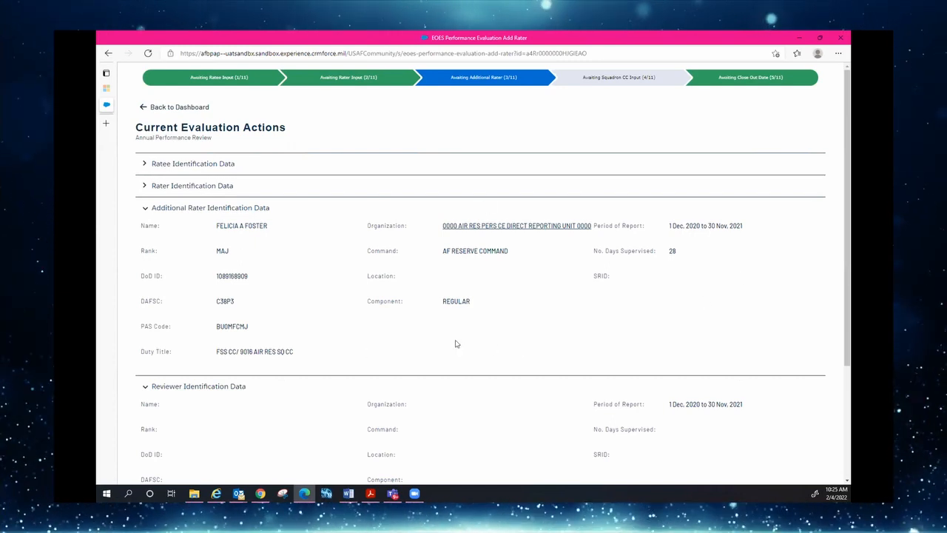
scroll(449, 341, down, 3)
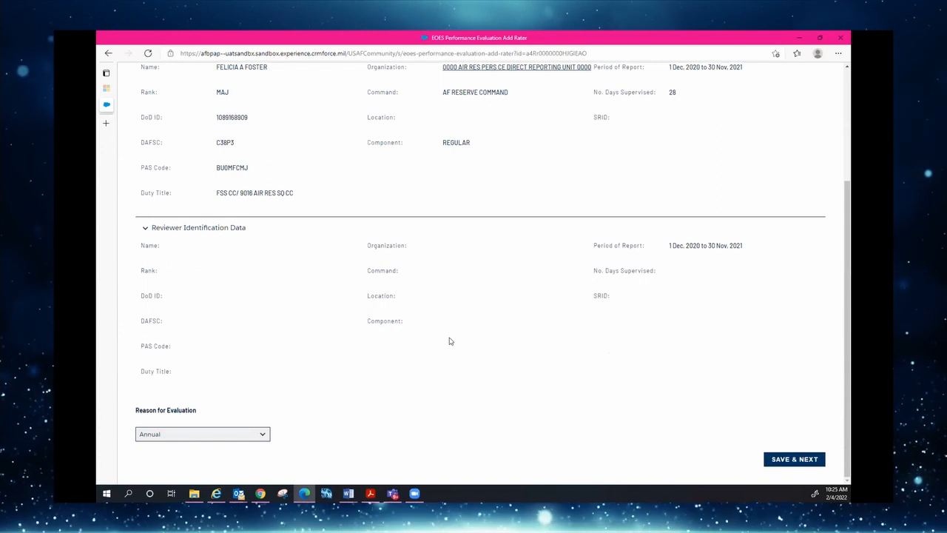
click(262, 436)
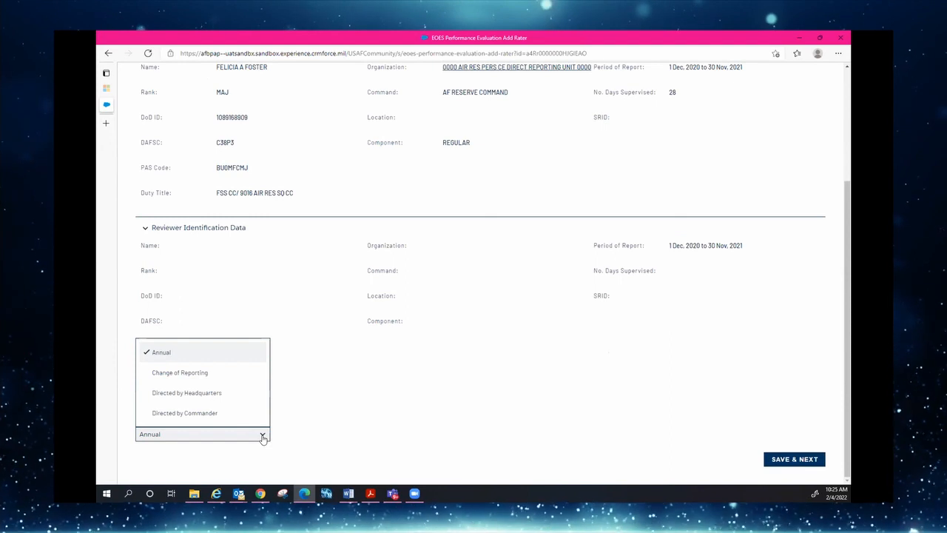
click(375, 411)
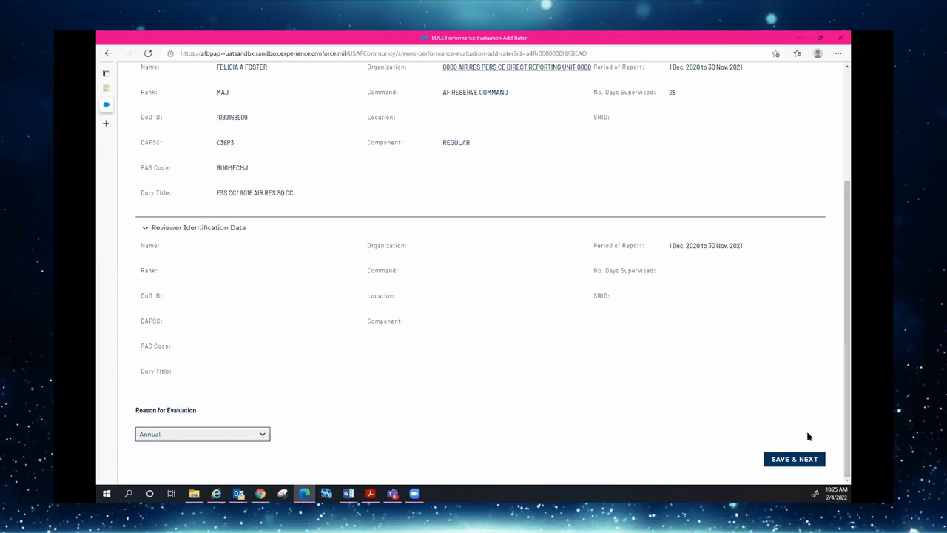
scroll(527, 338, up, 2)
scroll(527, 339, up, 1)
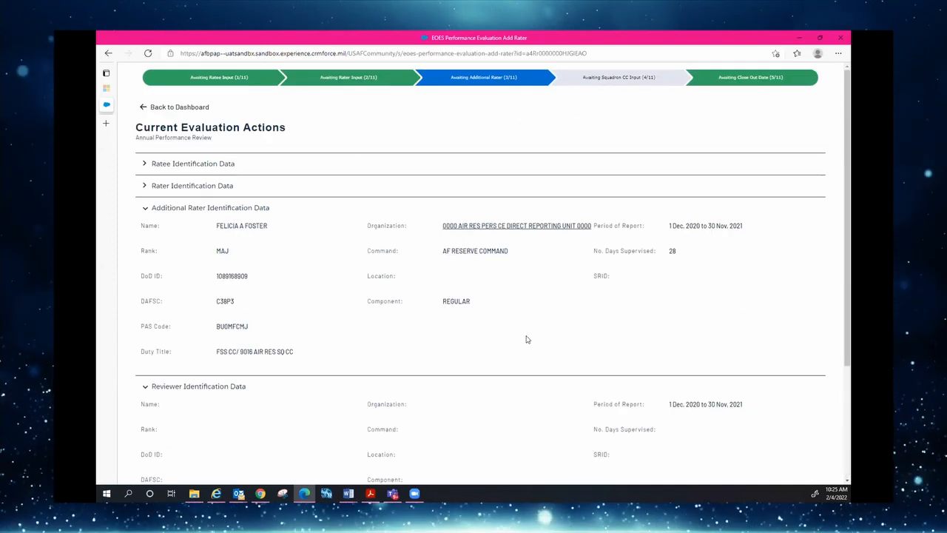
scroll(525, 338, down, 4)
click(791, 464)
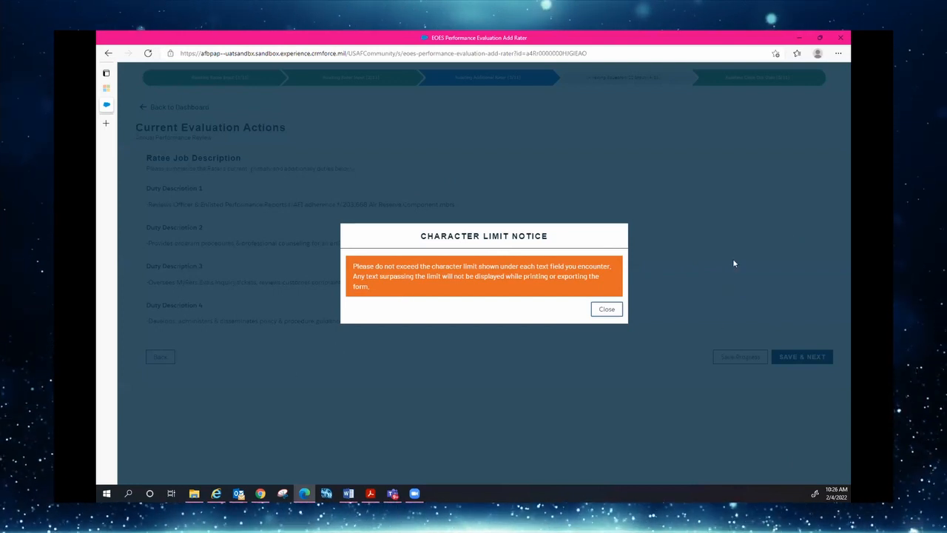
Close the Character Limit Notice and save past the four duty descriptions
click(604, 311)
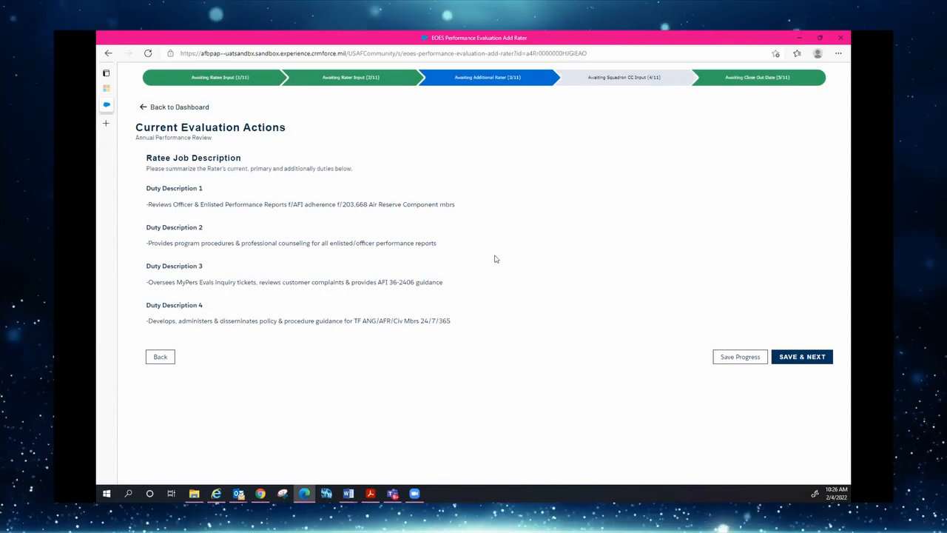
click(800, 360)
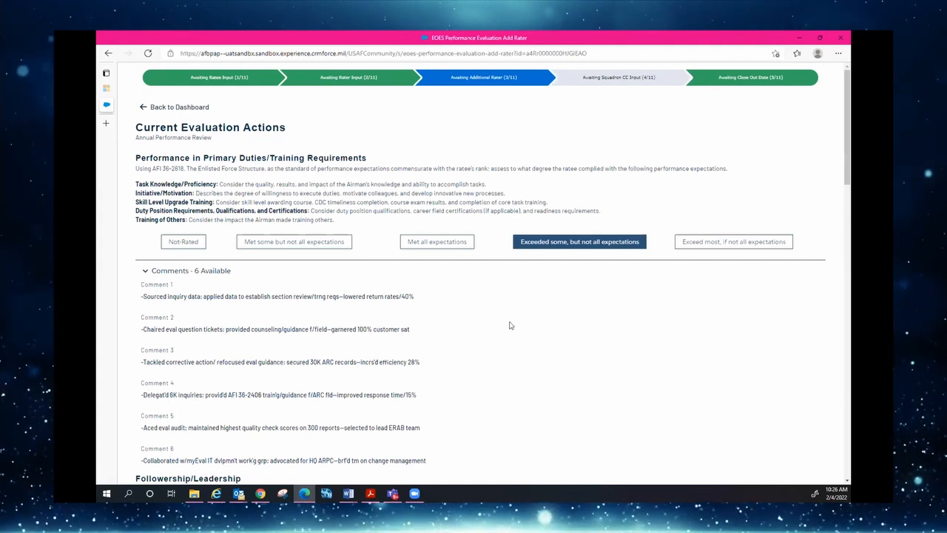
Collapse the 'Comments - 2 Available' section under Whole Airman Concept
scroll(510, 326, down, 1)
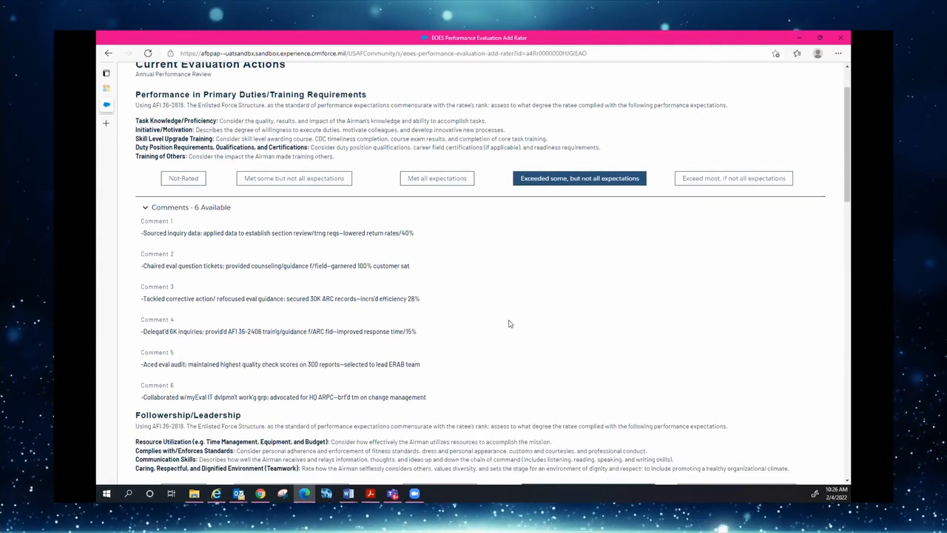
scroll(459, 310, down, 1)
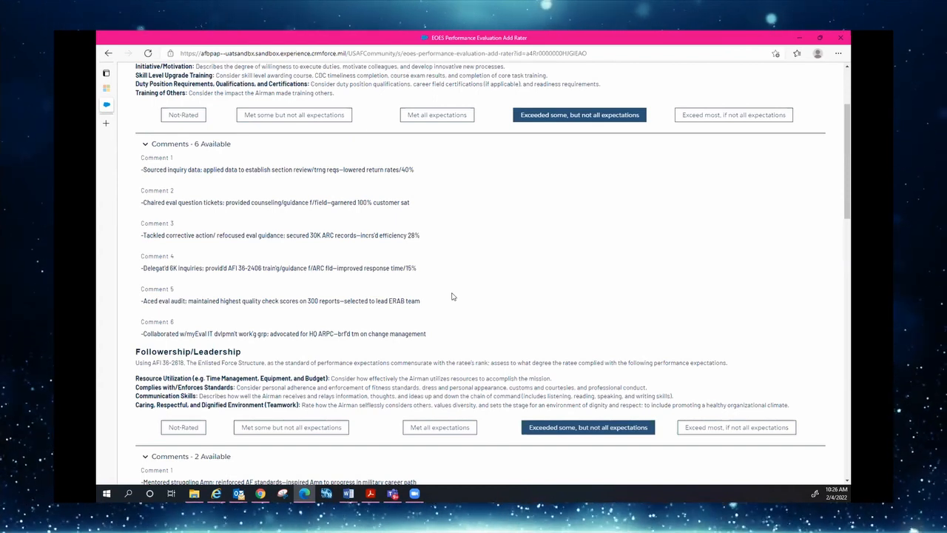
scroll(453, 297, down, 5)
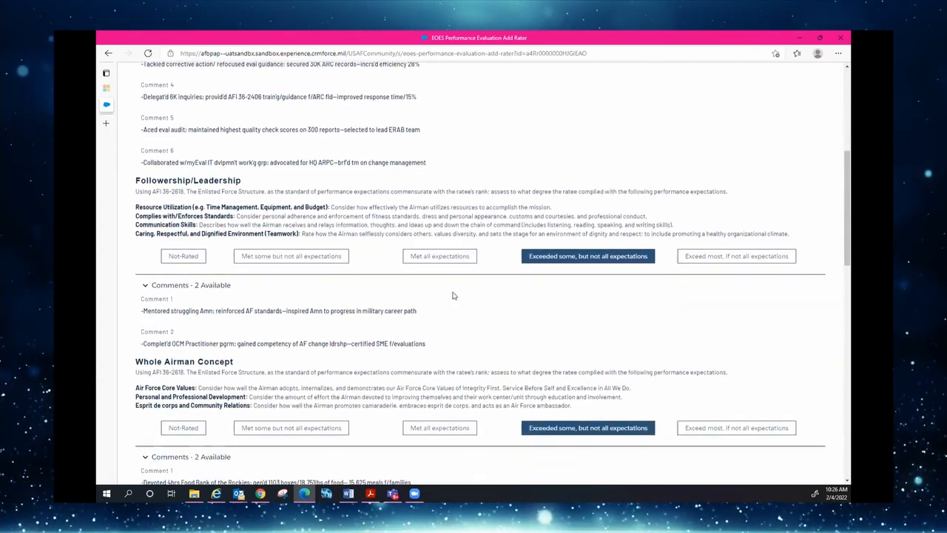
scroll(453, 296, down, 1)
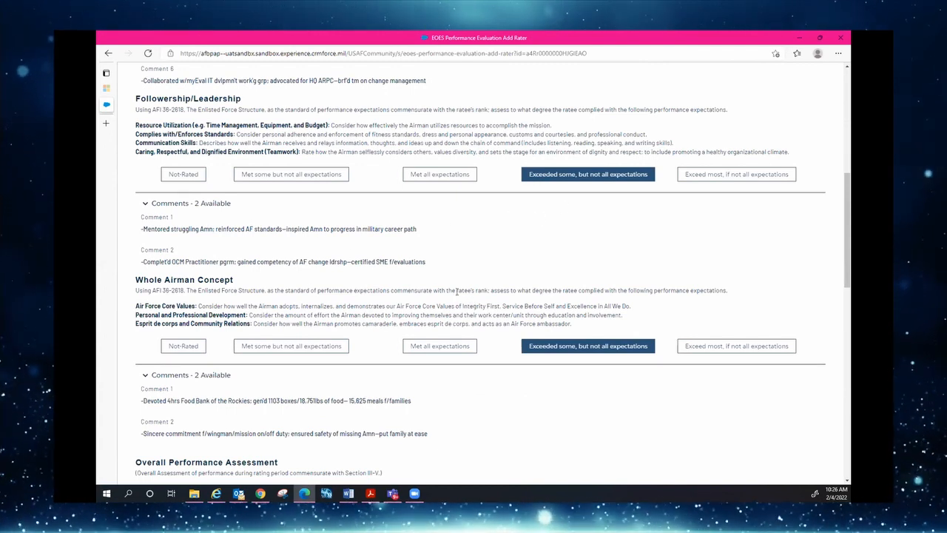
scroll(434, 289, down, 2)
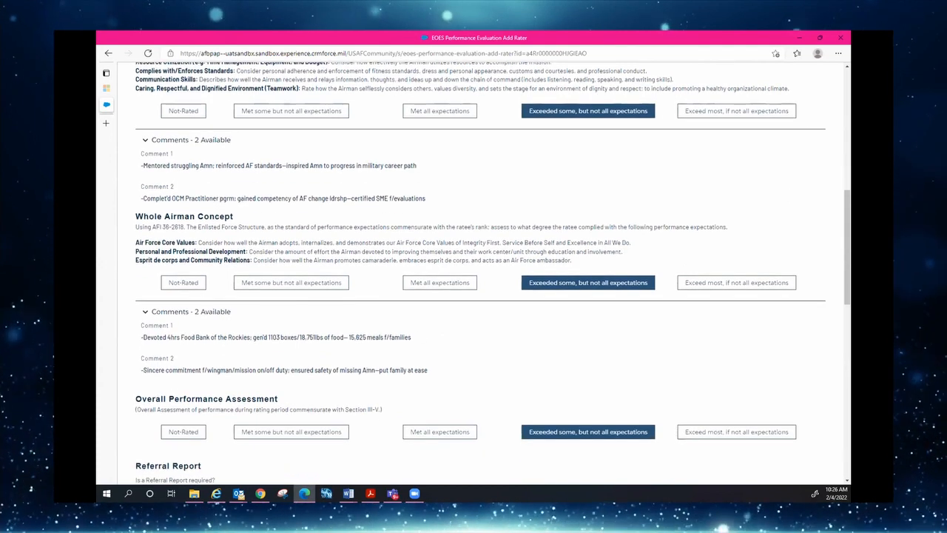
click(155, 311)
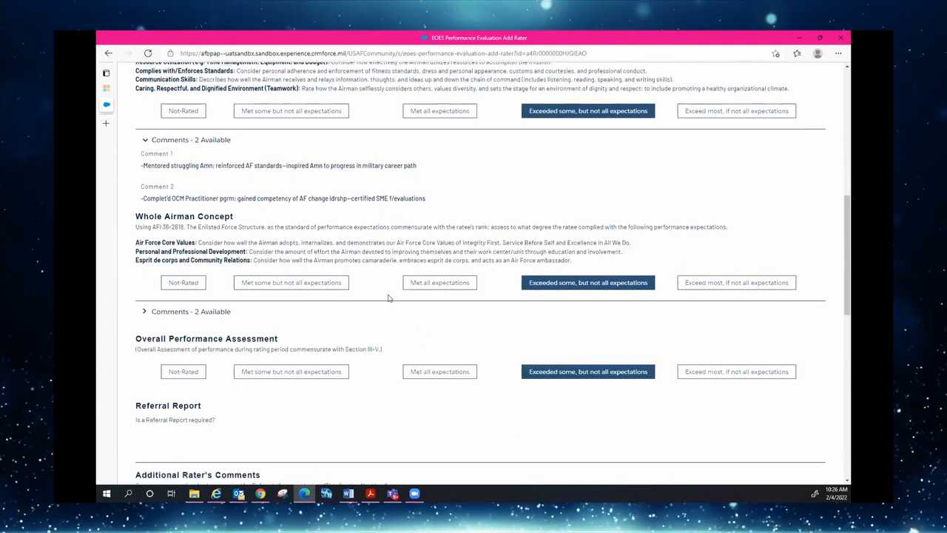
scroll(388, 298, down, 4)
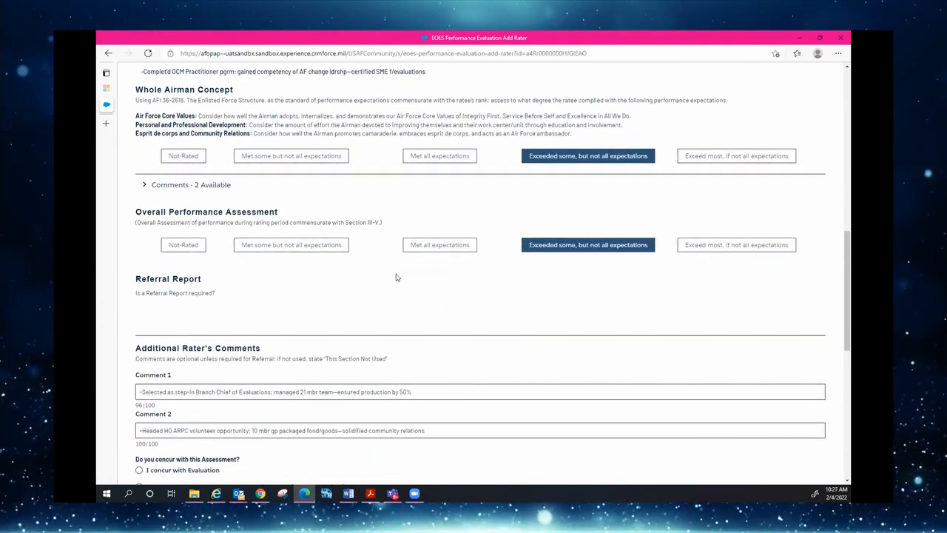
Select 'I concur with Evaluation' and set Include Referral to No
scroll(396, 277, down, 2)
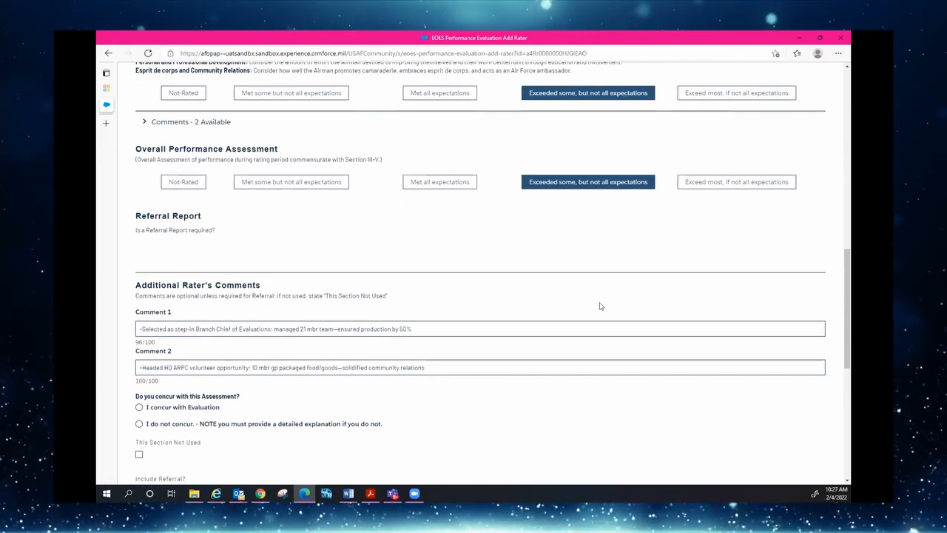
scroll(592, 307, down, 4)
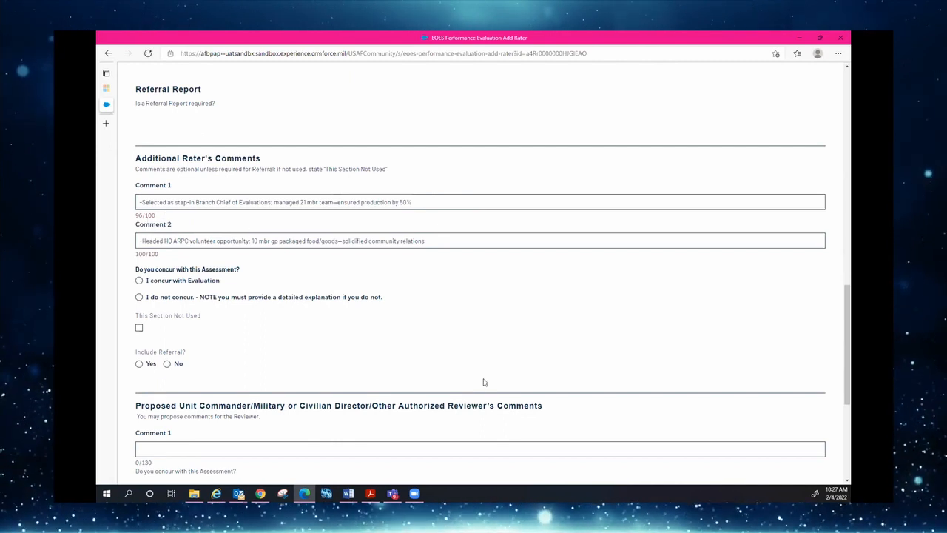
scroll(485, 377, down, 3)
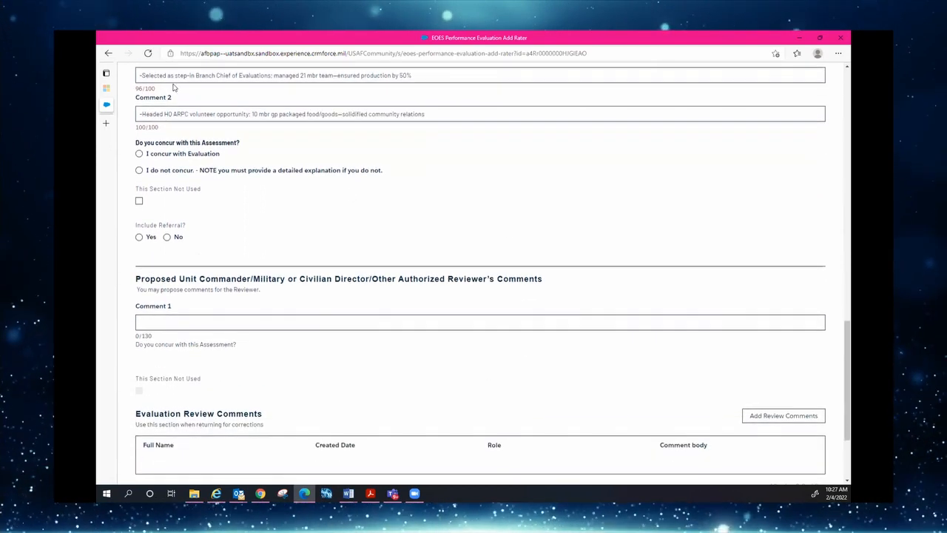
click(139, 154)
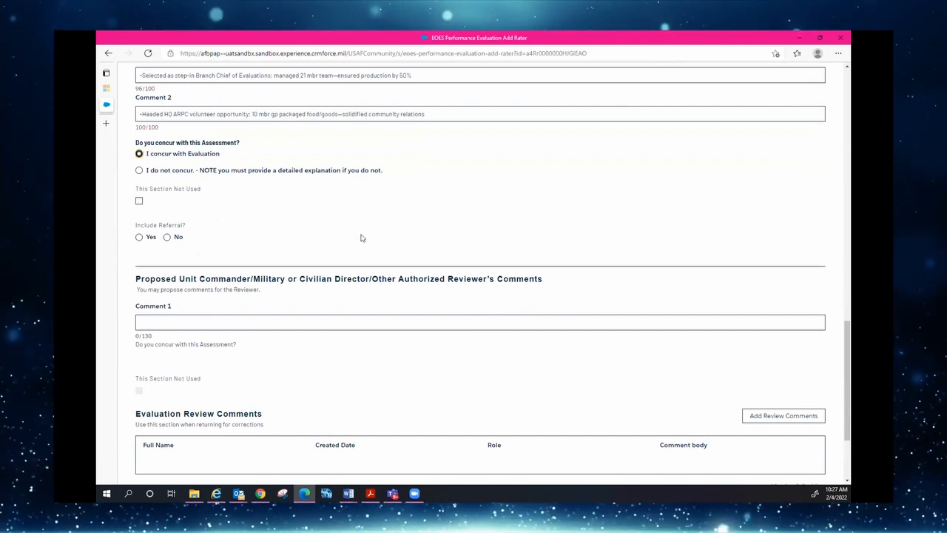
click(167, 238)
scroll(440, 246, down, 3)
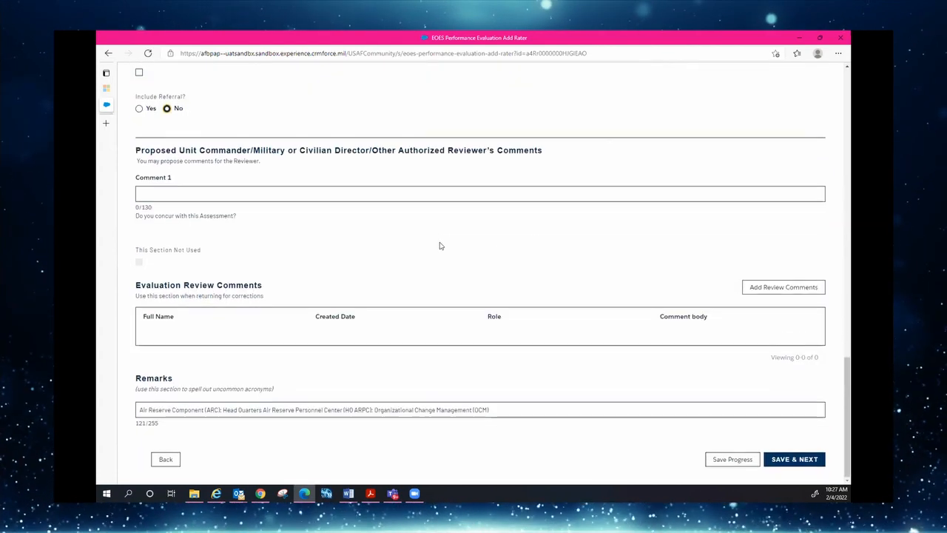
Send a review comment reading 'Proposed Comments from F2'
click(765, 291)
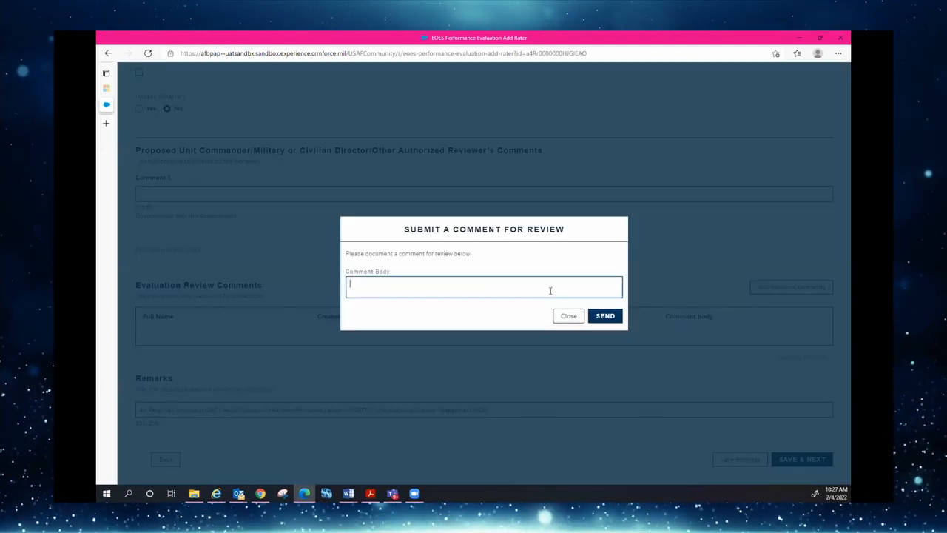
text(P)
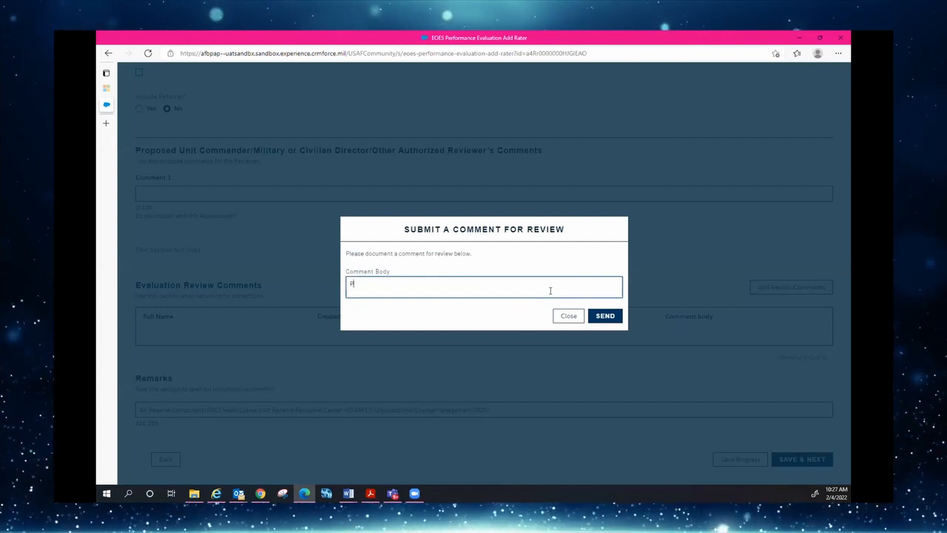
text(ropose)
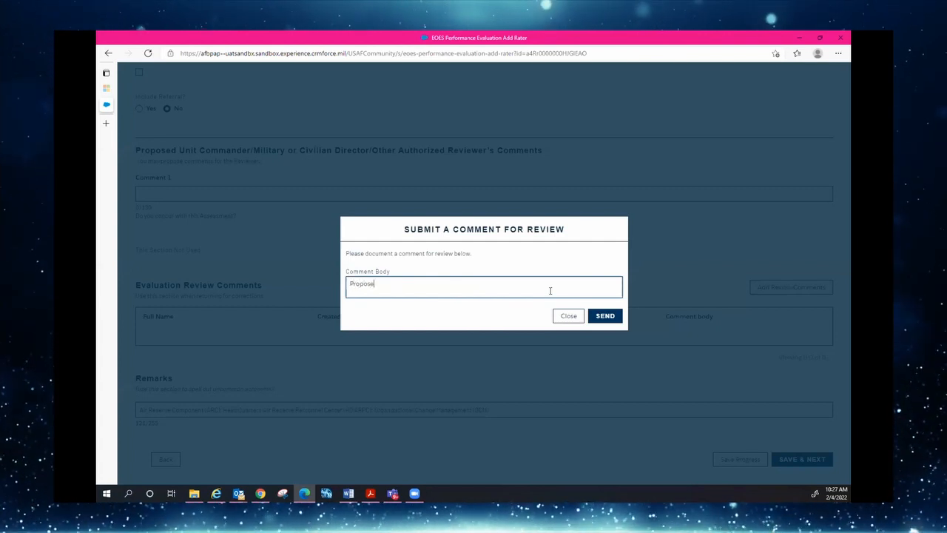
text(d Commen)
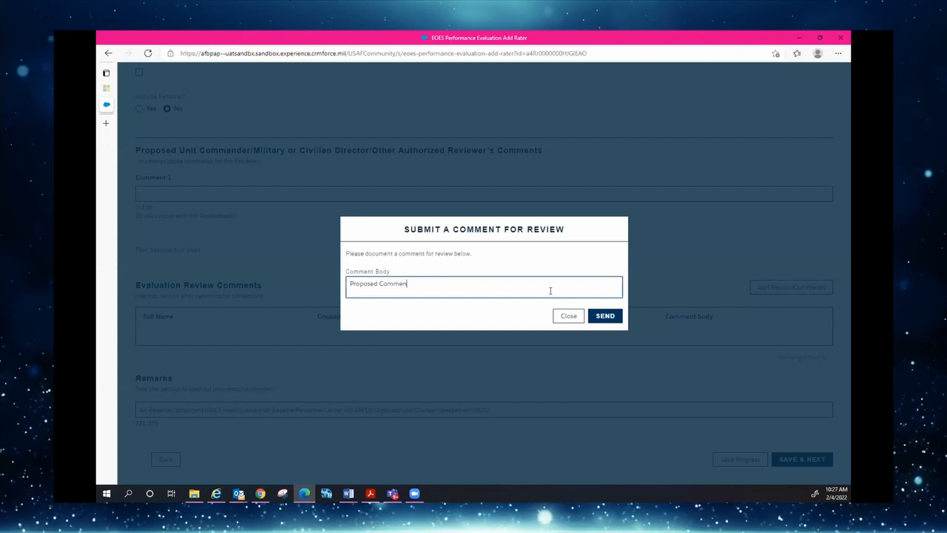
text(ts)
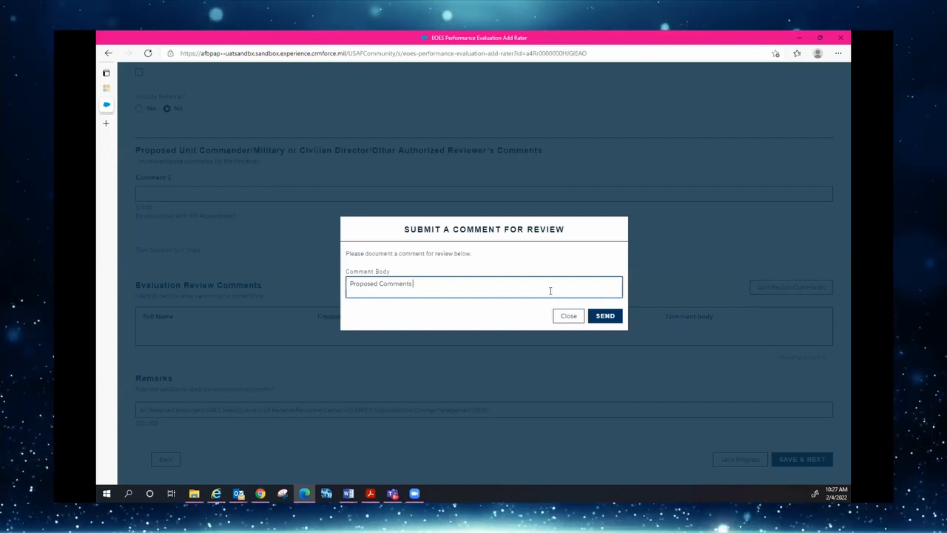
text( from )
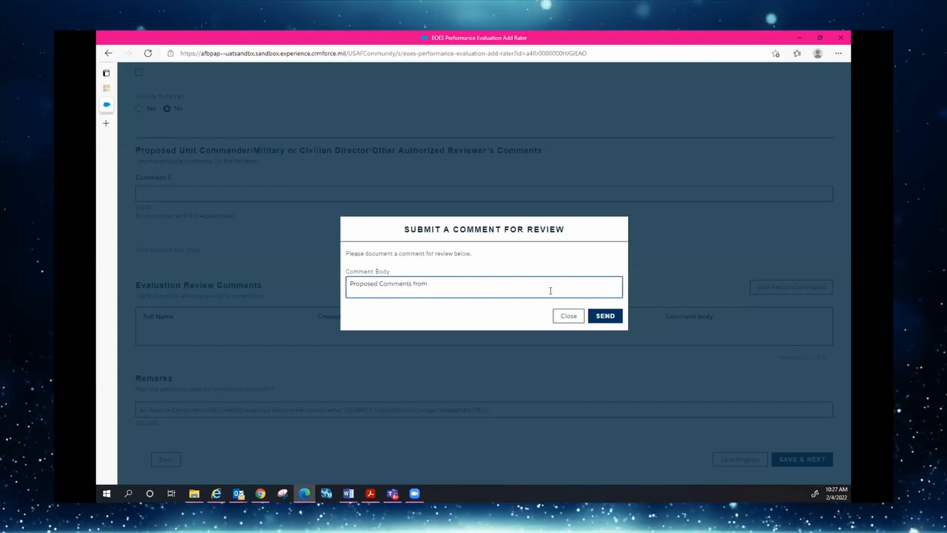
text(F2)
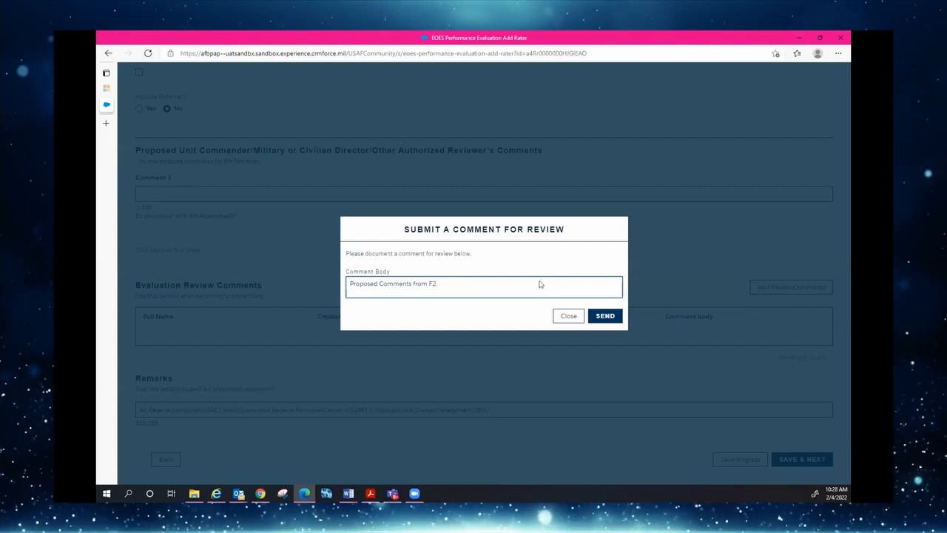
click(602, 318)
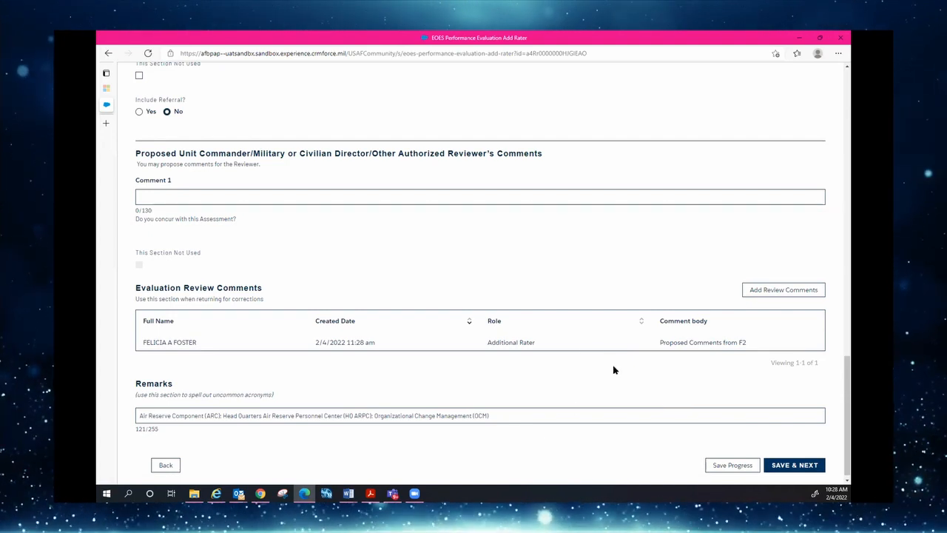
Save the additional rater's input and advance to the supporting documents step
scroll(624, 364, down, 1)
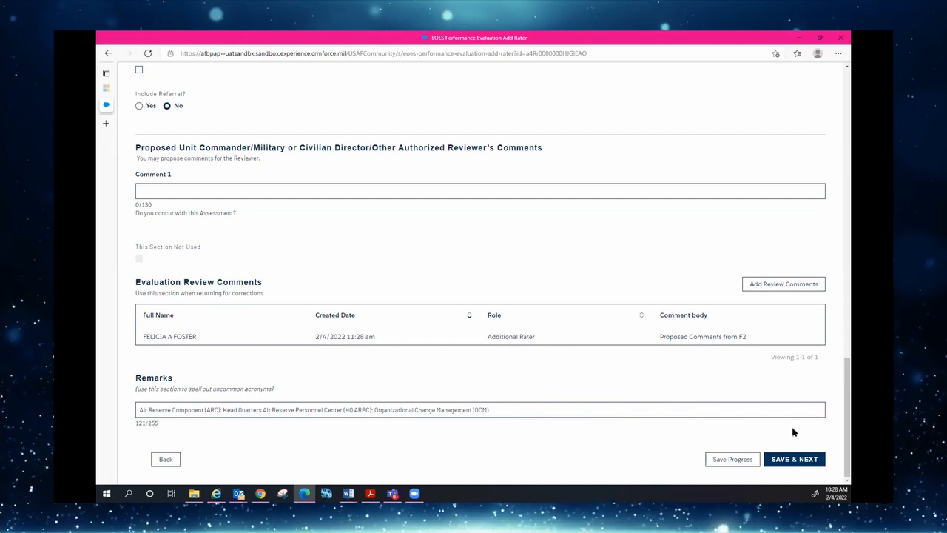
click(793, 459)
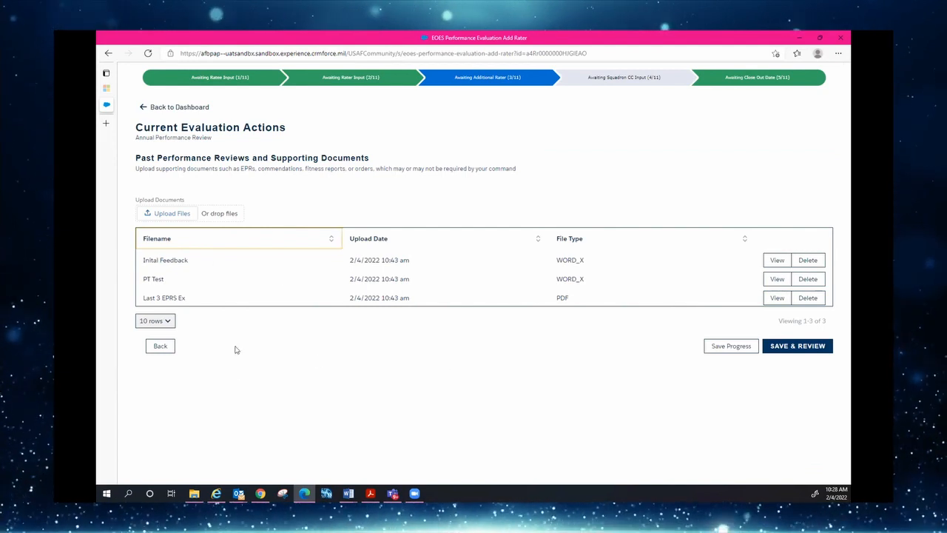
click(800, 347)
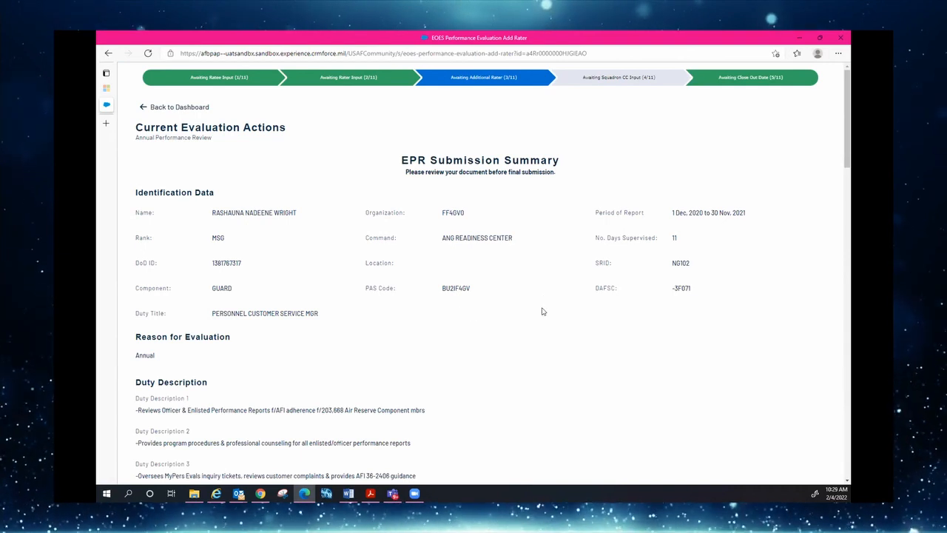
scroll(542, 311, down, 1)
scroll(545, 319, down, 1)
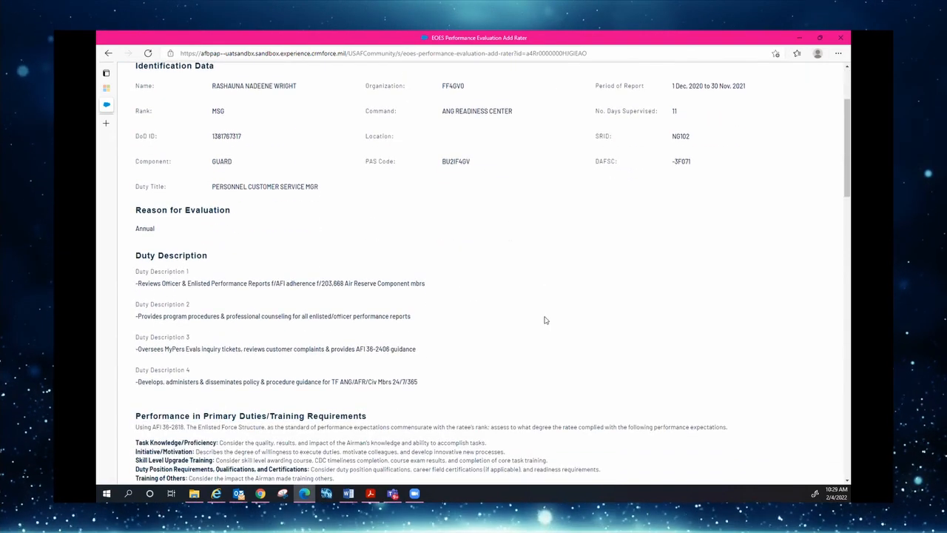
scroll(548, 311, up, 3)
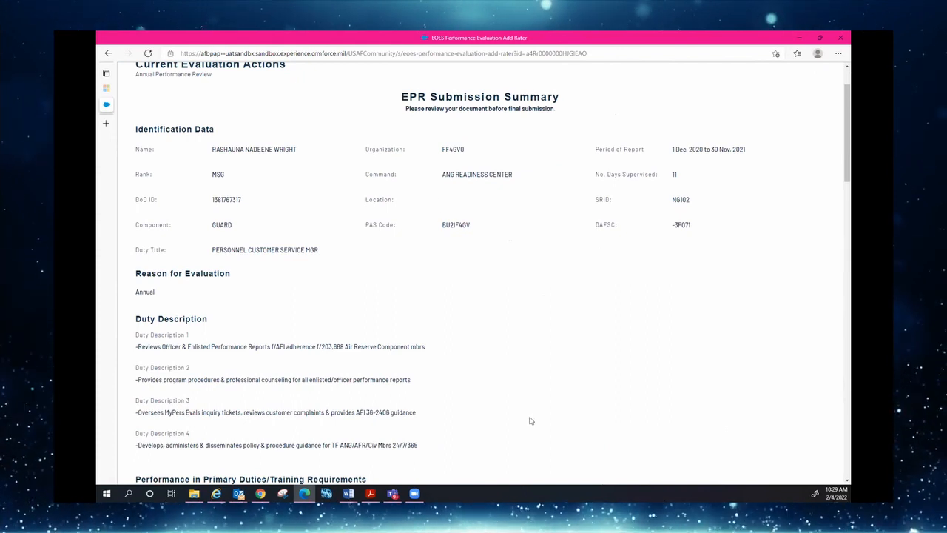
scroll(523, 401, down, 3)
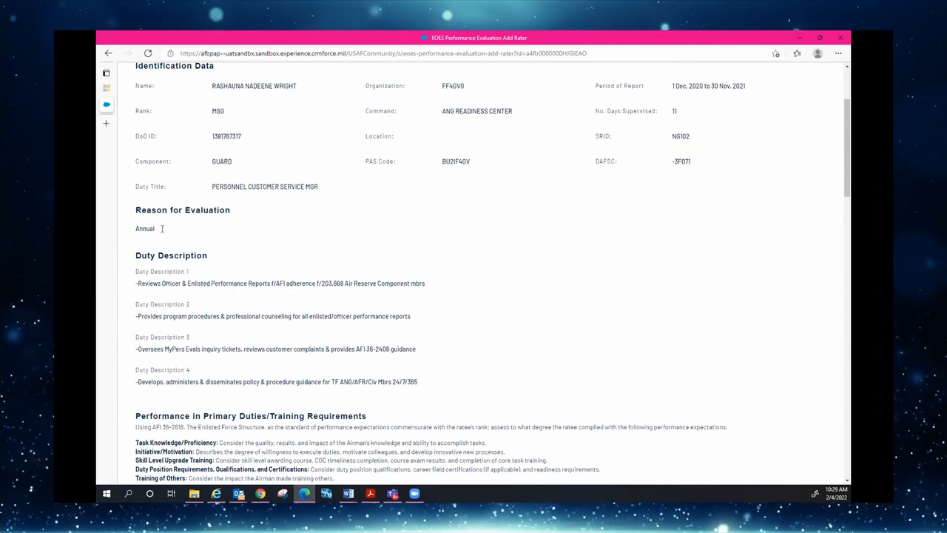
scroll(539, 380, down, 3)
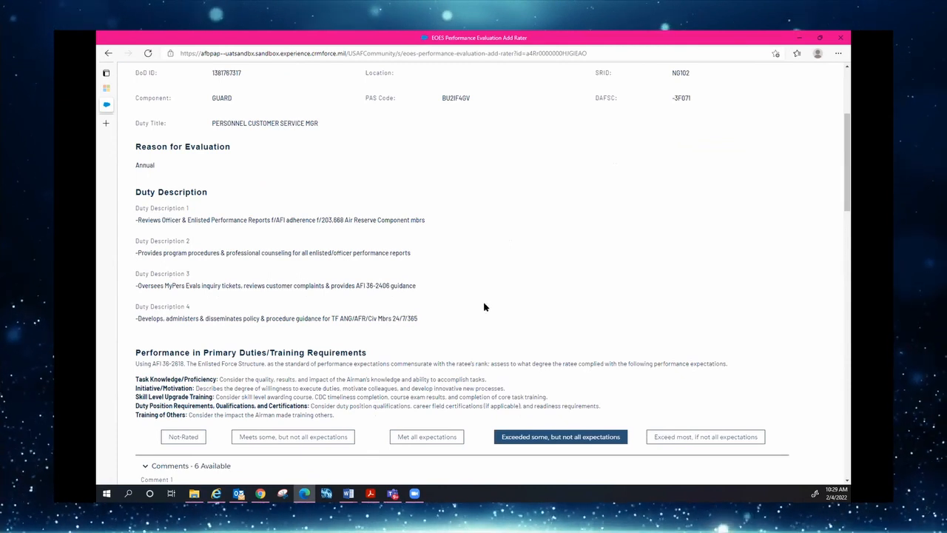
scroll(488, 308, down, 2)
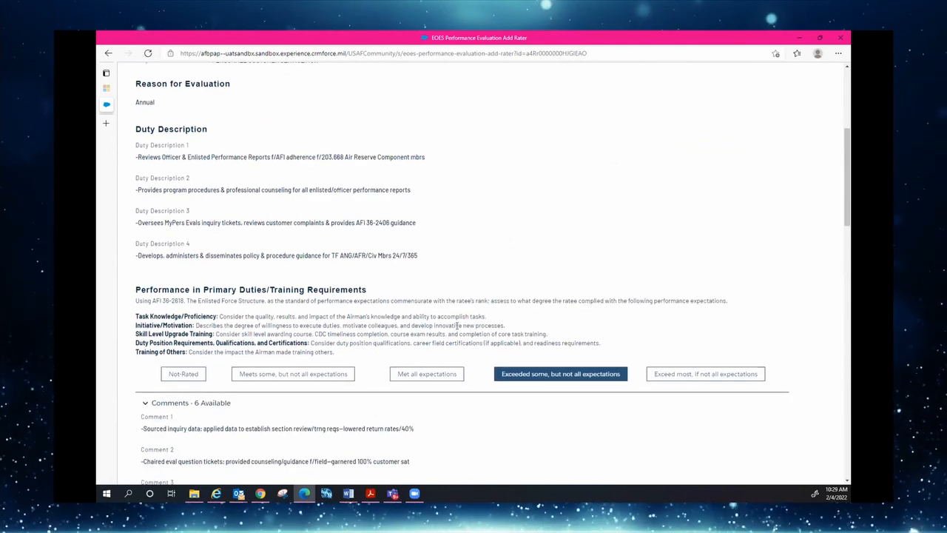
scroll(458, 326, down, 4)
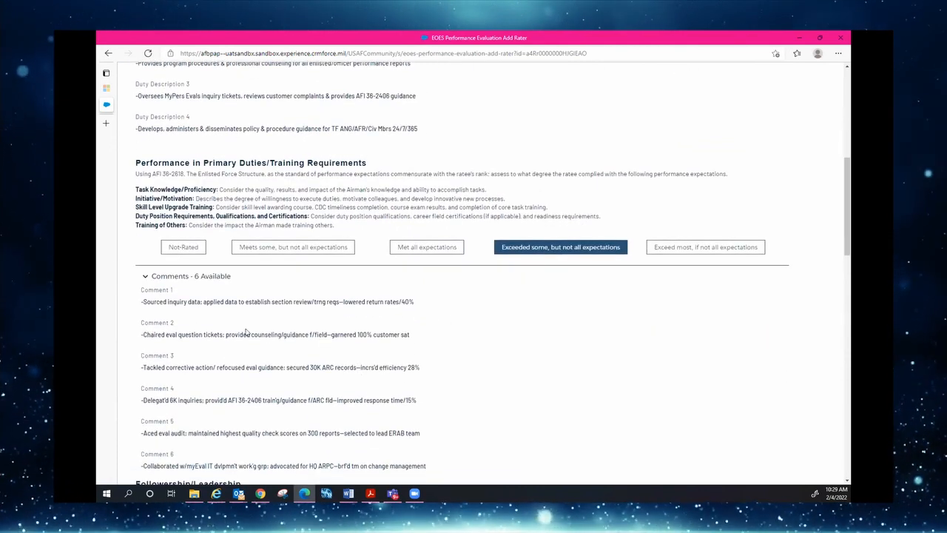
scroll(518, 329, down, 10)
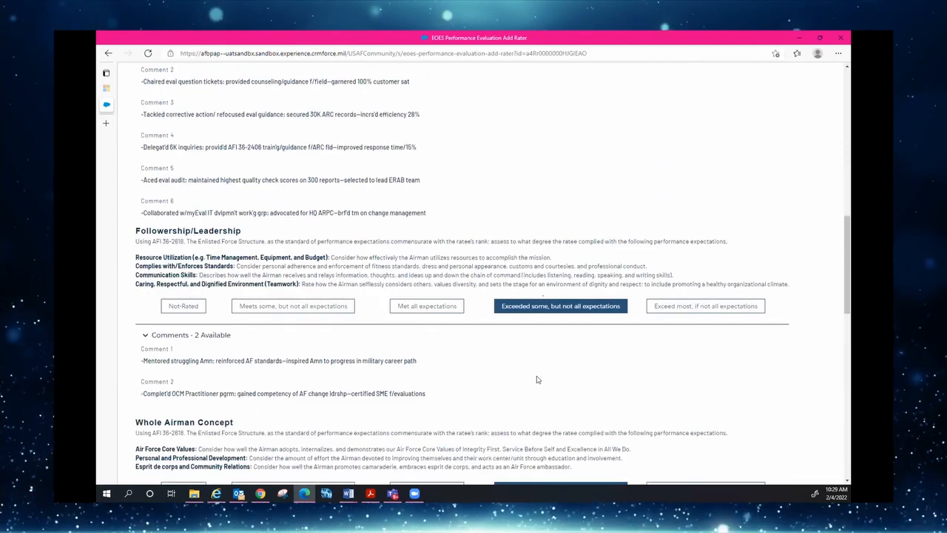
scroll(511, 348, down, 15)
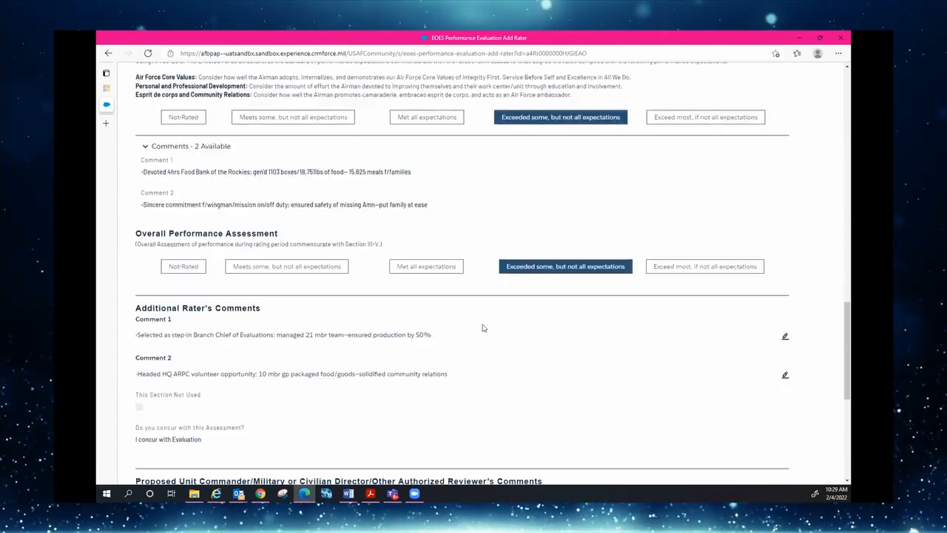
scroll(481, 324, down, 2)
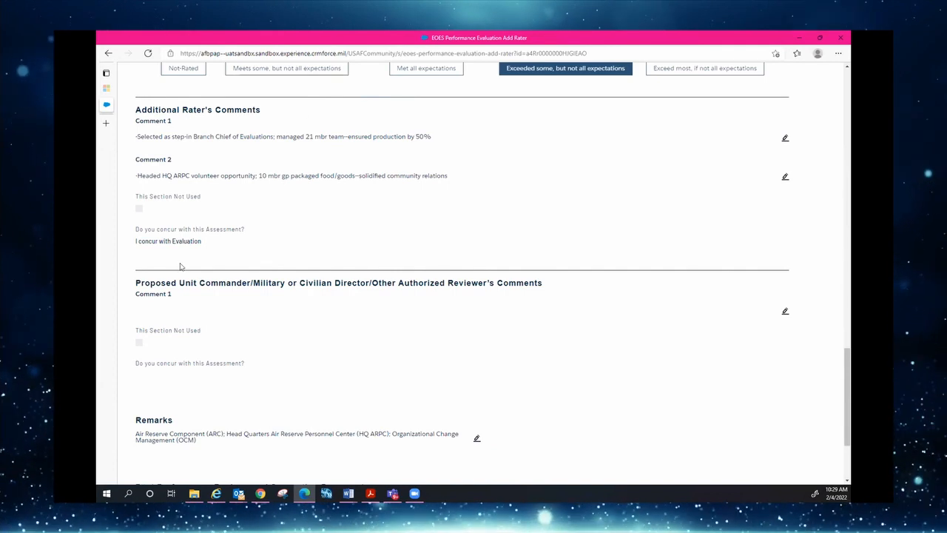
scroll(357, 385, down, 3)
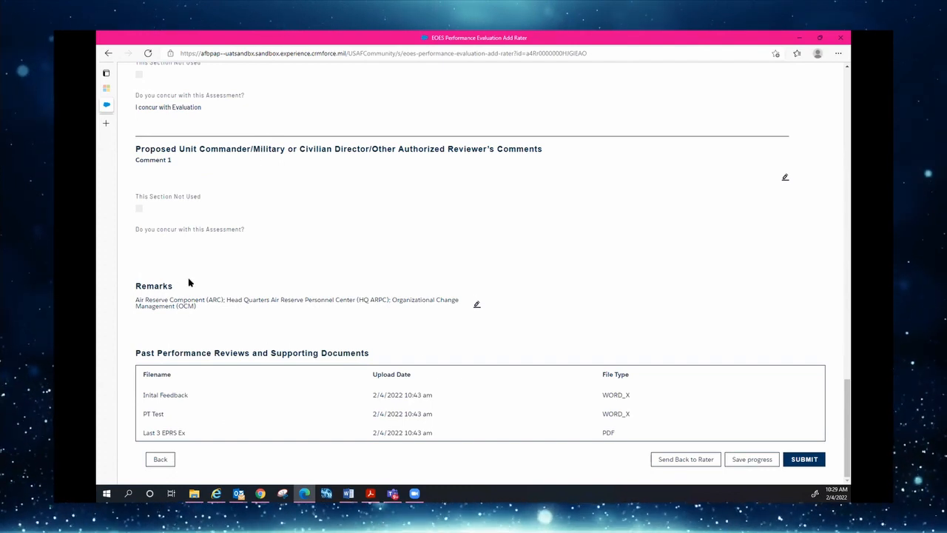
Submit the evaluation, moving the workflow to Awaiting Squadron CC Input (4/11)
click(805, 460)
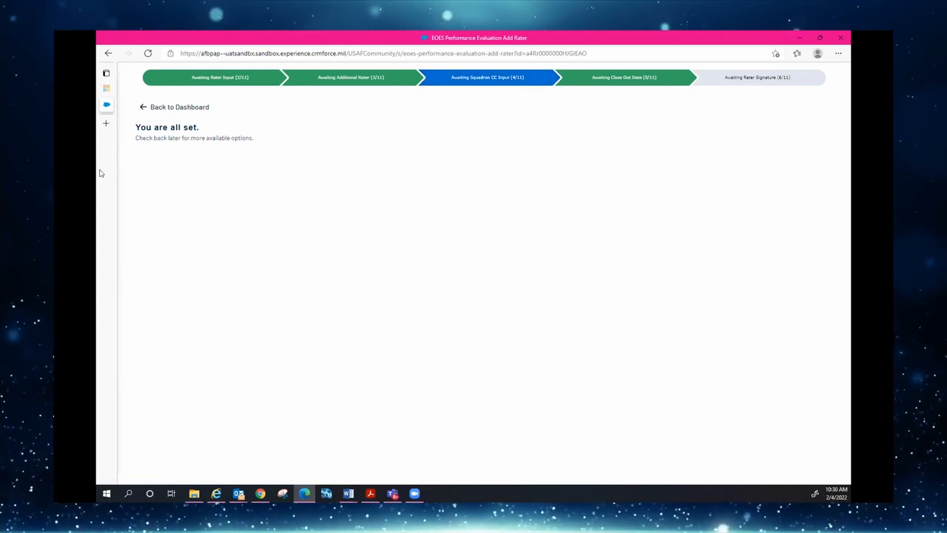
mouse_move(108, 173)
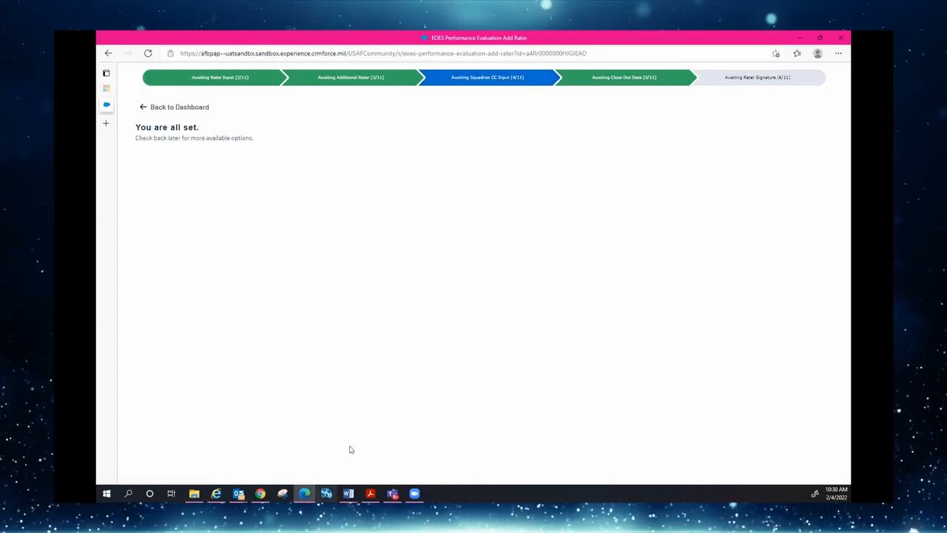
Leave the submitted evaluation and go back to the USAF Evaluation Management dashboard
click(182, 108)
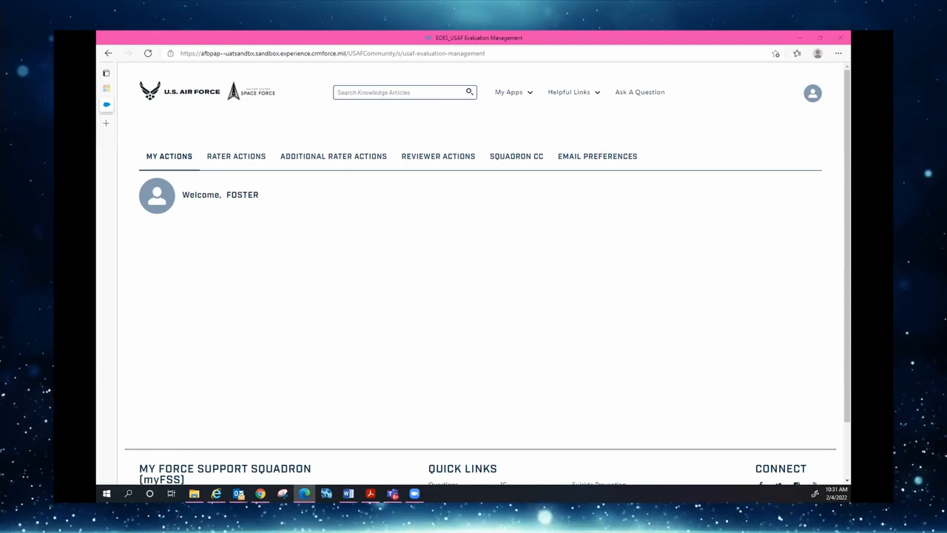
Reload the myEval dashboard page so the evaluation awaiting Squadron CC input appears
click(149, 54)
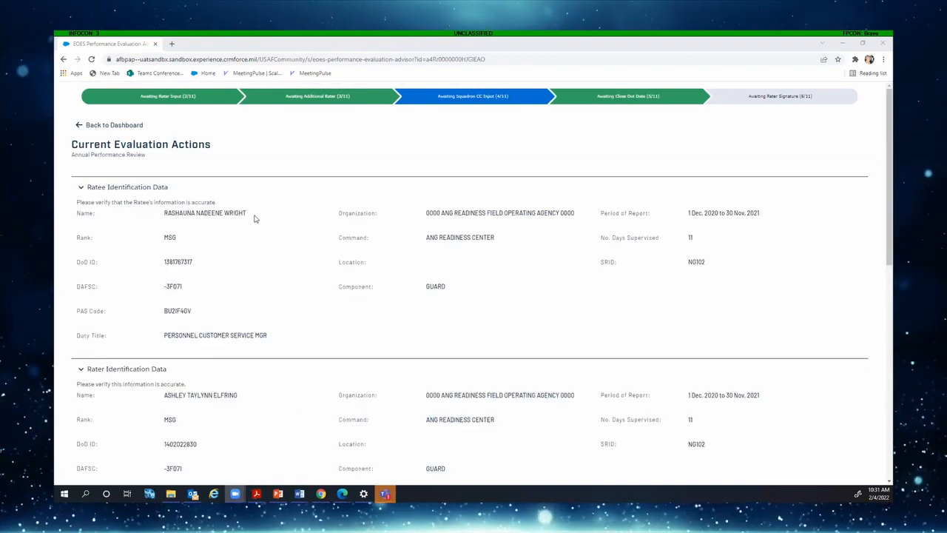
Collapse the ratee, rater, additional rater and reviewer identification sections
click(130, 187)
click(84, 210)
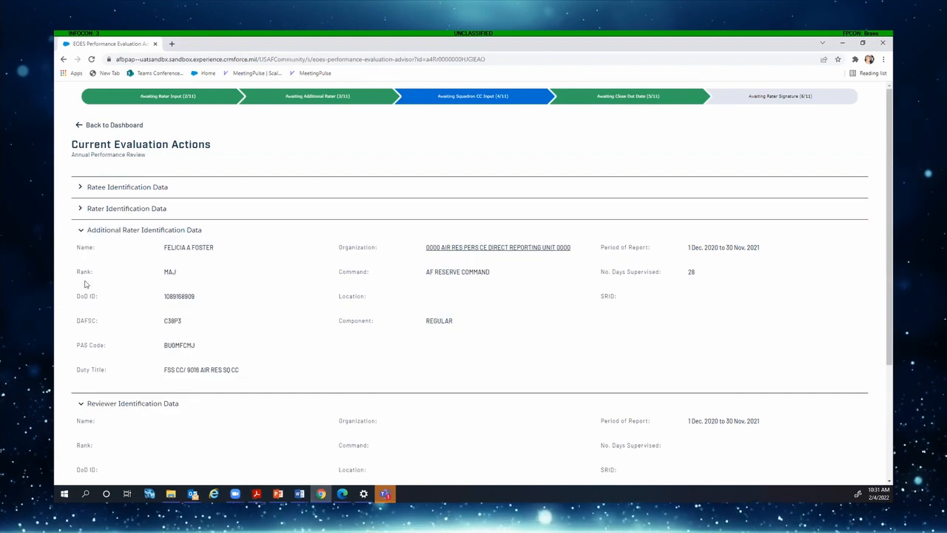
click(83, 231)
click(130, 251)
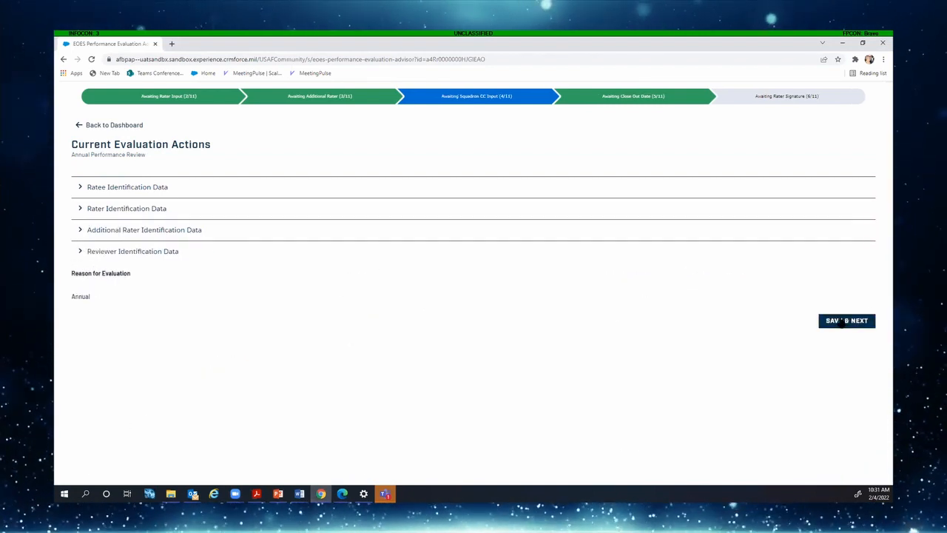
Save past duty descriptions, review the ratings with concur and no referral, and advance to Future Roles
click(842, 321)
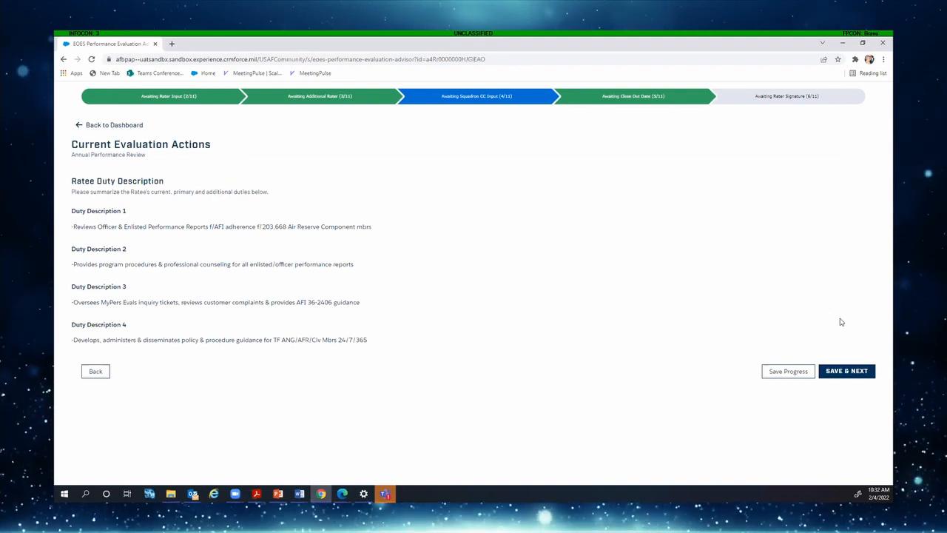
click(846, 371)
scroll(777, 310, down, 1)
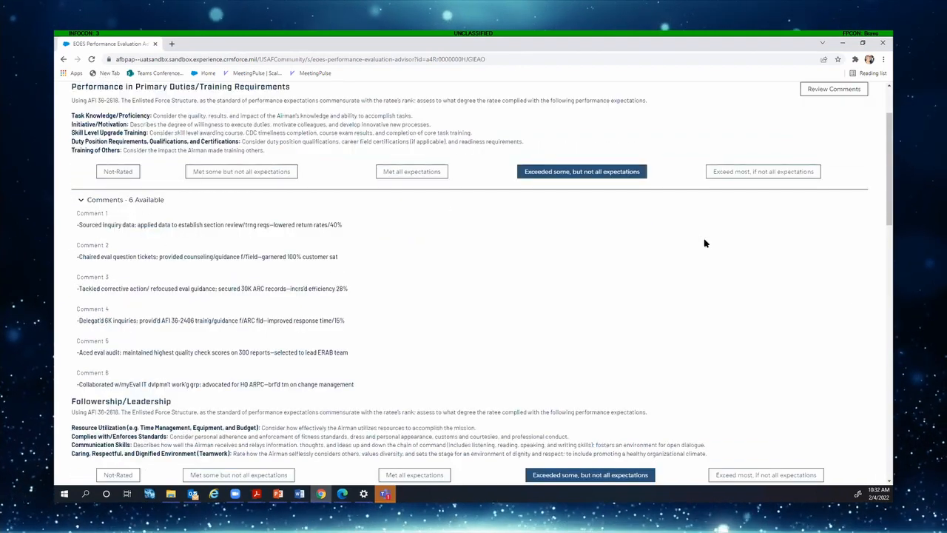
scroll(634, 422, down, 3)
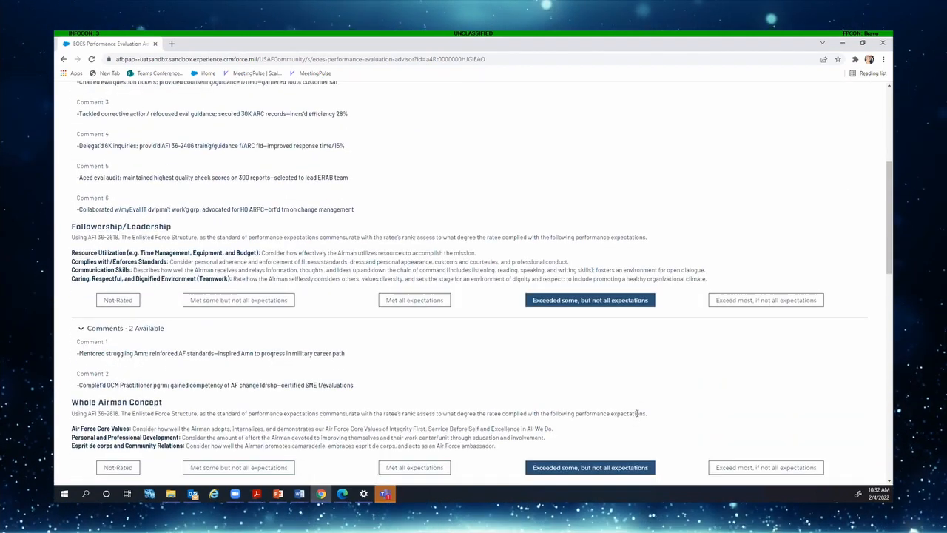
scroll(637, 413, down, 4)
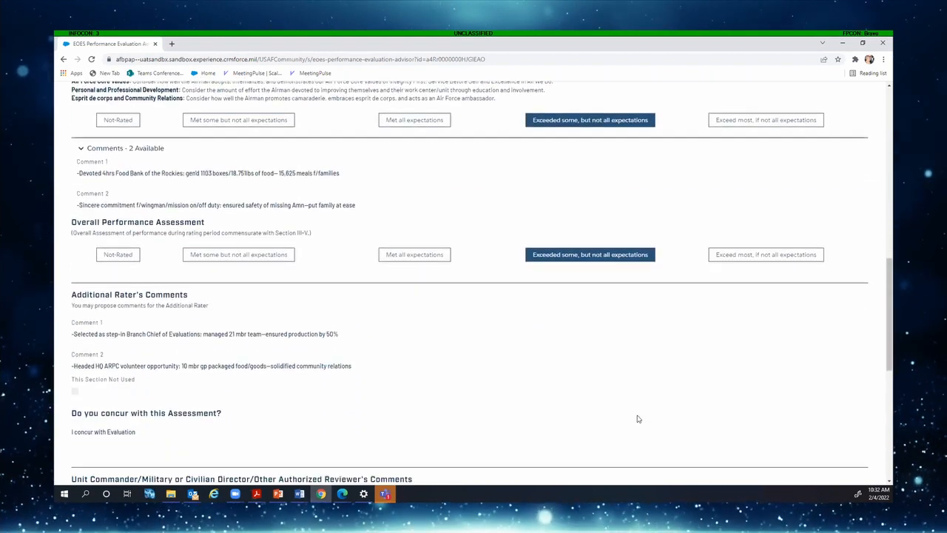
scroll(637, 419, down, 2)
scroll(640, 419, down, 1)
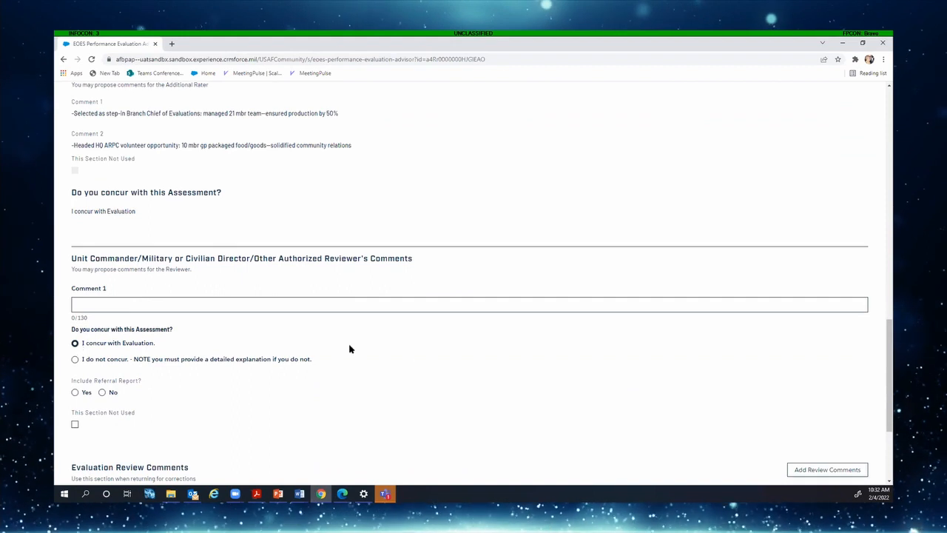
scroll(410, 358, down, 2)
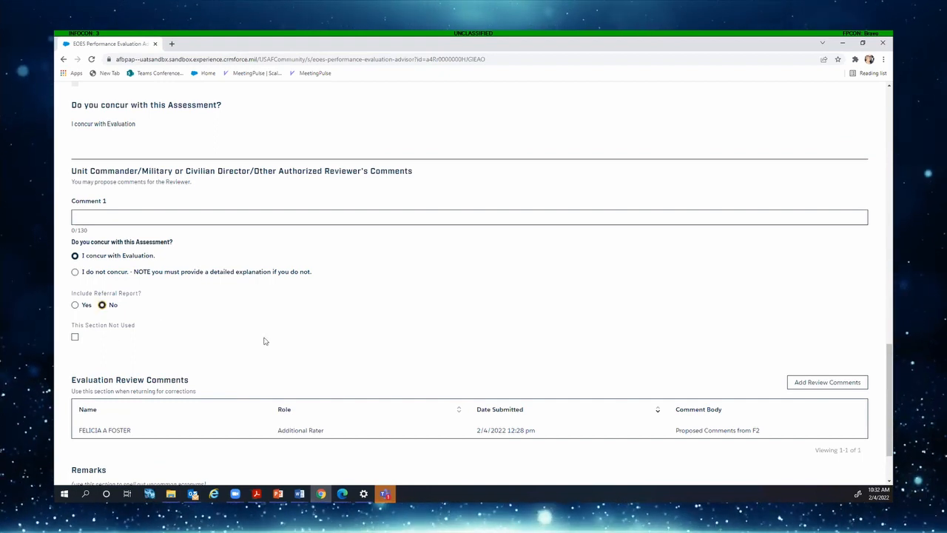
scroll(755, 362, down, 2)
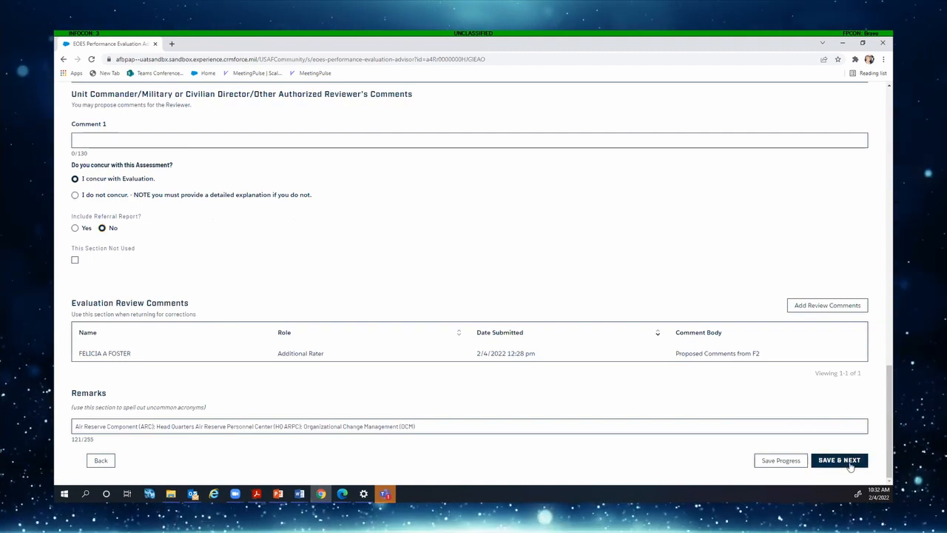
click(839, 460)
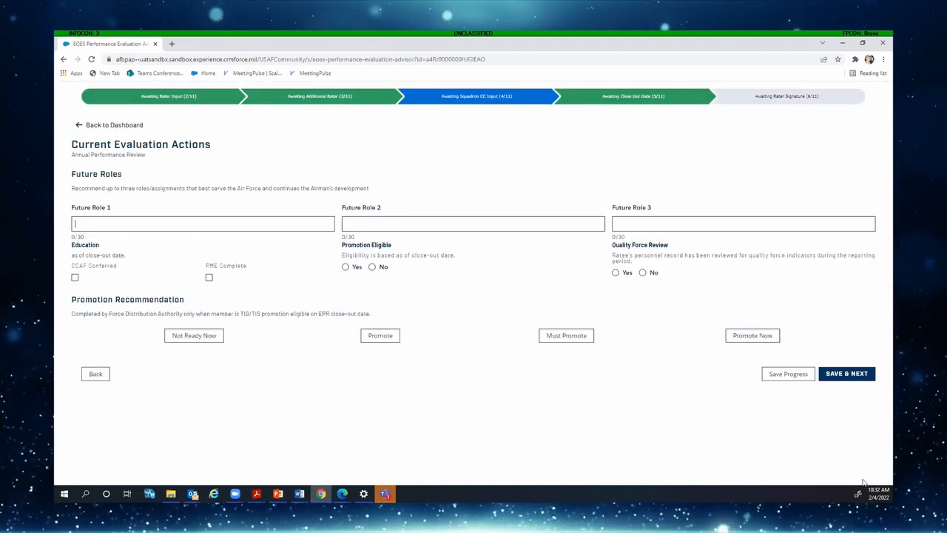
Enter future roles Branch Chief, Section Chief and First Shirt
text(Be)
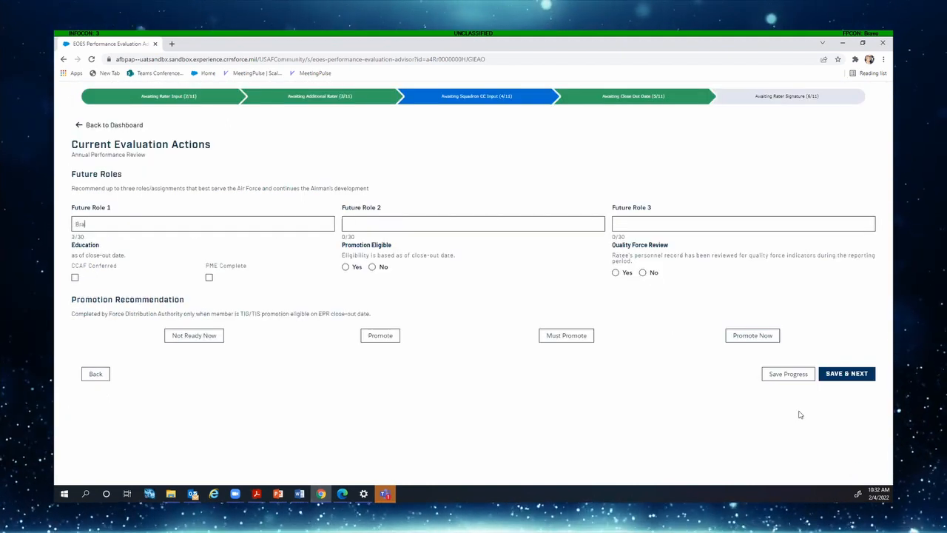
text(anch Chief)
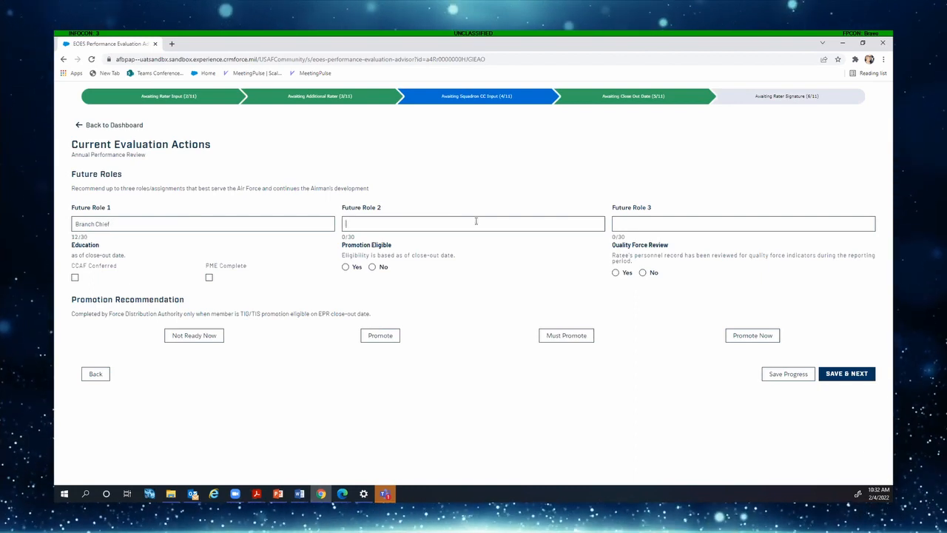
click(474, 222)
text(Secti)
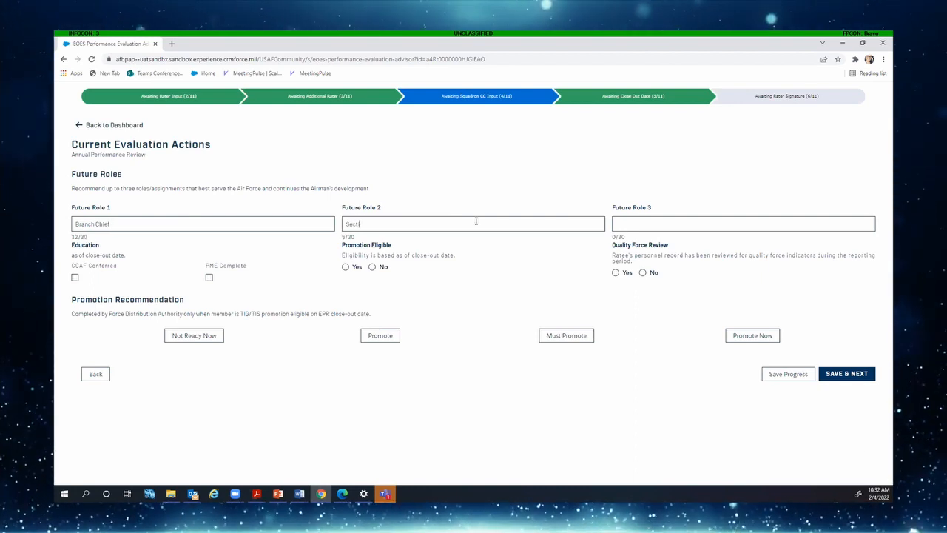
text(on Chief)
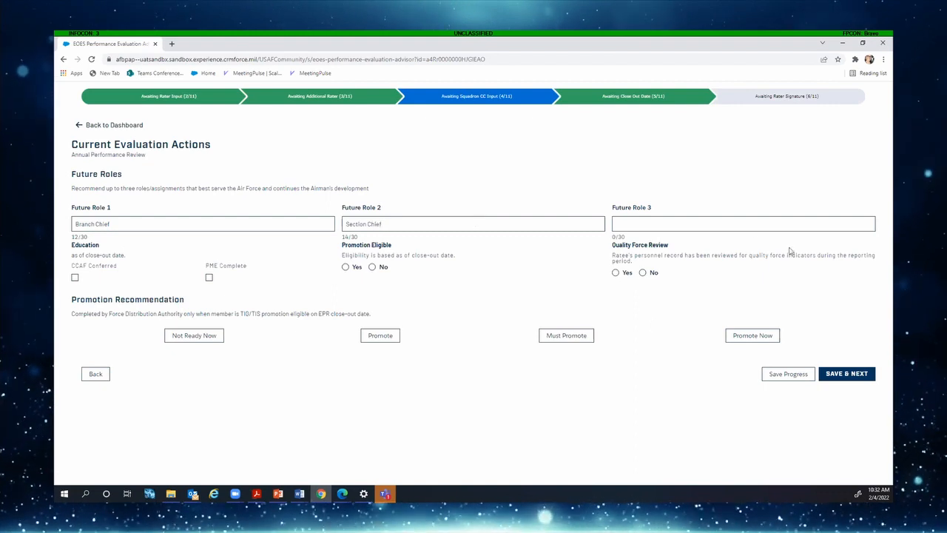
click(721, 224)
text(First )
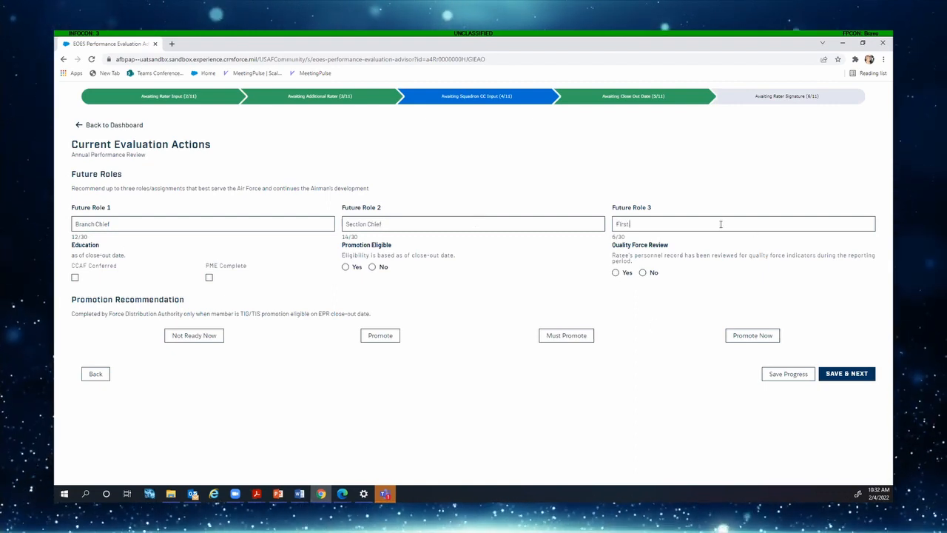
text(Shirt)
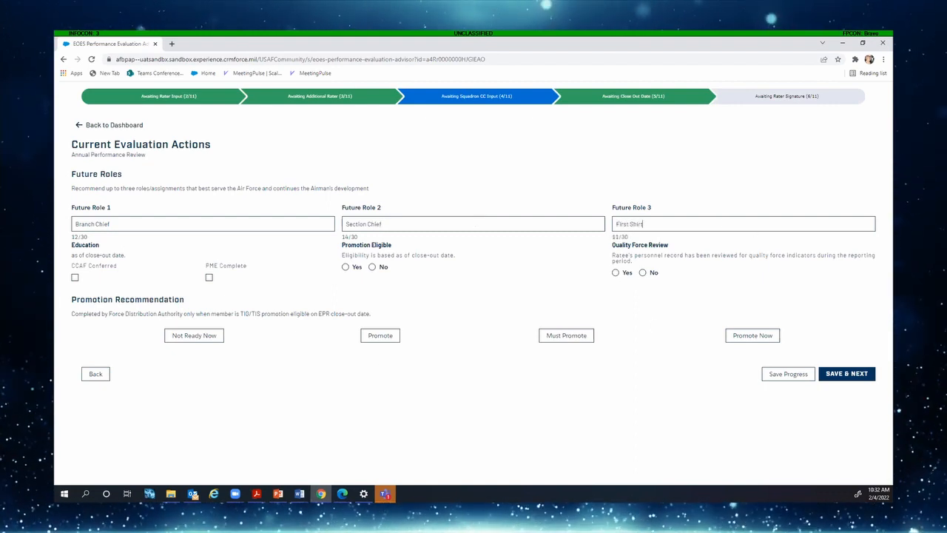
Mark the CCAF degree conferred, answer Yes to Quality Force Review, and recommend Promote Now
click(75, 277)
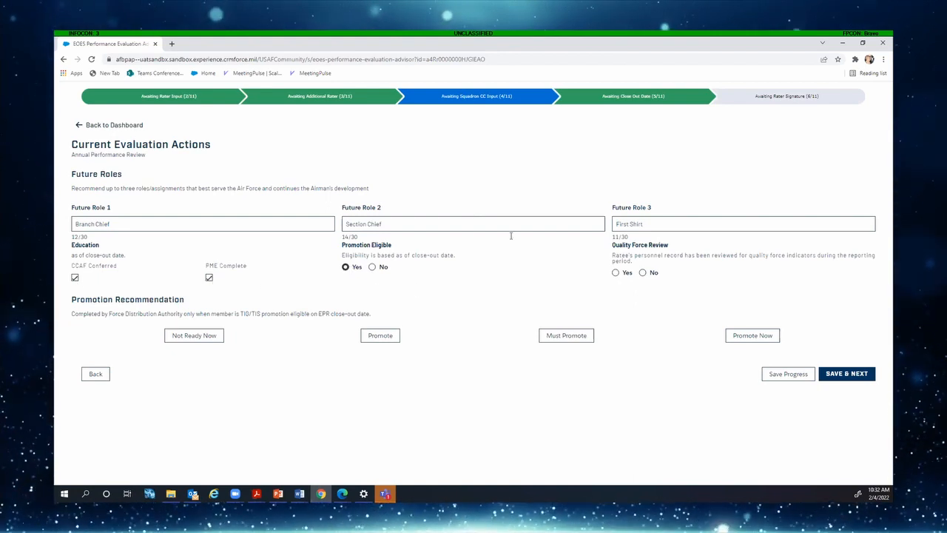
click(643, 272)
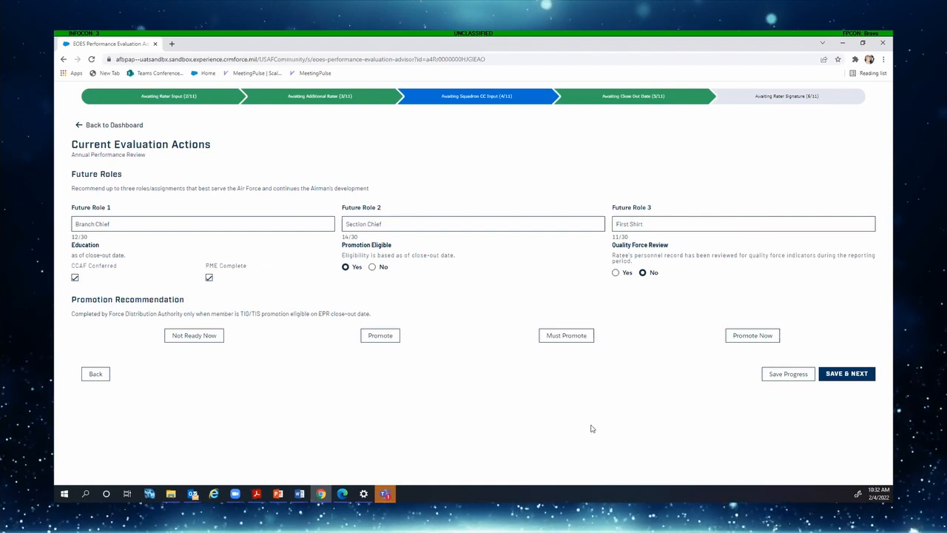
click(616, 273)
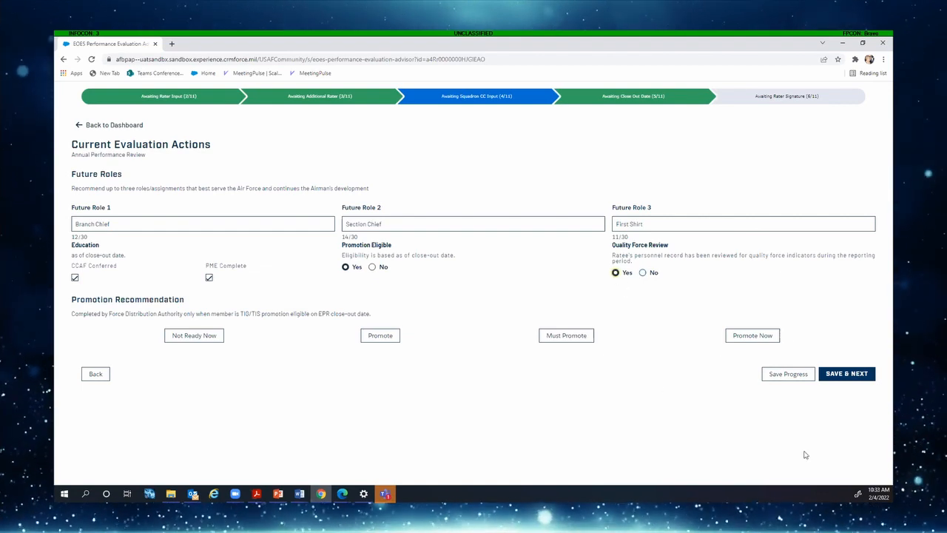
click(754, 339)
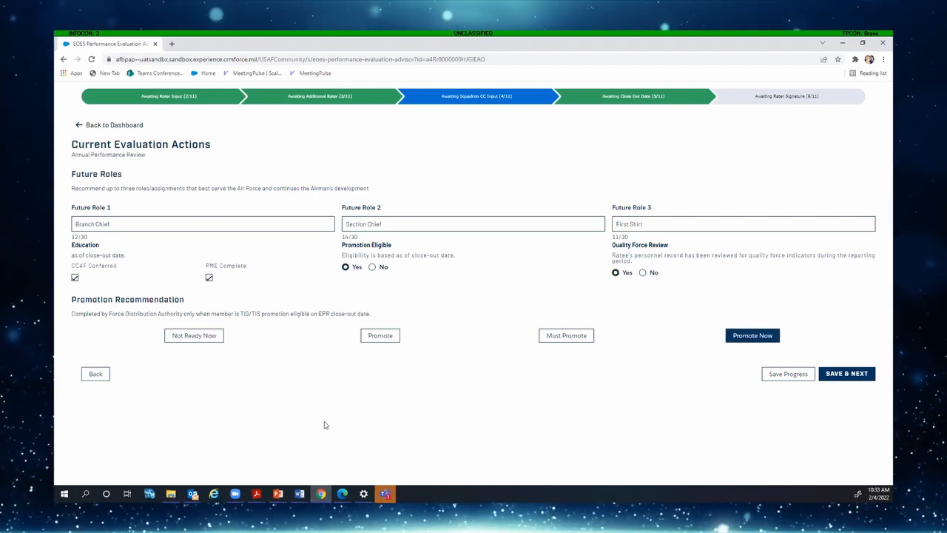
Save the Future Roles and documents pages, then scroll to the bottom of the EPR Submission Summary
click(848, 373)
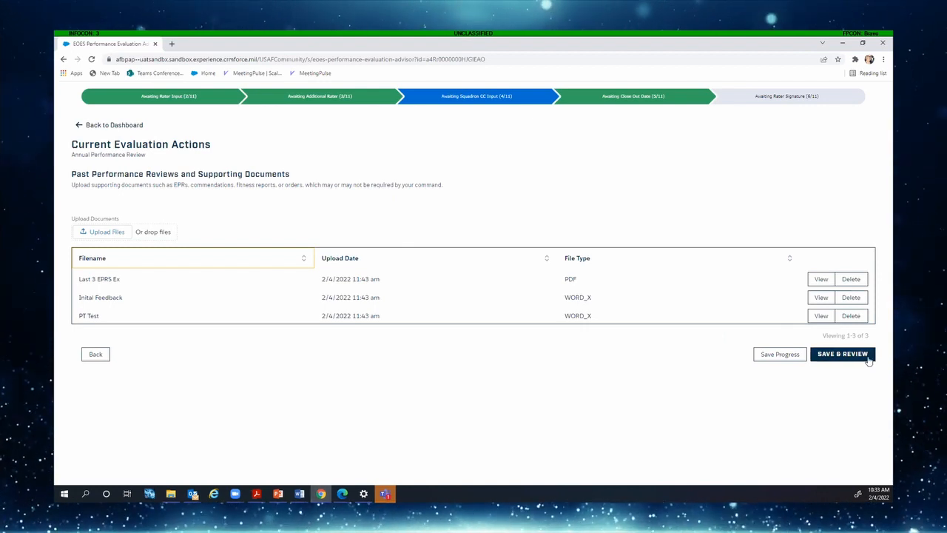
click(844, 355)
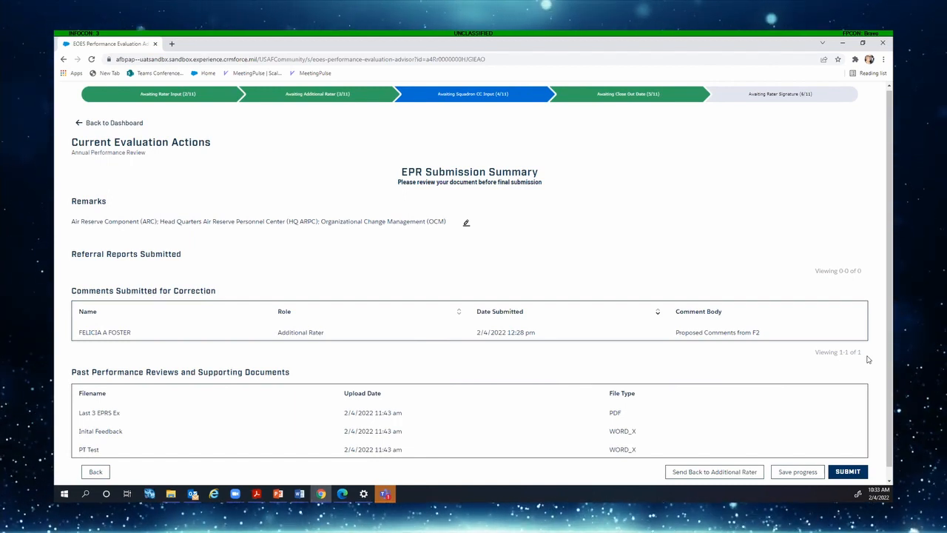
scroll(787, 274, down, 1)
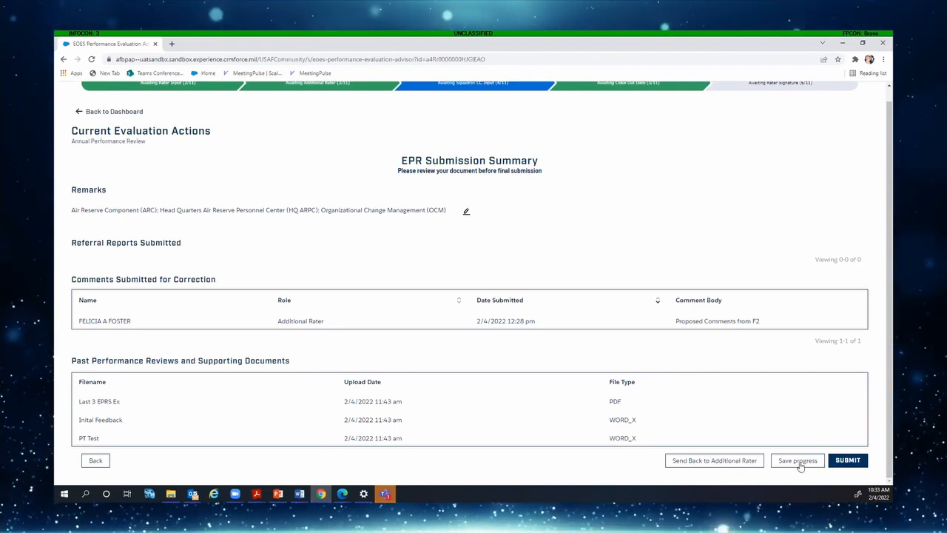
Submit the EPR to the rater, dismiss the confirmation, and return to the dashboard
click(862, 463)
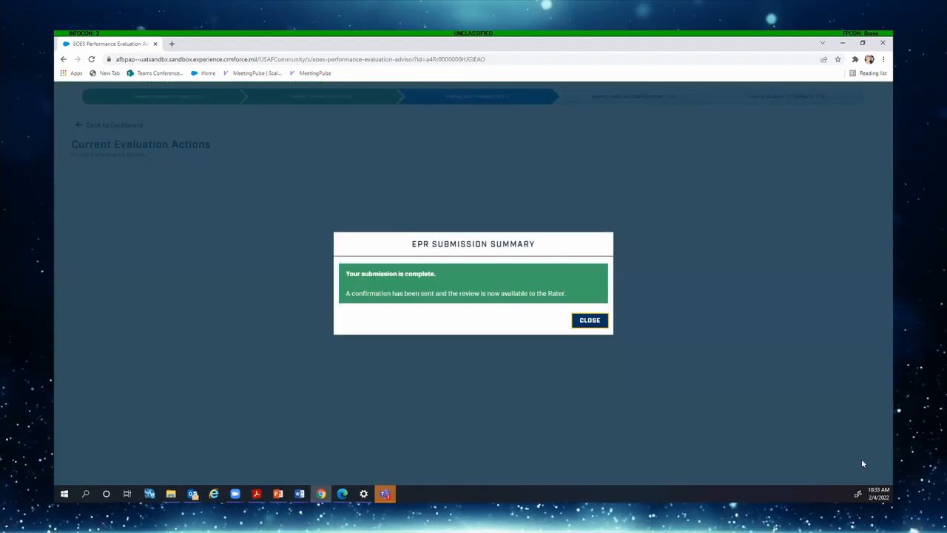
click(588, 320)
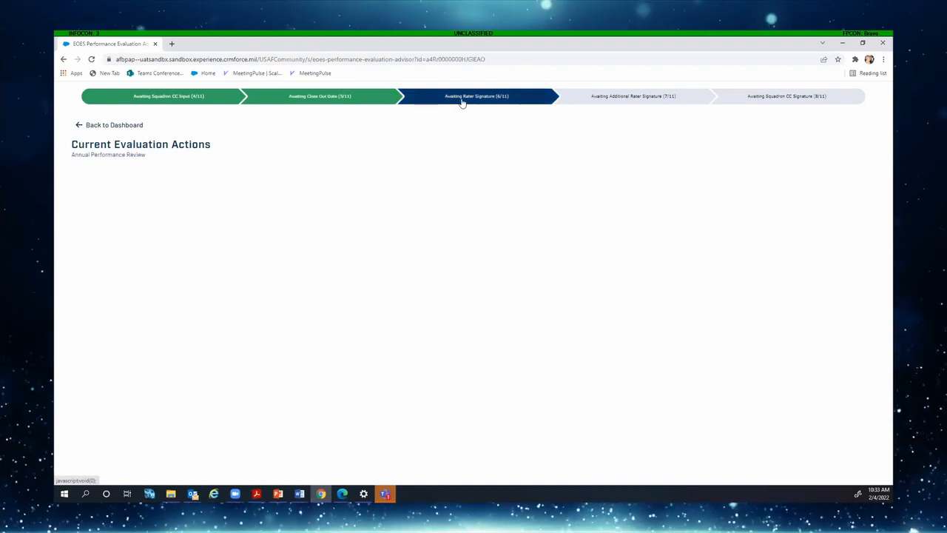
click(112, 125)
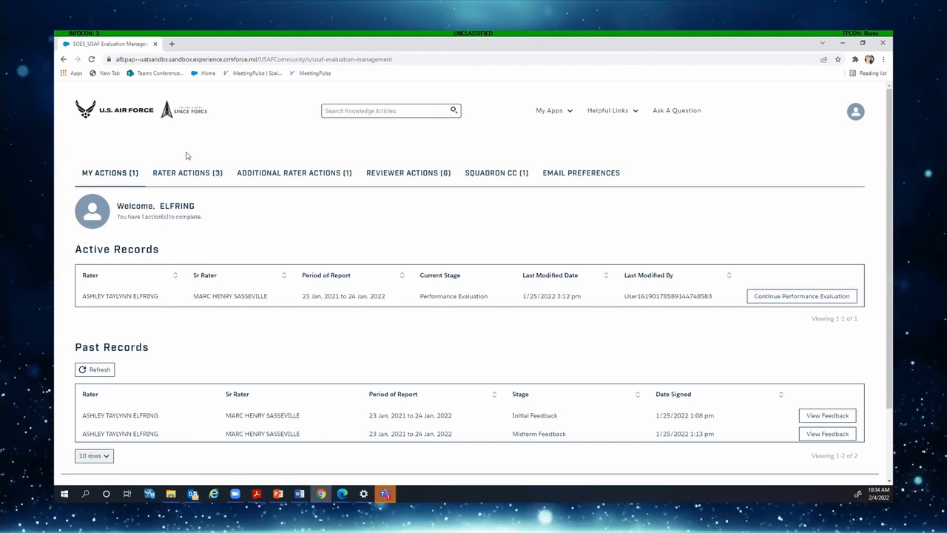
From Rater Actions, continue the ratee's Performance Evaluation awaiting rater signature
click(189, 173)
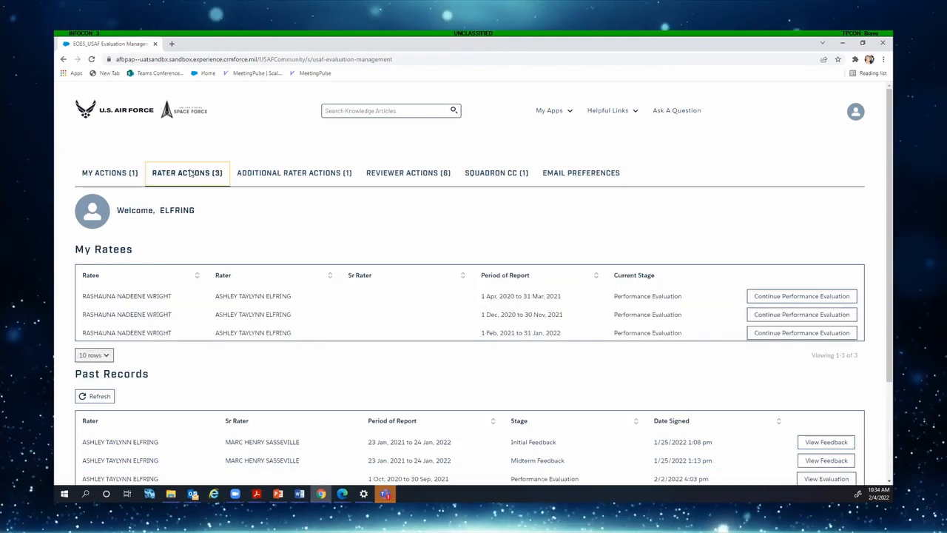
click(801, 316)
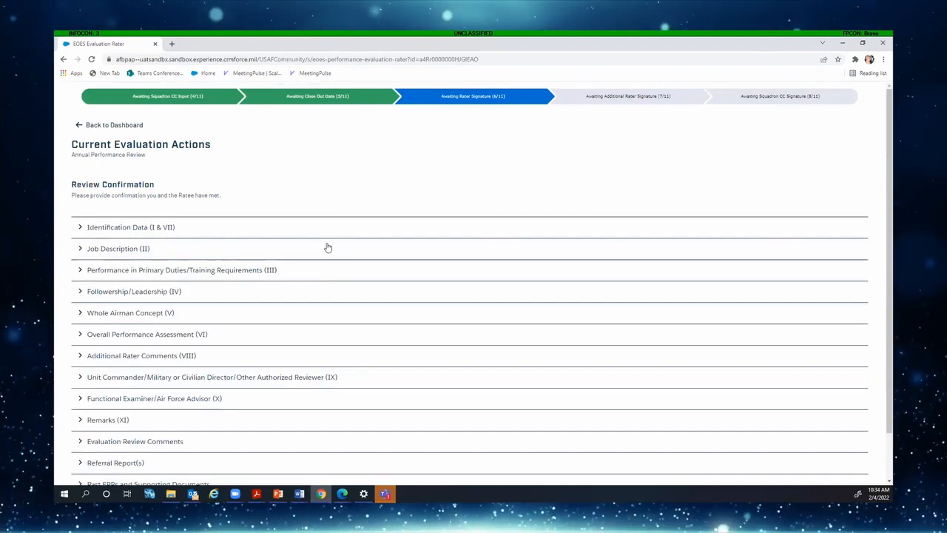
Expand Identification Data (I & VII) and collapse its rater and additional rater subsections
scroll(214, 195, down, 1)
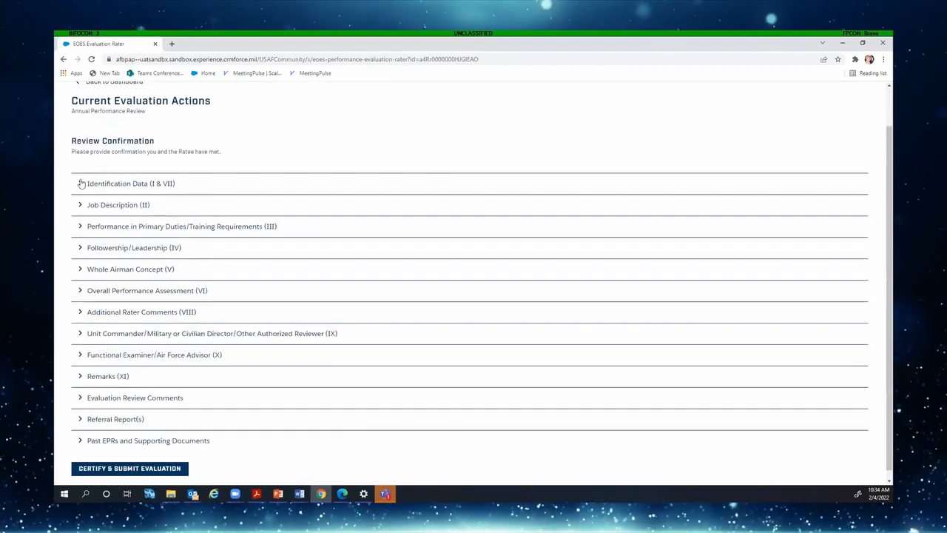
click(82, 184)
scroll(92, 225, down, 3)
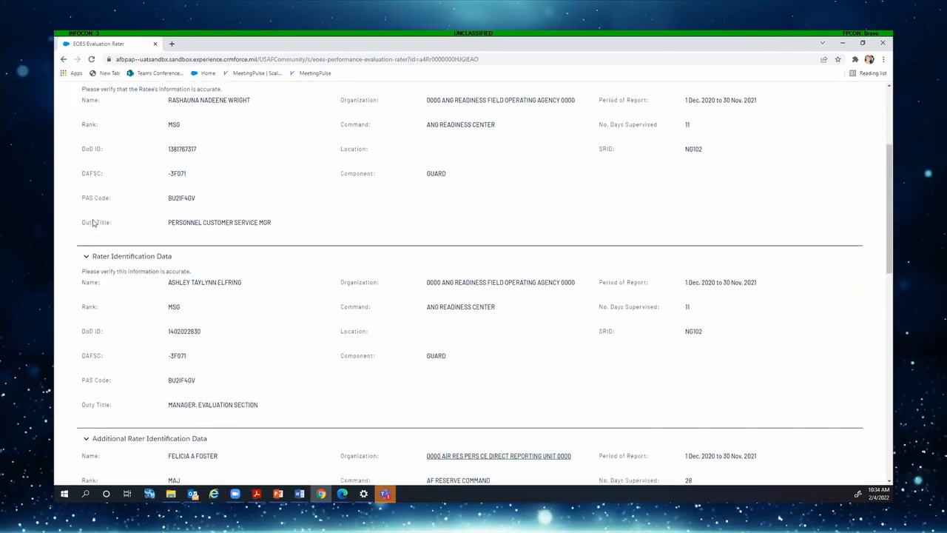
scroll(102, 173, up, 7)
scroll(101, 173, down, 7)
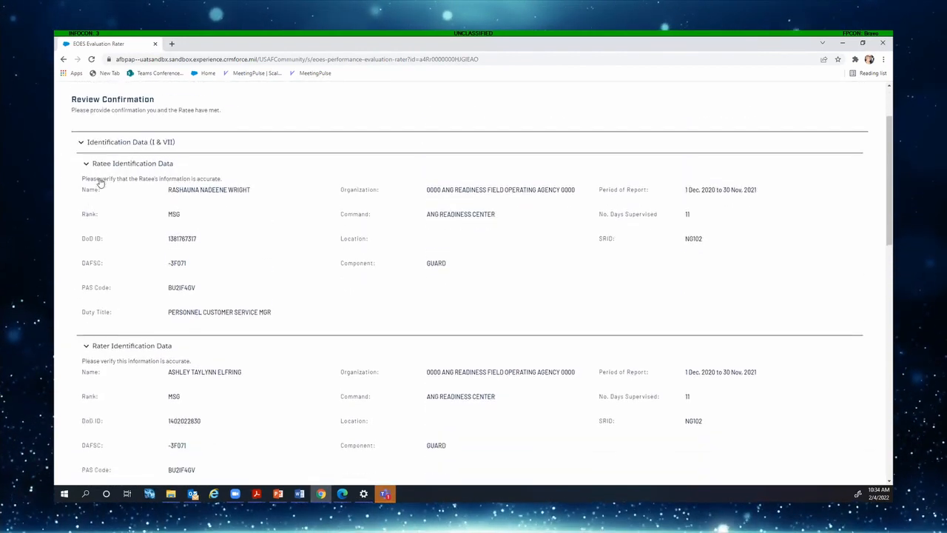
scroll(101, 182, down, 3)
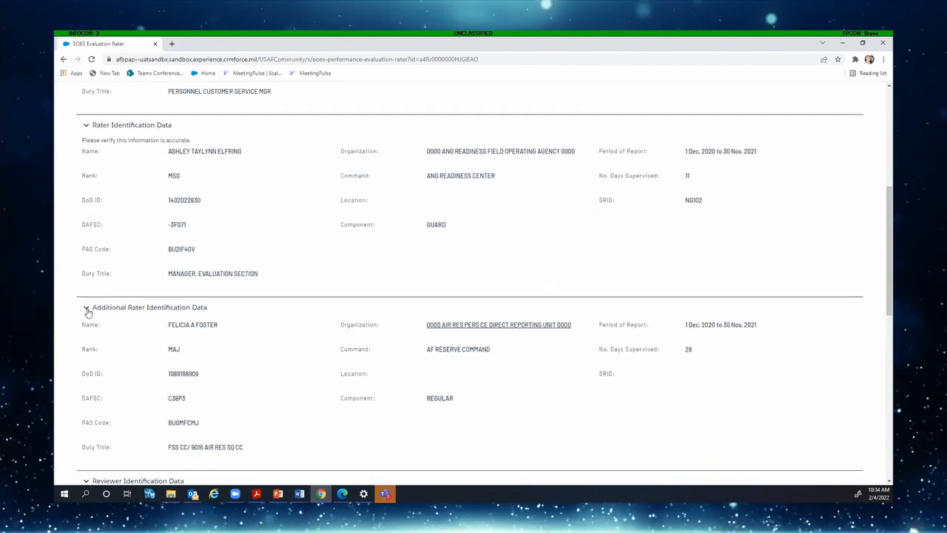
click(85, 307)
click(79, 125)
Expand Followership/Leadership (IV) and Whole Airman Concept (V) to check their ratings and comments
scroll(187, 224, down, 3)
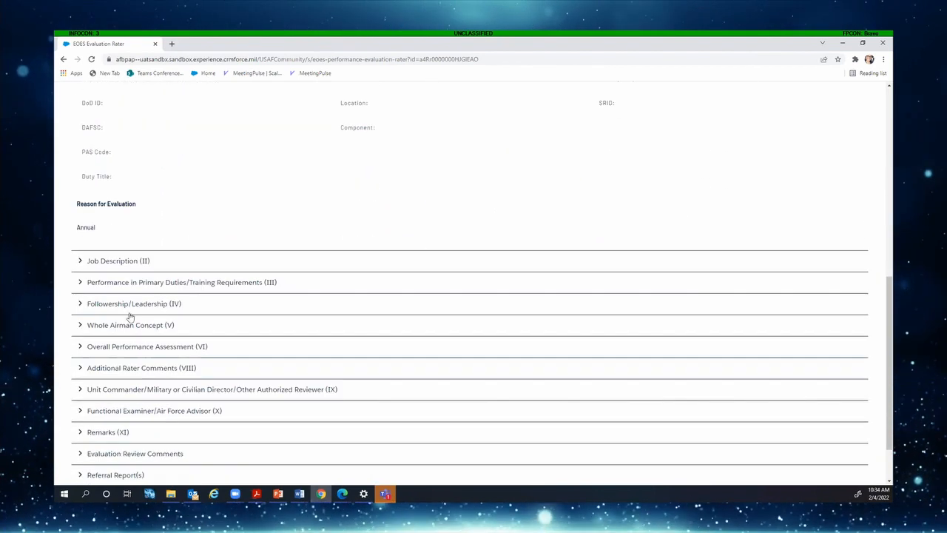
click(79, 303)
scroll(104, 303, down, 2)
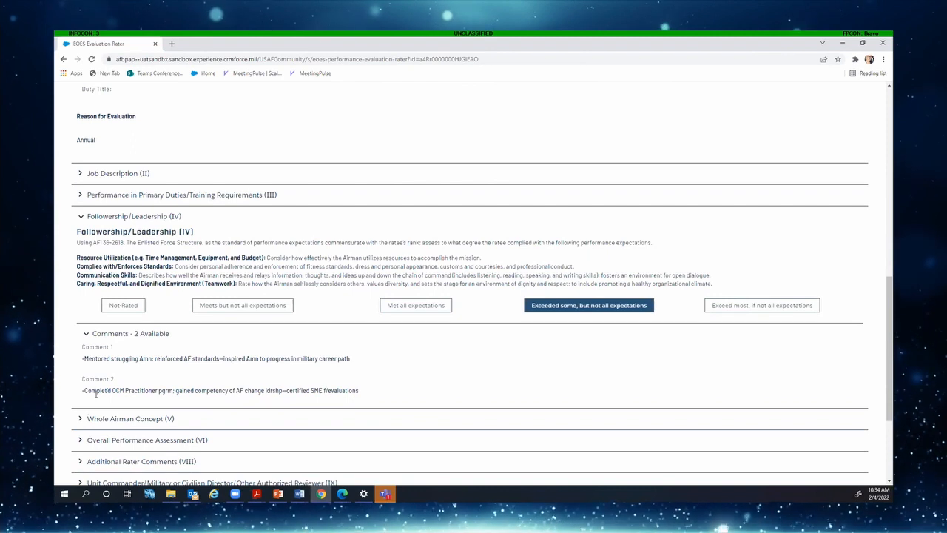
click(82, 422)
scroll(85, 421, down, 6)
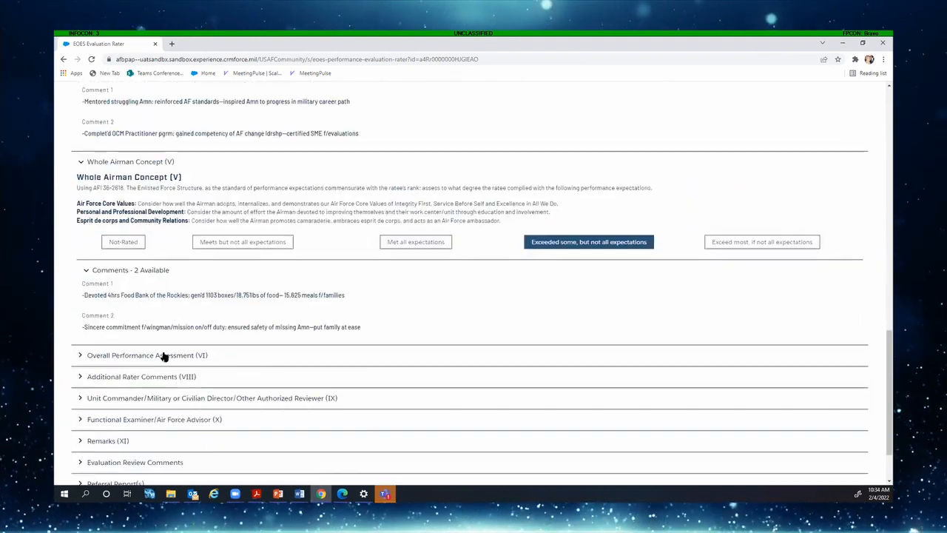
scroll(564, 352, down, 2)
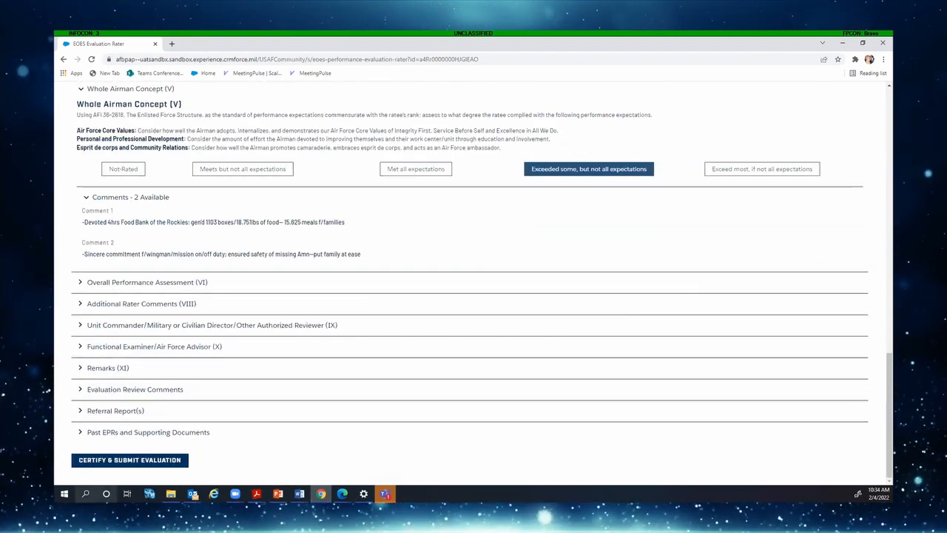
Certify and submit as rater, advancing to Awaiting Additional Rater Signature (7/11), then return to the dashboard
click(153, 460)
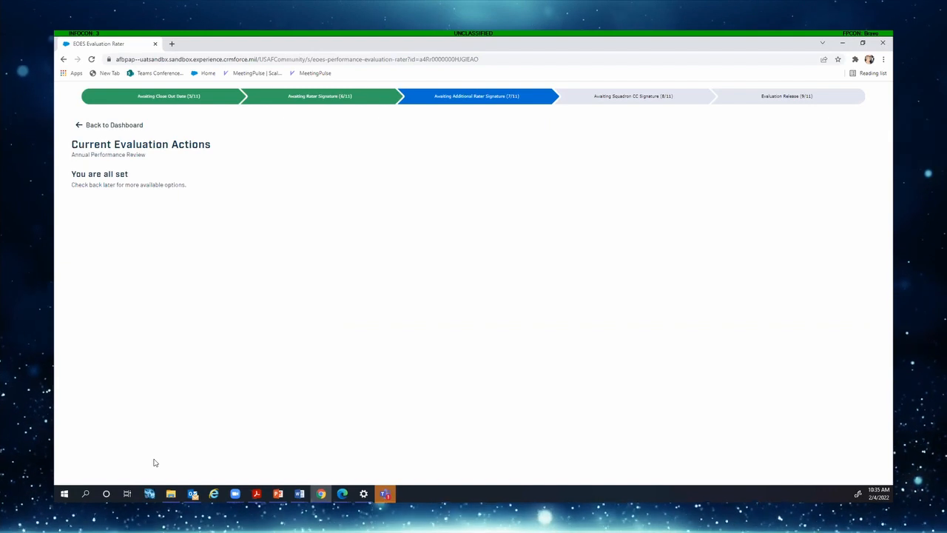
click(124, 126)
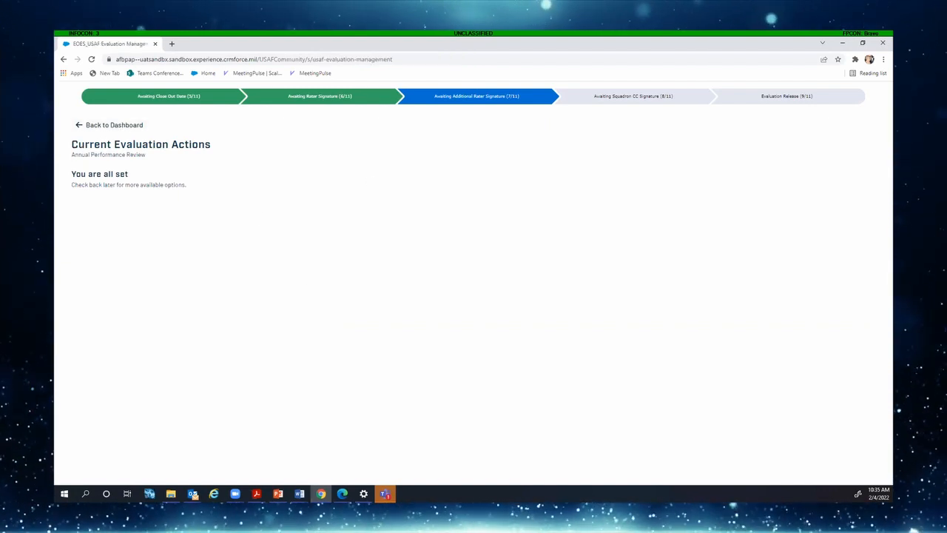
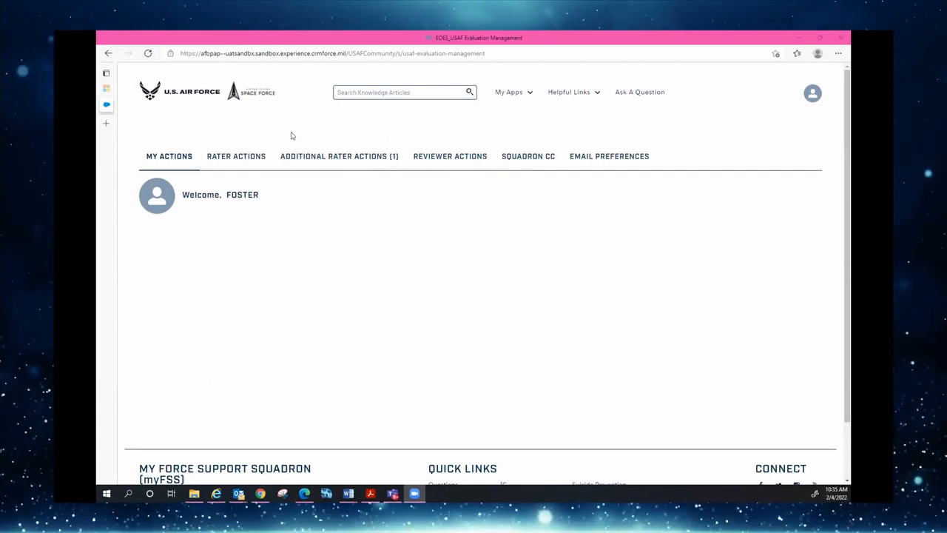
Open the evaluation pending additional rater signature from the Additional Rater Actions list
click(331, 158)
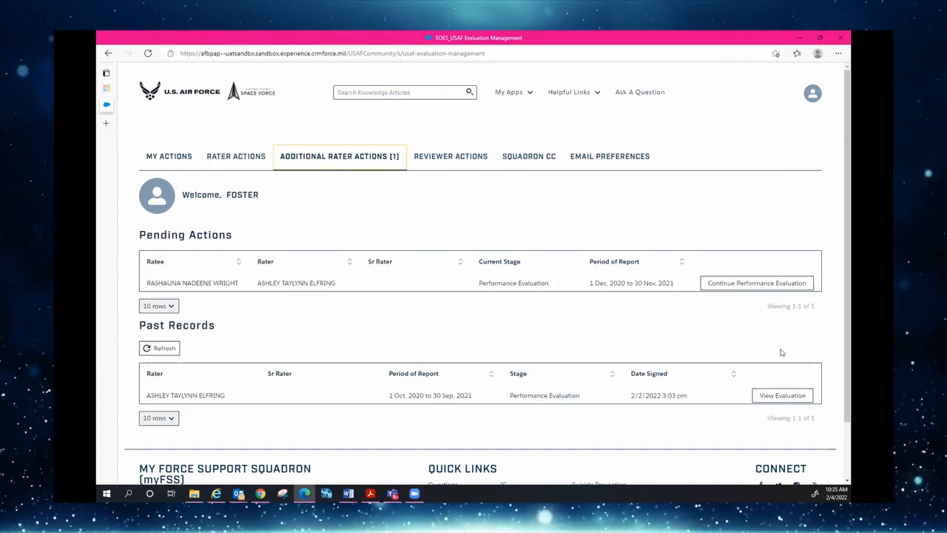
click(738, 283)
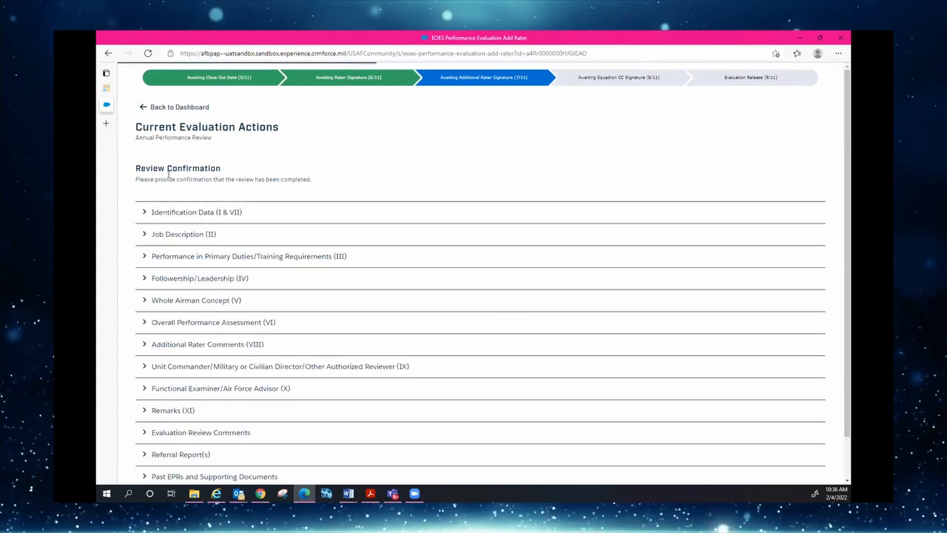
Review the Identification Data, Followership/Leadership (IV) and unit commander (IX) sections
click(144, 213)
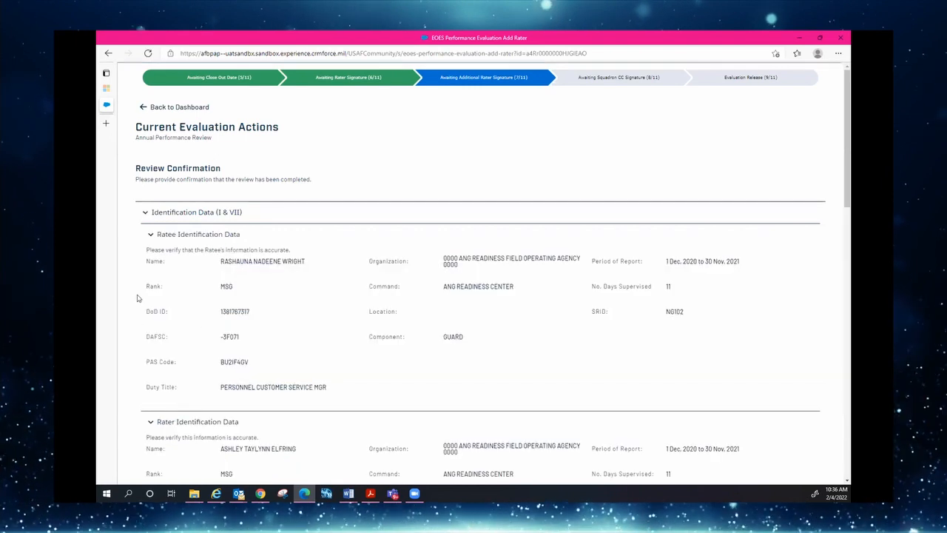
click(145, 213)
scroll(326, 327, down, 2)
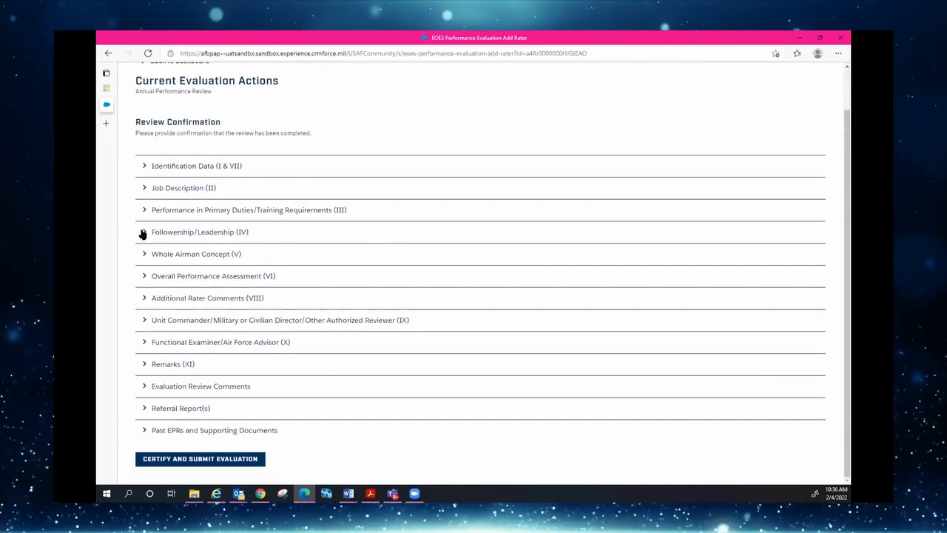
click(143, 233)
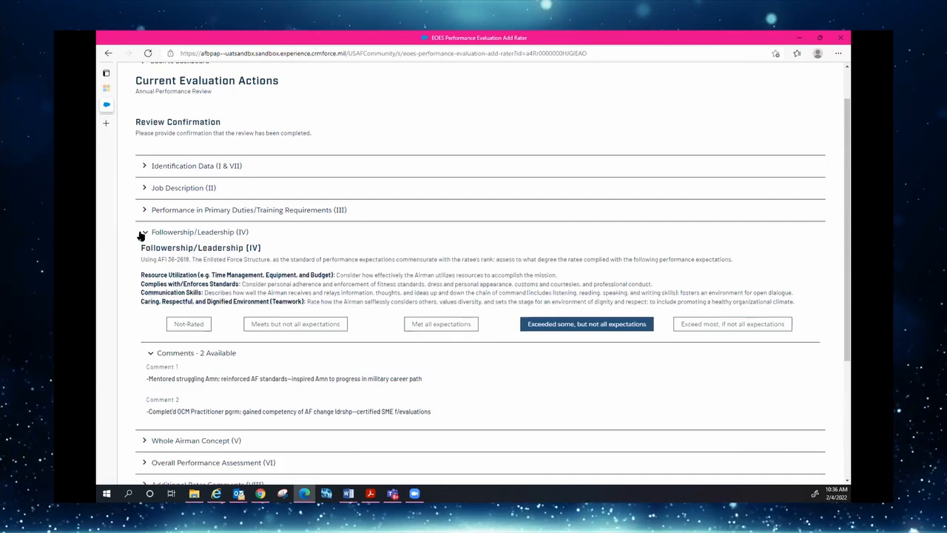
click(144, 232)
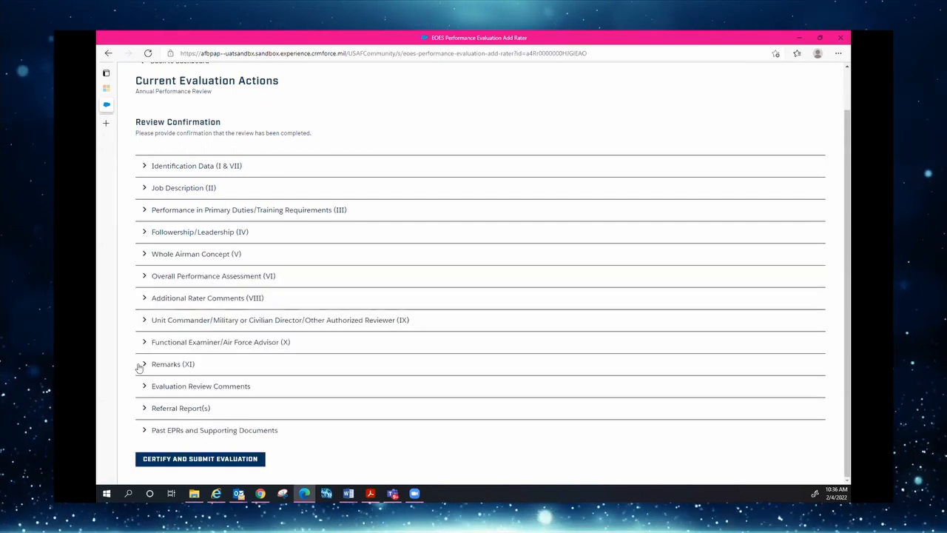
click(145, 320)
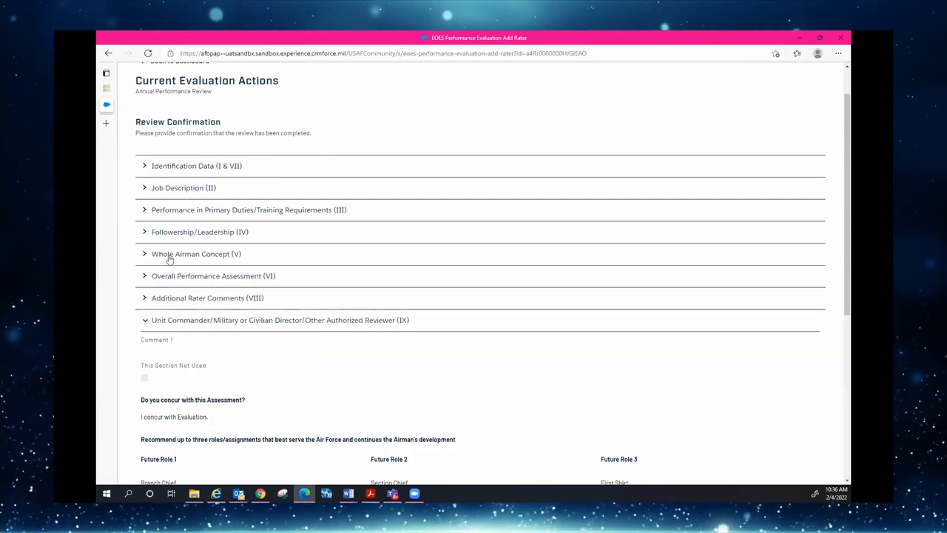
click(144, 321)
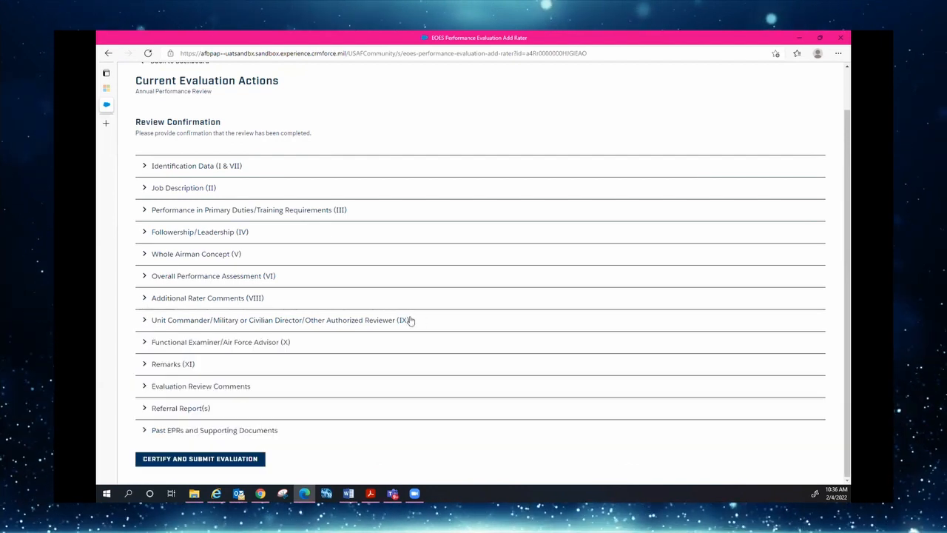
Check Past EPRs and Supporting Documents, then certify and submit as additional rater
click(144, 431)
scroll(206, 414, down, 2)
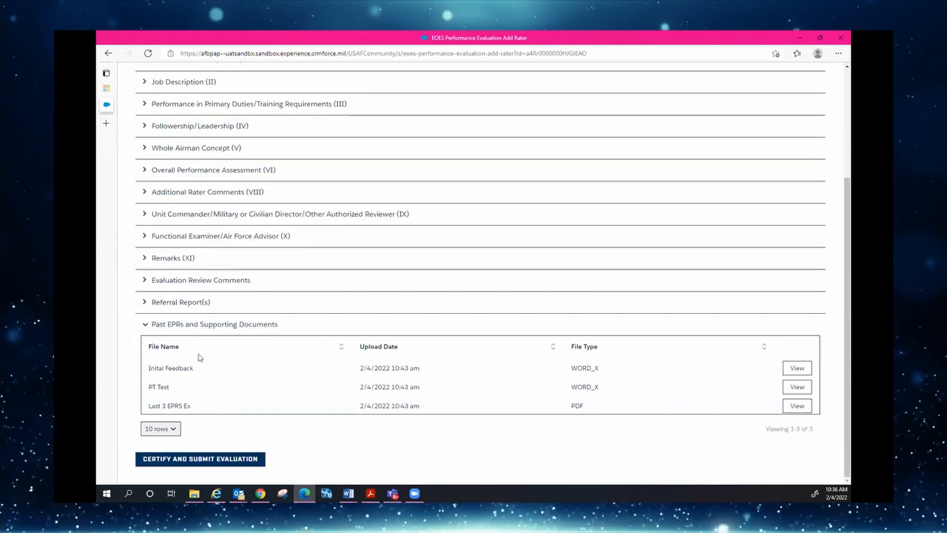
click(144, 323)
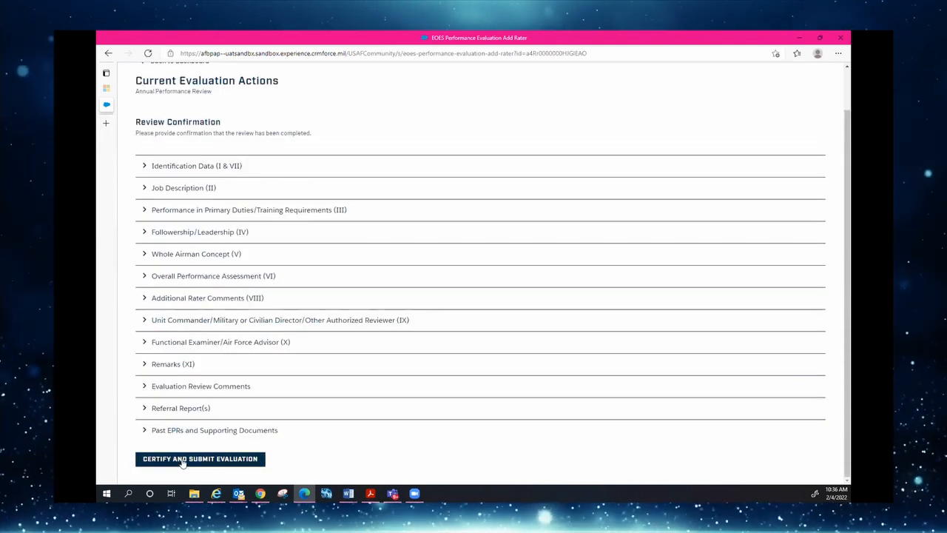
click(182, 458)
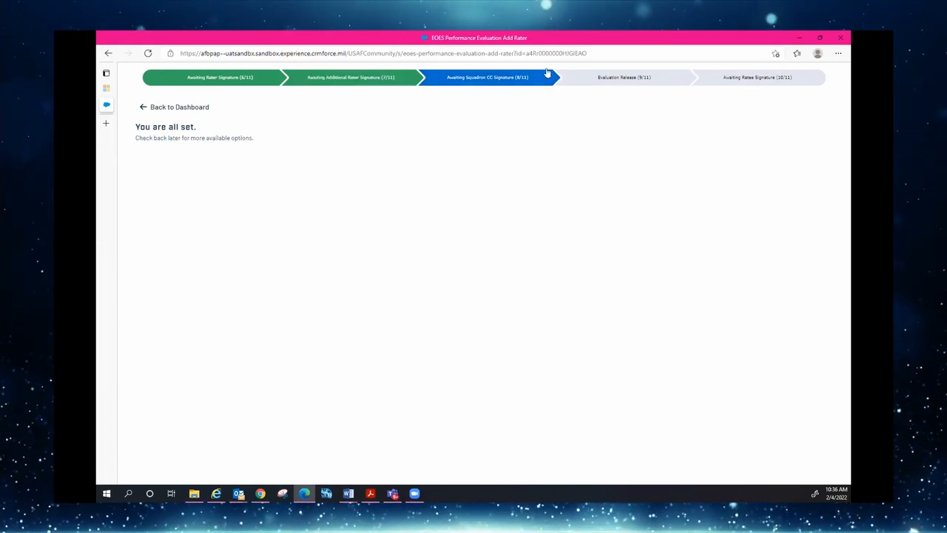
click(156, 109)
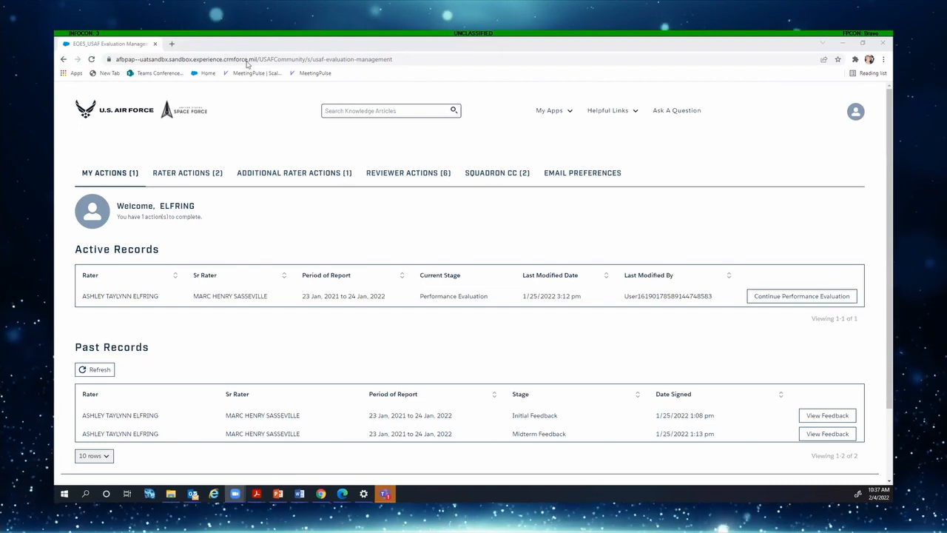
Certify and submit the pending evaluation as squadron commander, advancing it to Evaluation Release
click(508, 176)
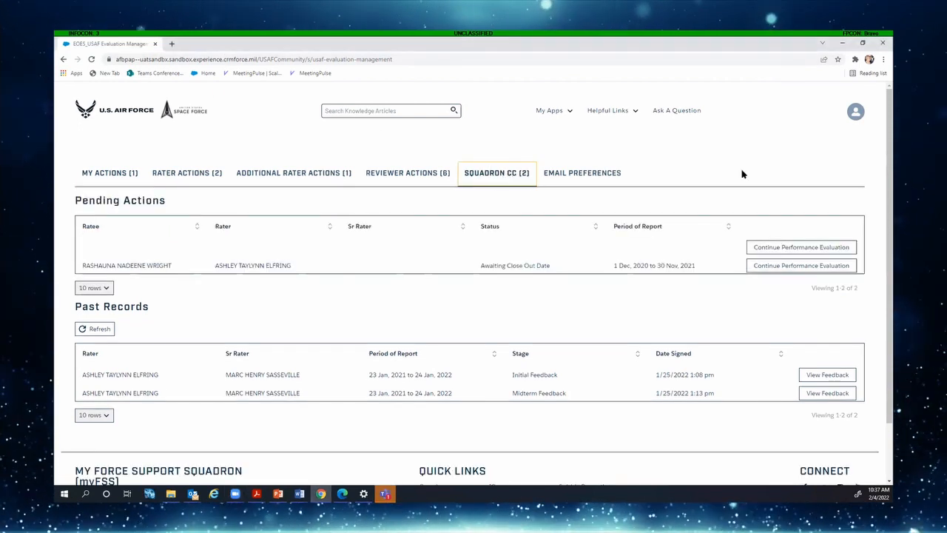
click(762, 267)
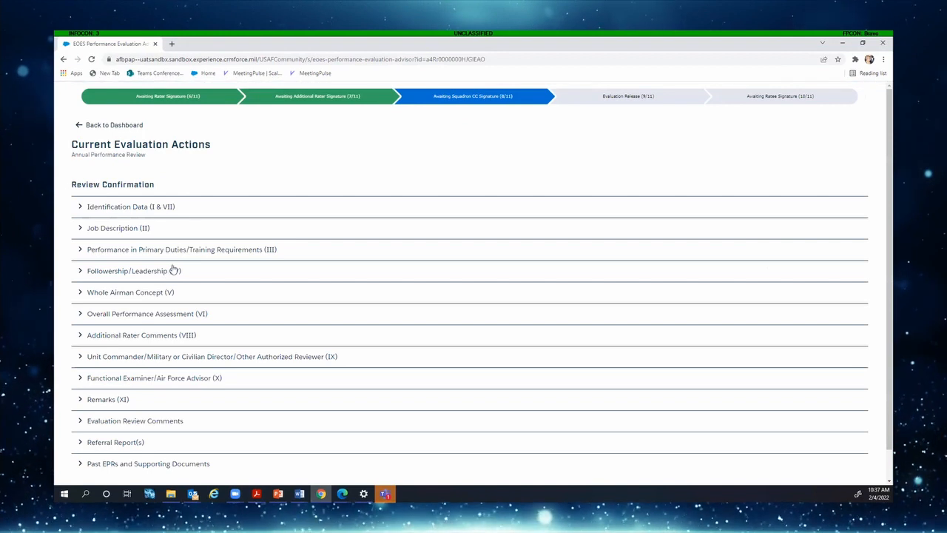
scroll(173, 268, down, 1)
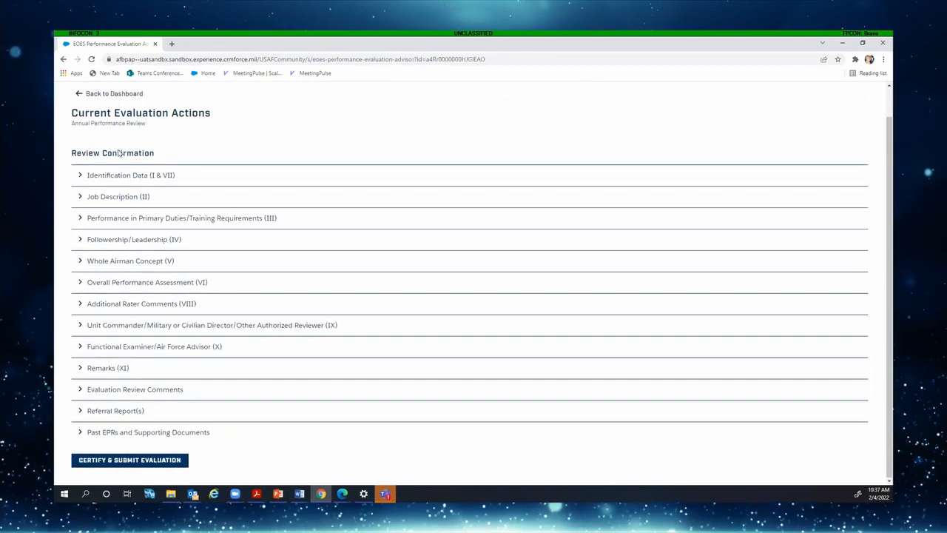
click(147, 460)
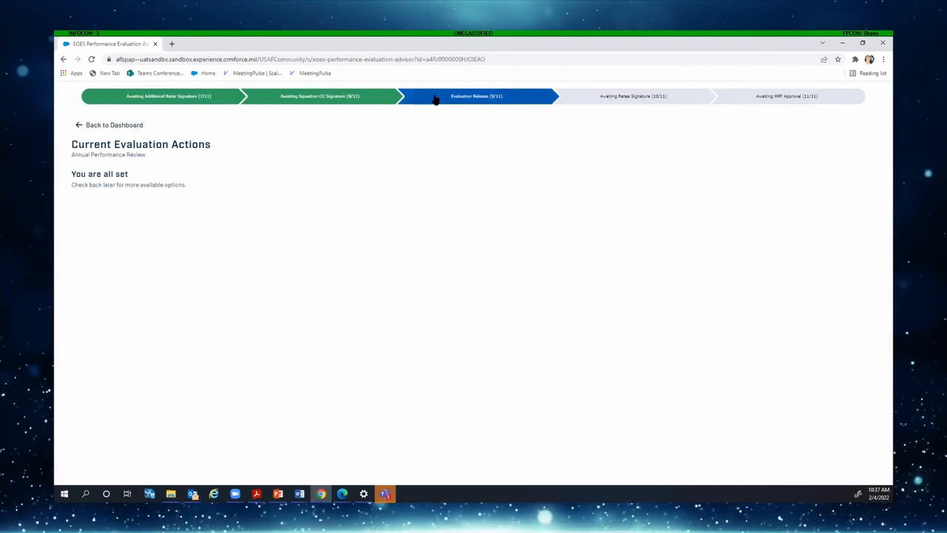
click(123, 125)
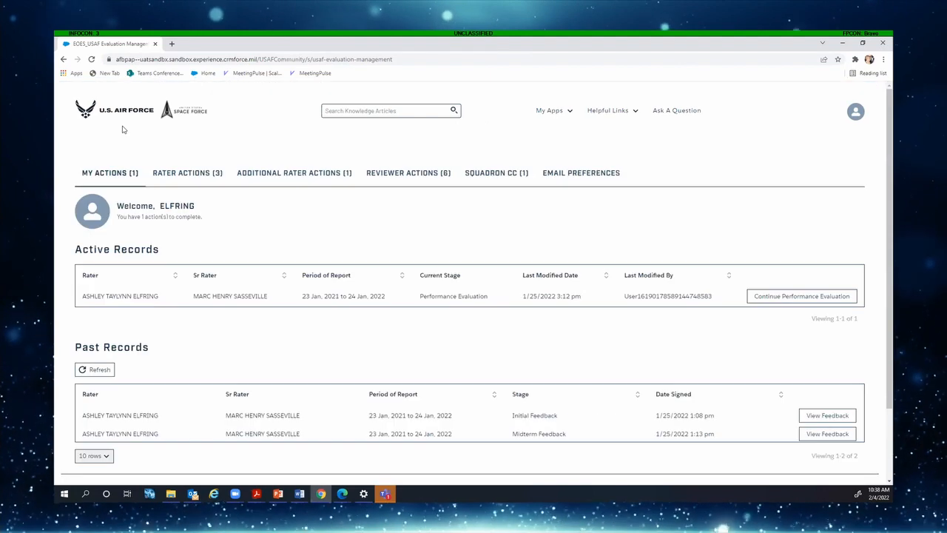
Release the 1 Dec 2020–30 Nov 2021 evaluation to the ratee from Rater Actions
click(191, 173)
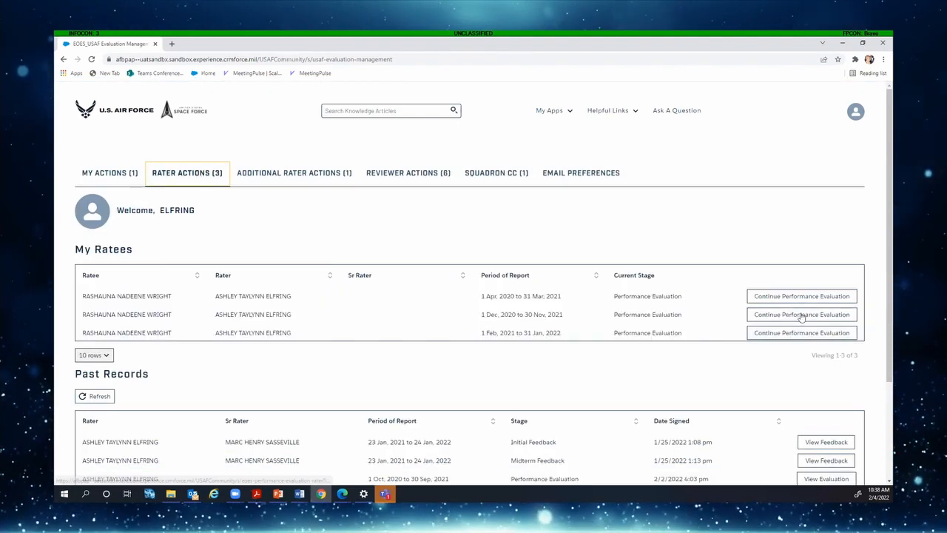
click(801, 314)
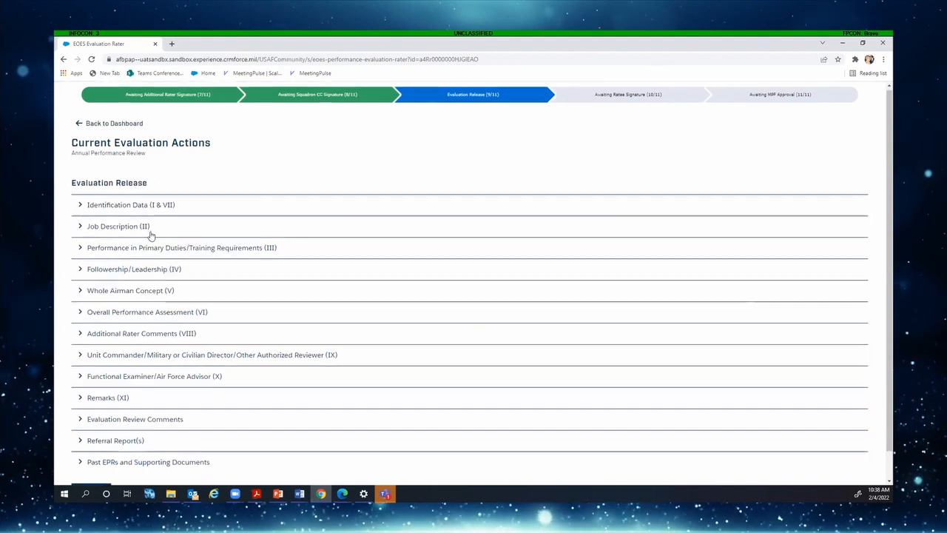
scroll(151, 222, down, 1)
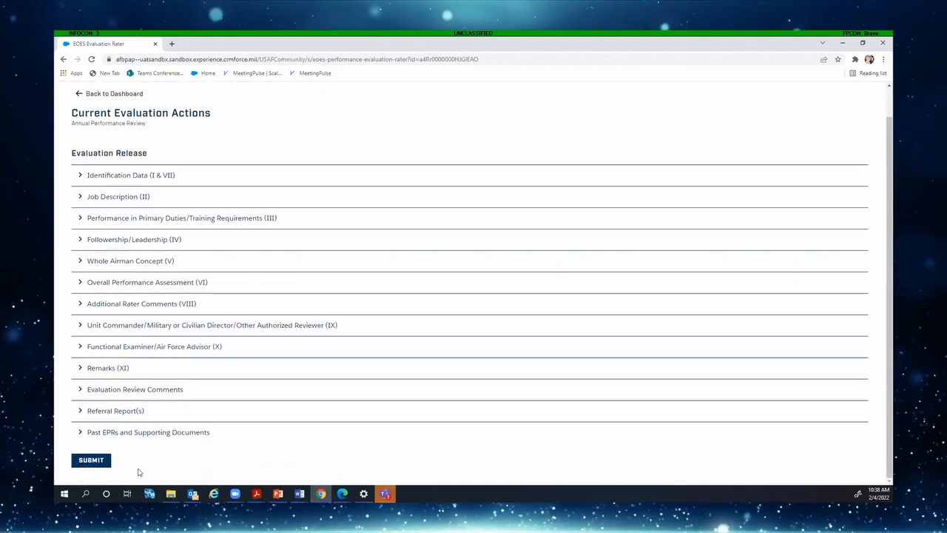
click(102, 459)
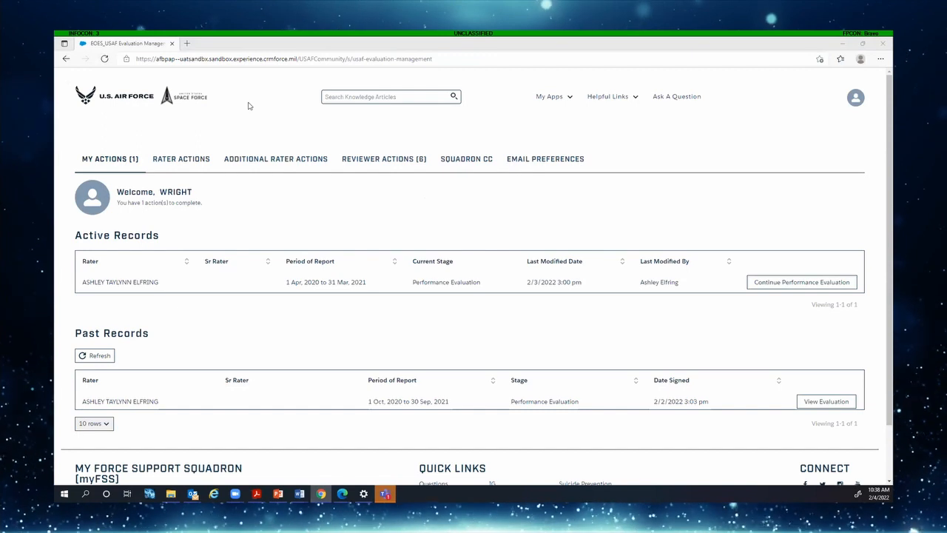
Reload myFSS and sign back in with the CAC, accepting the consent notice
click(105, 60)
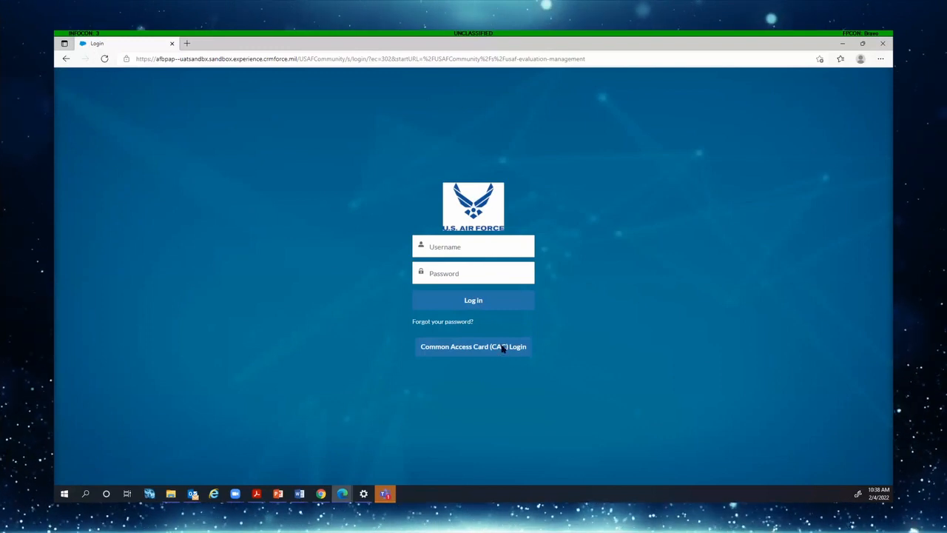
click(474, 346)
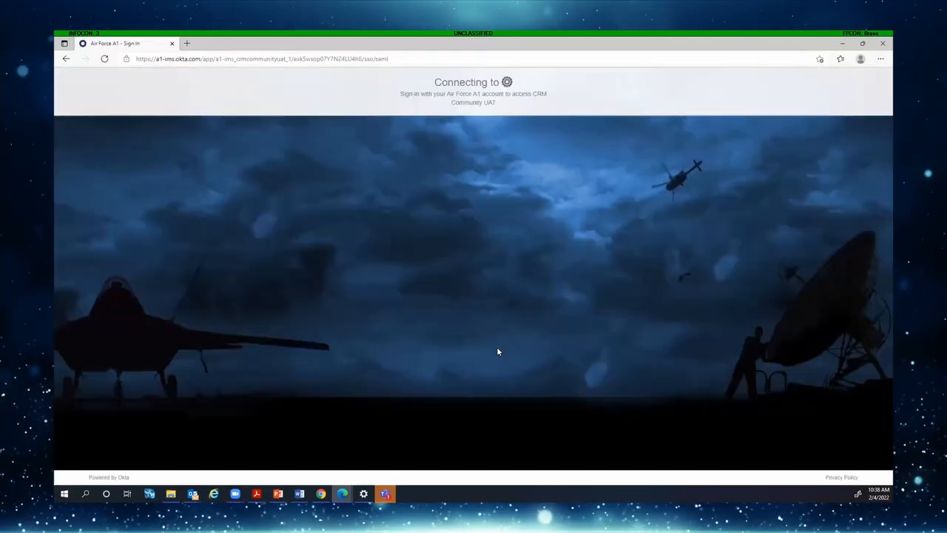
click(523, 357)
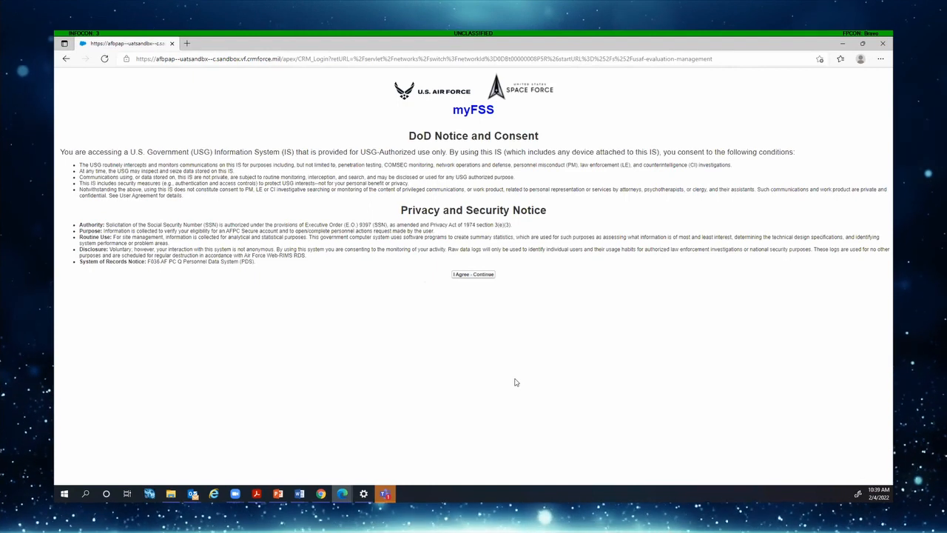
click(475, 276)
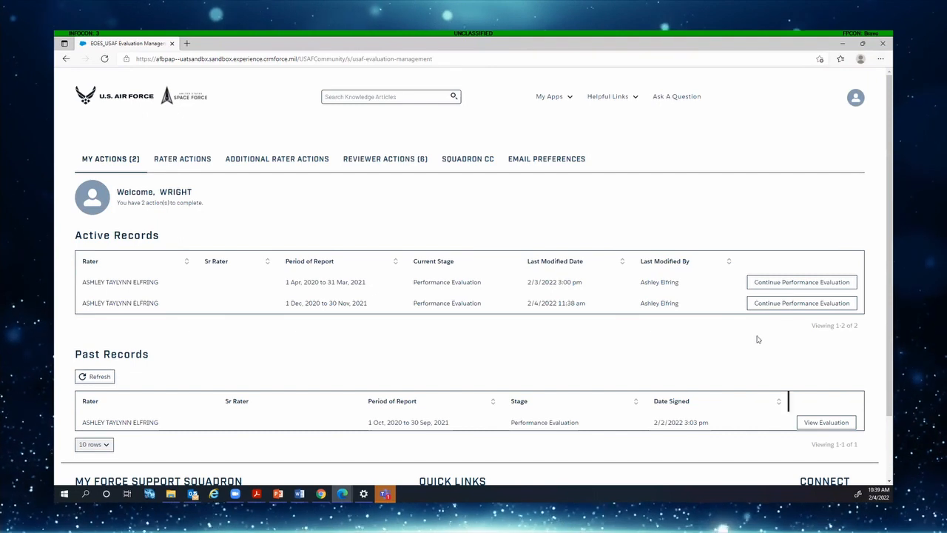
Certify and submit the 1 Dec 2020–30 Nov 2021 evaluation as ratee
click(793, 304)
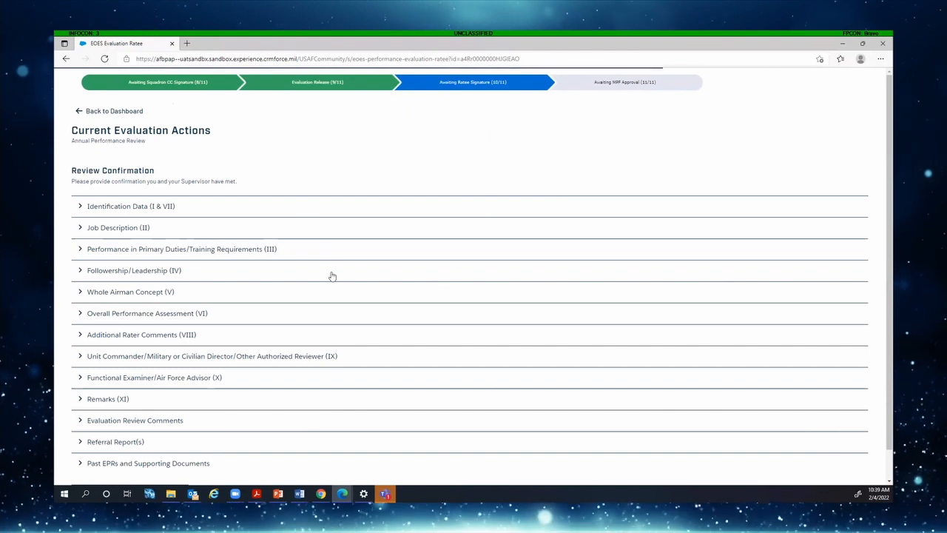
scroll(190, 207, down, 1)
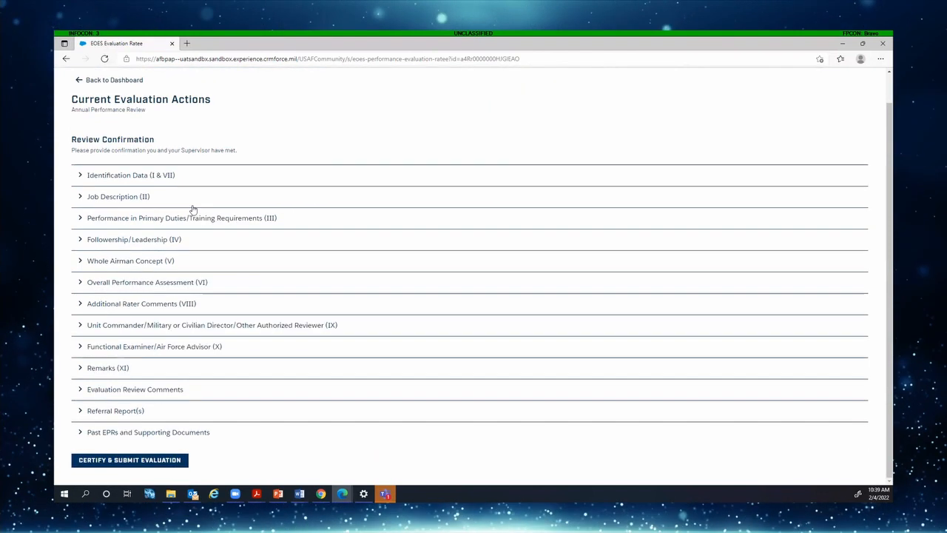
click(123, 462)
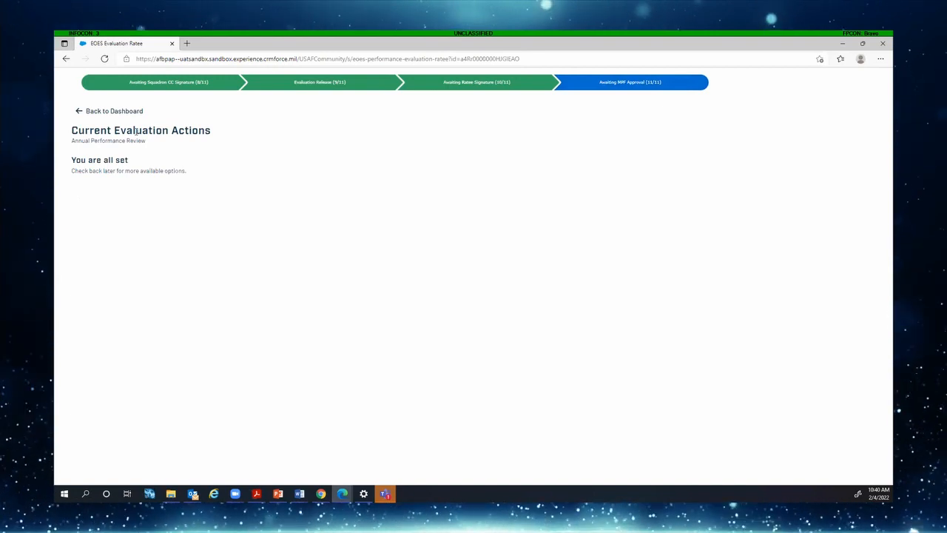
click(112, 113)
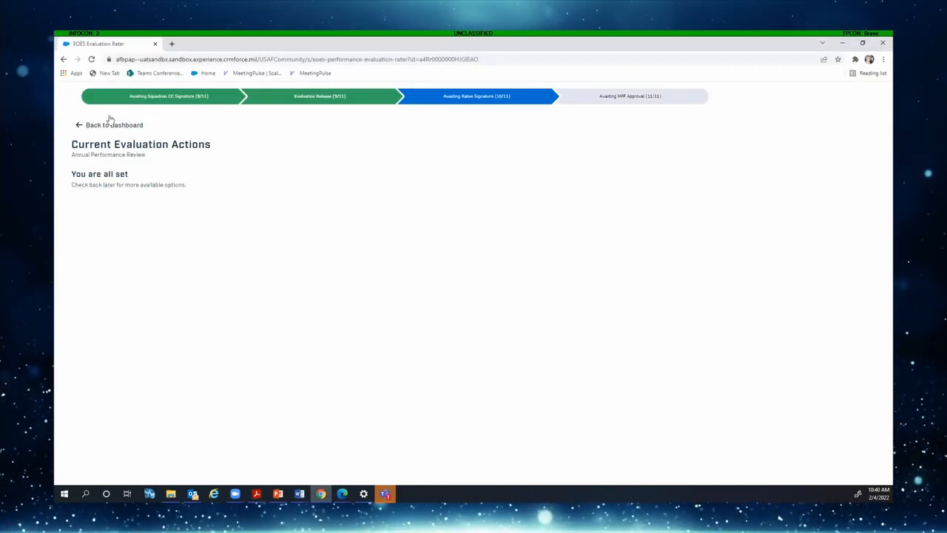
Open the 1 Apr 2020–31 Mar 2021 evaluation from the Rater Actions ratee list
click(107, 125)
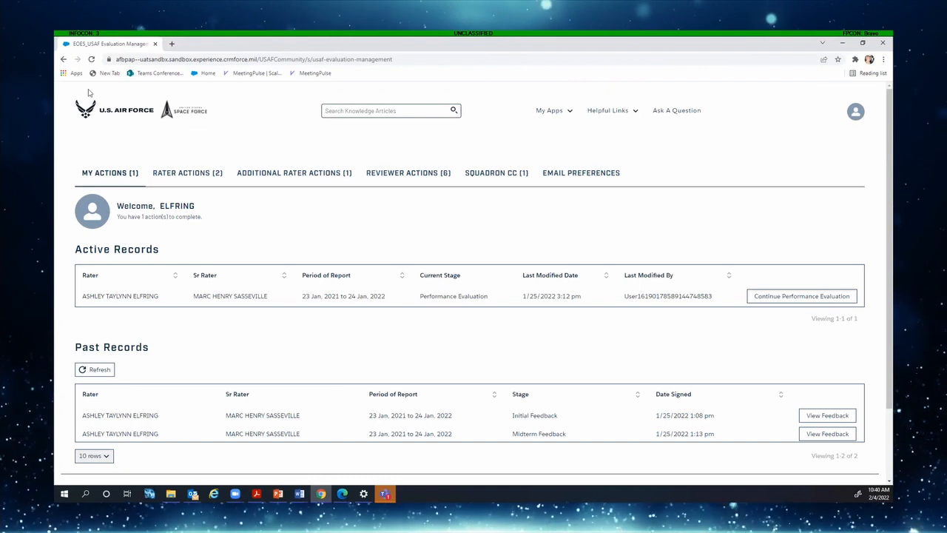
click(187, 172)
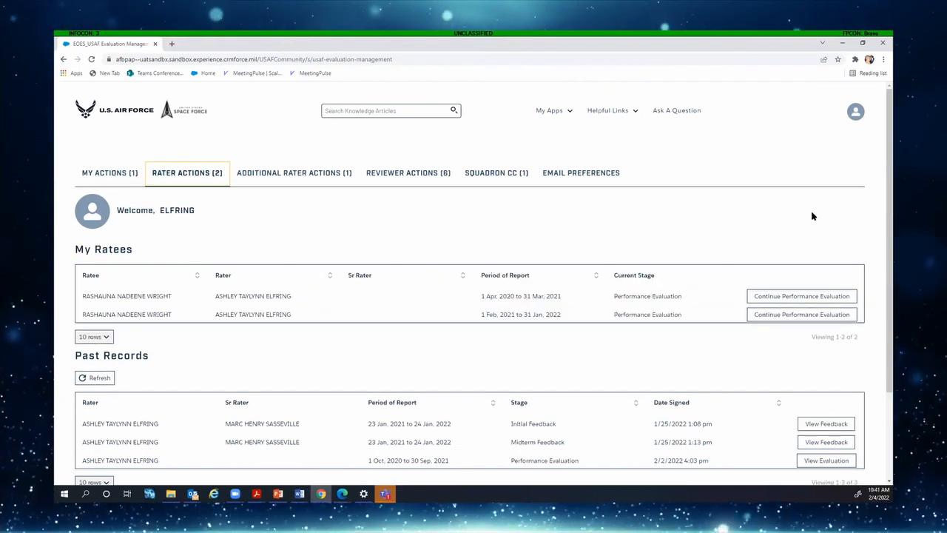
click(790, 296)
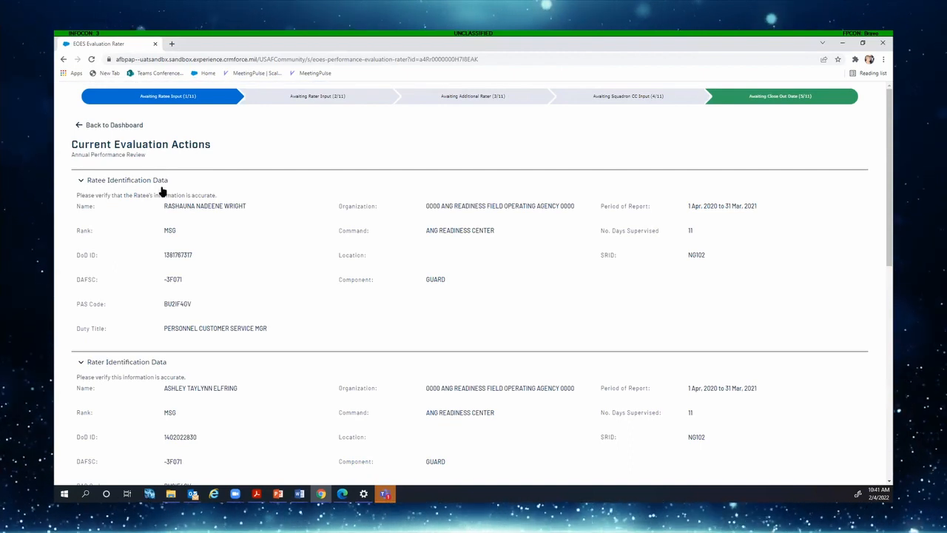
Collapse the four identification subsections and keep Annual as the reason for evaluation
click(85, 181)
click(81, 202)
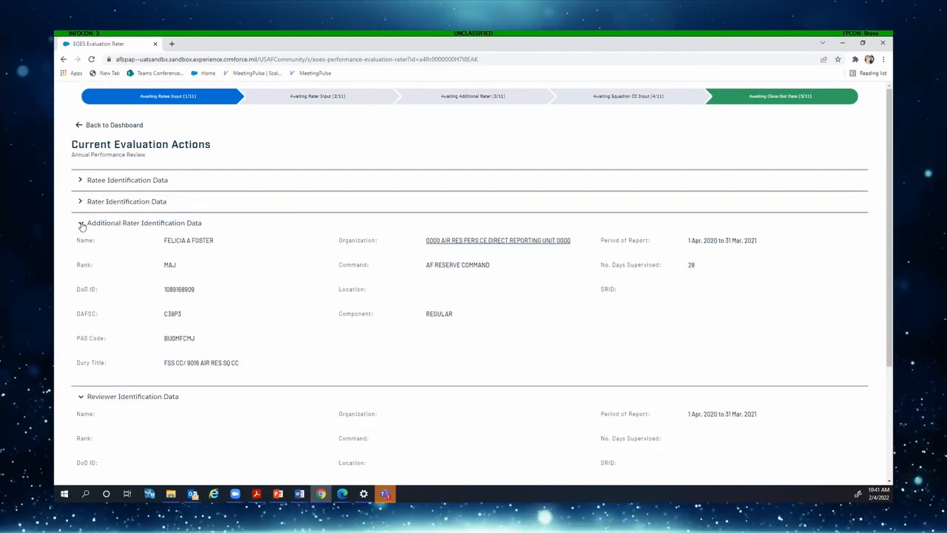
click(82, 223)
click(82, 245)
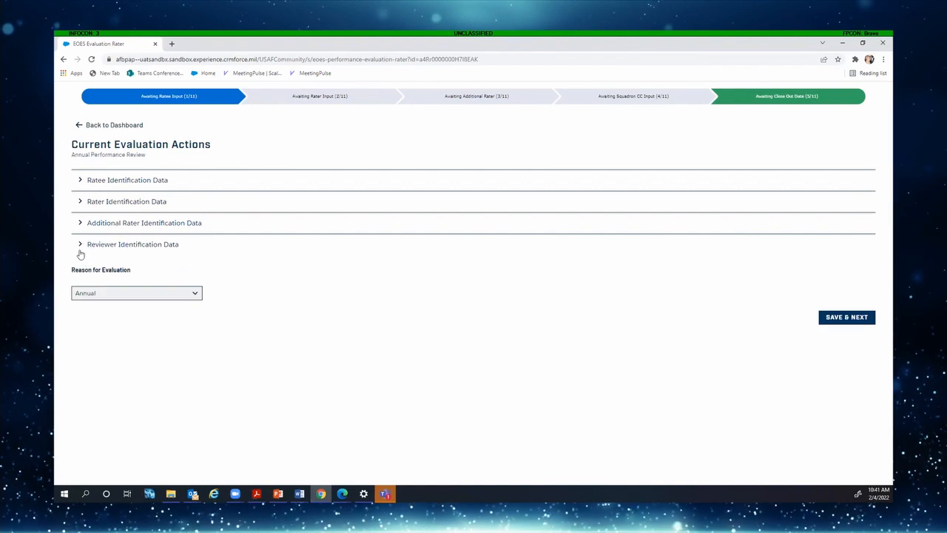
click(191, 300)
click(660, 195)
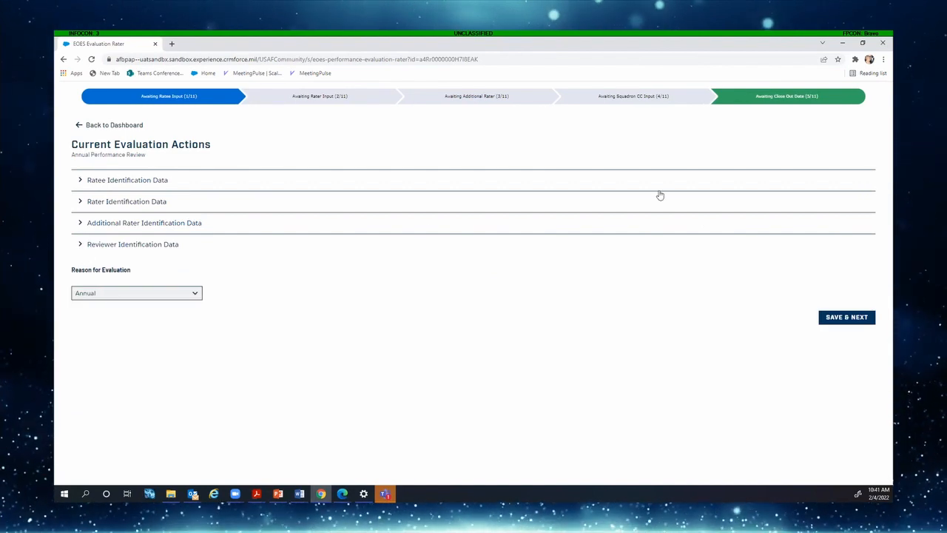
Save through the identification and job description pages, dismissing the Character Limit Notice
click(845, 320)
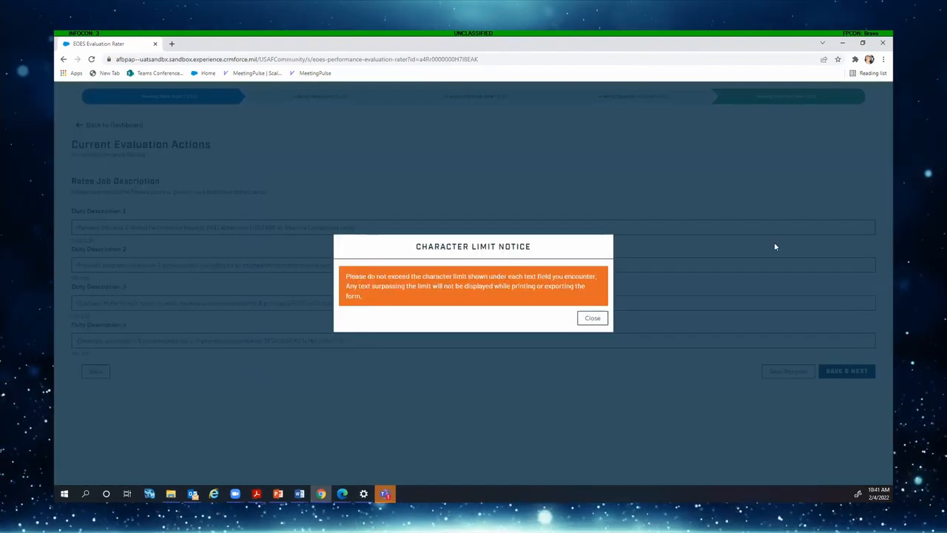
click(592, 318)
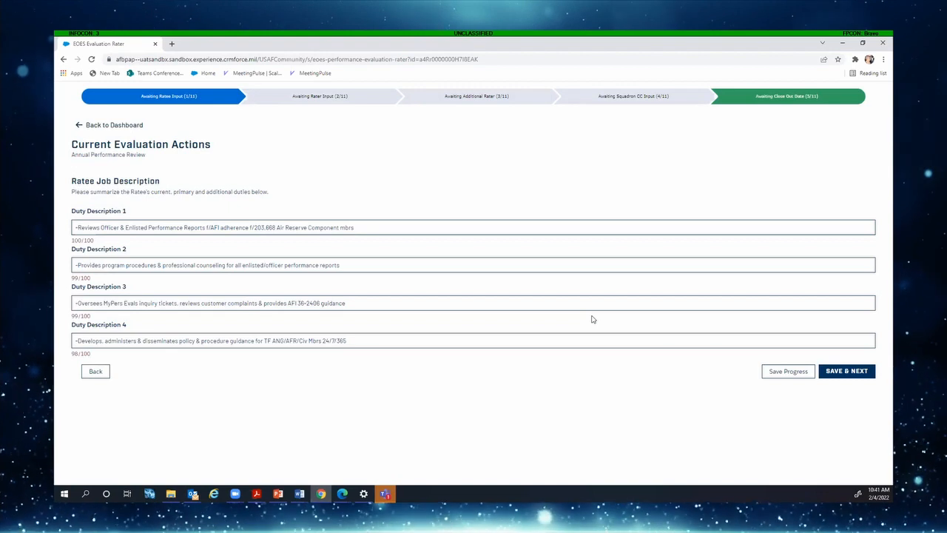
click(847, 371)
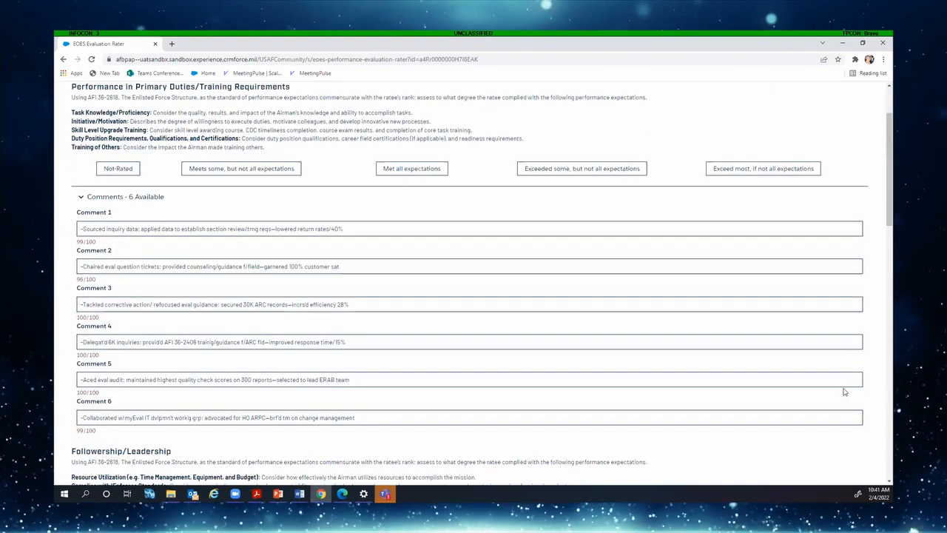
Rate every area and overall 'Meets some, but not all expectations' and set Referral Report to Yes
click(79, 198)
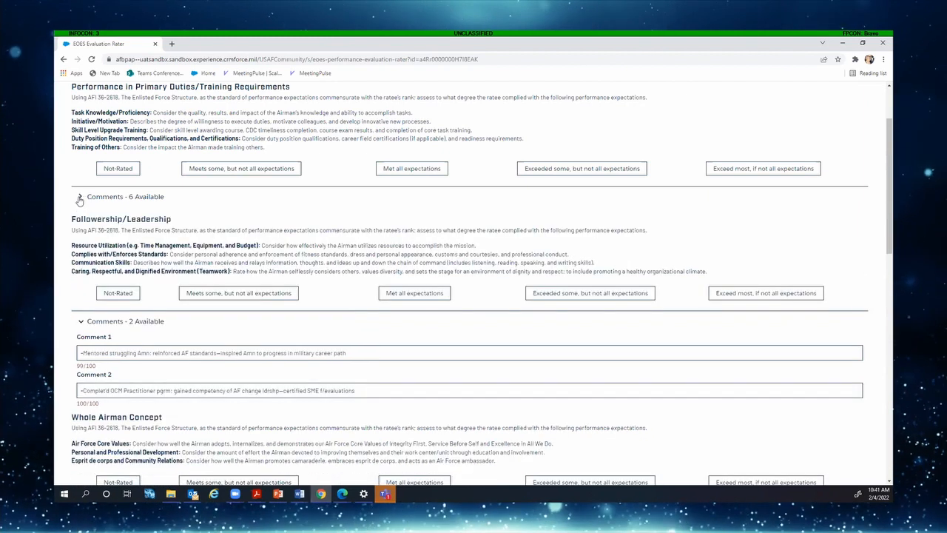
click(285, 172)
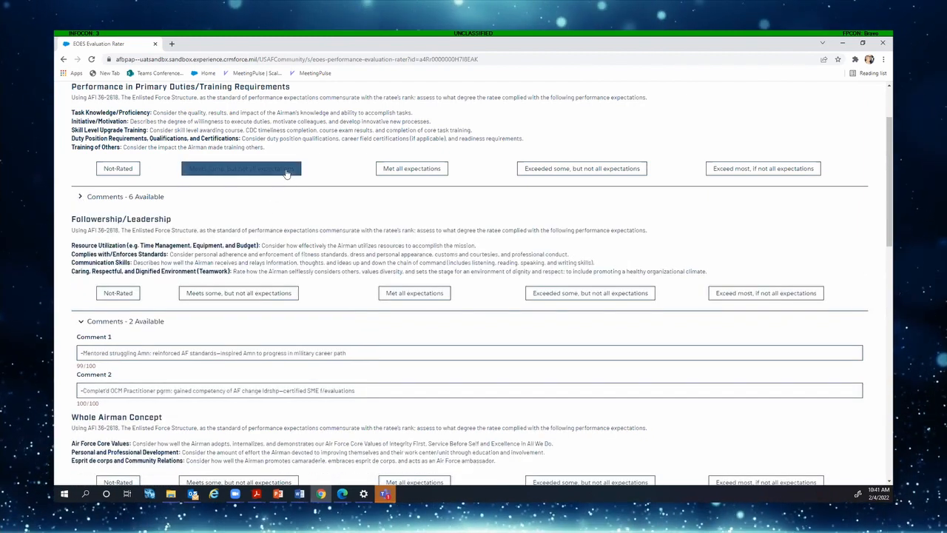
click(82, 321)
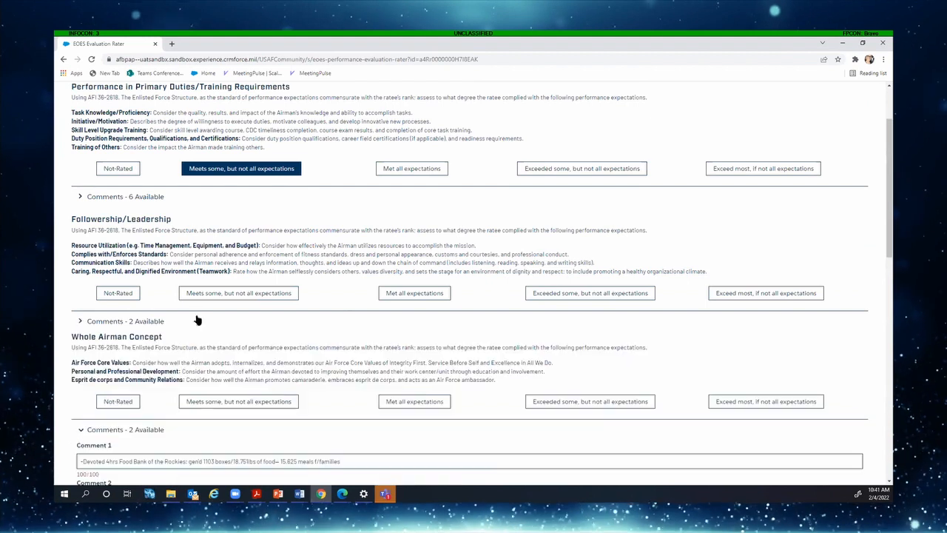
click(231, 406)
scroll(226, 385, down, 2)
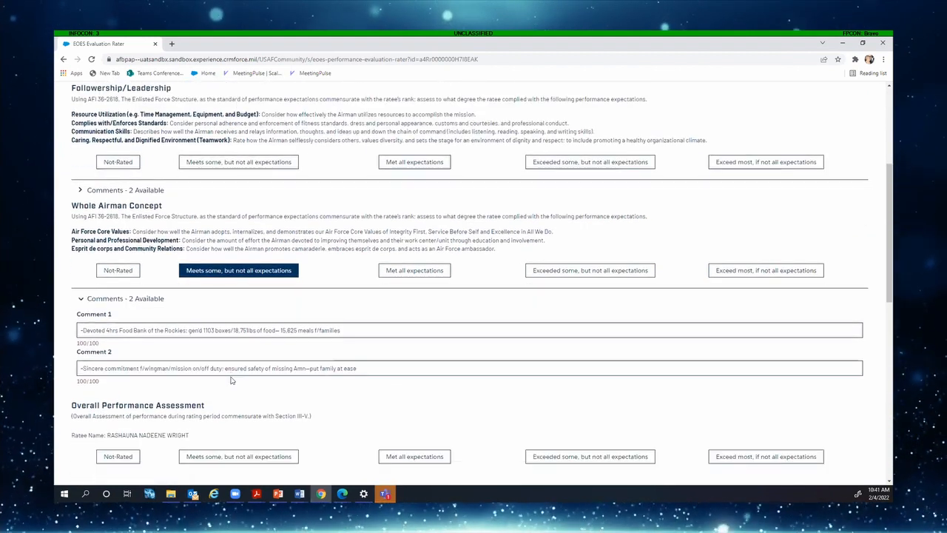
click(266, 161)
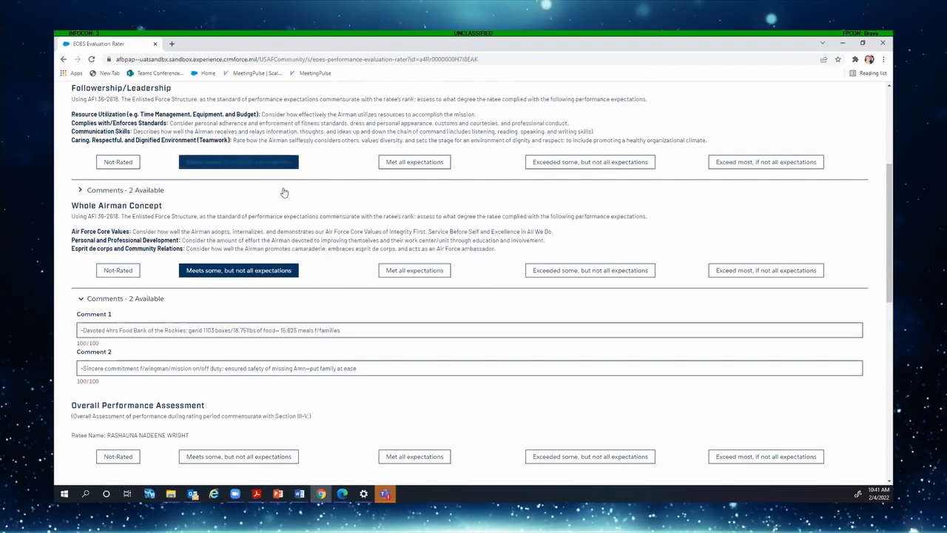
scroll(282, 221, down, 1)
click(245, 326)
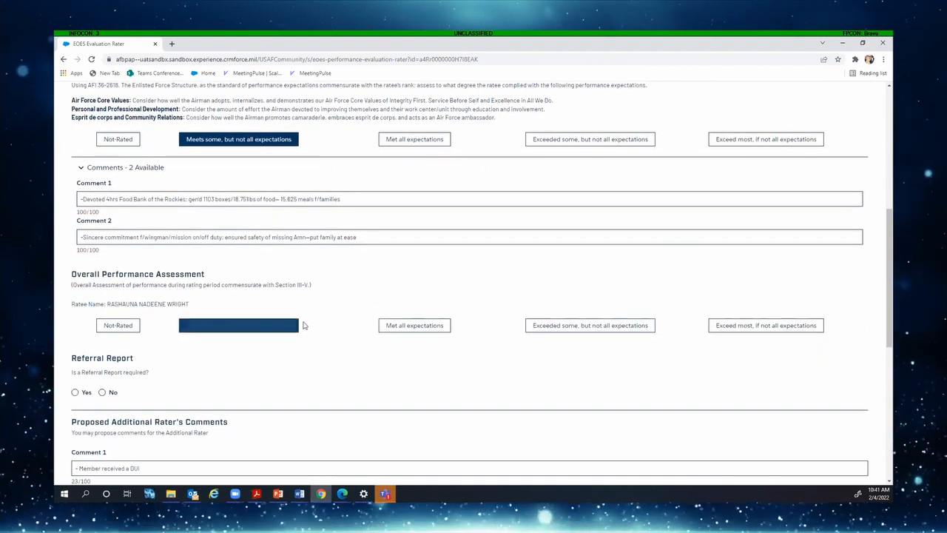
scroll(291, 328, down, 1)
scroll(285, 333, down, 1)
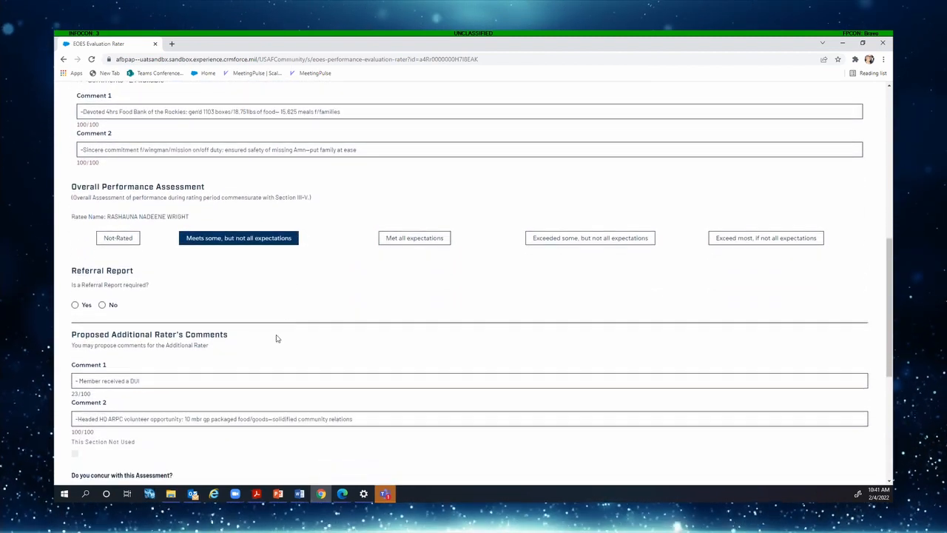
click(75, 304)
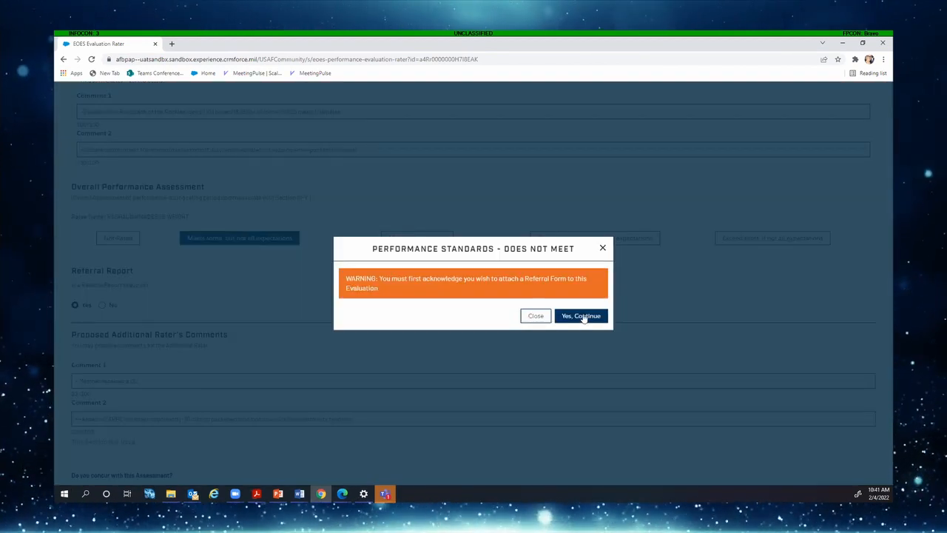
Enter the referral reason 'Member received a DUI on base' and the rebuttal contact's name and e-mail
click(583, 316)
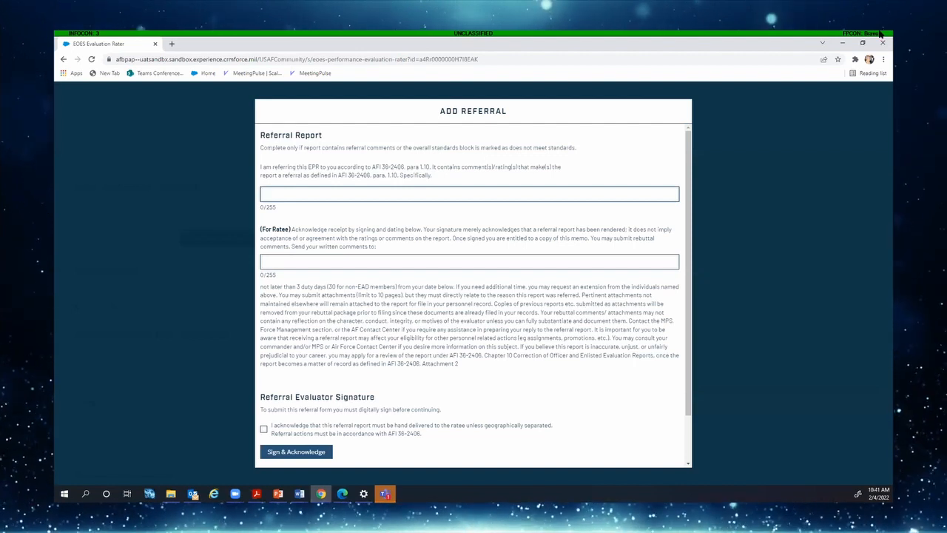
text(Member)
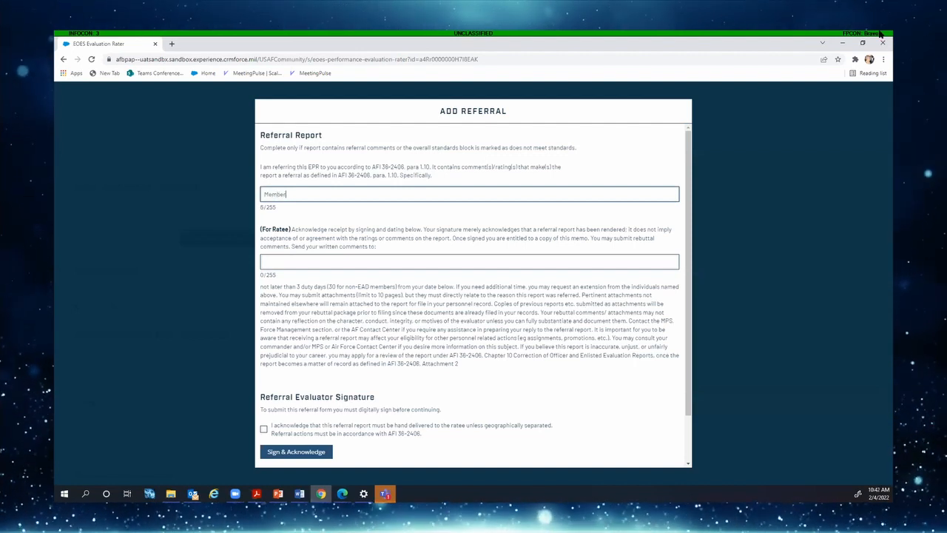
text( reci)
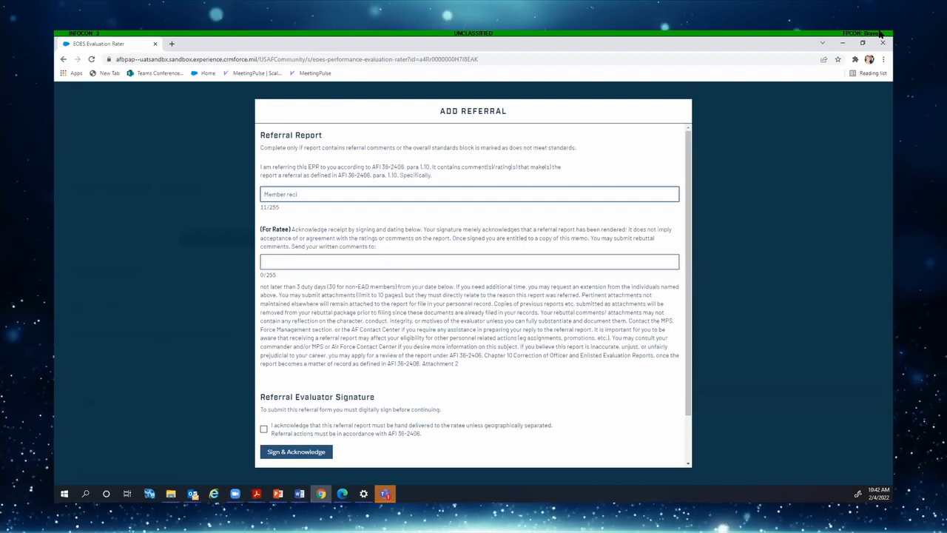
text(ved a)
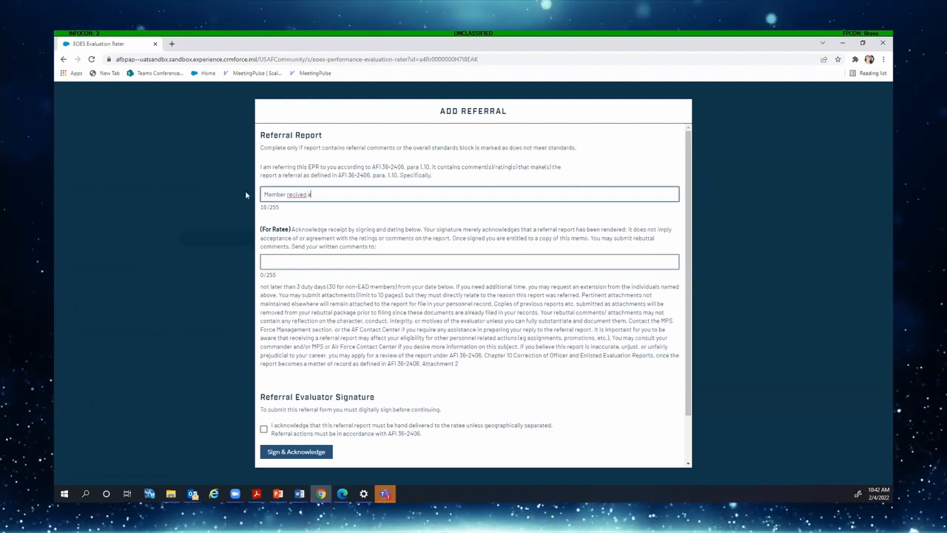
right_click(293, 197)
click(325, 200)
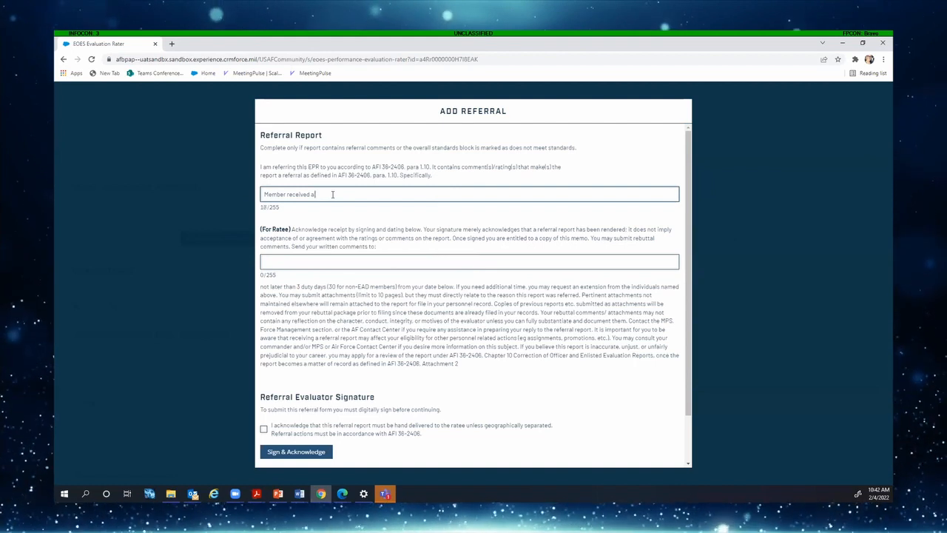
text(DUI on base)
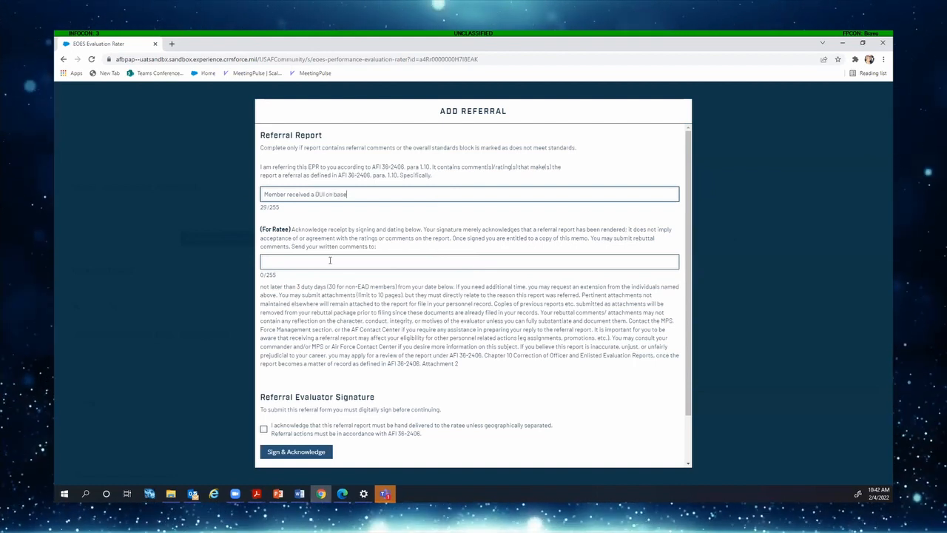
click(330, 261)
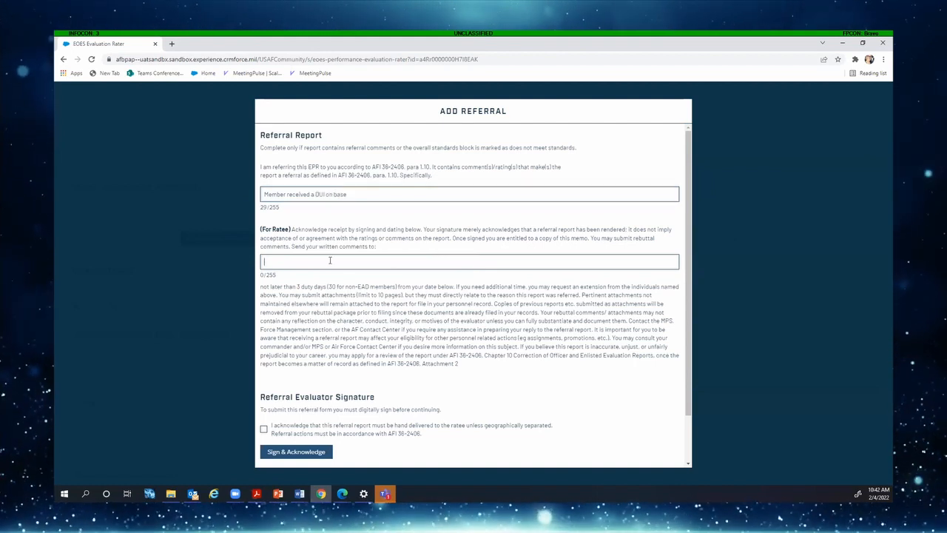
text(Ms)
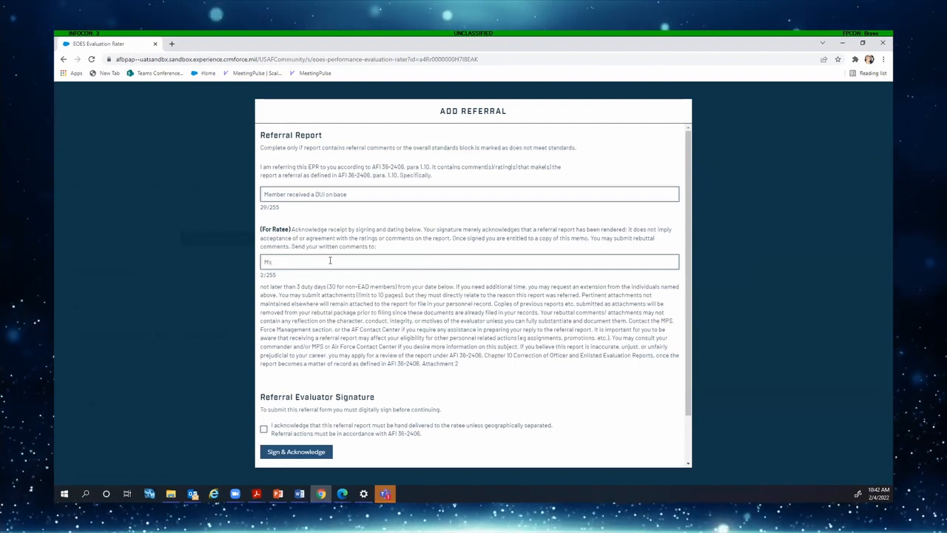
text(. Fost)
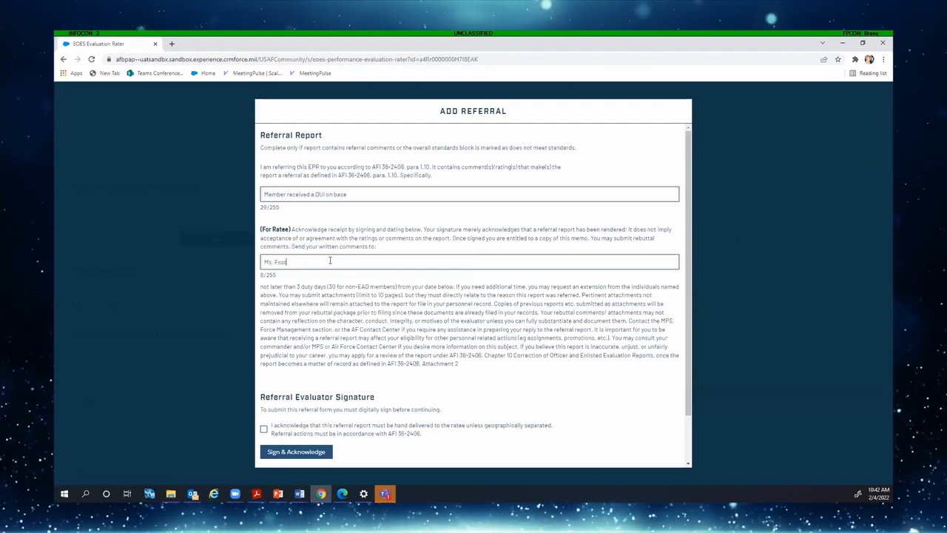
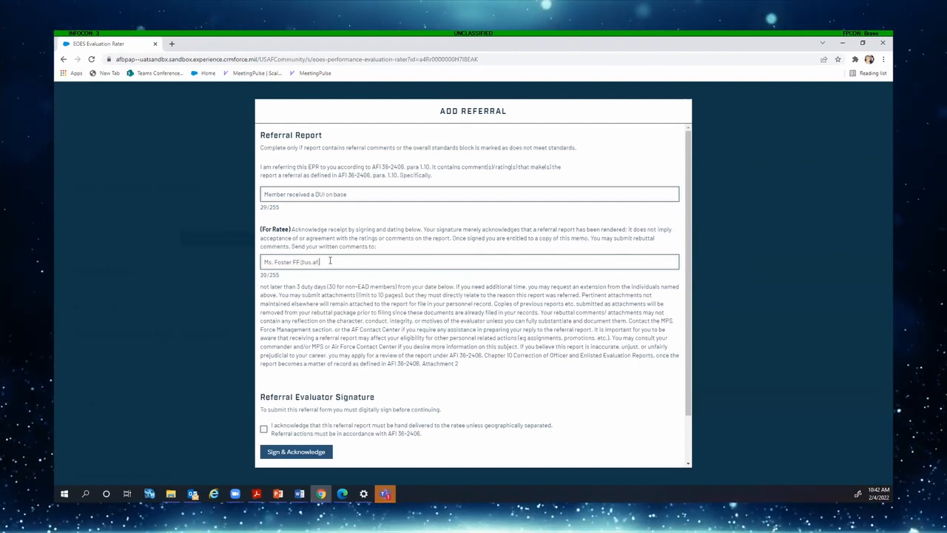
Acknowledge the hand-delivery requirement, digitally sign the referral form and submit it
scroll(331, 377, down, 2)
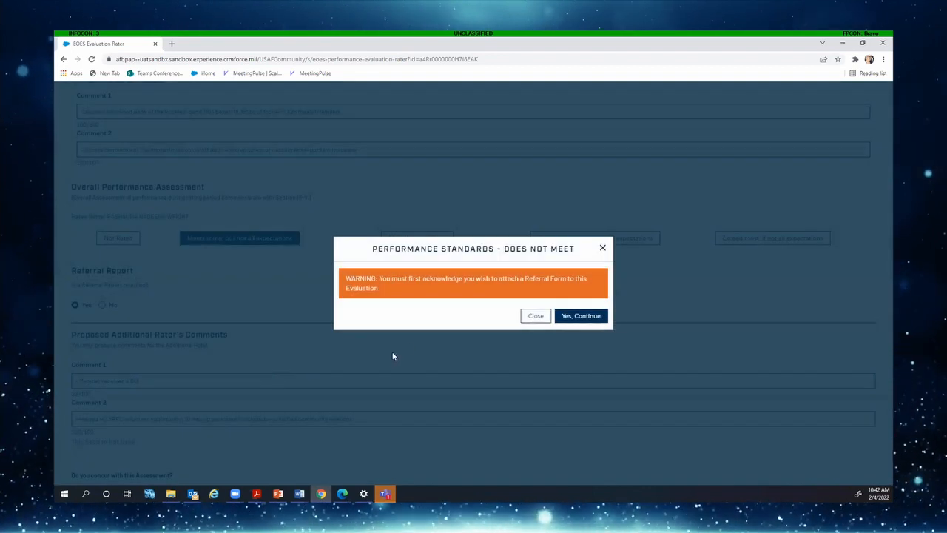
click(582, 316)
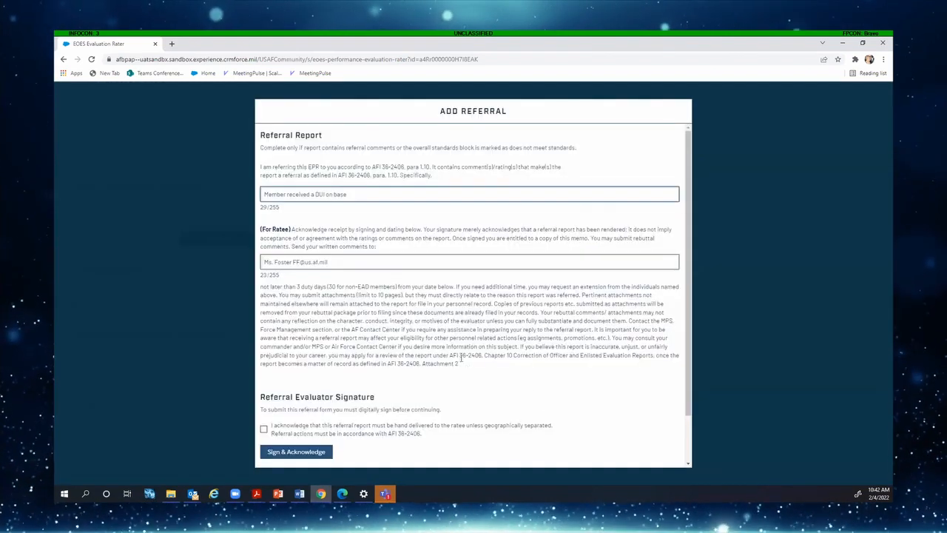
scroll(460, 358, down, 2)
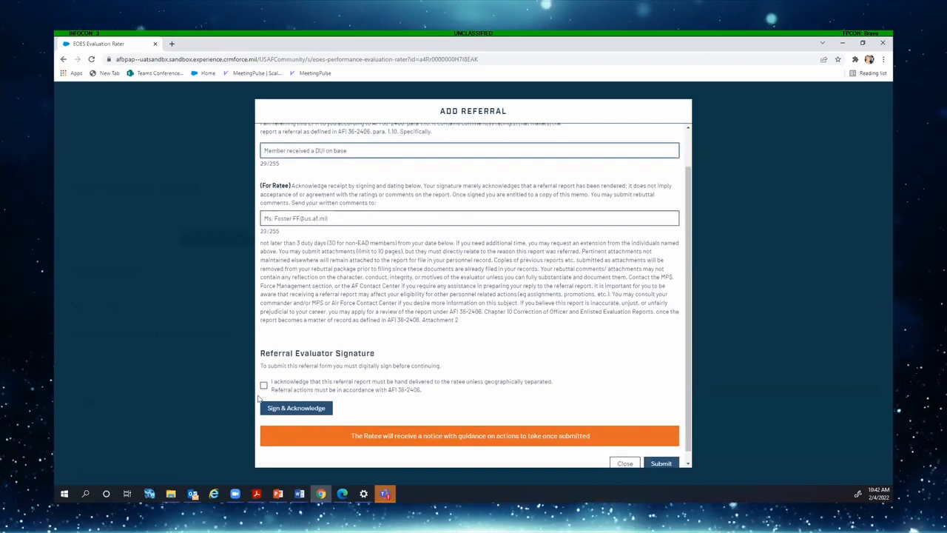
click(263, 385)
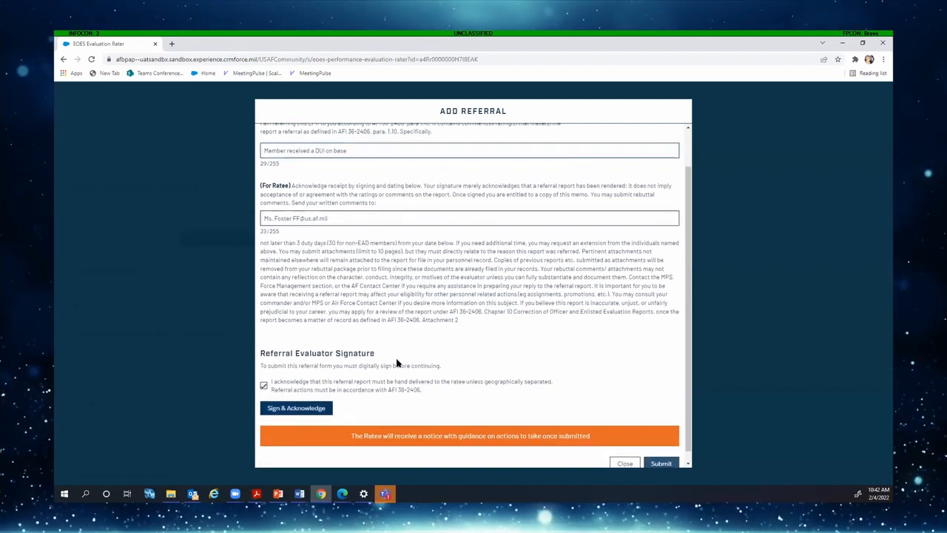
scroll(396, 363, down, 1)
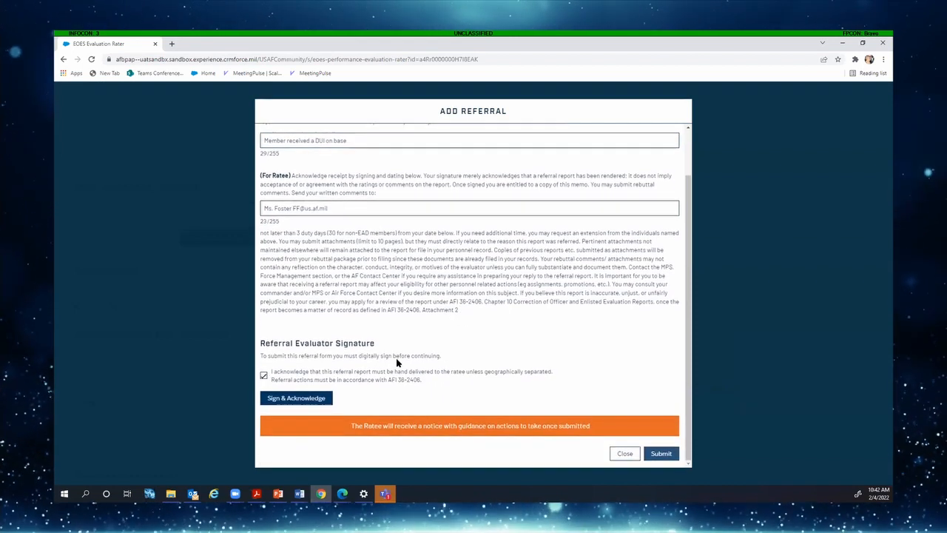
click(313, 398)
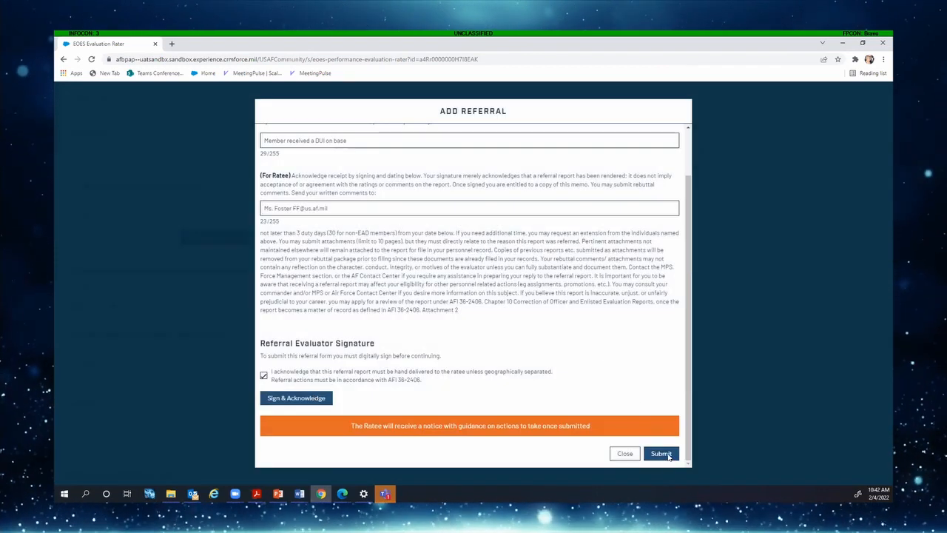
click(668, 454)
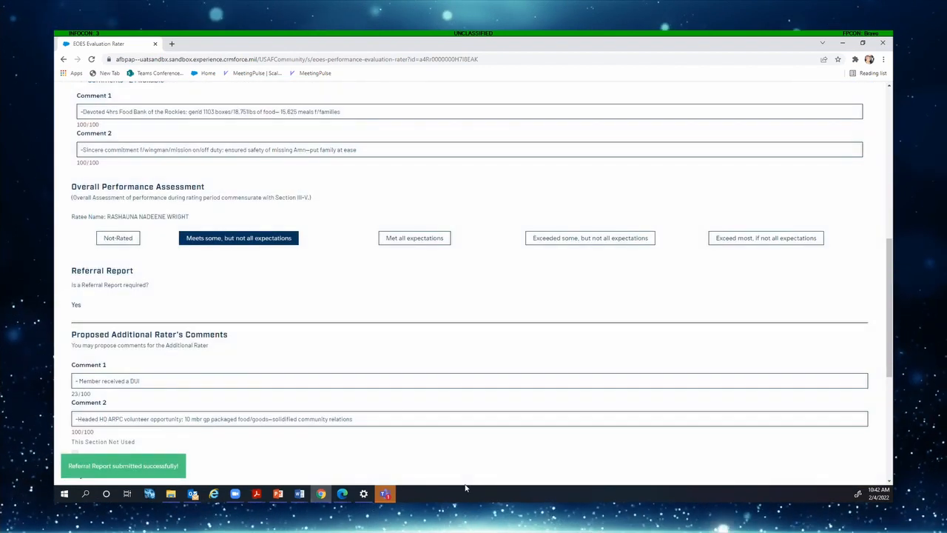
Save the rater's assessment, then continue past the three supporting documents to the EPR Submission Summary
scroll(264, 294, down, 3)
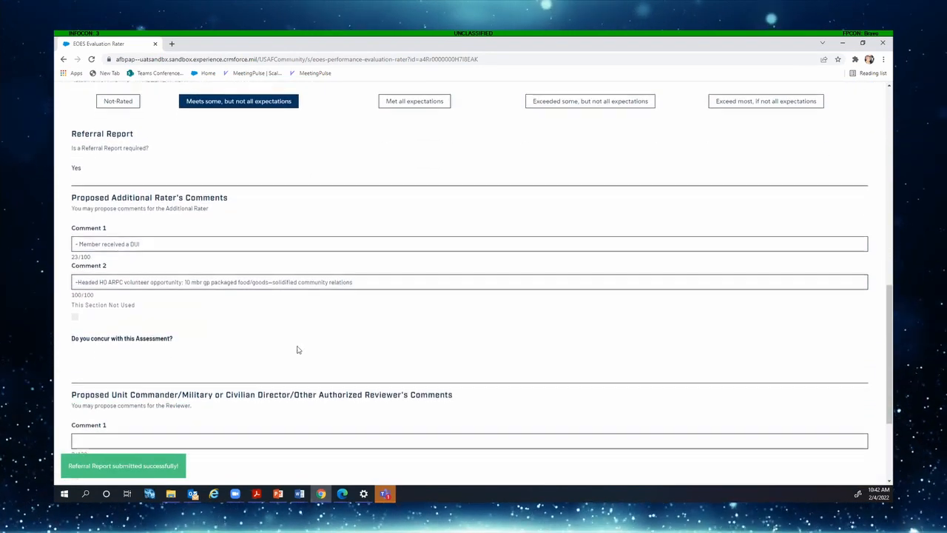
scroll(297, 346, down, 1)
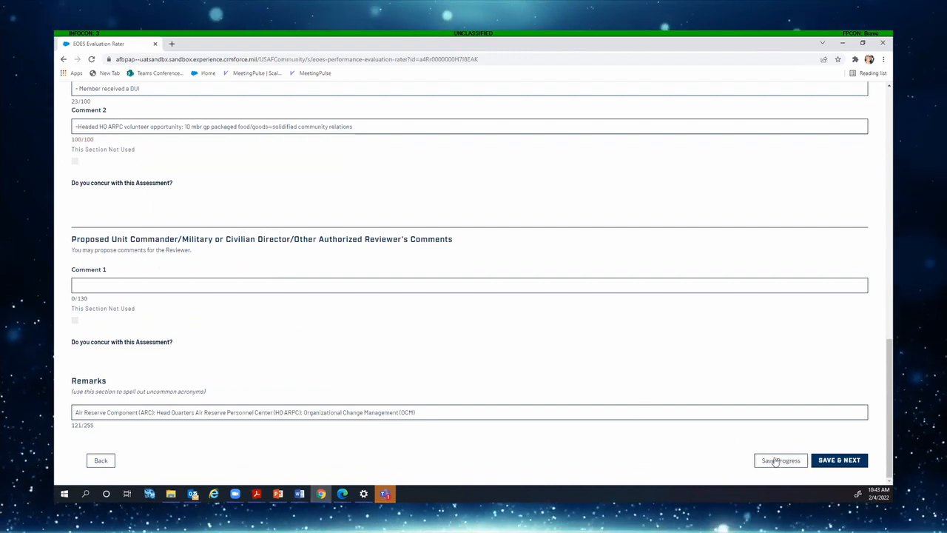
click(844, 461)
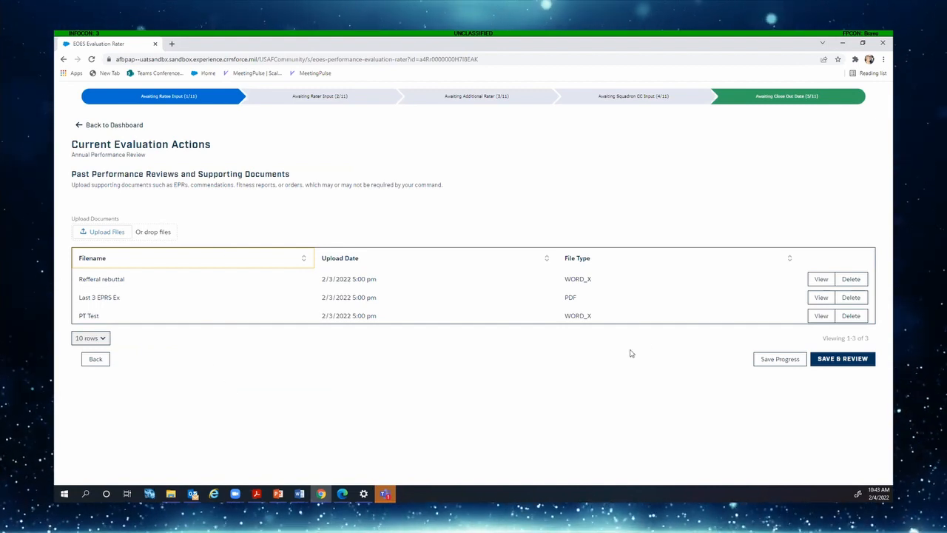
click(855, 358)
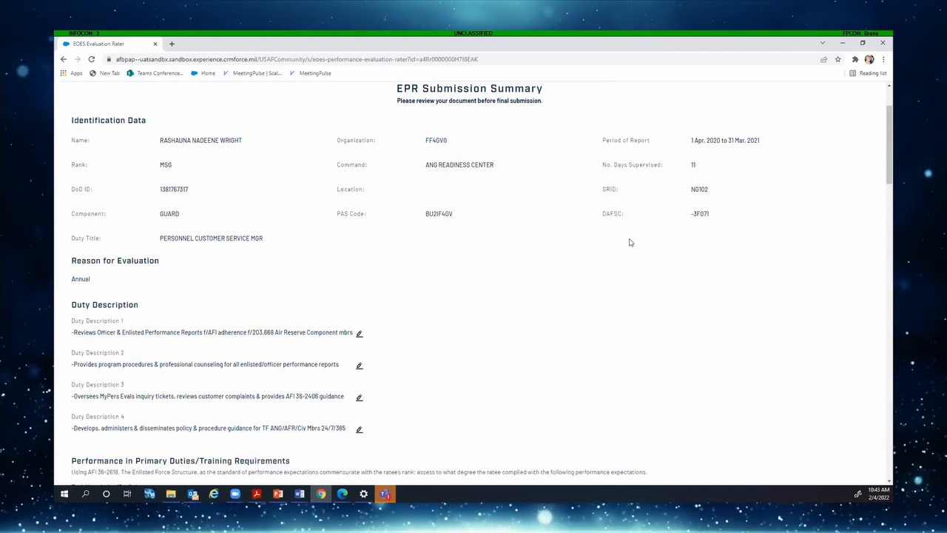
Review the EPR Submission Summary, collapsing the Followership/Leadership and Whole Airman Concept comments
scroll(629, 231, down, 4)
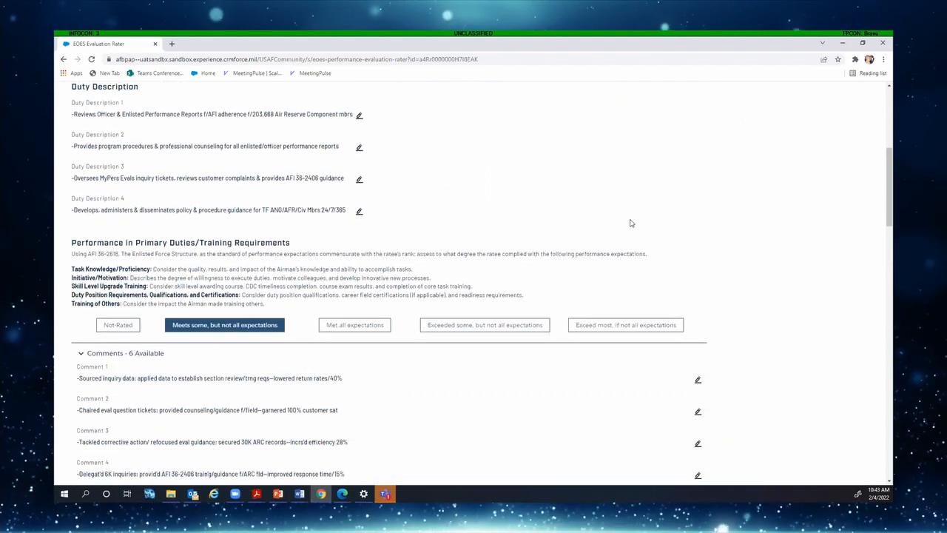
scroll(631, 223, down, 2)
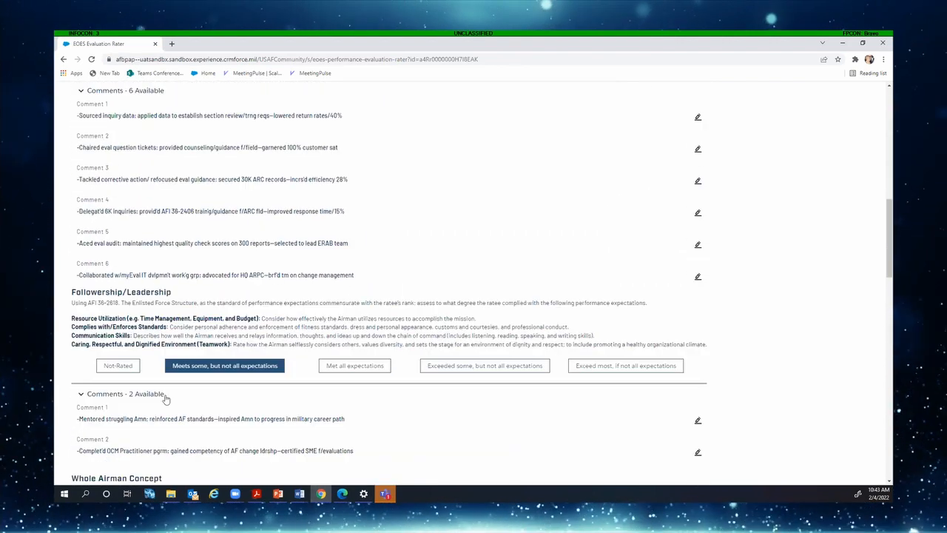
scroll(72, 412, down, 1)
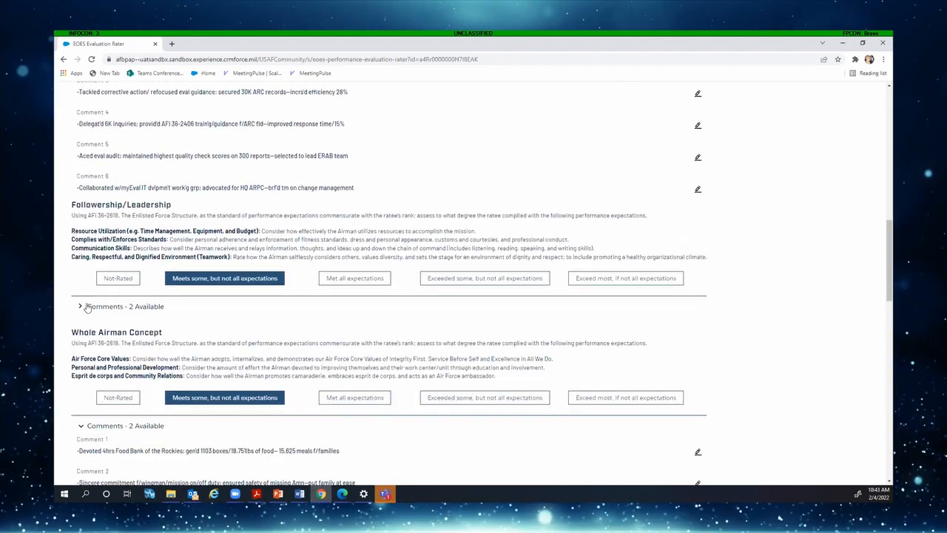
click(93, 305)
scroll(90, 314, down, 1)
click(84, 334)
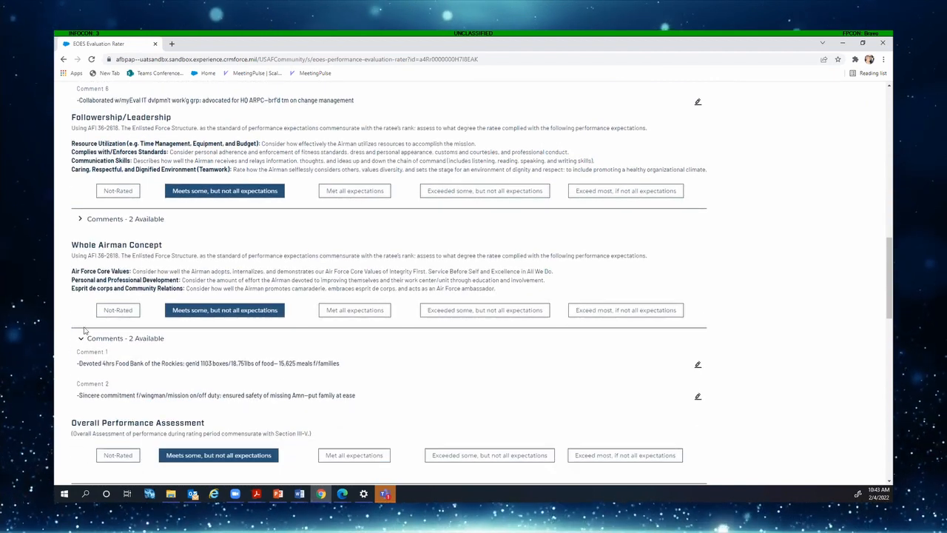
click(83, 341)
scroll(118, 344, down, 2)
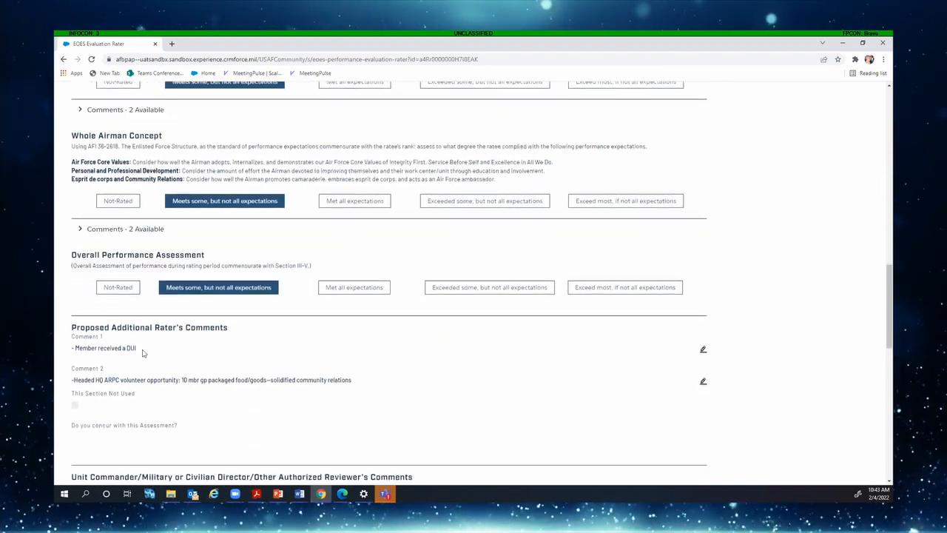
scroll(144, 352, down, 3)
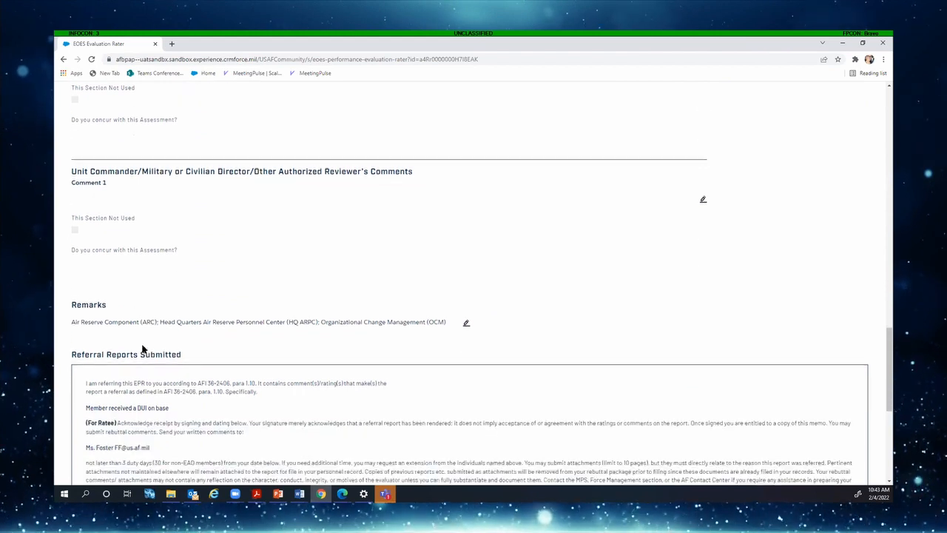
scroll(154, 345, down, 4)
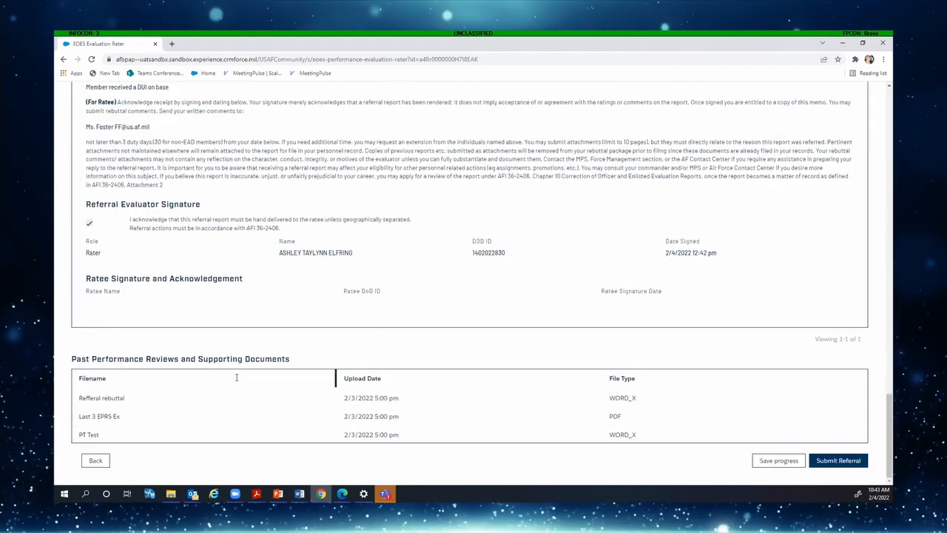
Submit the referral, confirming it was hand-delivered to the ratee
click(836, 460)
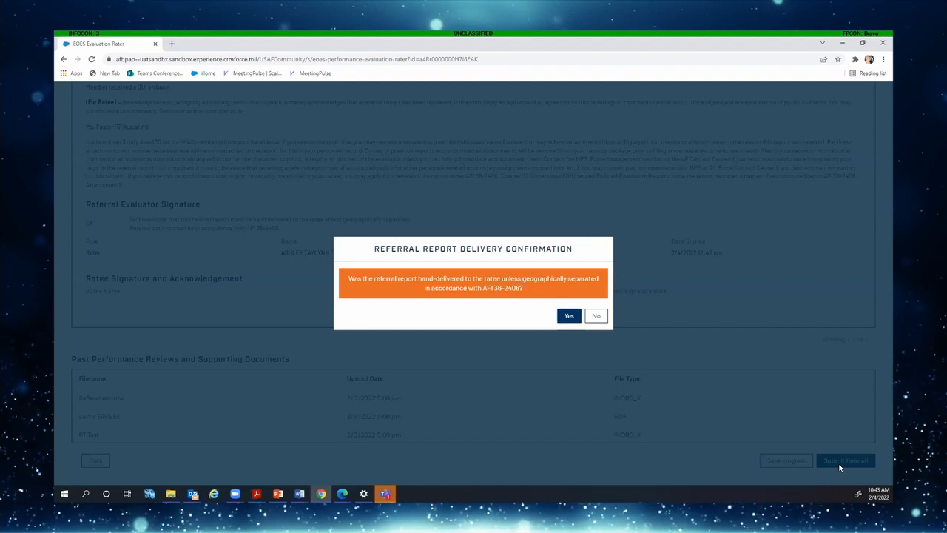
click(568, 317)
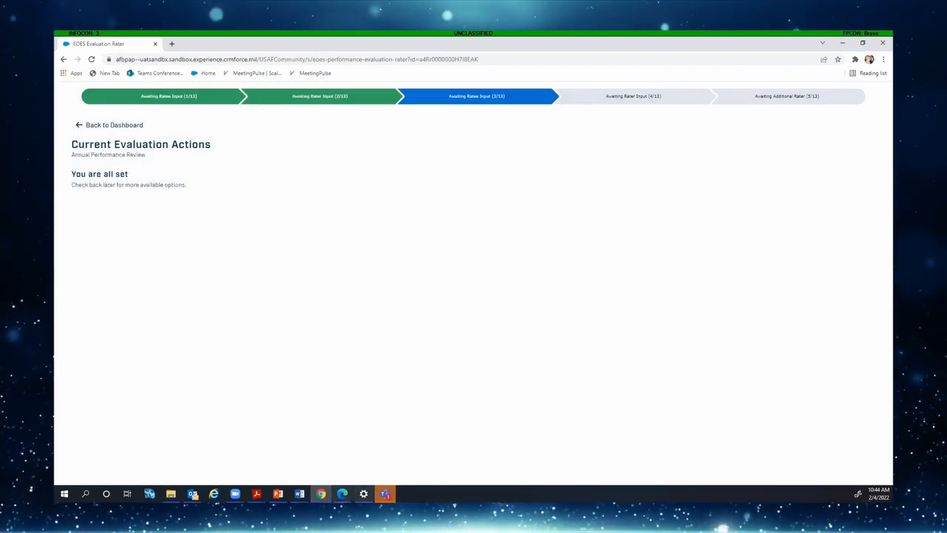
click(342, 494)
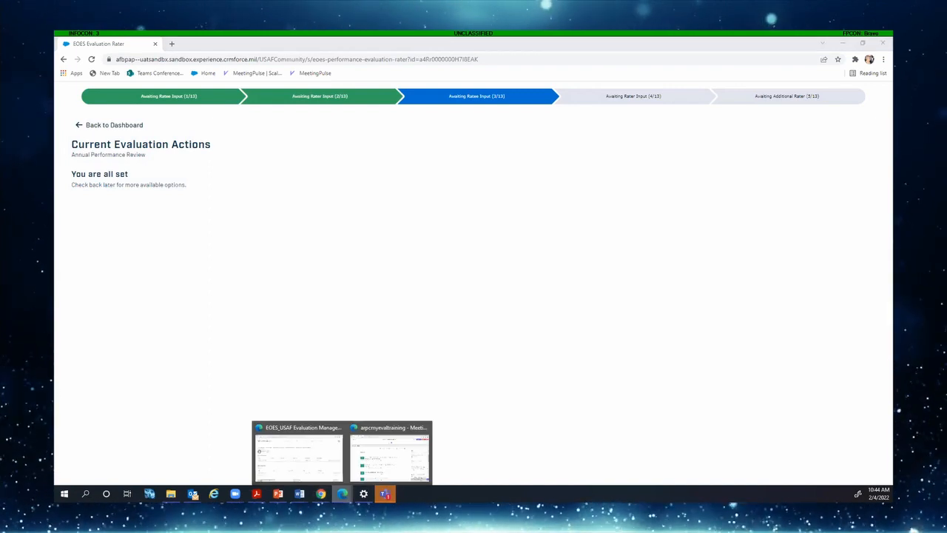
In the ratee's Edge window, refresh the dashboard and continue the active performance evaluation
click(298, 453)
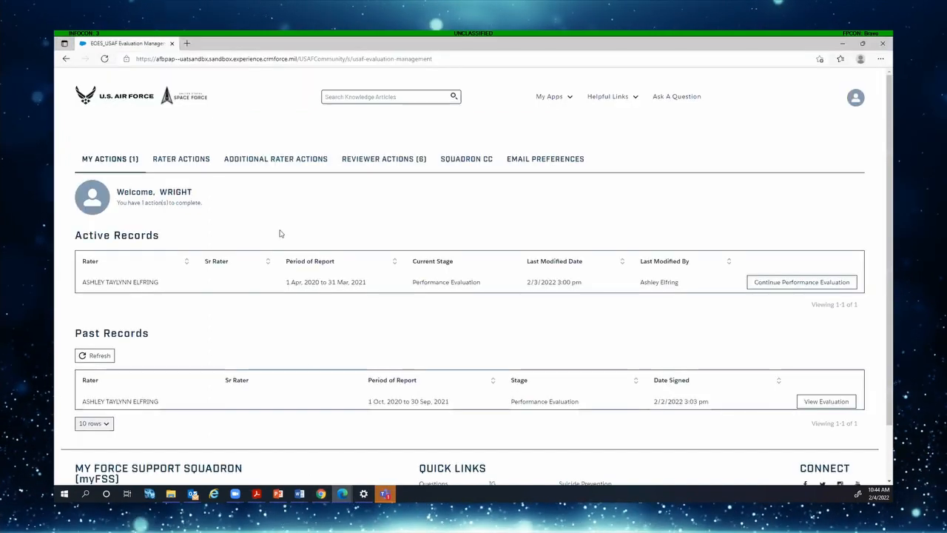
click(105, 59)
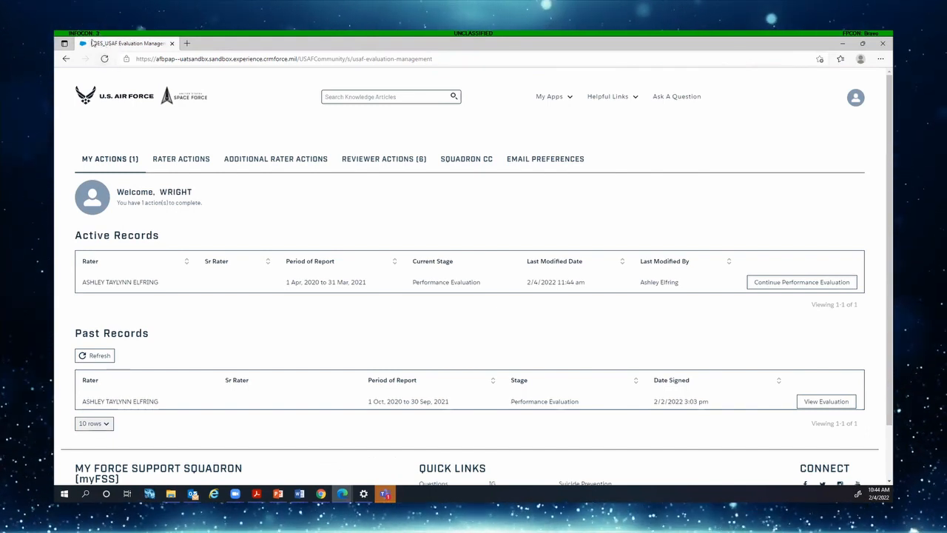
click(799, 283)
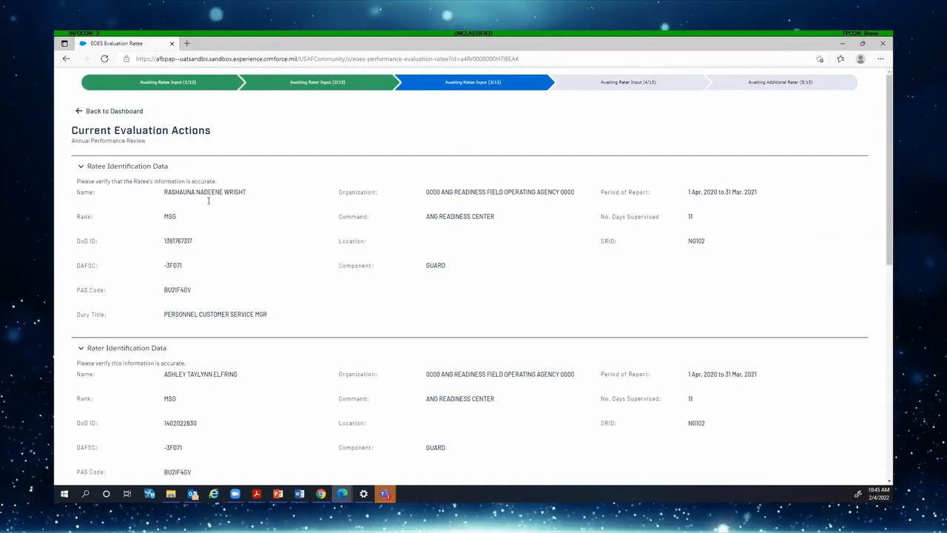
Collapse the four identification data sections, then save through Duty Description to the performance ratings
click(81, 167)
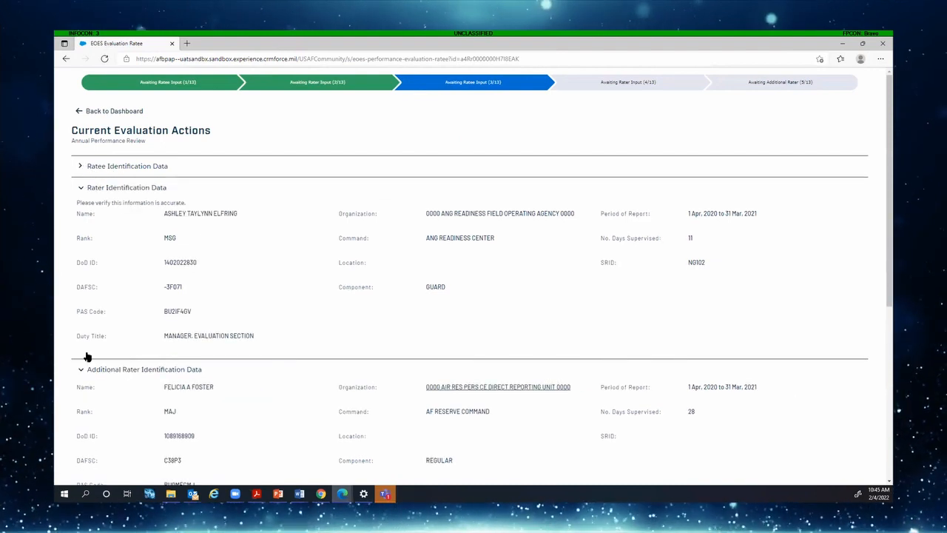
click(76, 189)
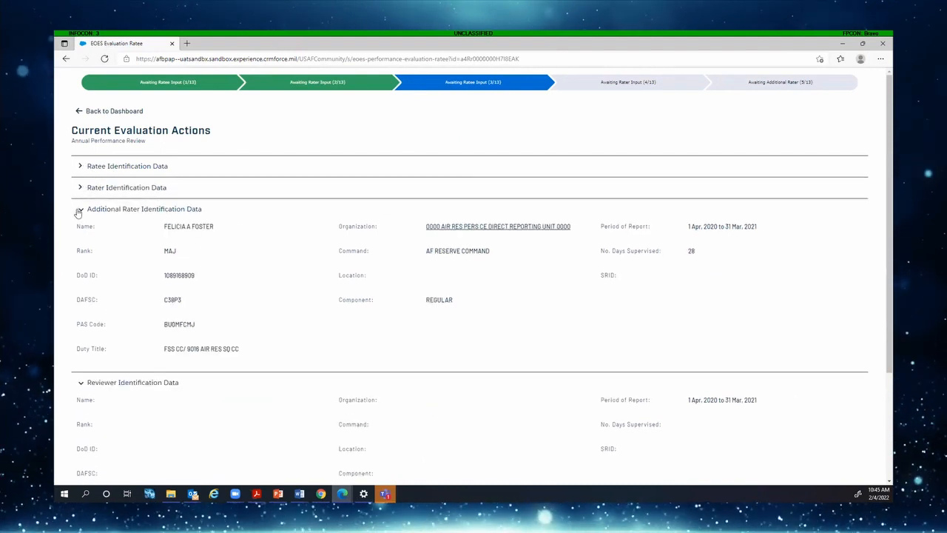
click(82, 212)
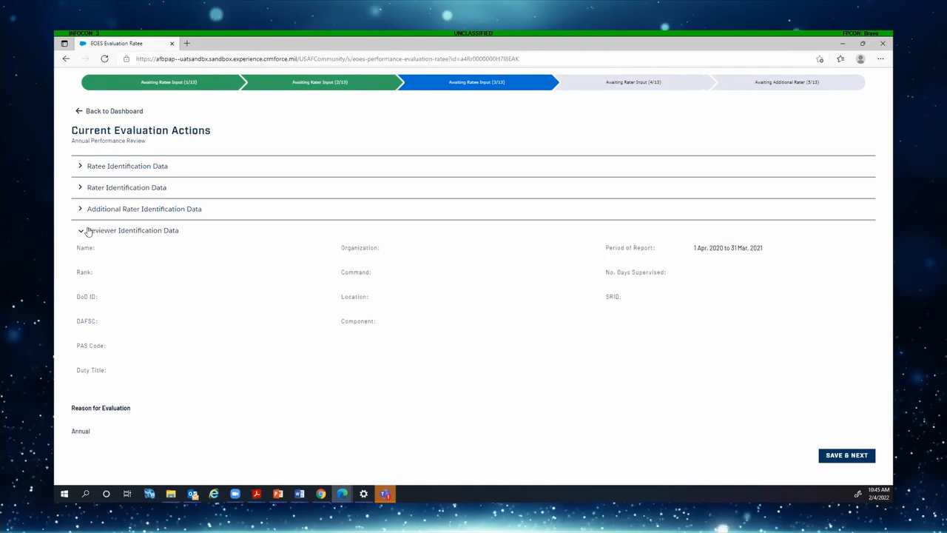
click(83, 232)
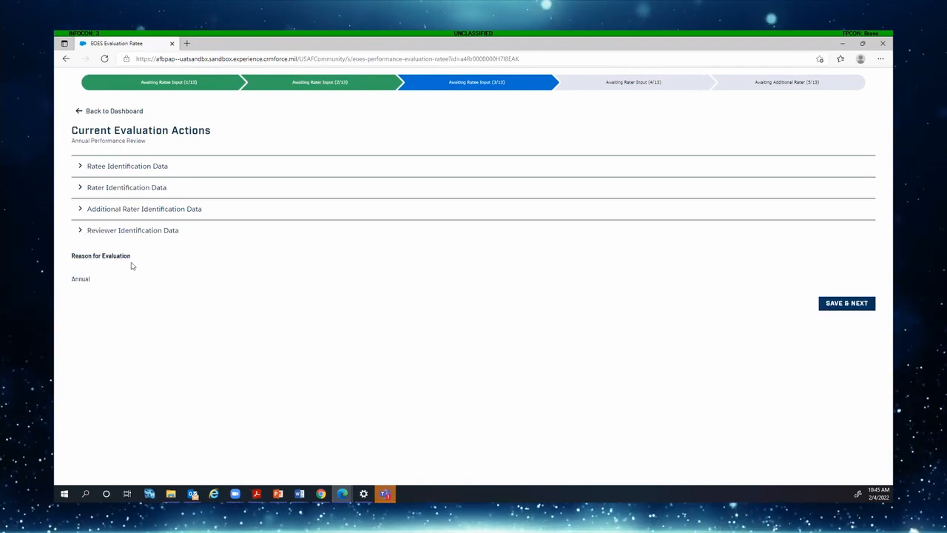
click(856, 304)
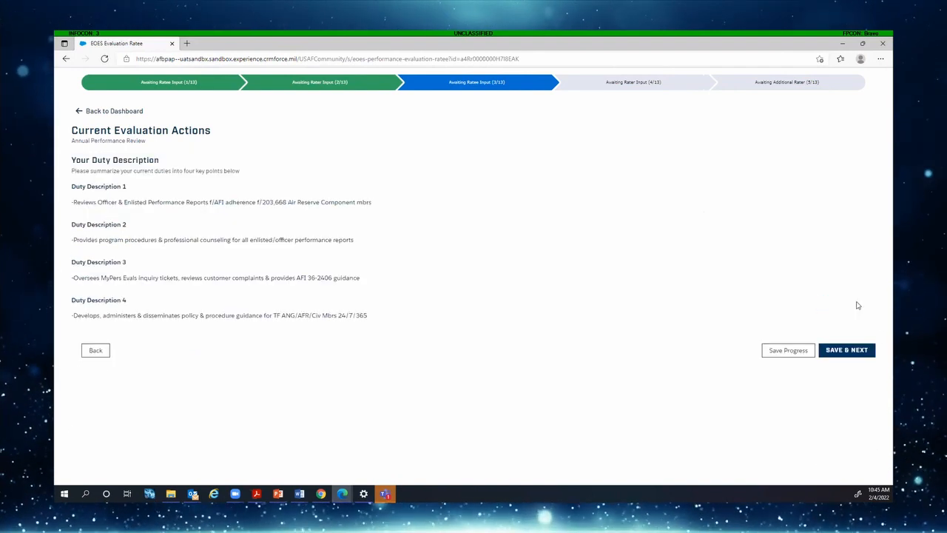
click(845, 349)
scroll(843, 353, down, 2)
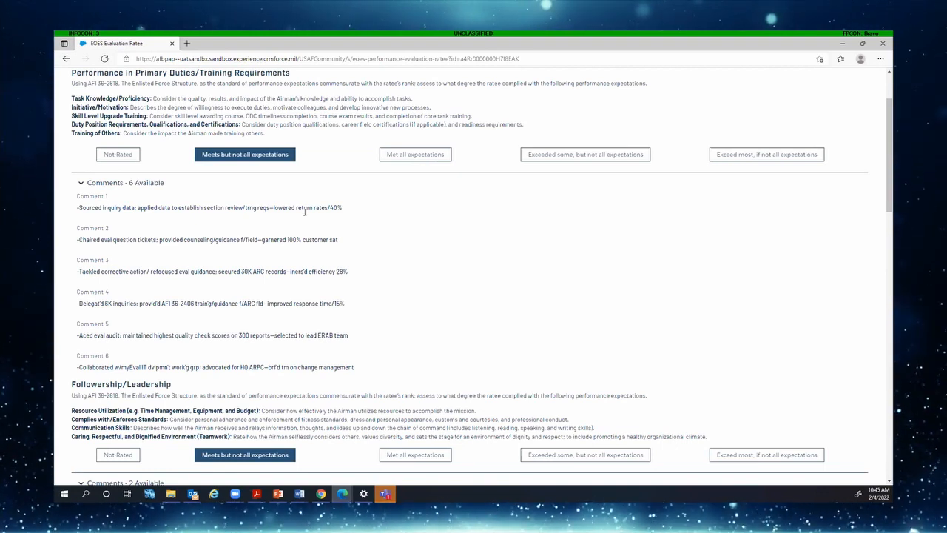
Collapse the Primary Duties, Followership/Leadership and Whole Airman Concept comments, then scroll to Ratee Signature
click(83, 184)
scroll(89, 181, down, 2)
click(82, 171)
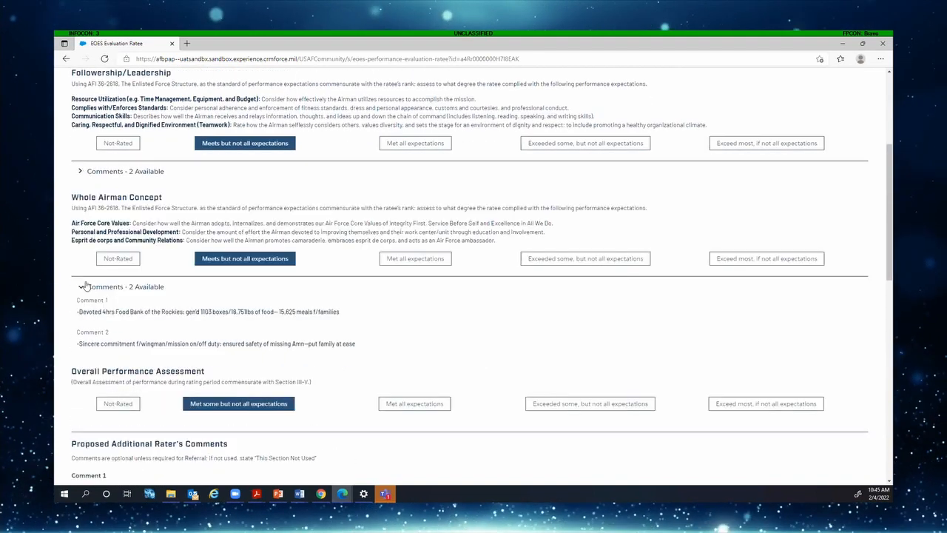
click(81, 282)
scroll(111, 278, down, 2)
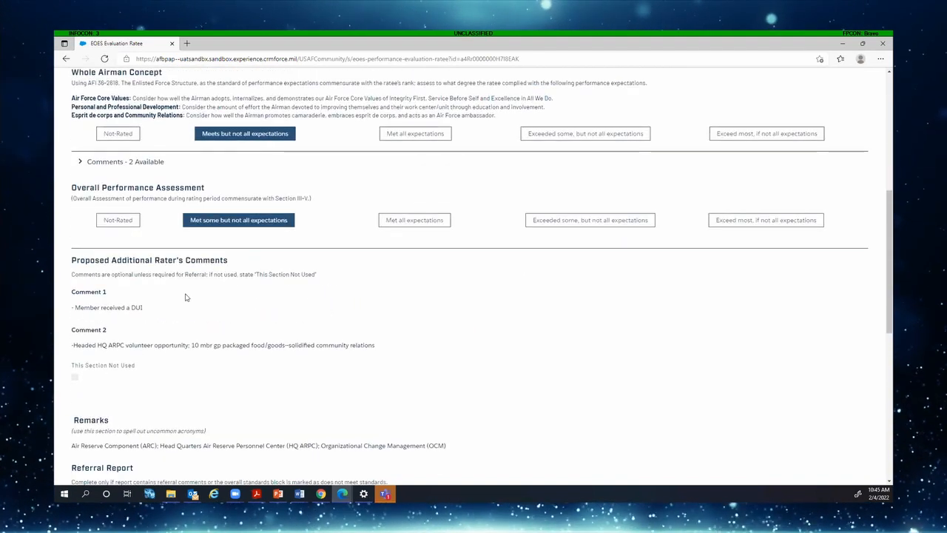
scroll(186, 298, down, 5)
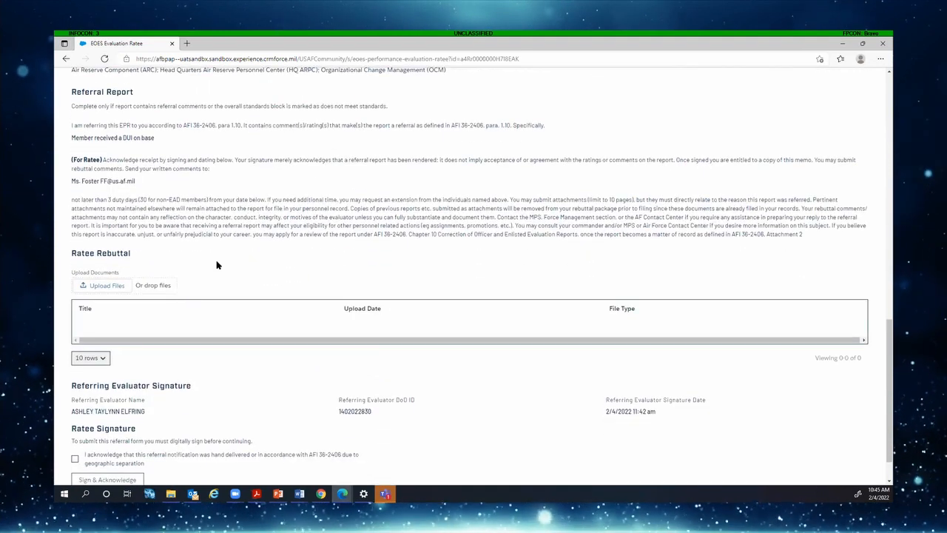
scroll(217, 273, down, 1)
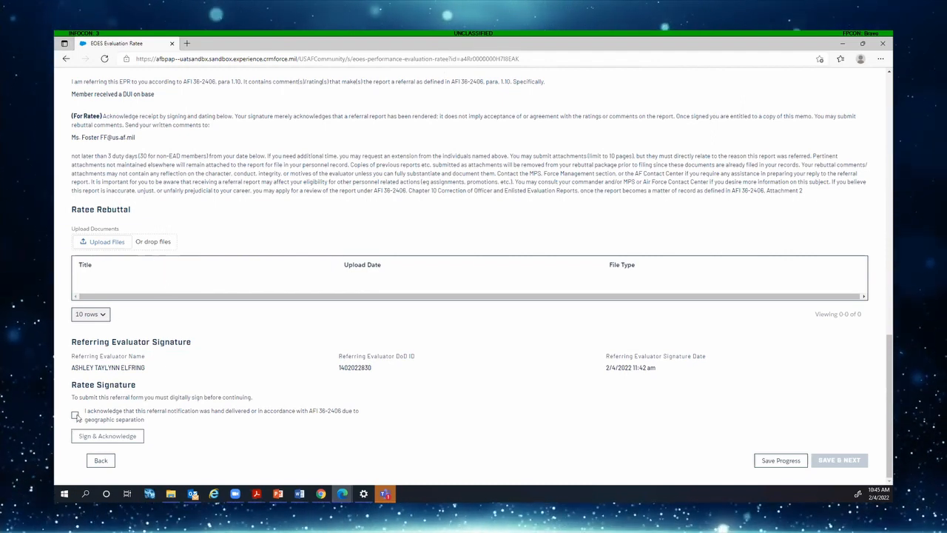
Tick the acknowledgement and sign the referral as ratee, then save past supporting documents to the summary
click(74, 415)
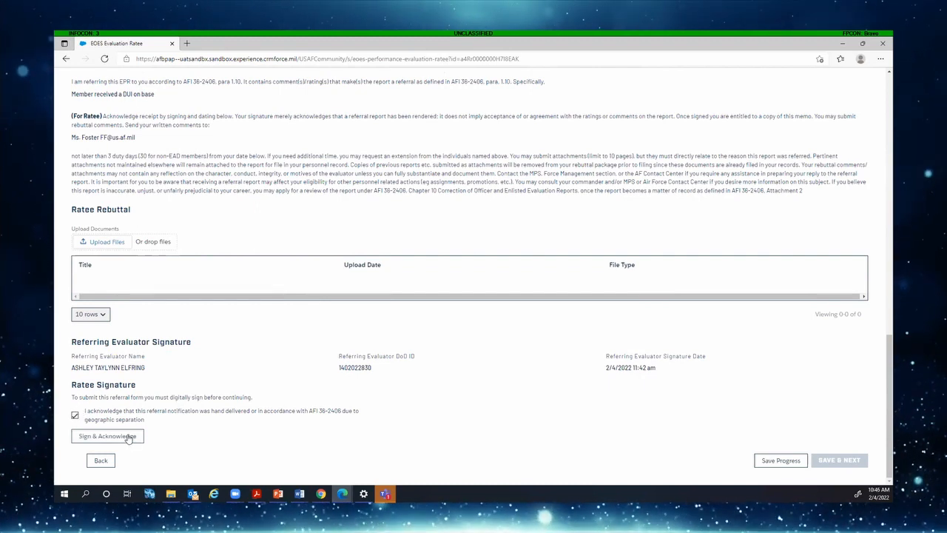
click(130, 437)
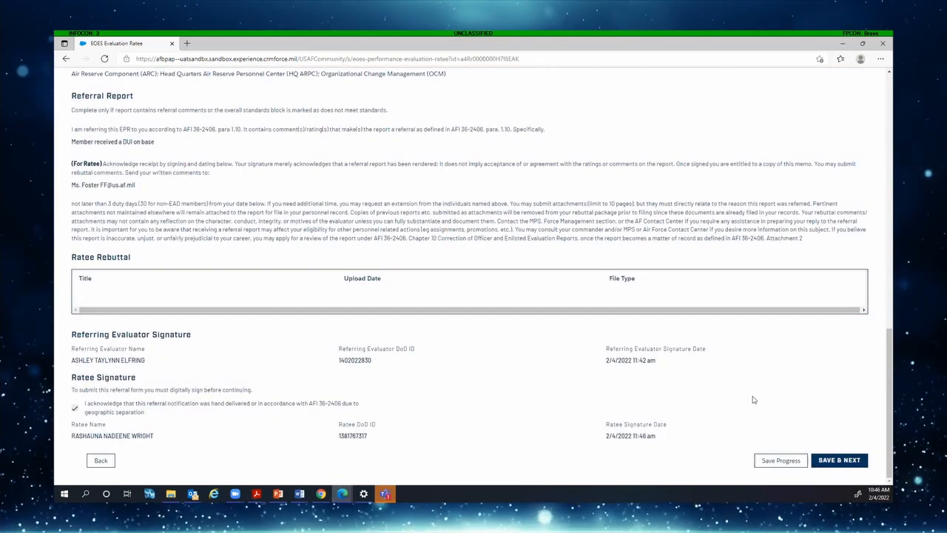
click(843, 460)
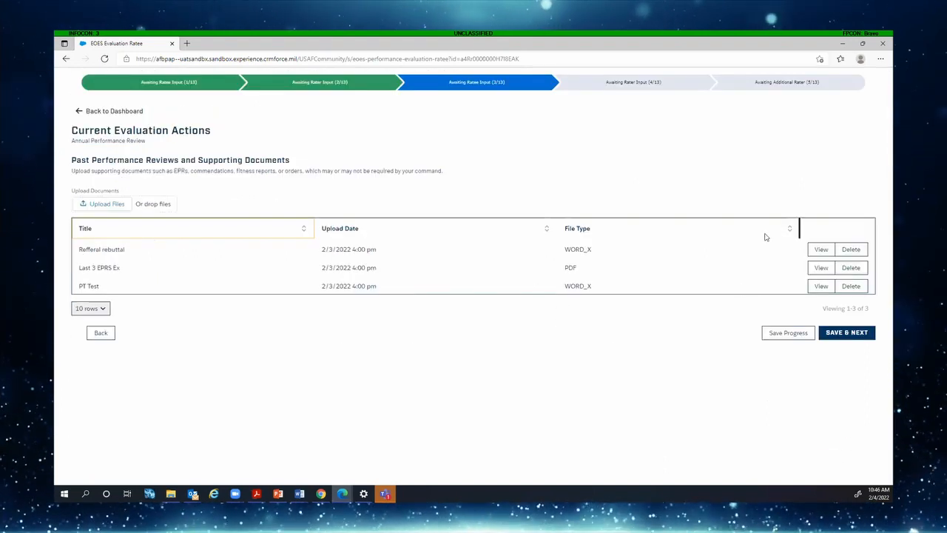
click(851, 336)
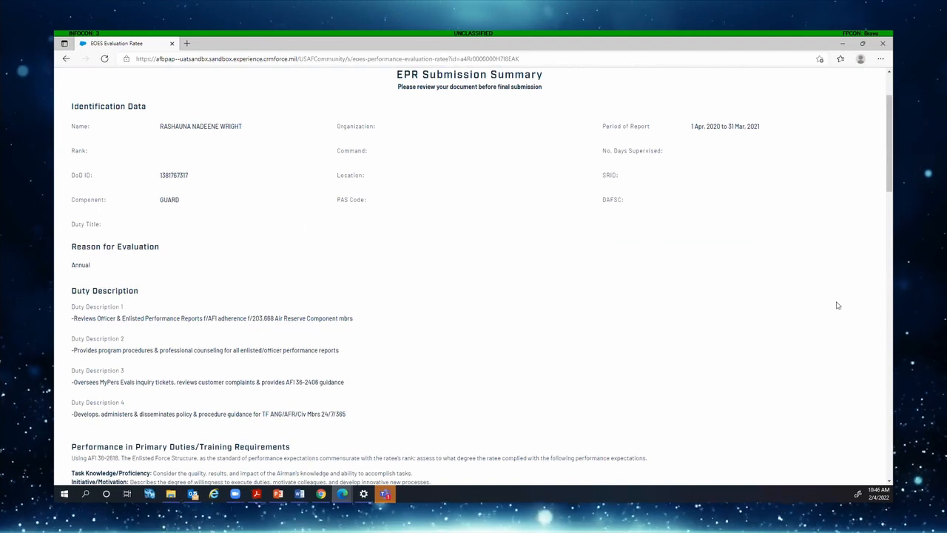
Review the summary, submit the EPR back to the rater, and close the confirmation dialog
scroll(696, 232, down, 3)
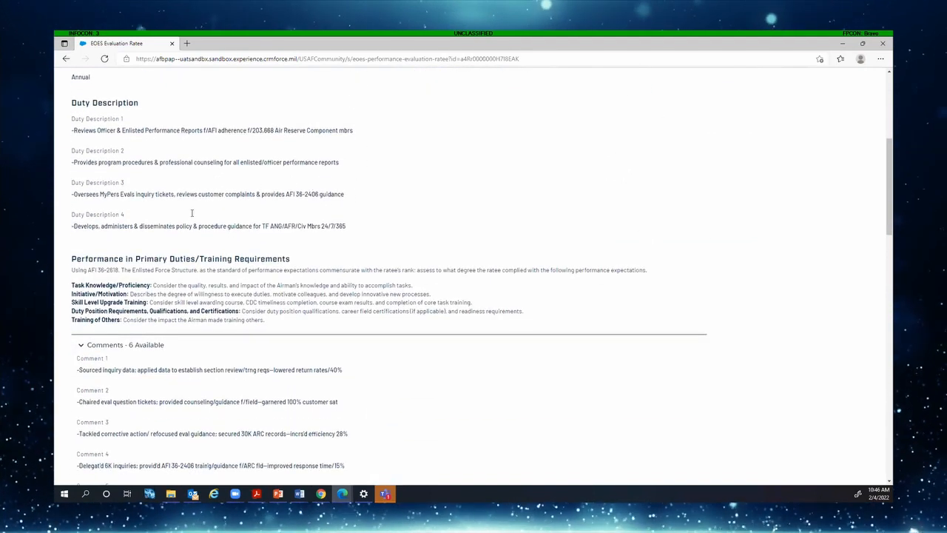
scroll(121, 281, down, 1)
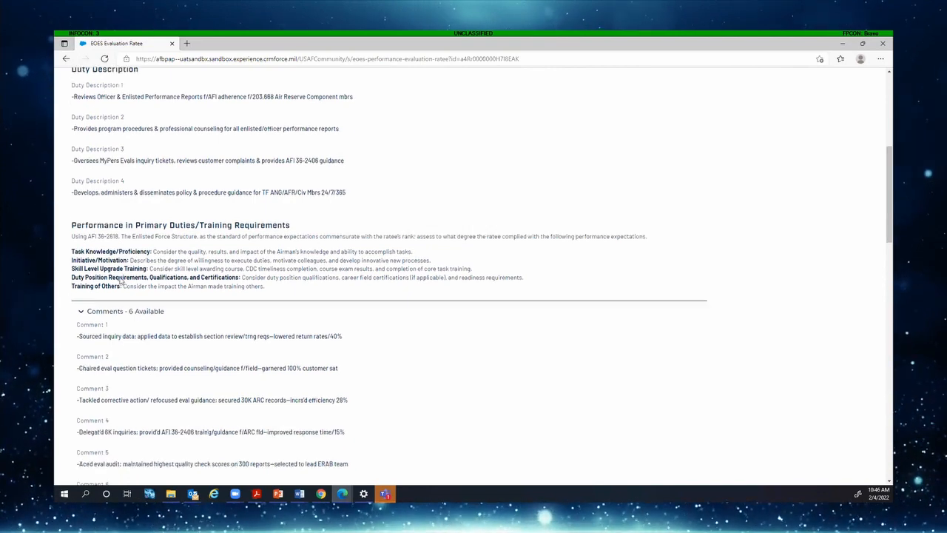
scroll(121, 281, down, 10)
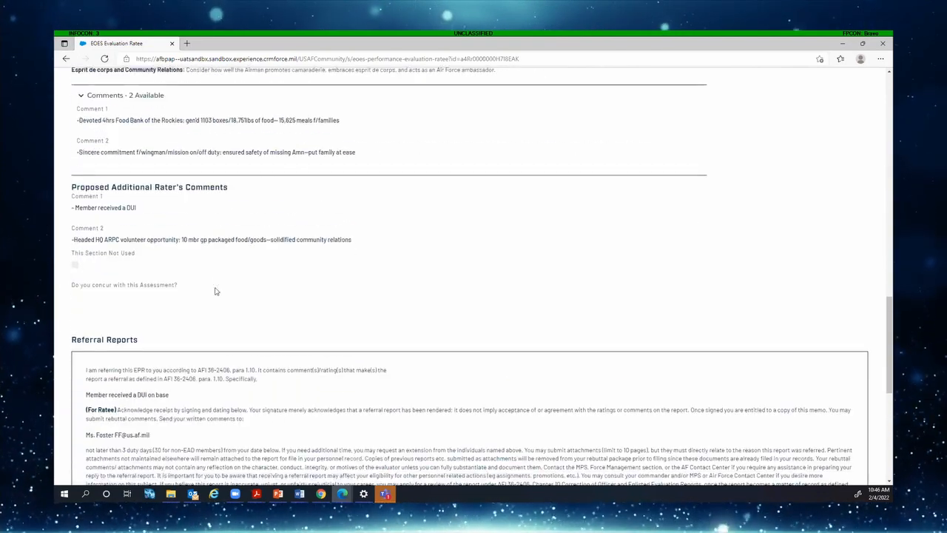
scroll(215, 290, down, 5)
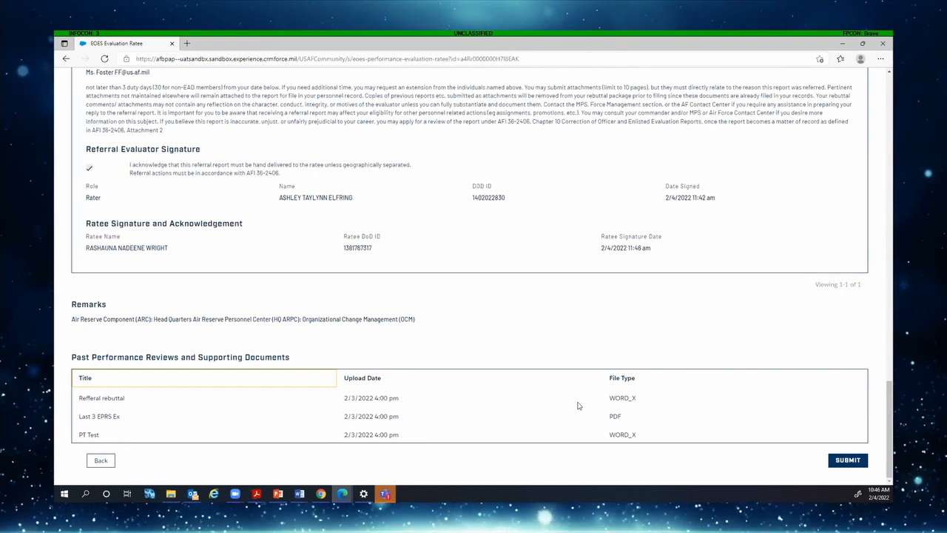
click(838, 461)
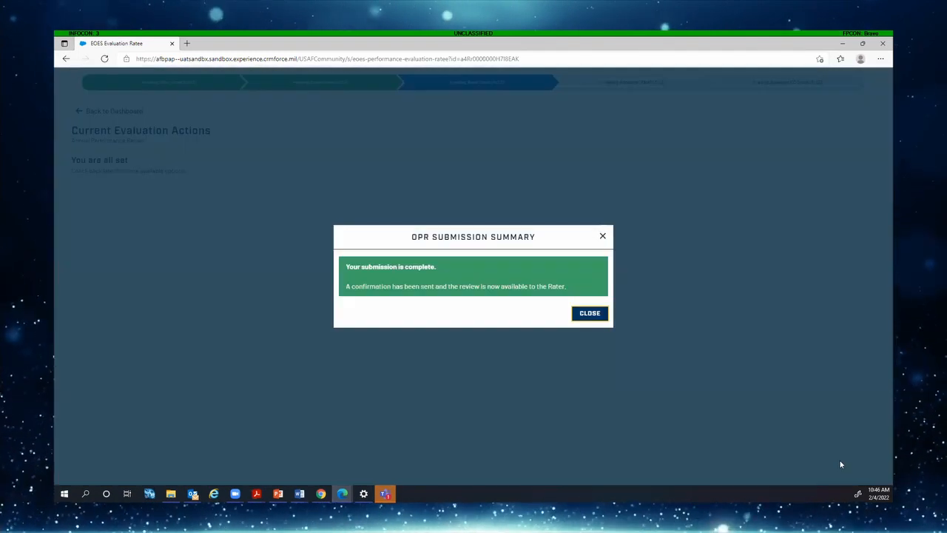
click(590, 313)
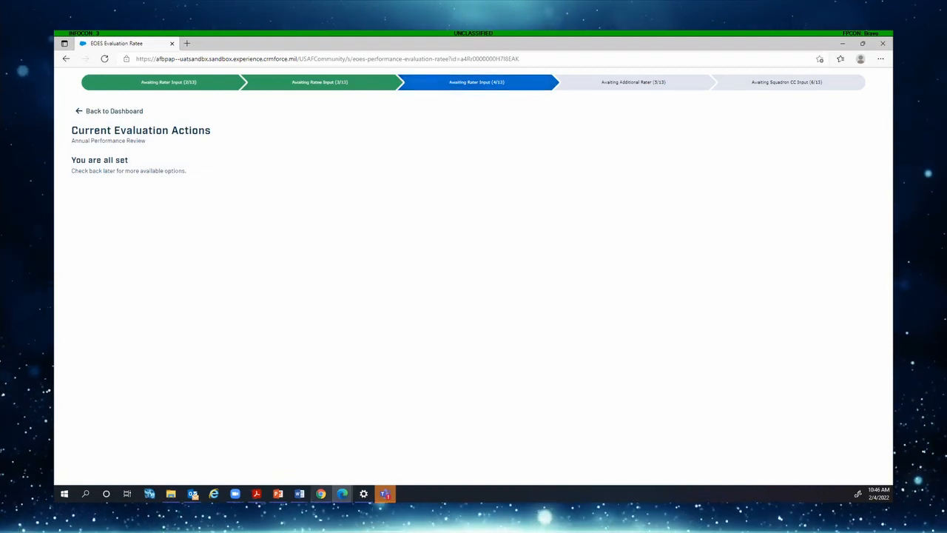
In the rater's Chrome window, return to the dashboard and check the ratee, own-record and reviewer action tabs
click(320, 493)
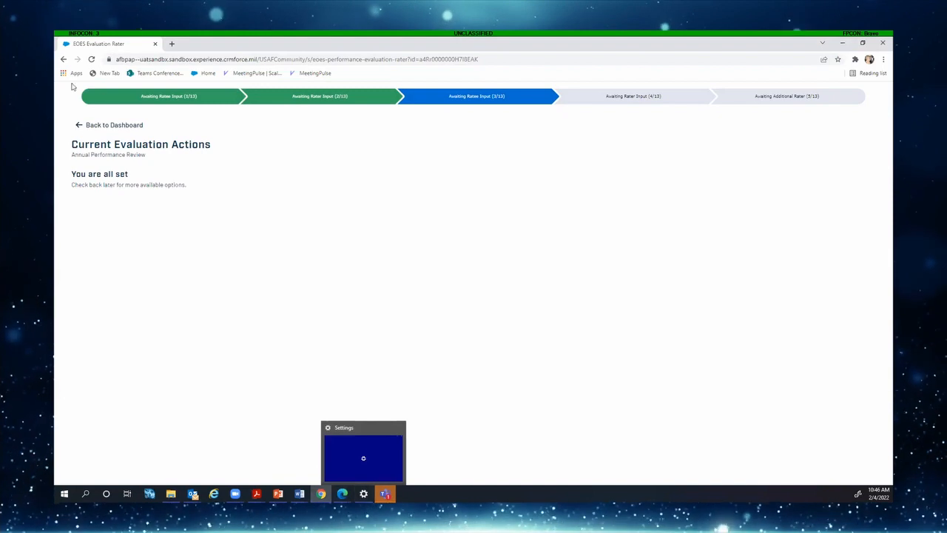
click(86, 126)
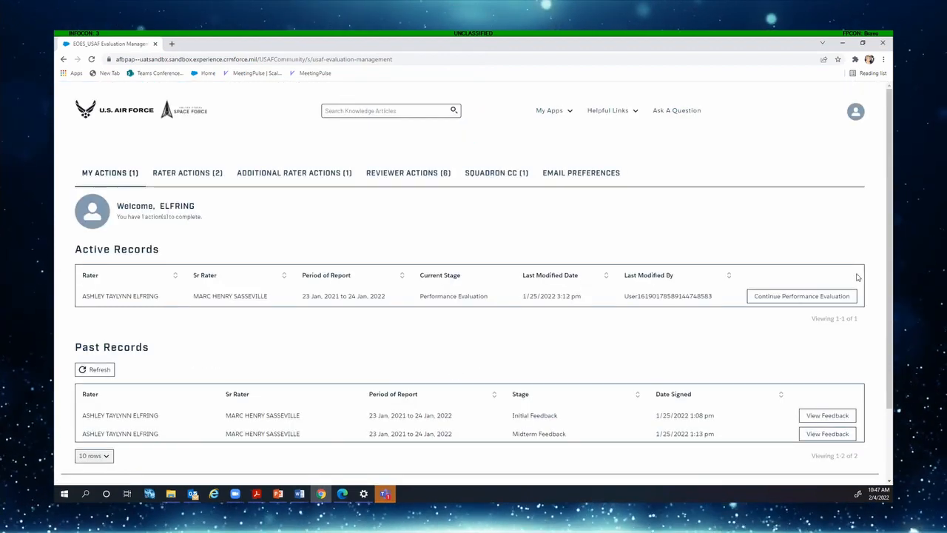
click(189, 172)
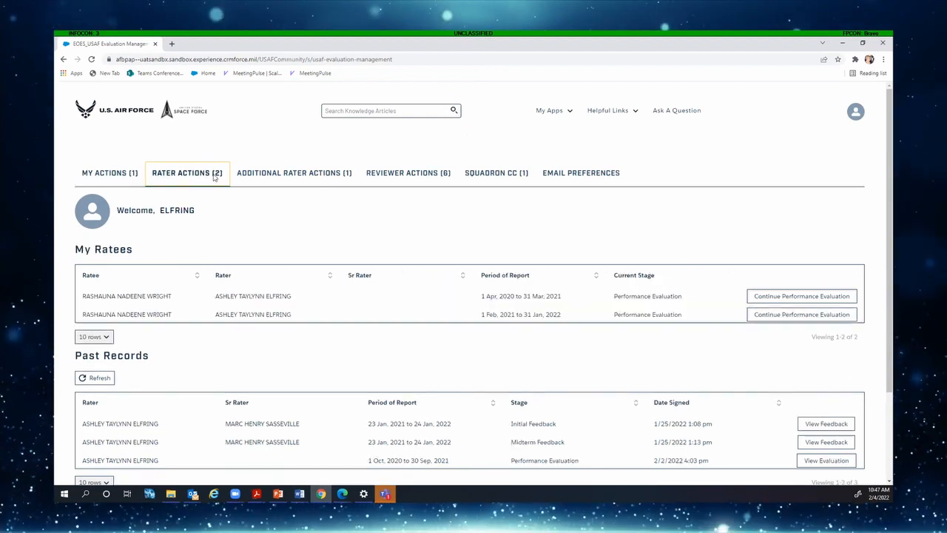
click(131, 177)
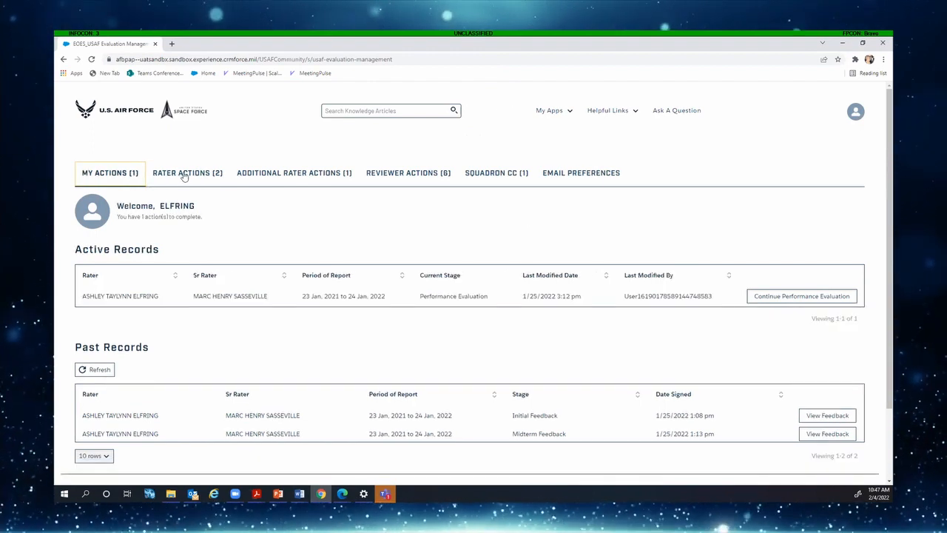
click(411, 174)
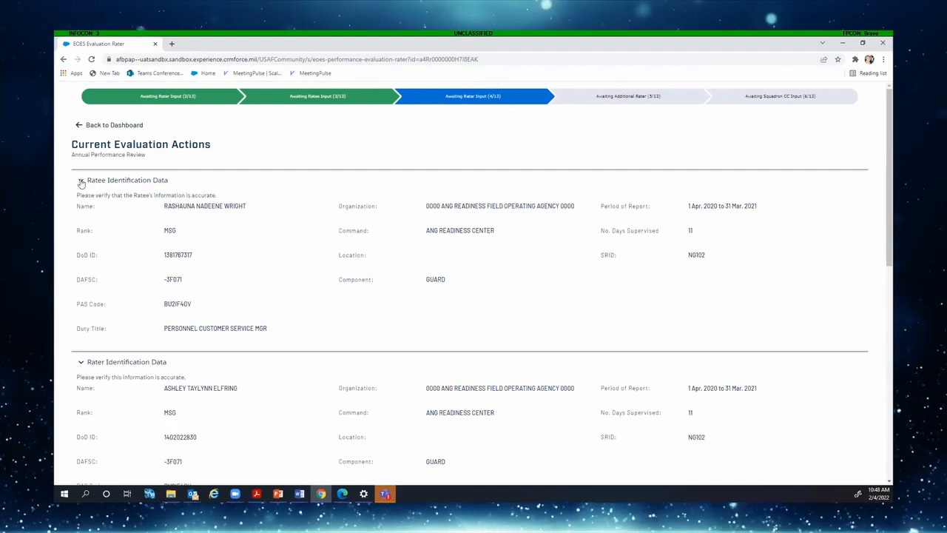
Collapse the identification sections, dismiss the character limit notice, and save past the job description
click(81, 180)
click(80, 201)
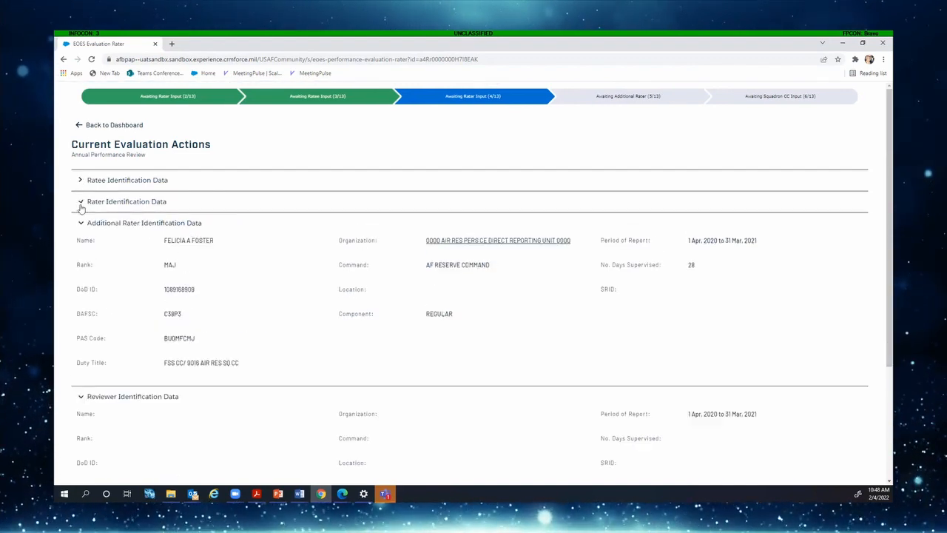
click(81, 224)
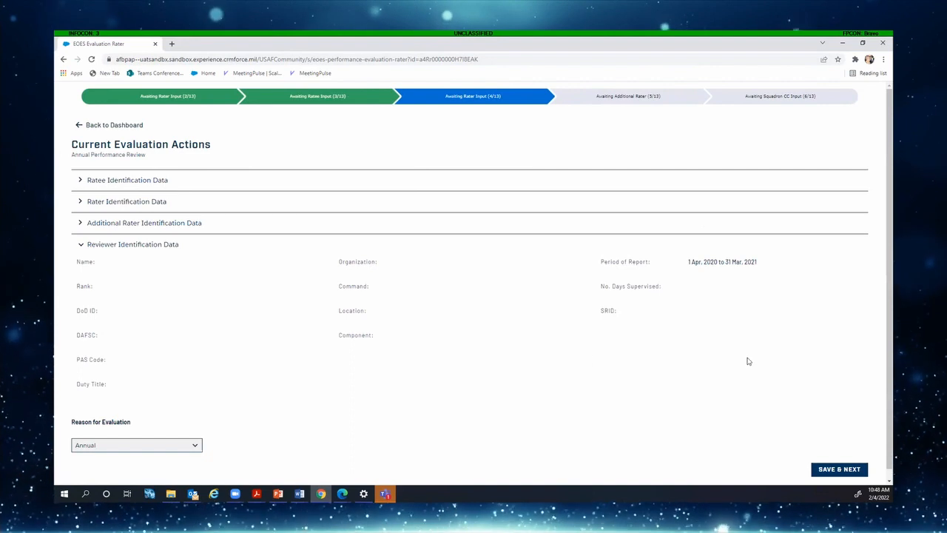
click(851, 466)
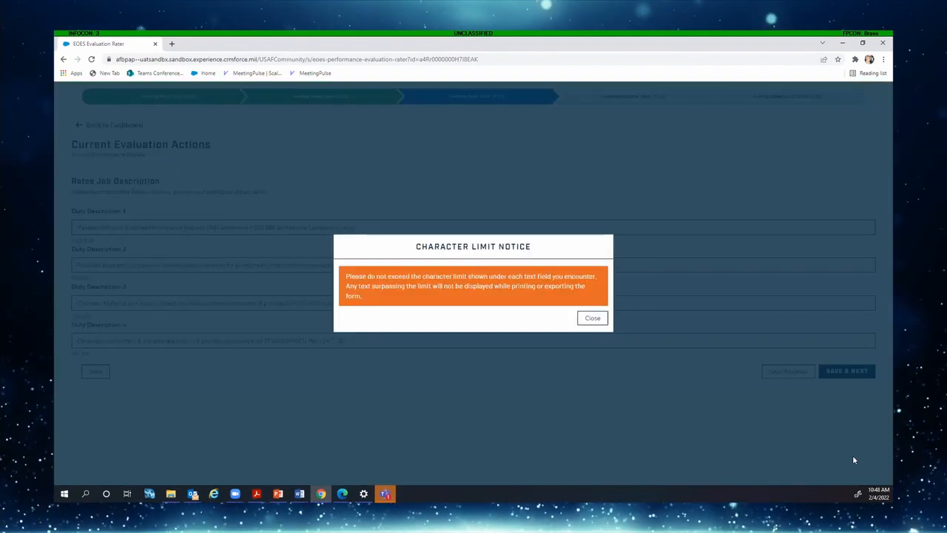
click(600, 319)
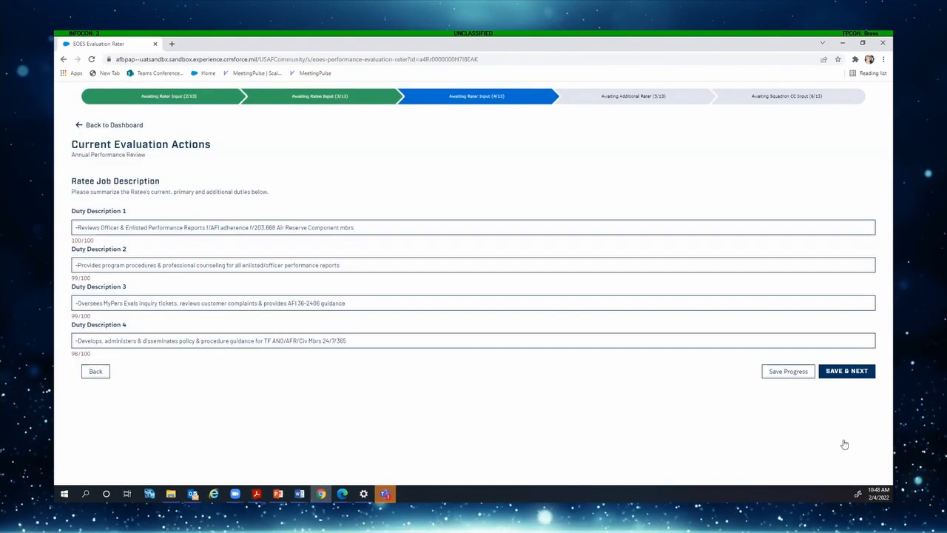
click(845, 374)
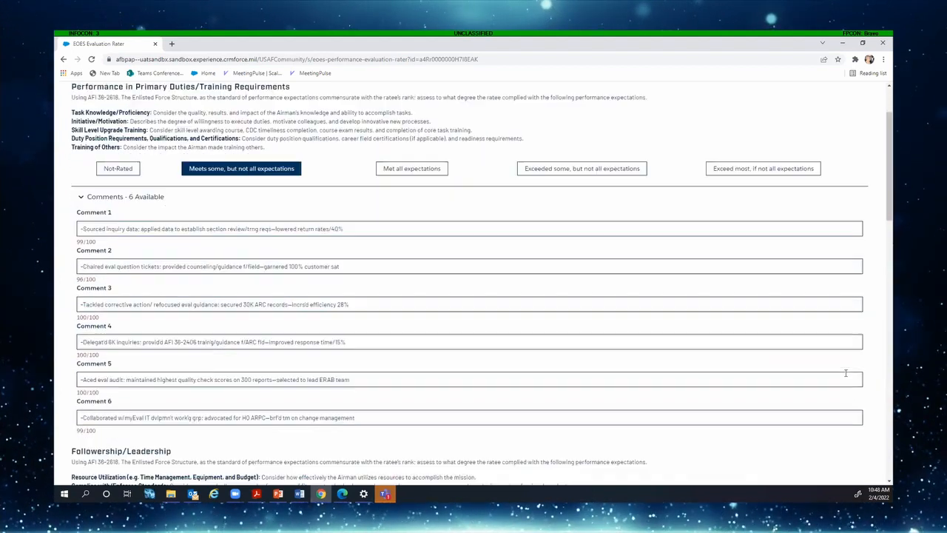
Save the ratings, comments and supporting documents to reach the EPR Submission Summary
scroll(853, 375, down, 5)
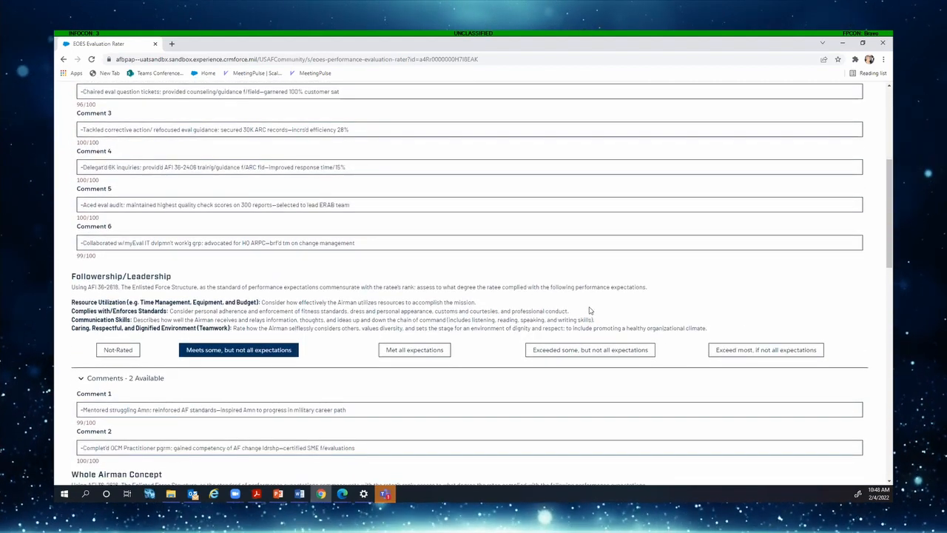
scroll(592, 326, down, 13)
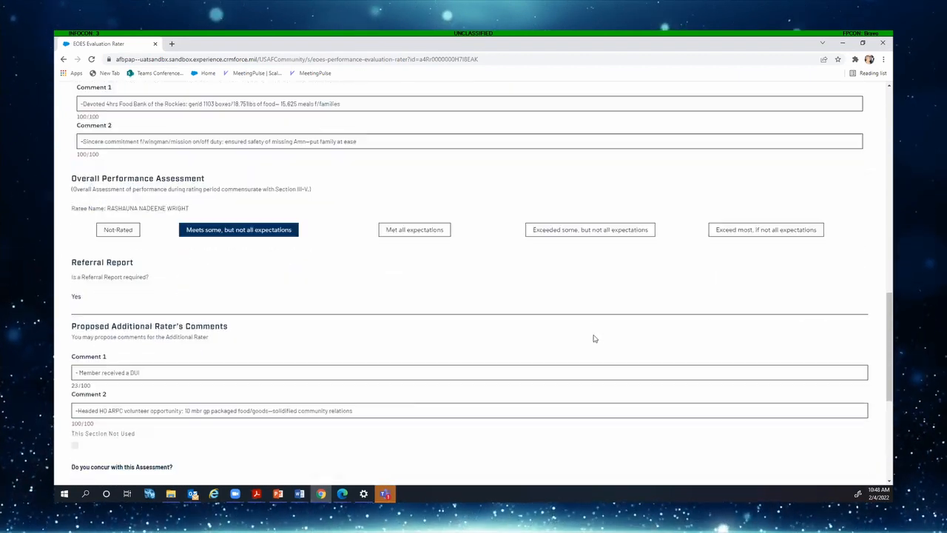
scroll(594, 338, down, 3)
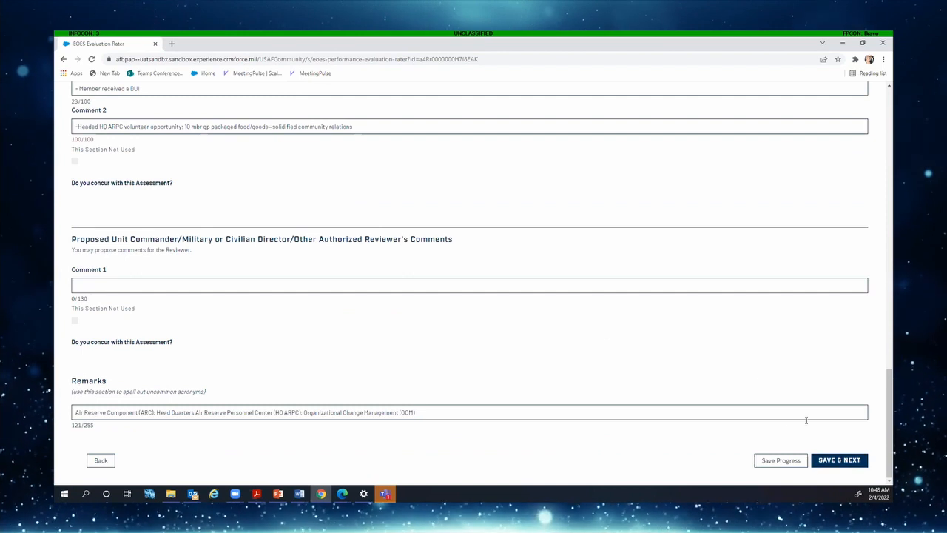
click(847, 460)
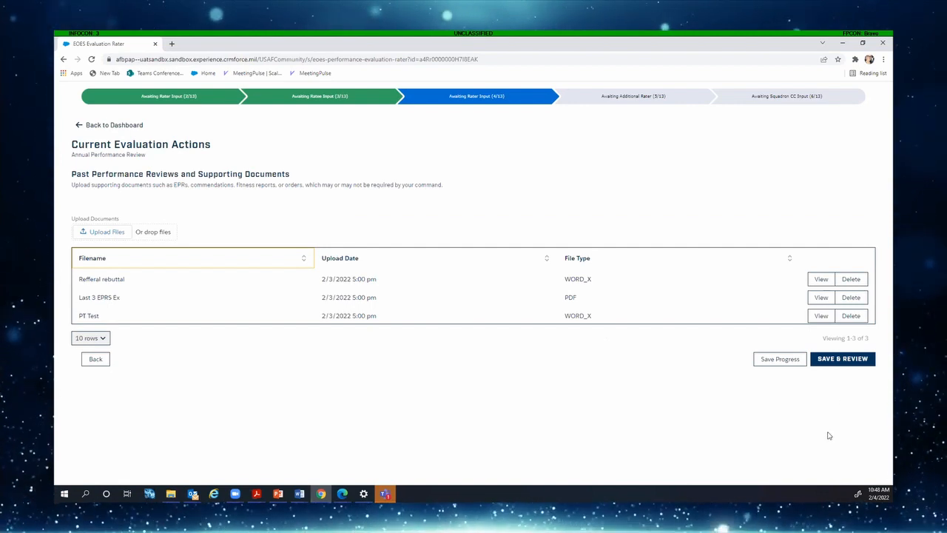
click(853, 359)
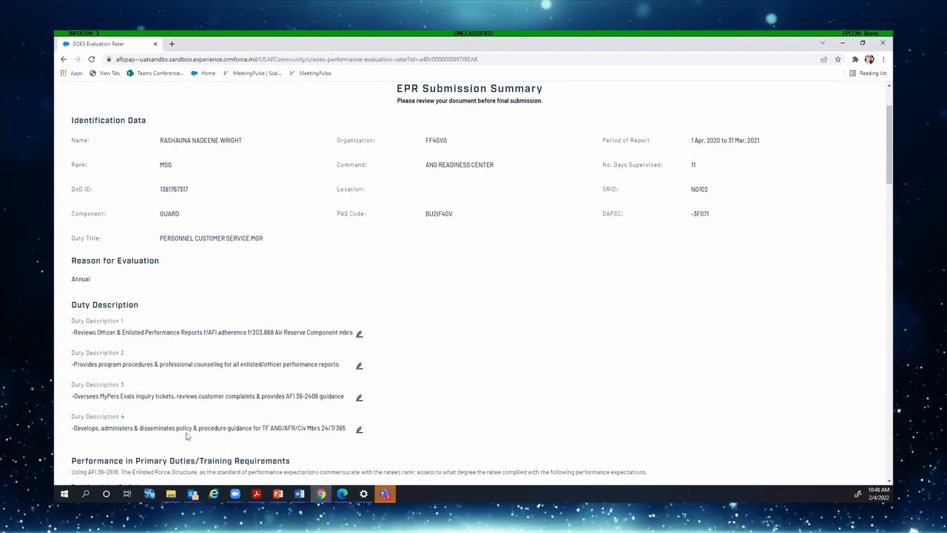
Review the summary, submit the EPR to the Additional Rater, close the confirmation, and return to the dashboard
scroll(309, 353, down, 7)
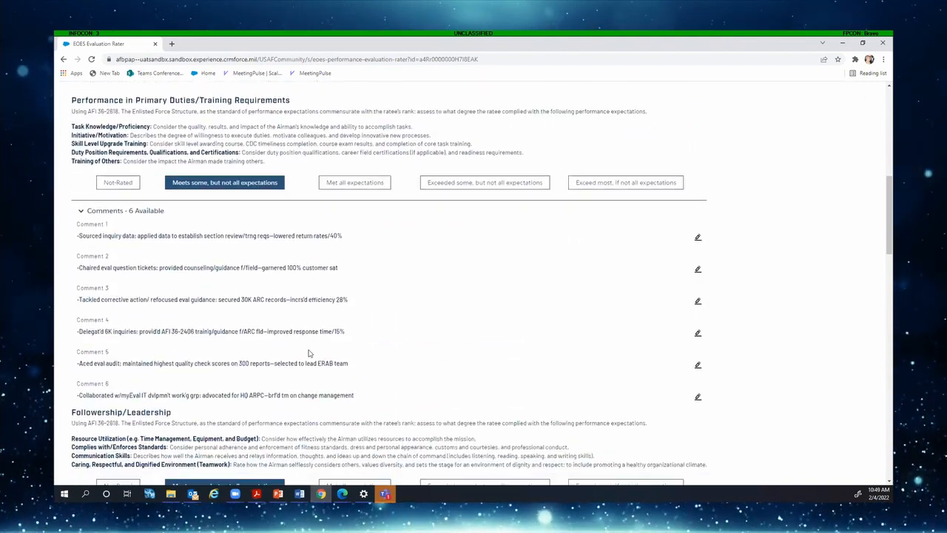
scroll(310, 353, down, 5)
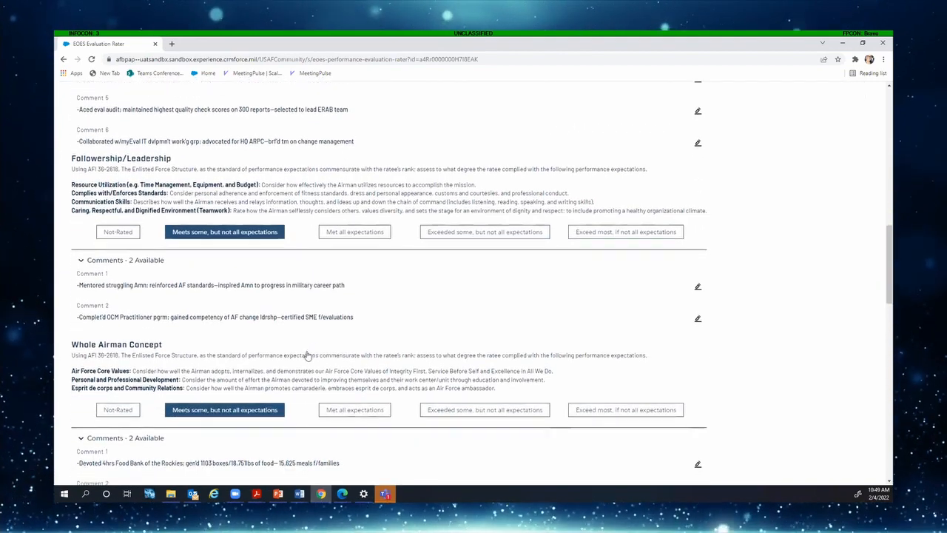
scroll(309, 355, down, 9)
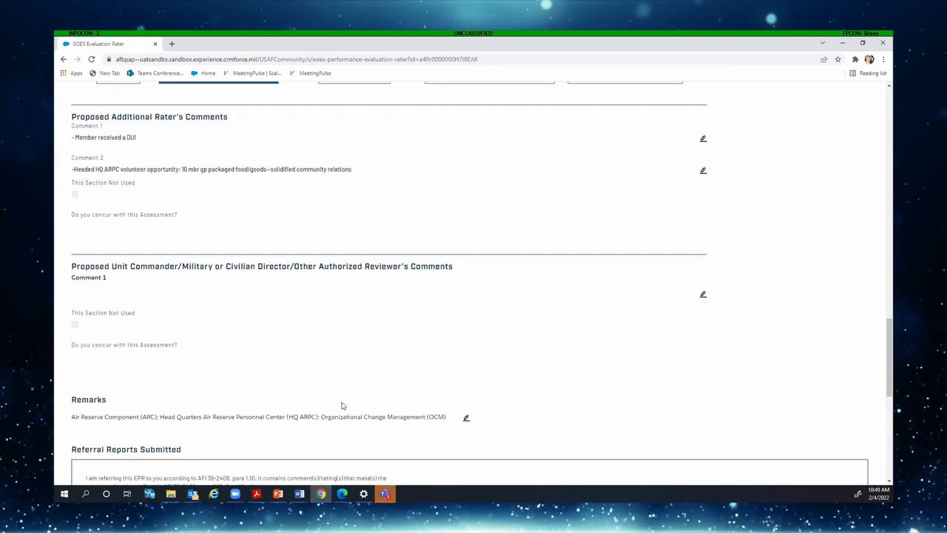
scroll(352, 387, down, 3)
scroll(351, 383, down, 3)
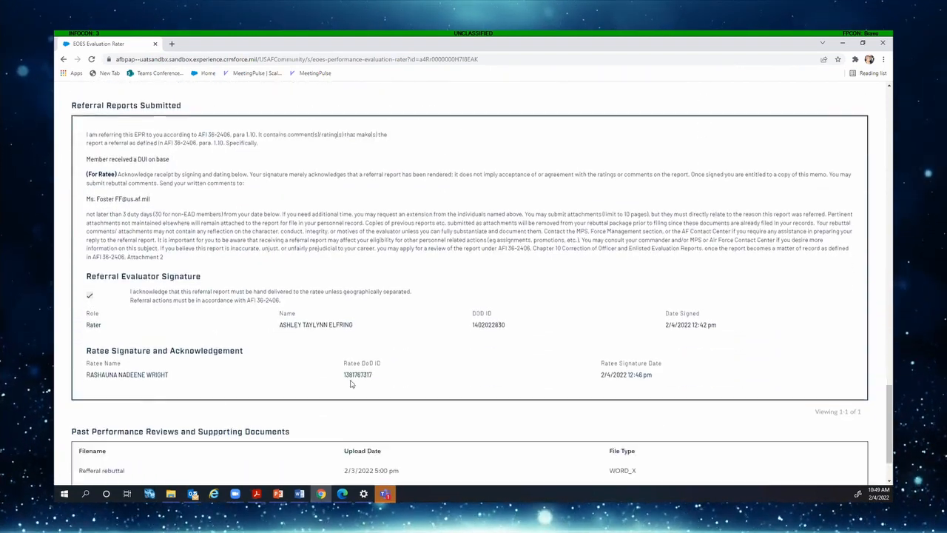
scroll(360, 289, down, 1)
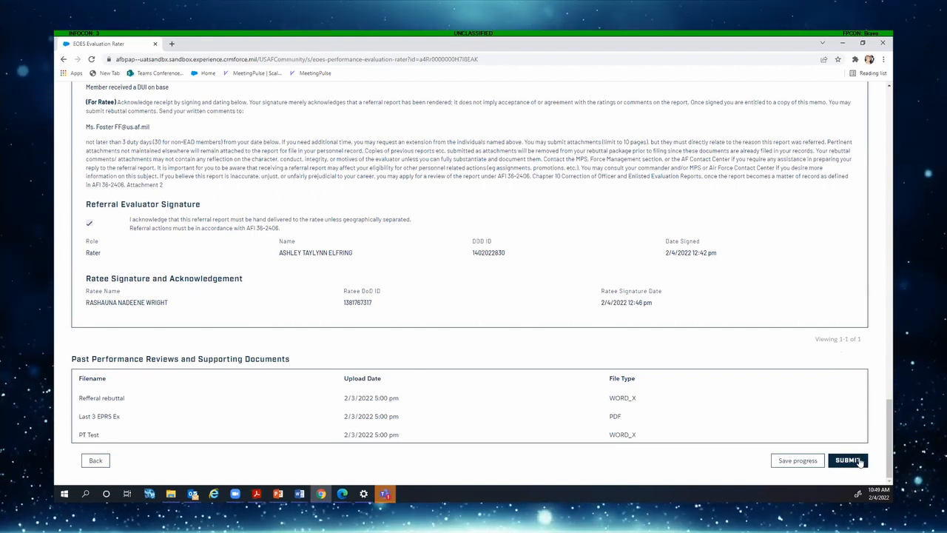
click(848, 461)
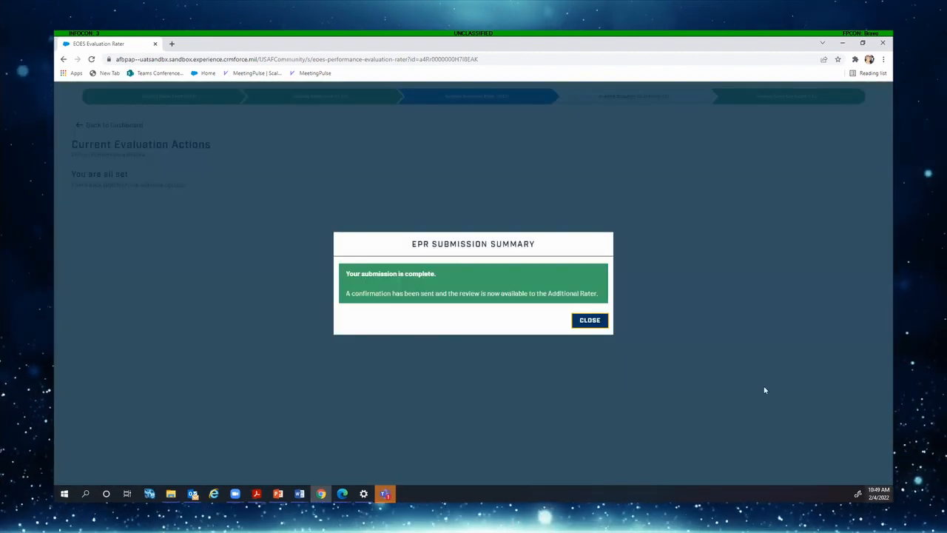
click(597, 322)
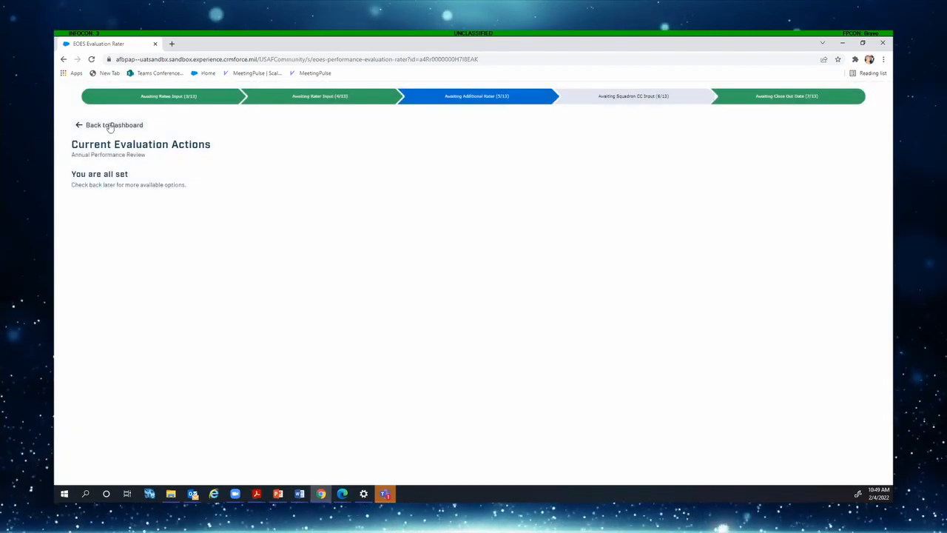
click(109, 126)
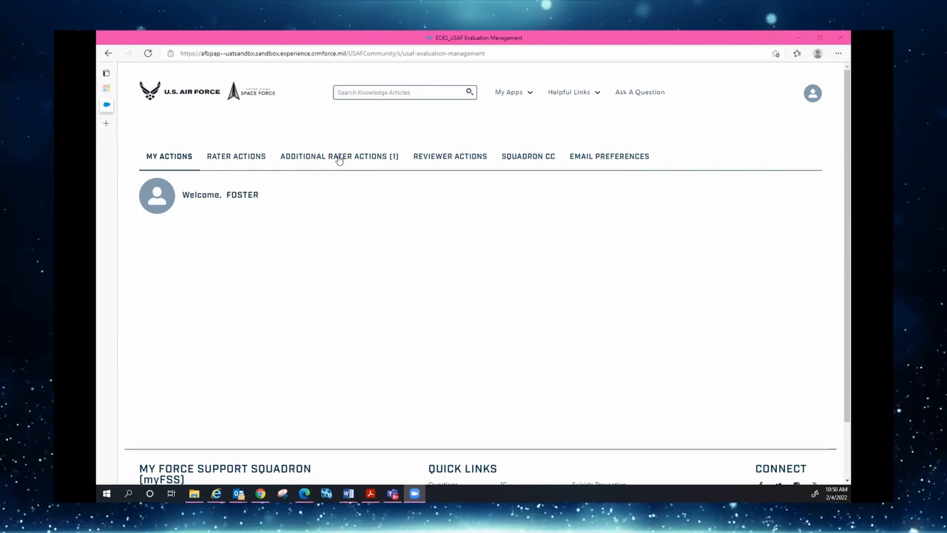
From the Additional Rater Actions tab, continue the ratee's pending performance evaluation
click(338, 159)
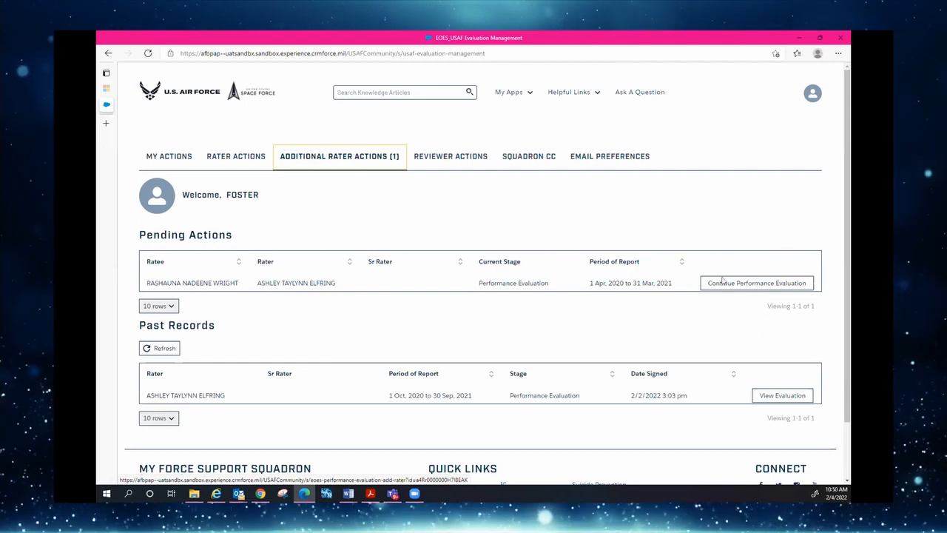
click(754, 285)
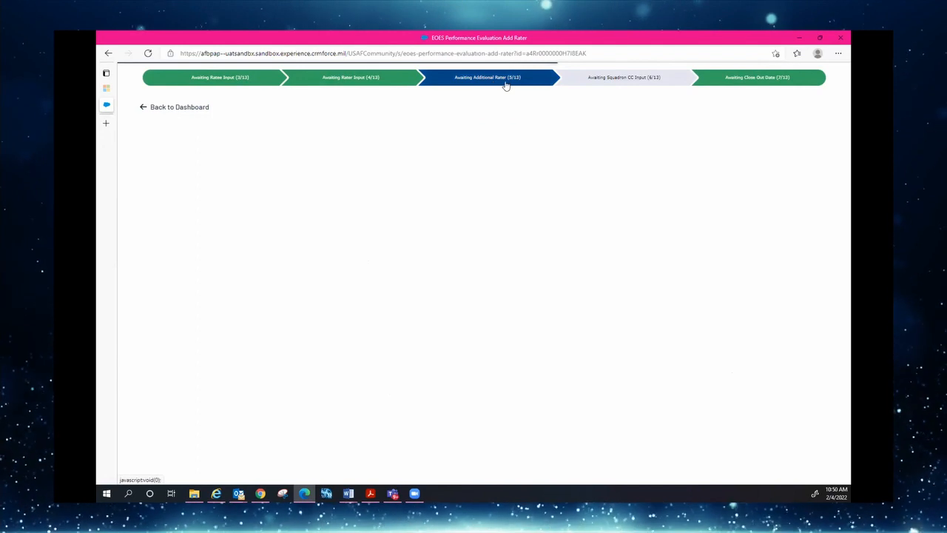
Collapse the ratee, rater and additional rater identification data, save, and dismiss the character limit notice
click(479, 76)
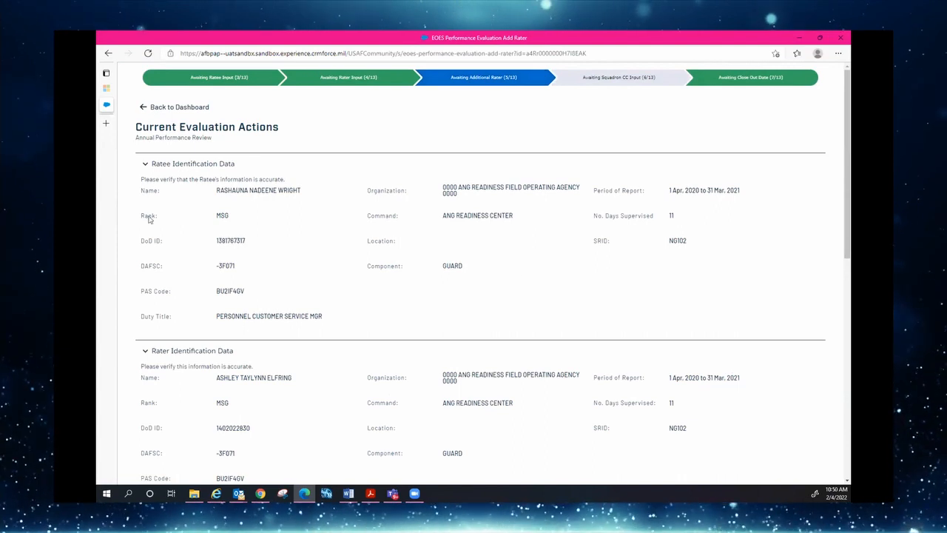
click(146, 167)
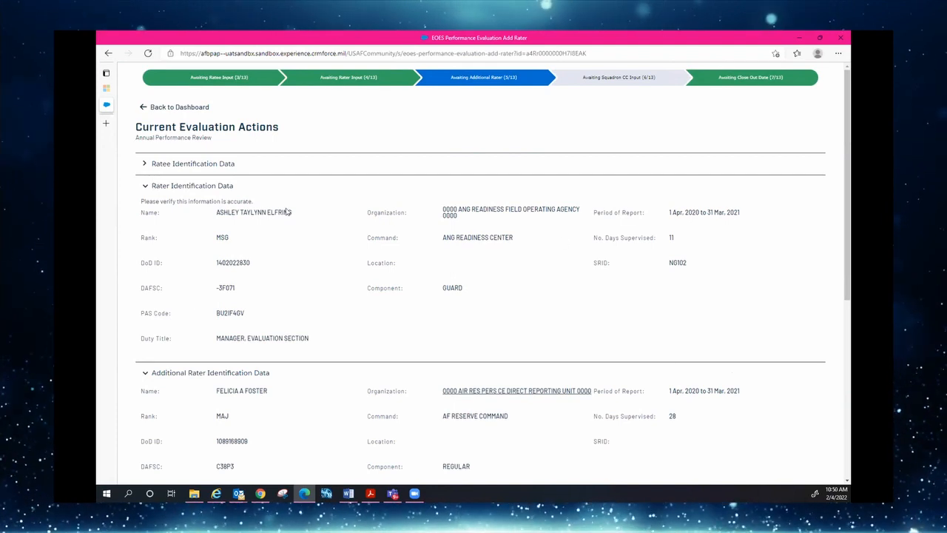
click(146, 187)
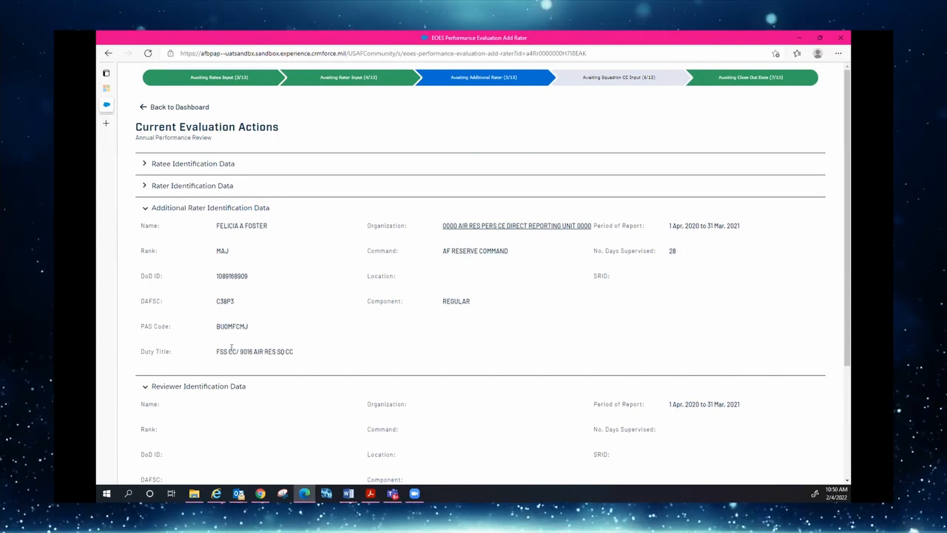
click(146, 211)
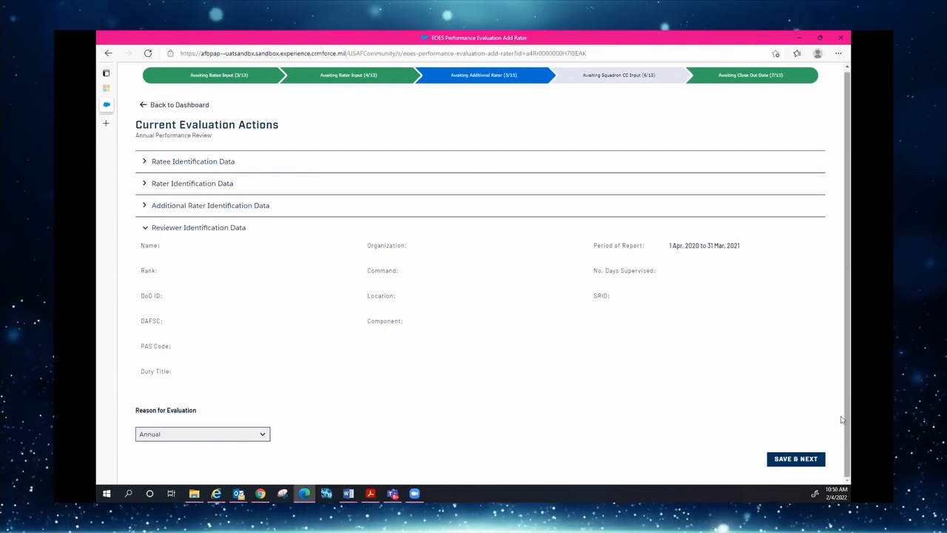
click(794, 459)
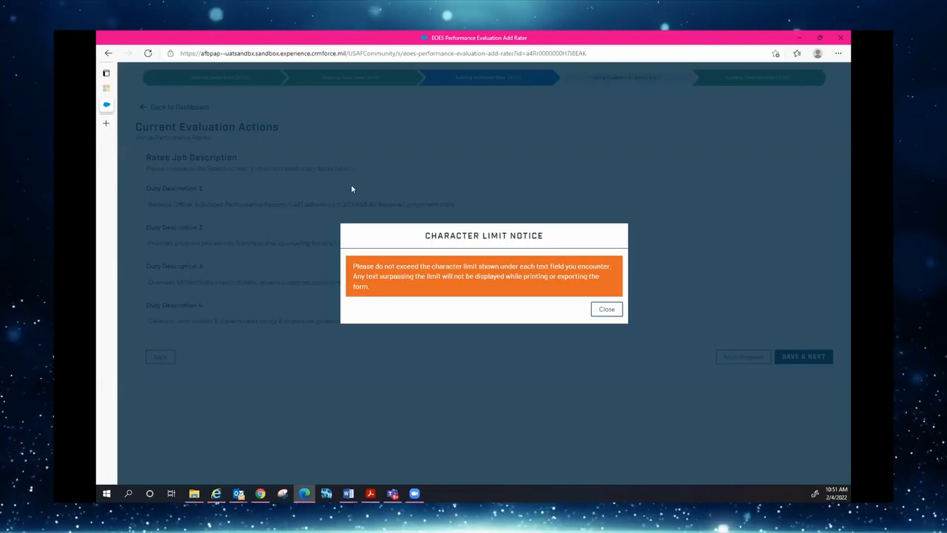
click(606, 310)
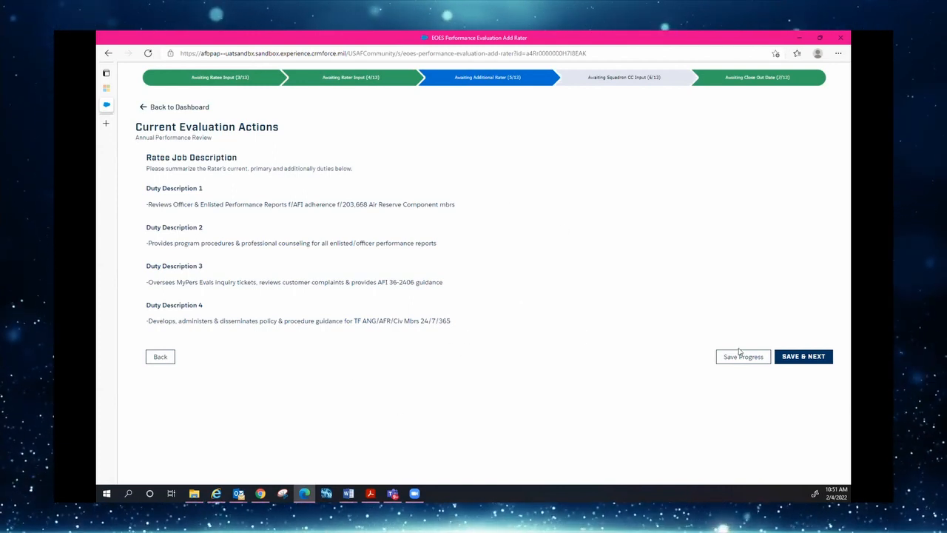
Save the job description and scroll down the performance page to the concurrence options
click(803, 358)
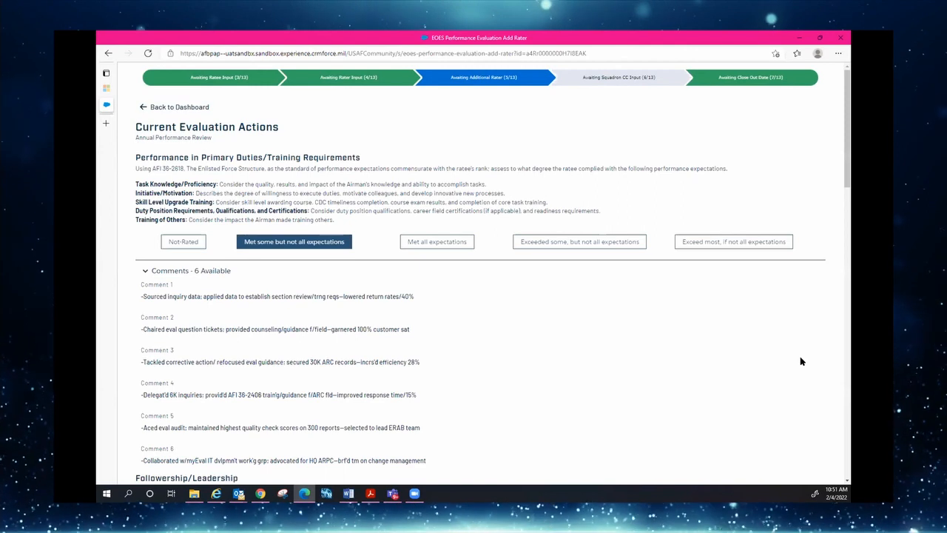
scroll(622, 366, down, 1)
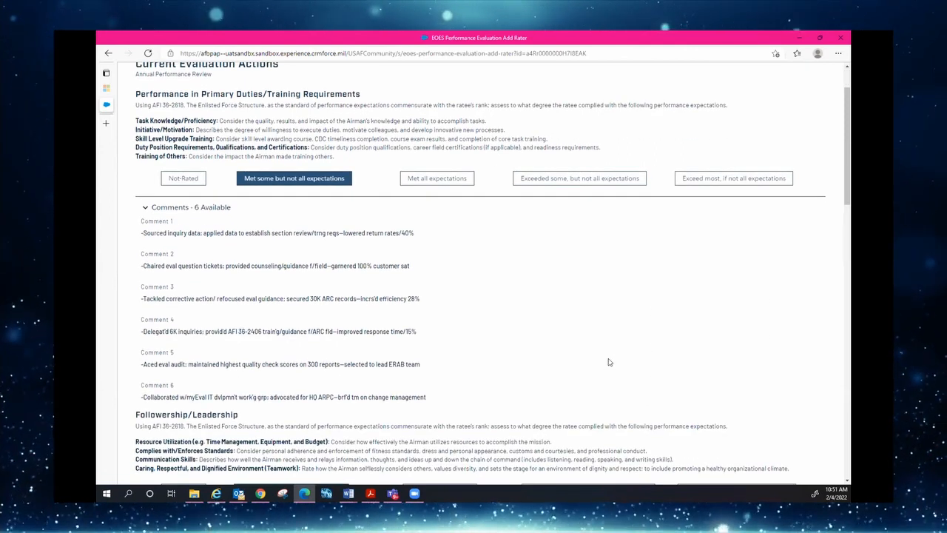
scroll(609, 362, down, 3)
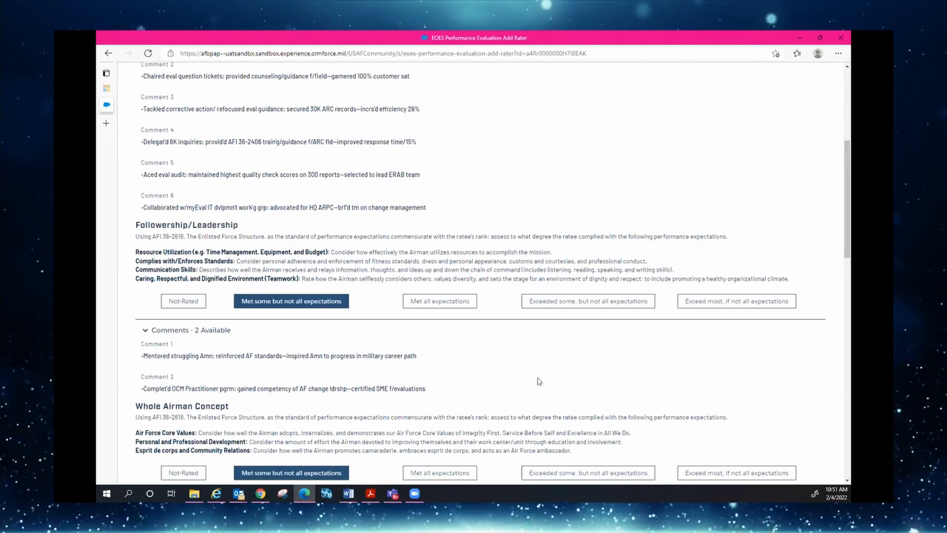
scroll(537, 381, down, 2)
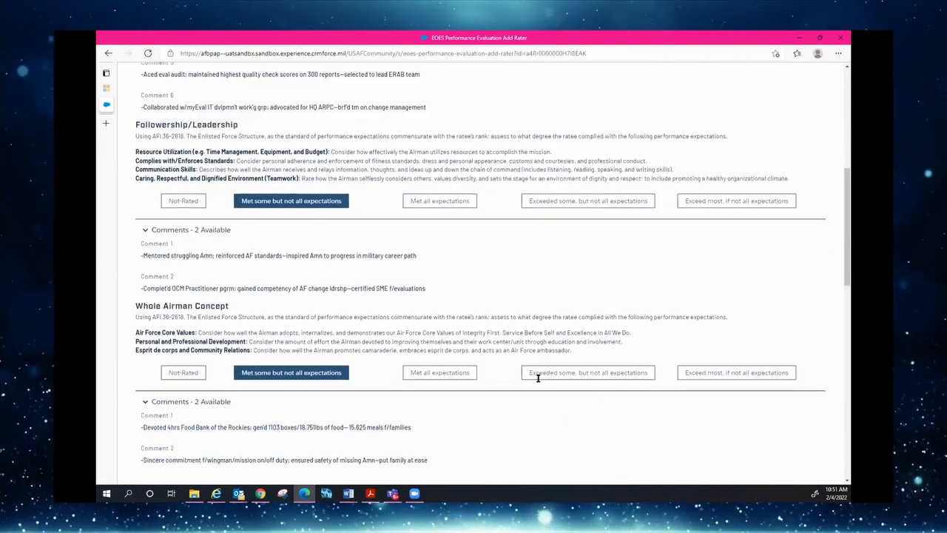
scroll(538, 382, down, 1)
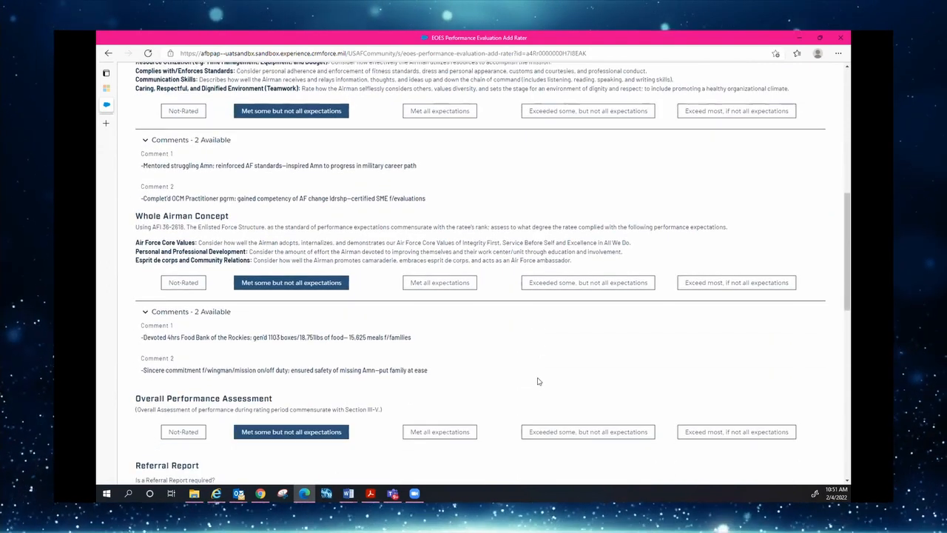
scroll(538, 381, down, 1)
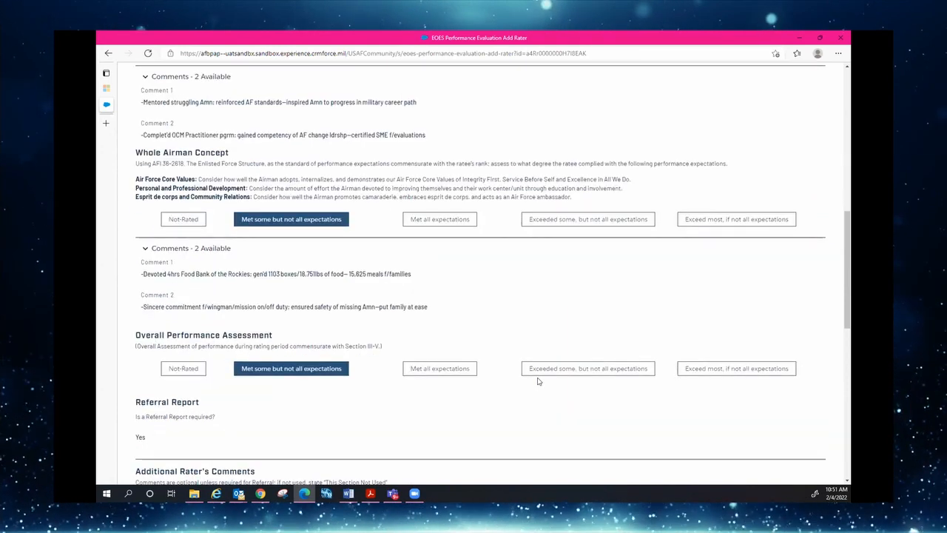
scroll(537, 381, down, 1)
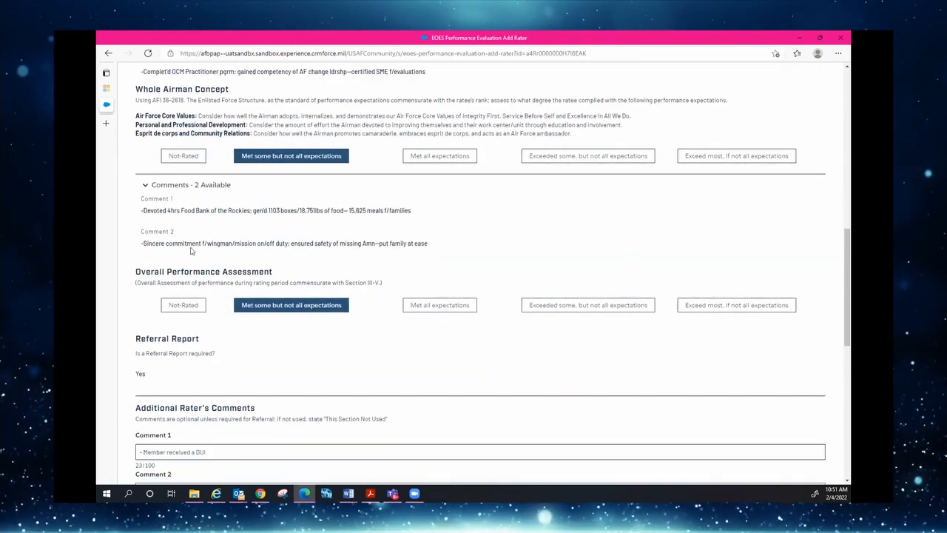
scroll(257, 362, down, 3)
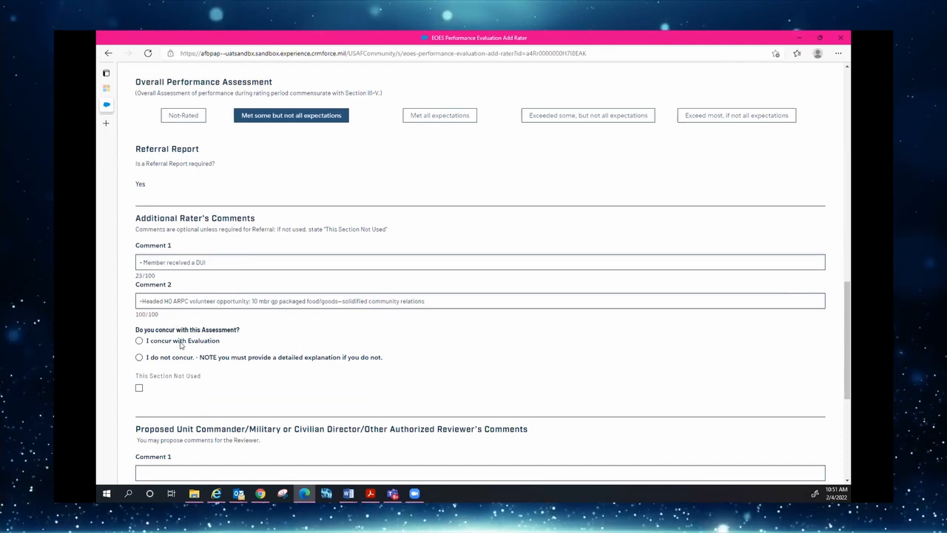
Choose 'I concur with Evaluation' as additional rater and scroll to the page's bottom buttons
click(139, 341)
scroll(310, 391, down, 1)
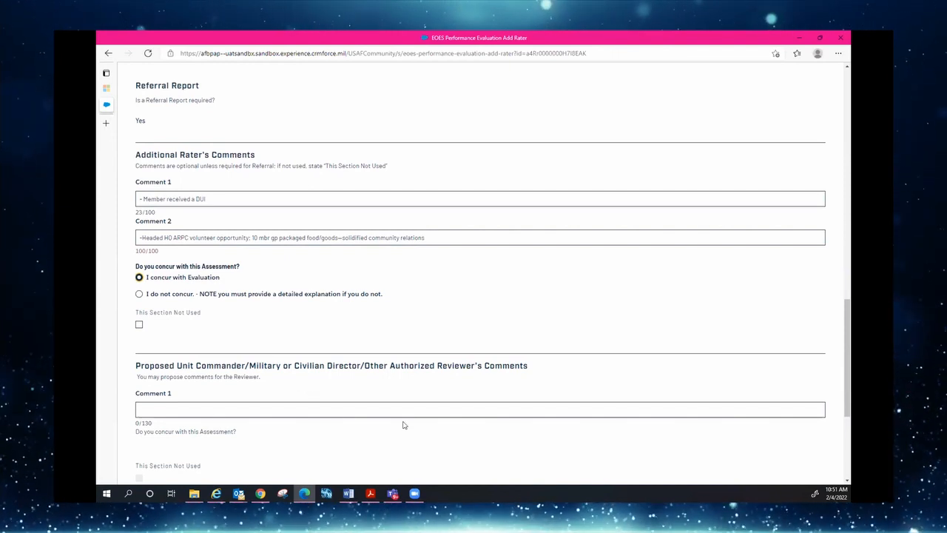
scroll(404, 423, down, 1)
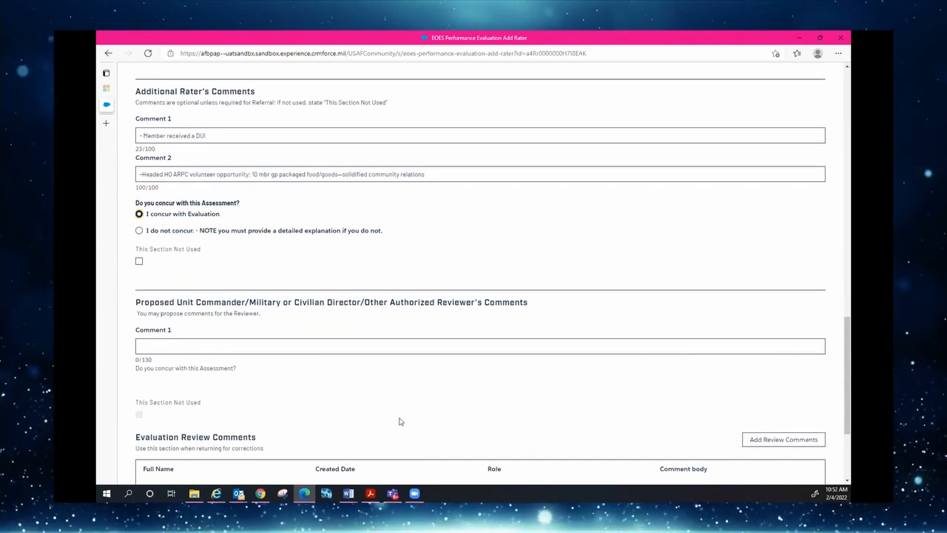
scroll(400, 421, down, 1)
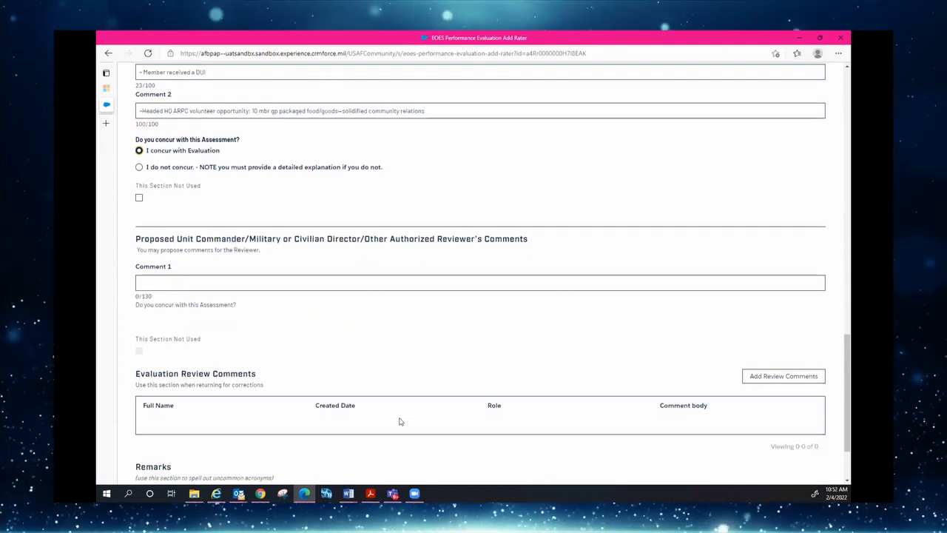
scroll(399, 421, down, 1)
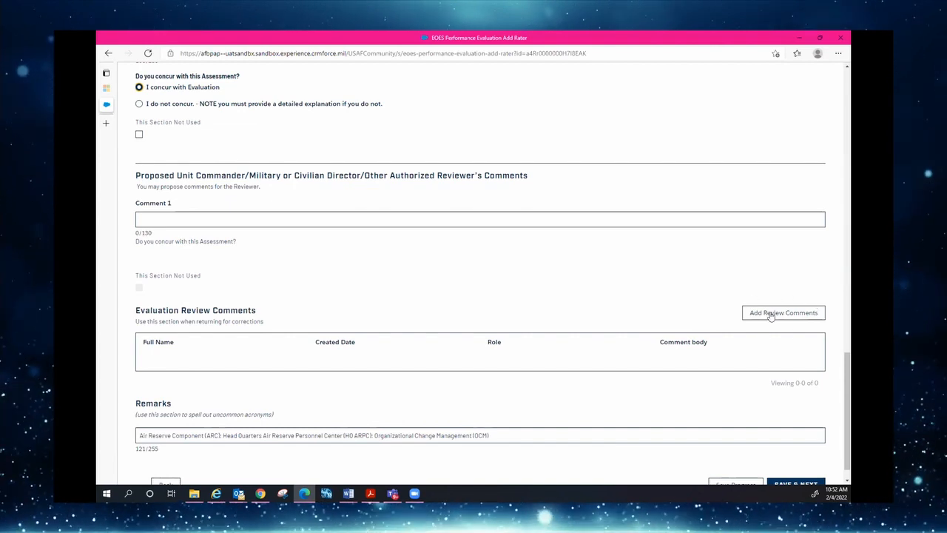
scroll(695, 319, down, 1)
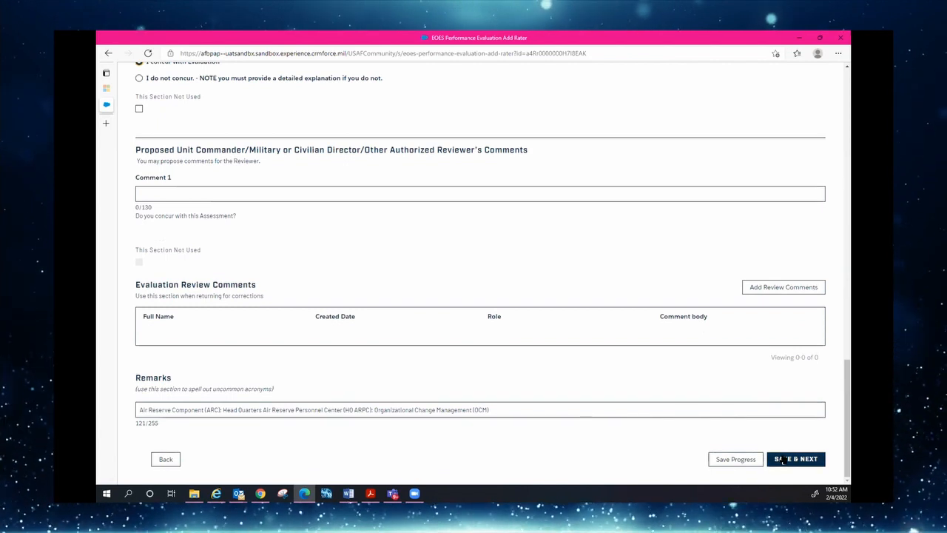
Save the additional rater's input and open the EPR Submission Summary from supporting documents
click(782, 459)
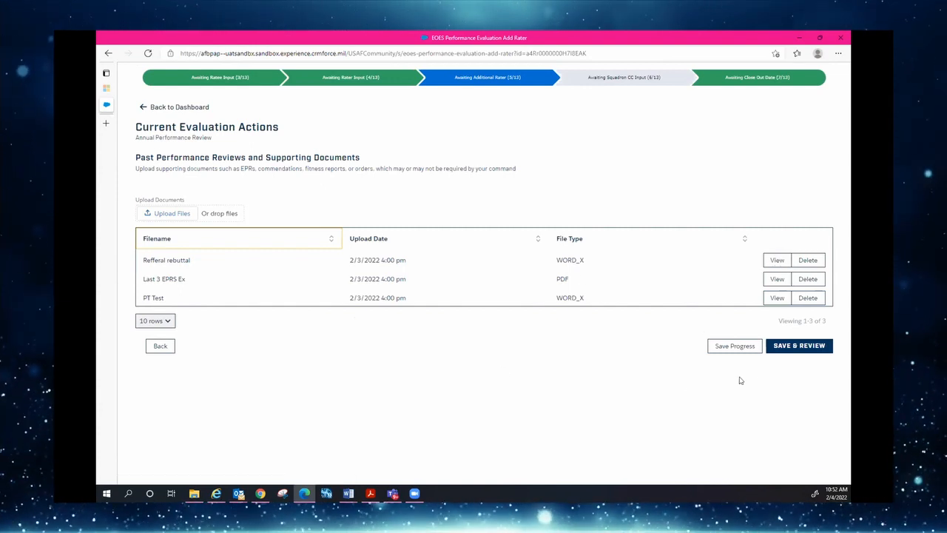
click(799, 346)
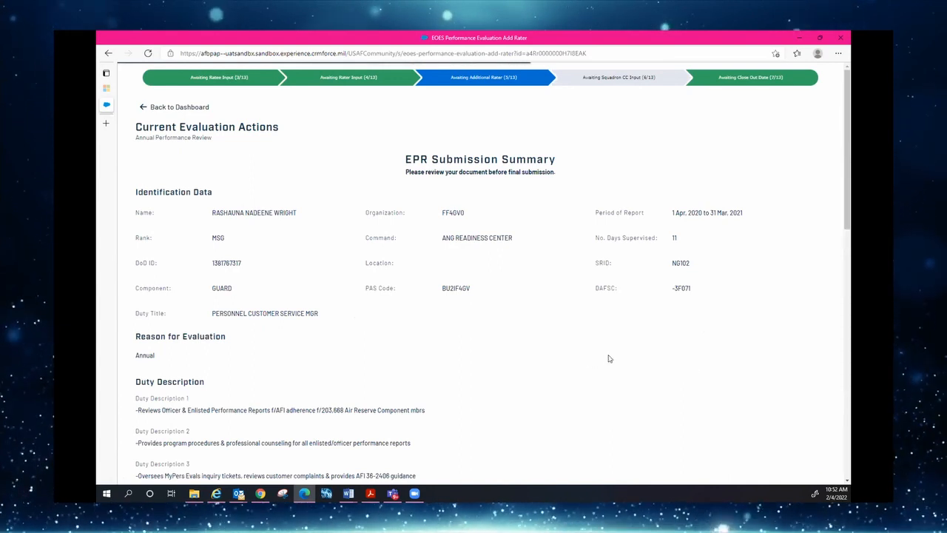
Review the entire EPR Submission Summary and submit it as additional rater
scroll(608, 359, down, 1)
scroll(609, 358, down, 3)
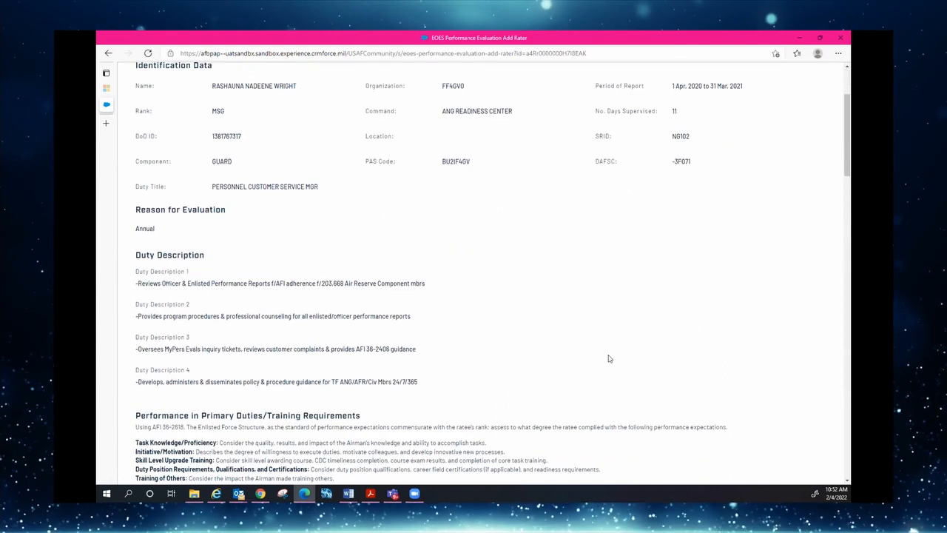
scroll(609, 359, down, 3)
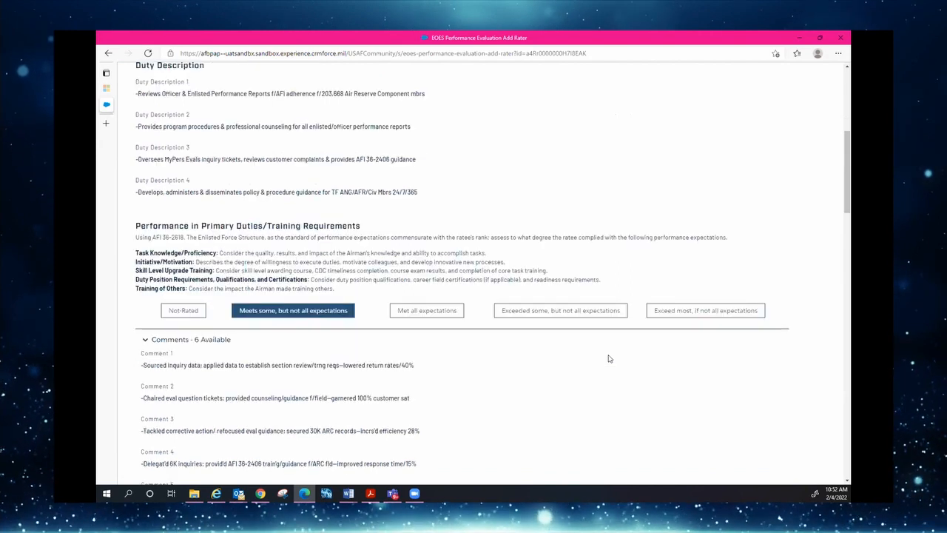
scroll(609, 359, down, 3)
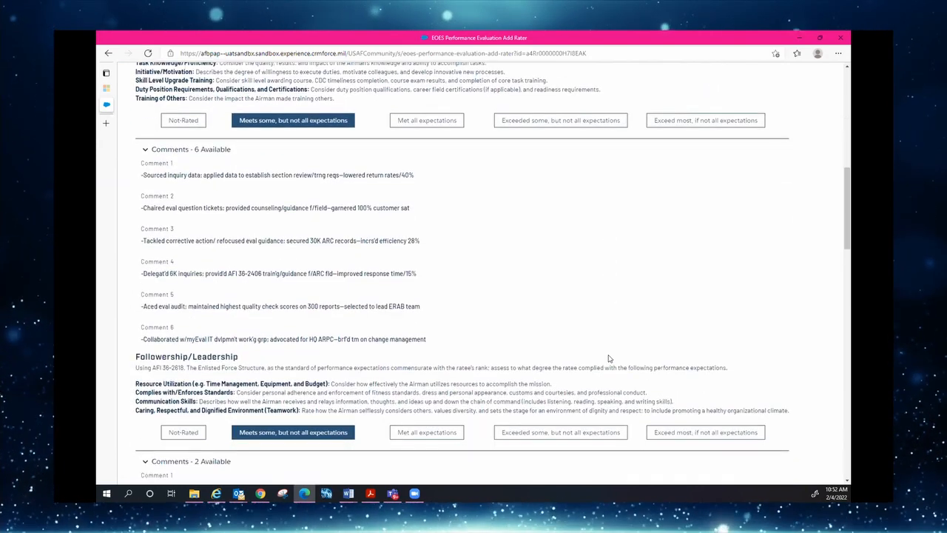
scroll(609, 359, down, 1)
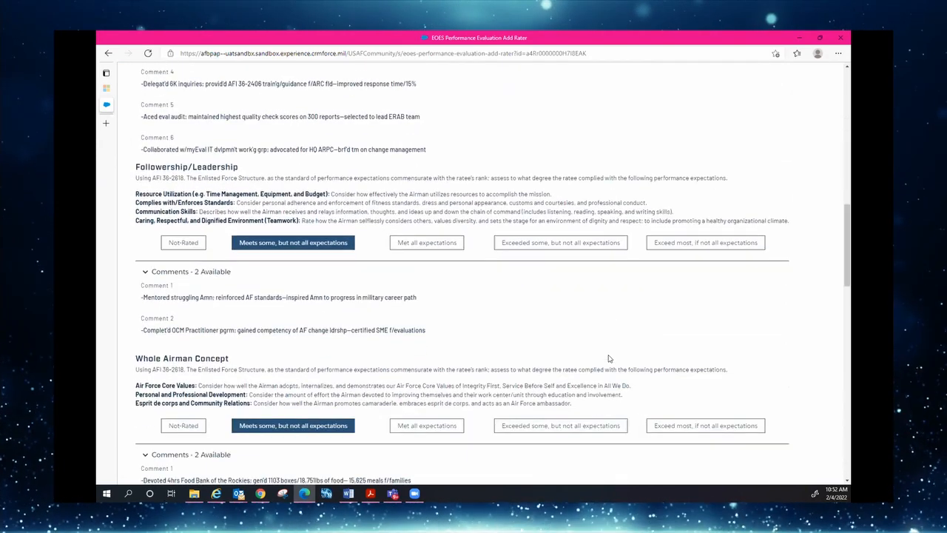
scroll(609, 359, down, 3)
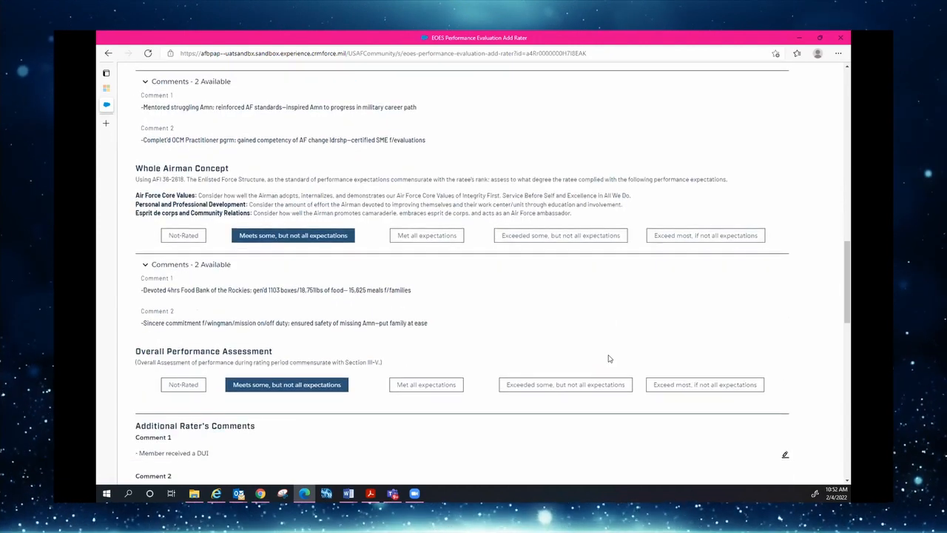
scroll(608, 359, down, 2)
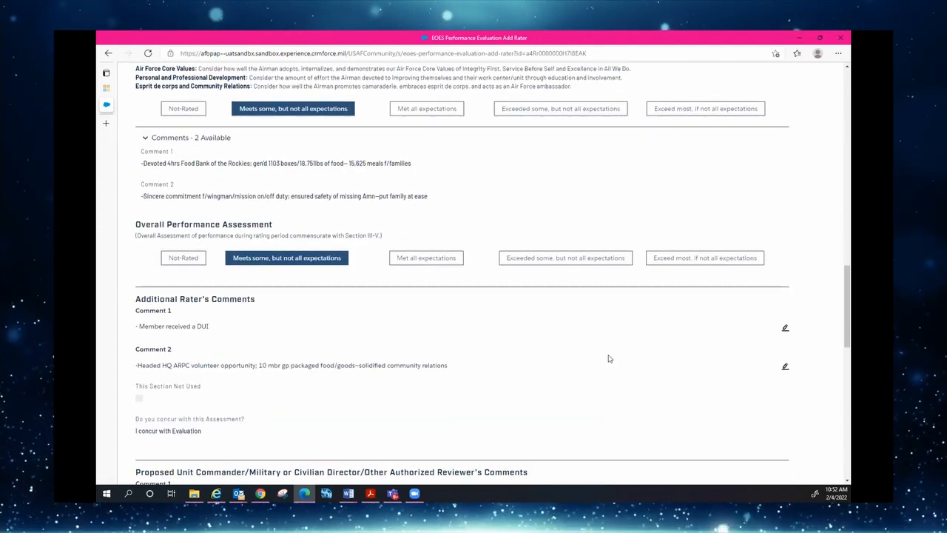
scroll(609, 359, down, 1)
scroll(609, 359, down, 2)
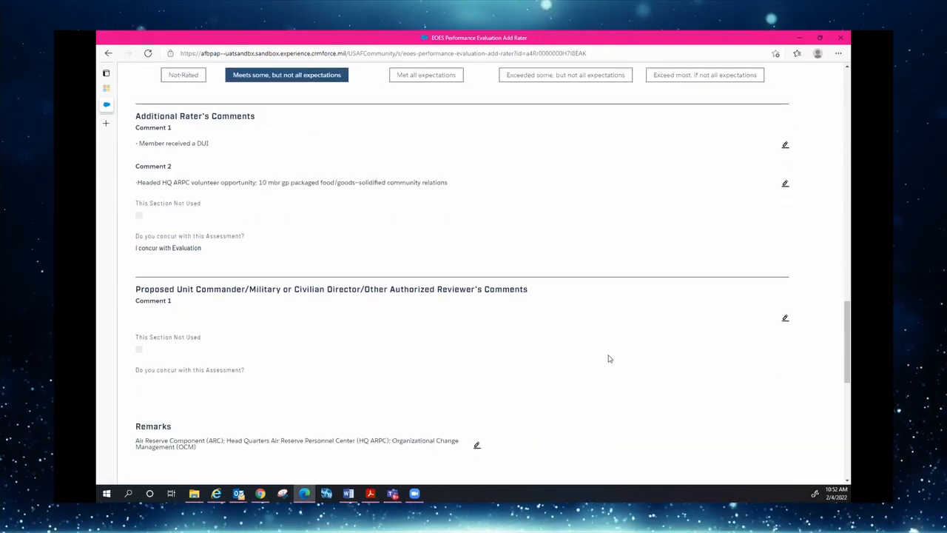
scroll(609, 359, down, 1)
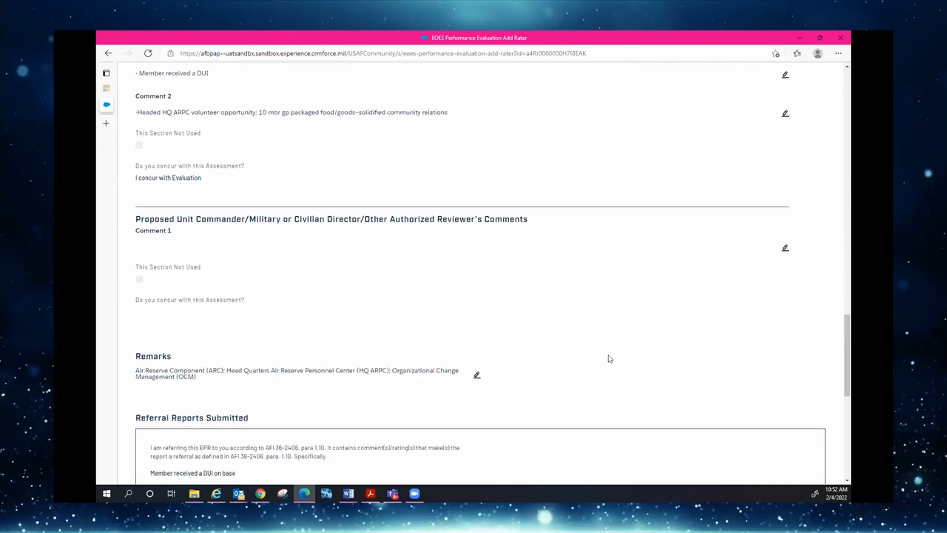
scroll(609, 358, down, 5)
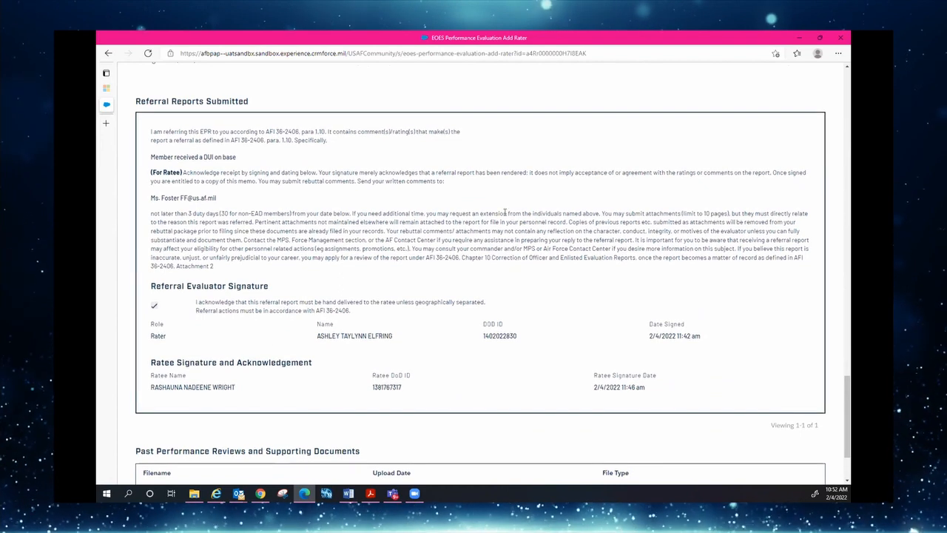
scroll(425, 266, down, 2)
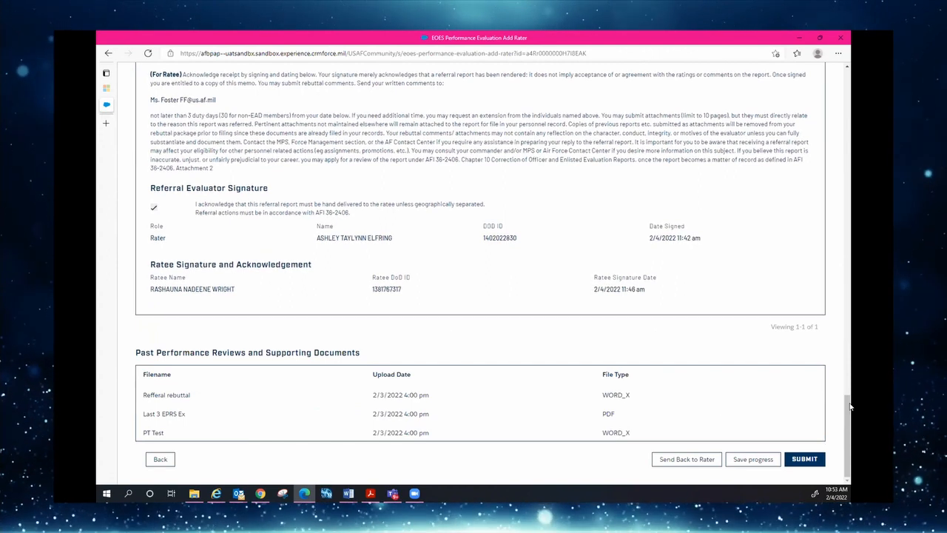
click(800, 459)
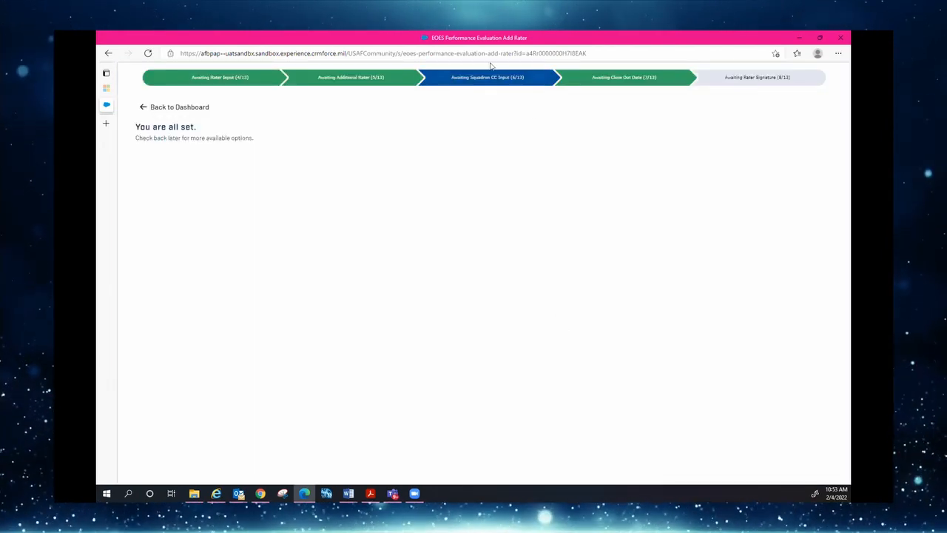
Go back to the evaluation dashboard and bring up the My Apps list
click(167, 108)
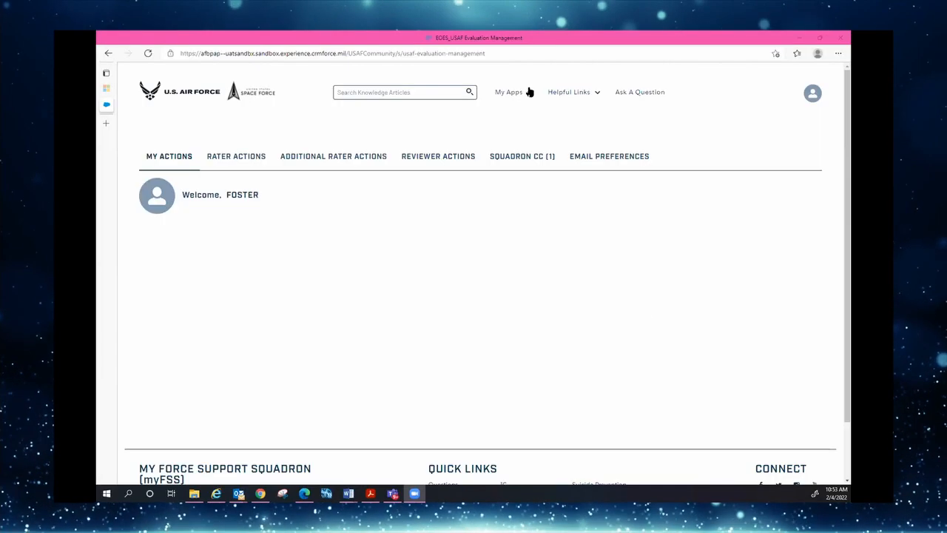
click(528, 93)
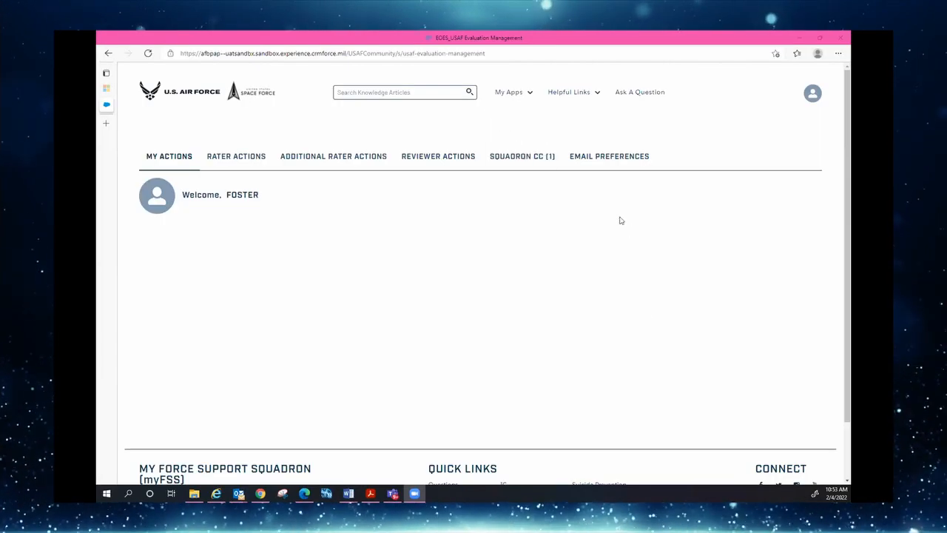
Open the pending evaluation under SQUADRON CC, collapse the three identification sections, and save
click(517, 160)
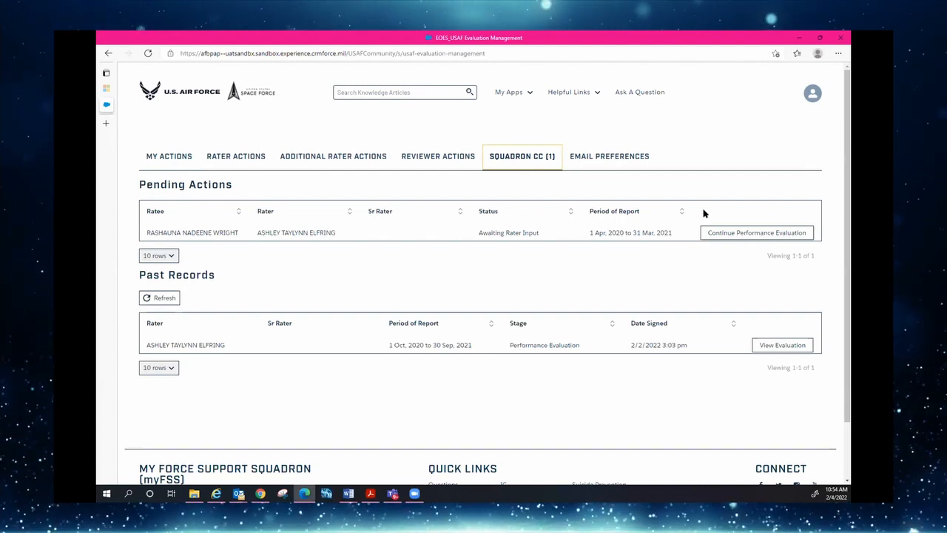
click(733, 234)
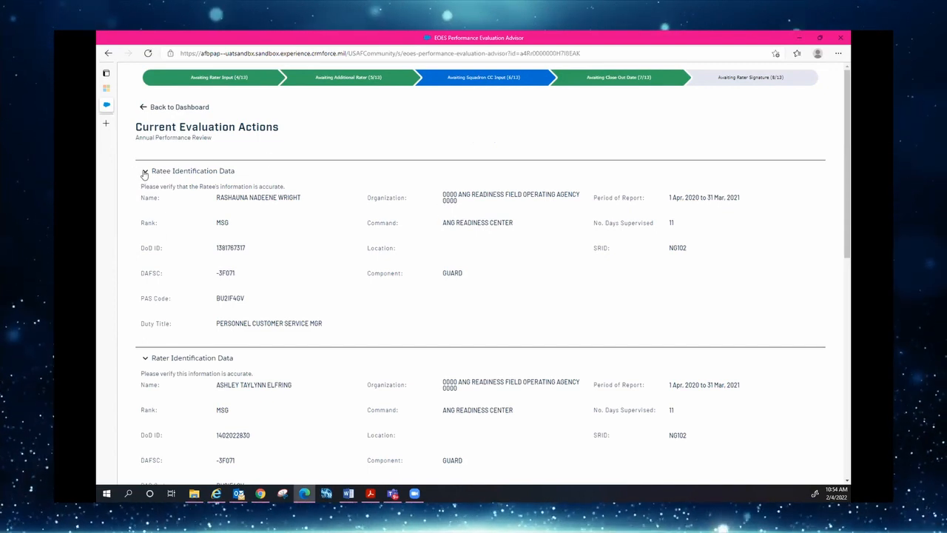
click(145, 172)
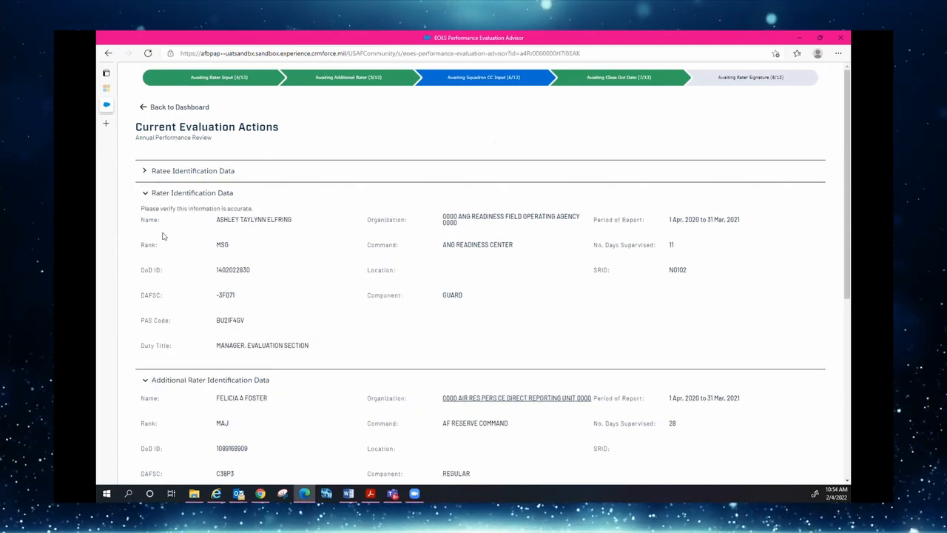
click(143, 193)
scroll(222, 185, down, 1)
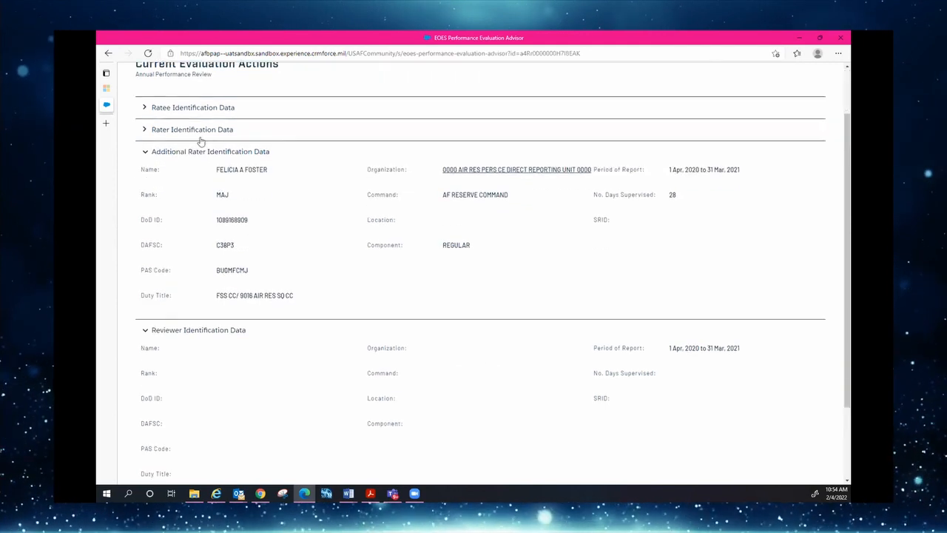
click(145, 151)
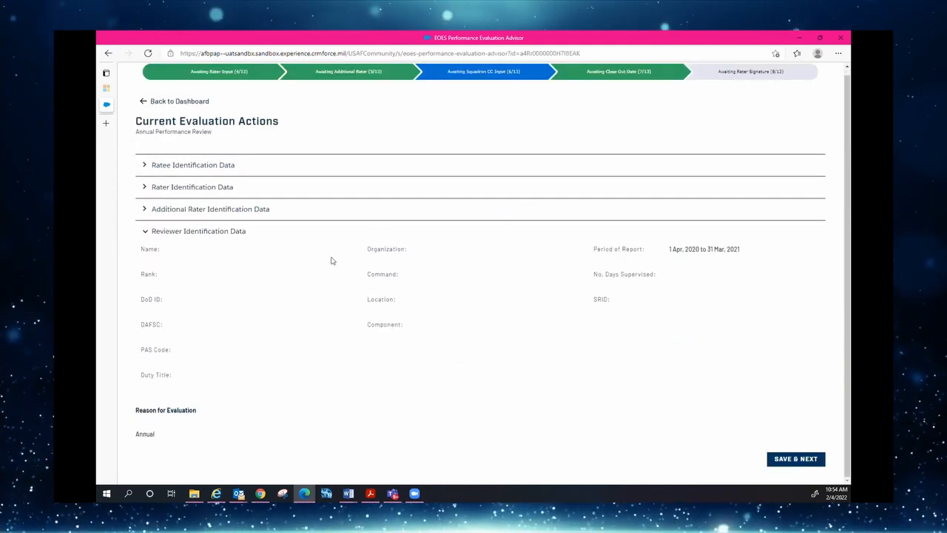
click(782, 459)
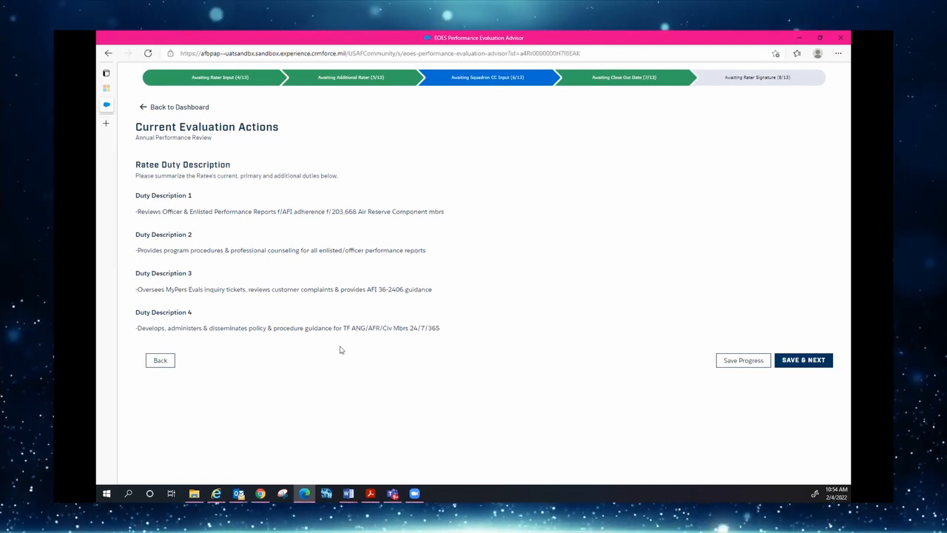
Pass the duty descriptions, select 'I concur with Evaluation' as unit commander, and save the page
click(793, 361)
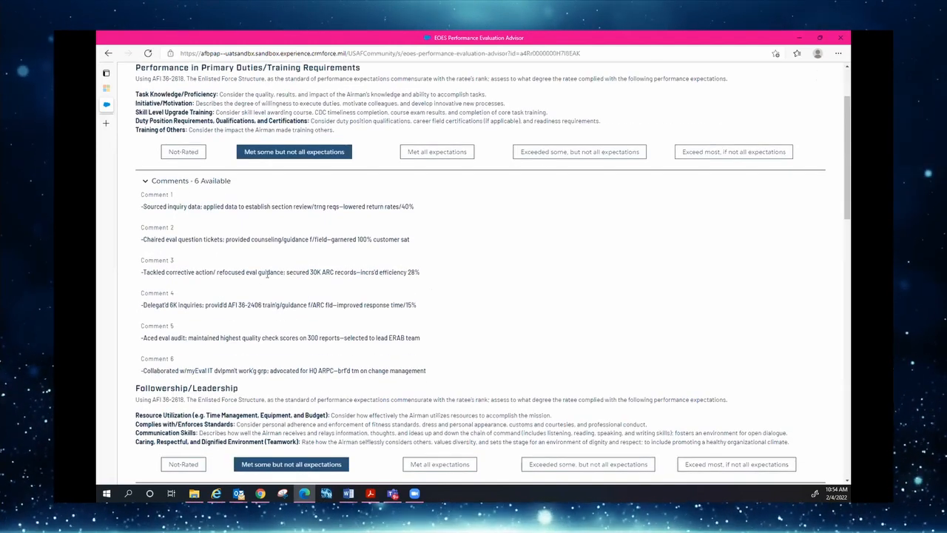
scroll(268, 274, down, 5)
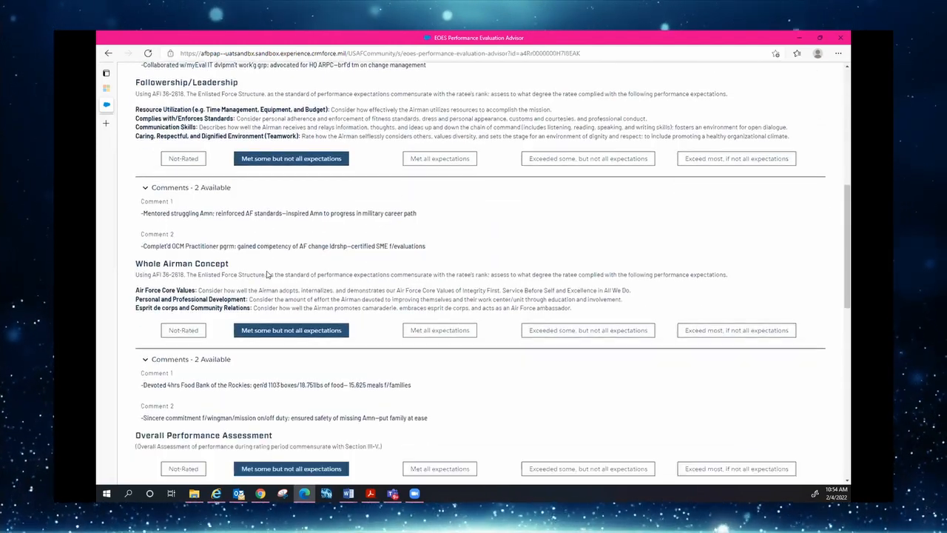
scroll(268, 274, down, 3)
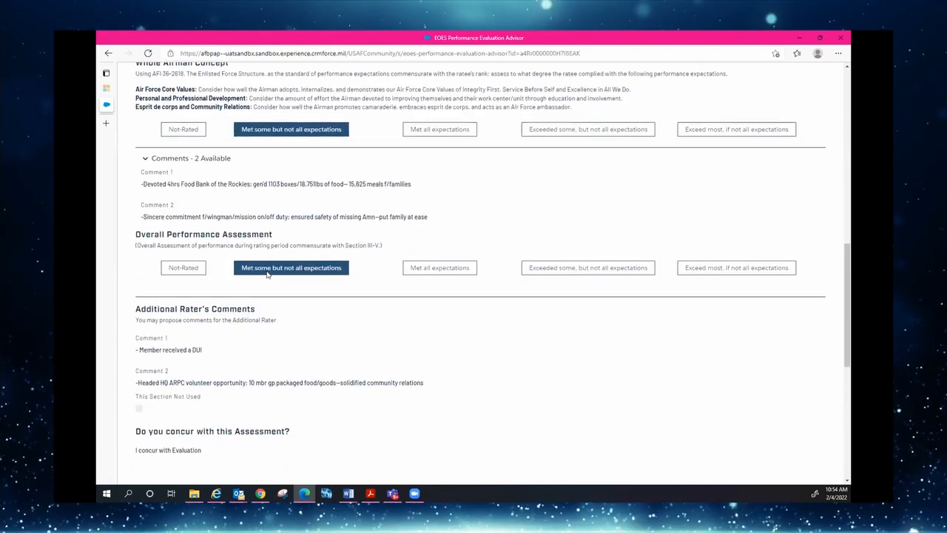
scroll(267, 274, down, 2)
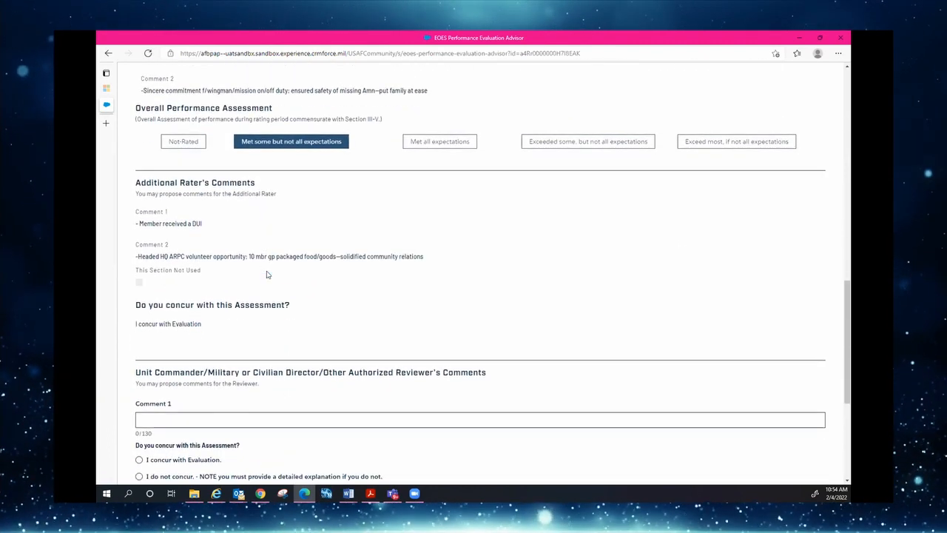
scroll(293, 275, down, 1)
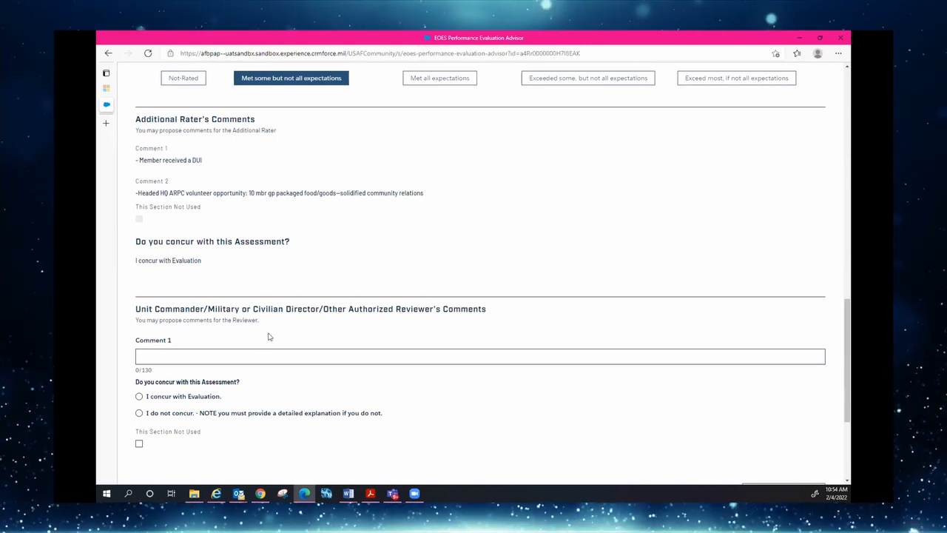
scroll(269, 336, down, 1)
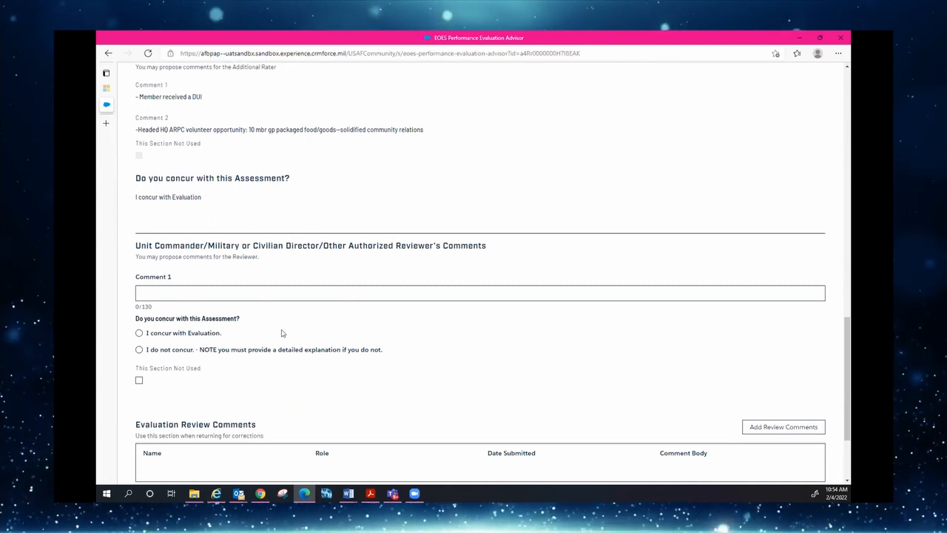
scroll(281, 333, down, 1)
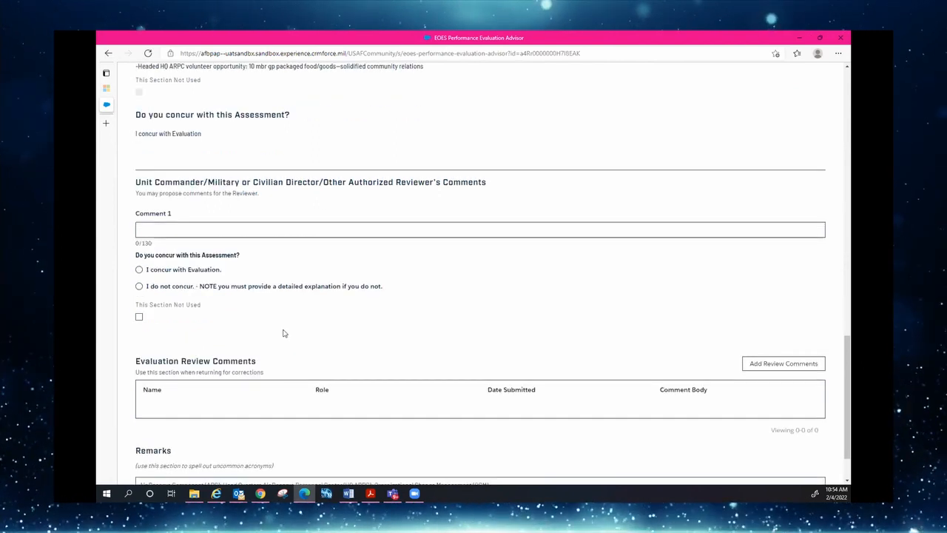
scroll(283, 333, down, 1)
scroll(294, 231, up, 3)
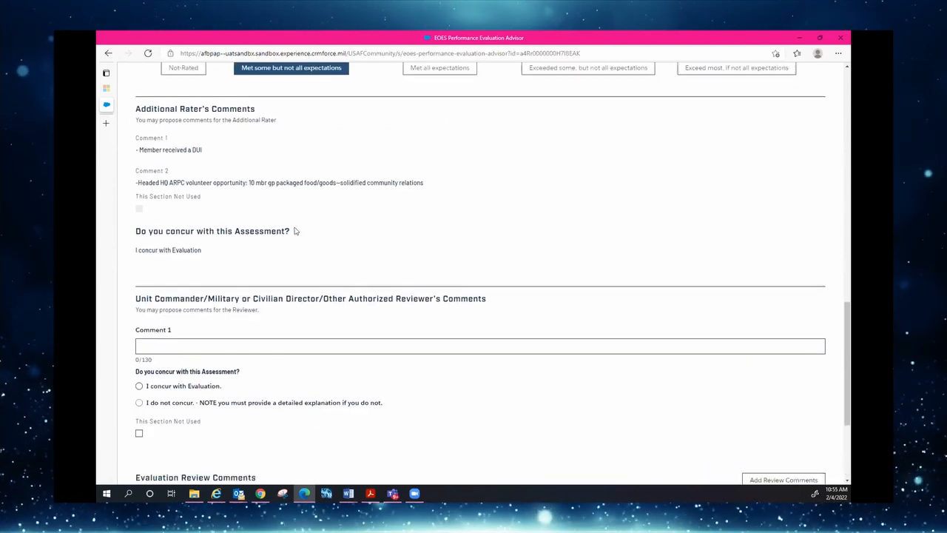
scroll(295, 230, down, 3)
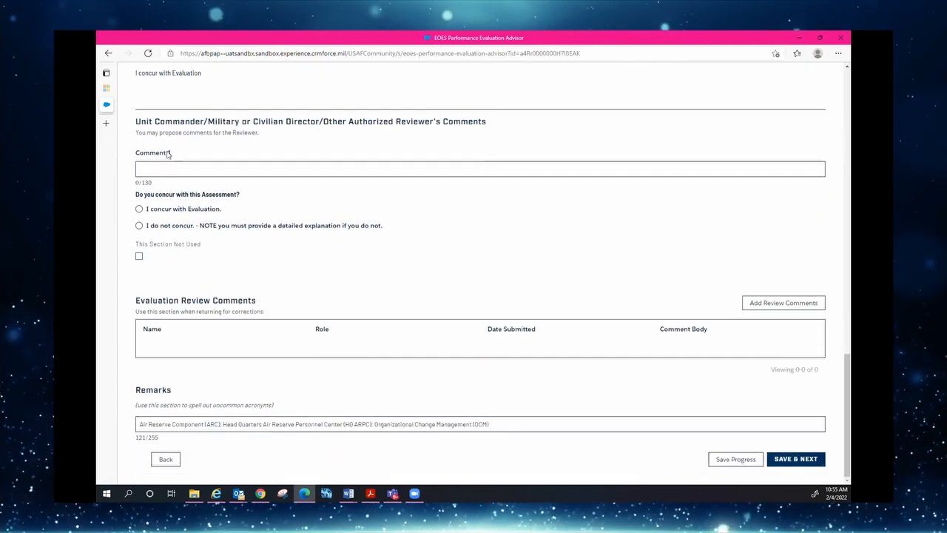
click(139, 209)
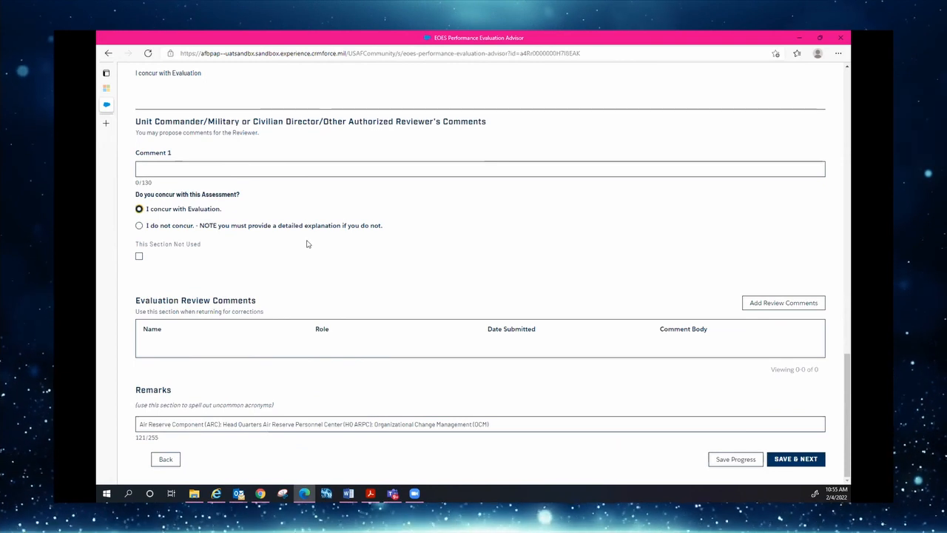
click(798, 462)
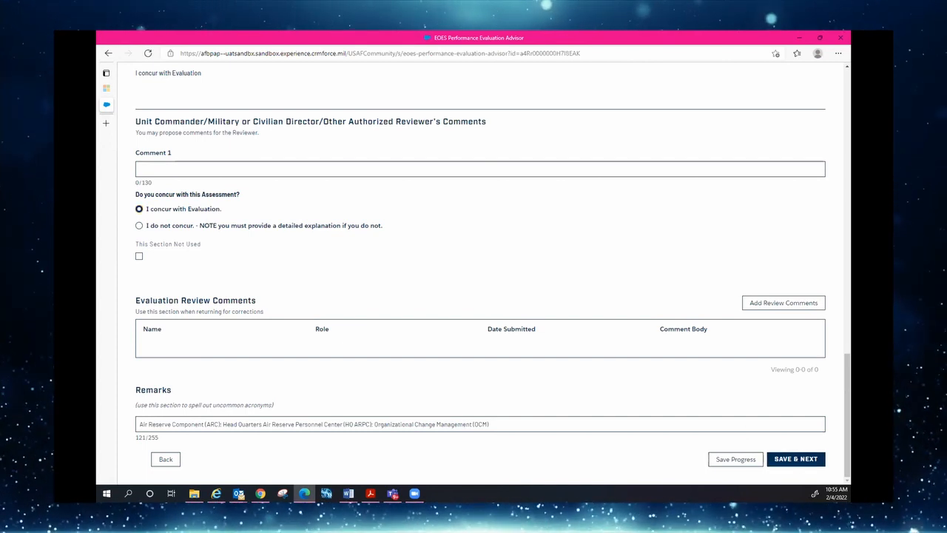
Enter the three future roles: Role 1, Role 2 and Role 3
click(769, 460)
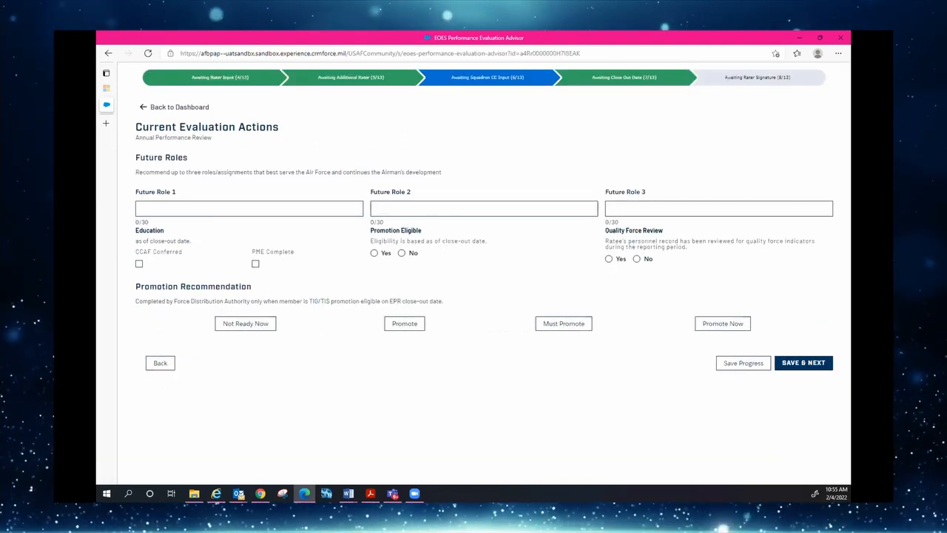
click(171, 211)
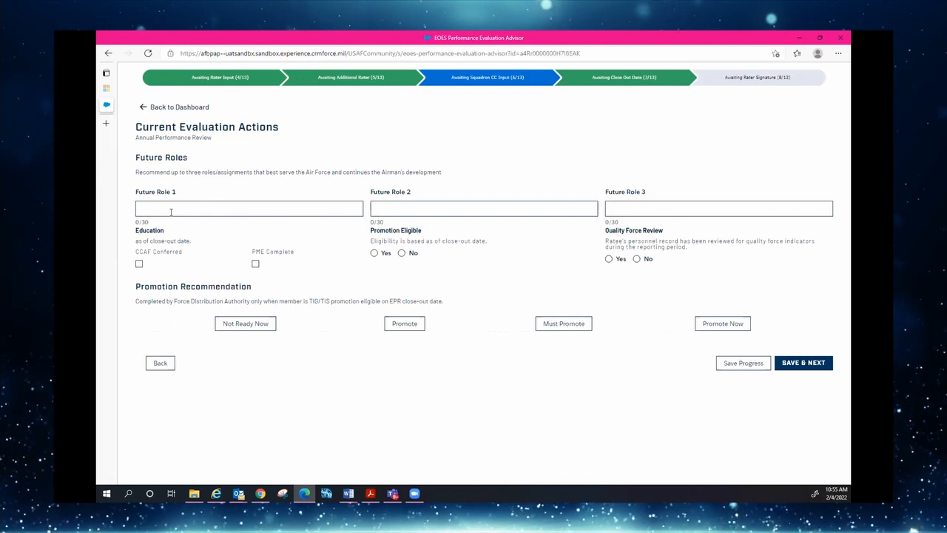
text(Role 1)
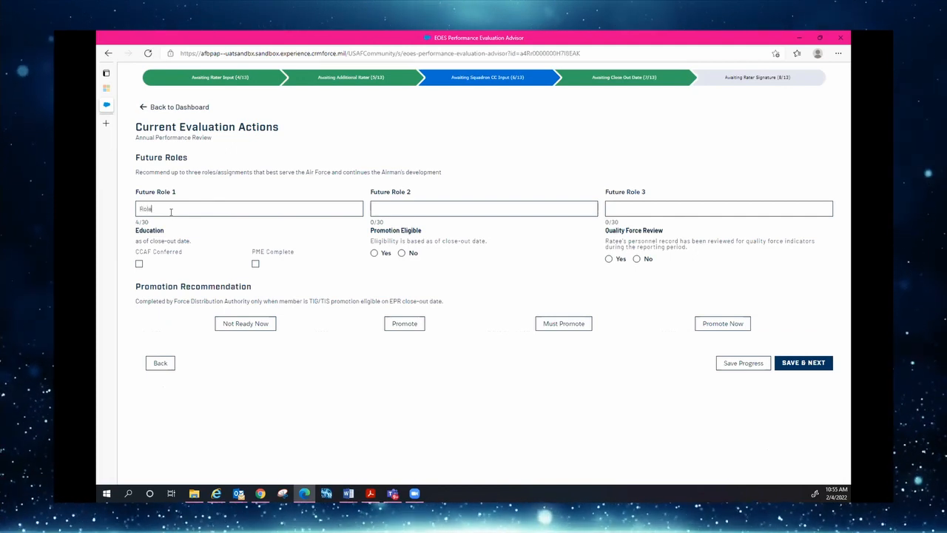
click(412, 210)
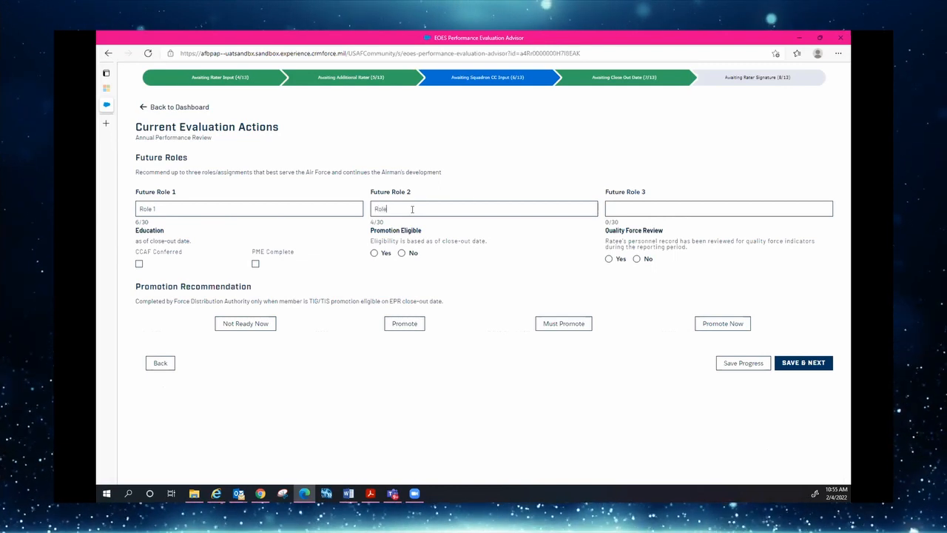
text(Role 2)
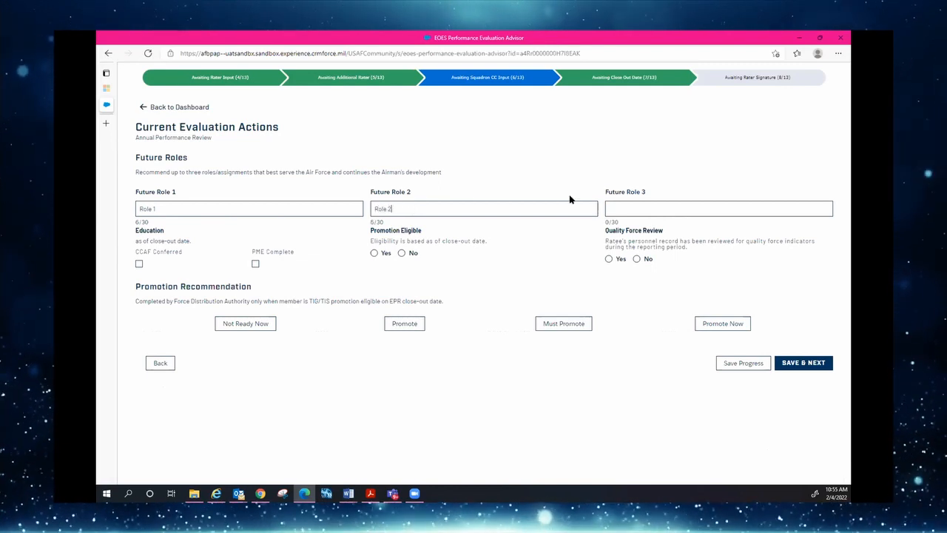
click(607, 212)
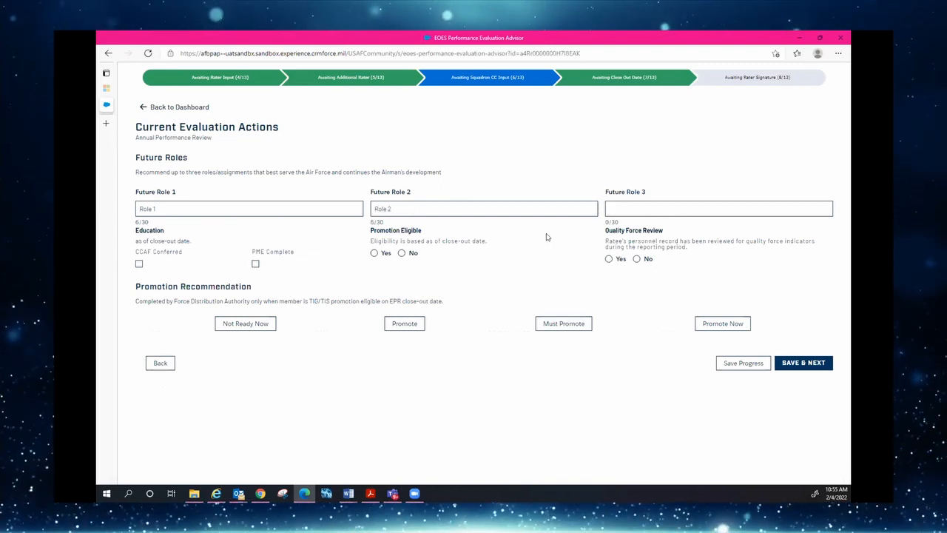
text(Role 3)
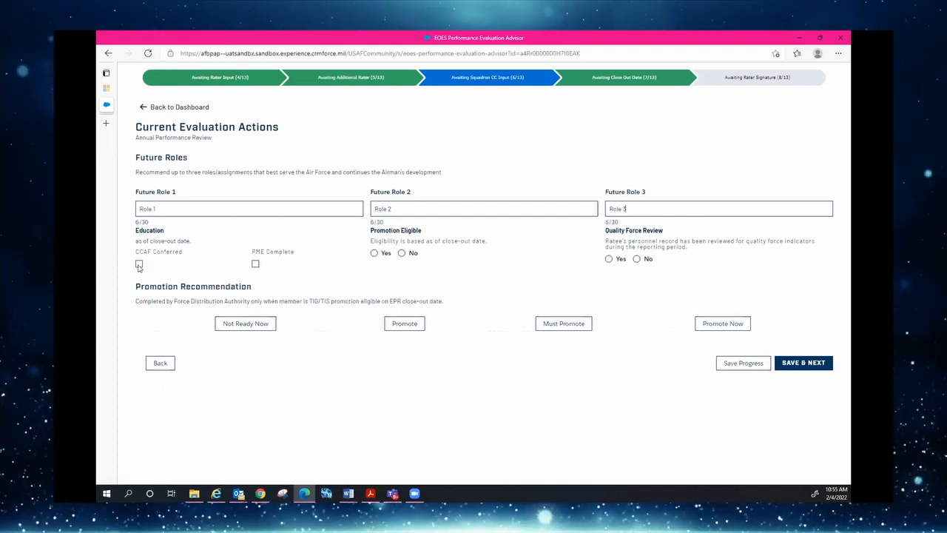
Mark PME complete, set promotion eligible, recommend Not Ready Now, and save
click(256, 264)
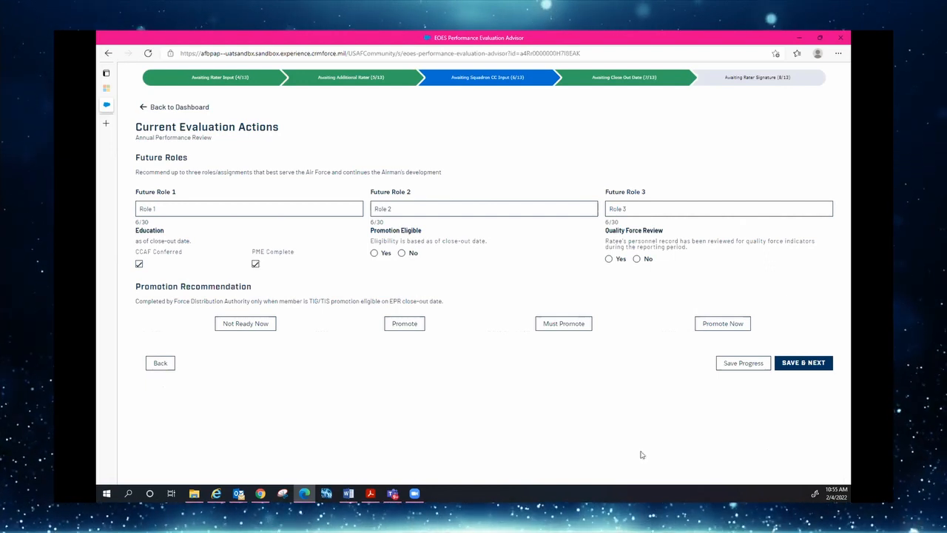
click(374, 253)
click(246, 324)
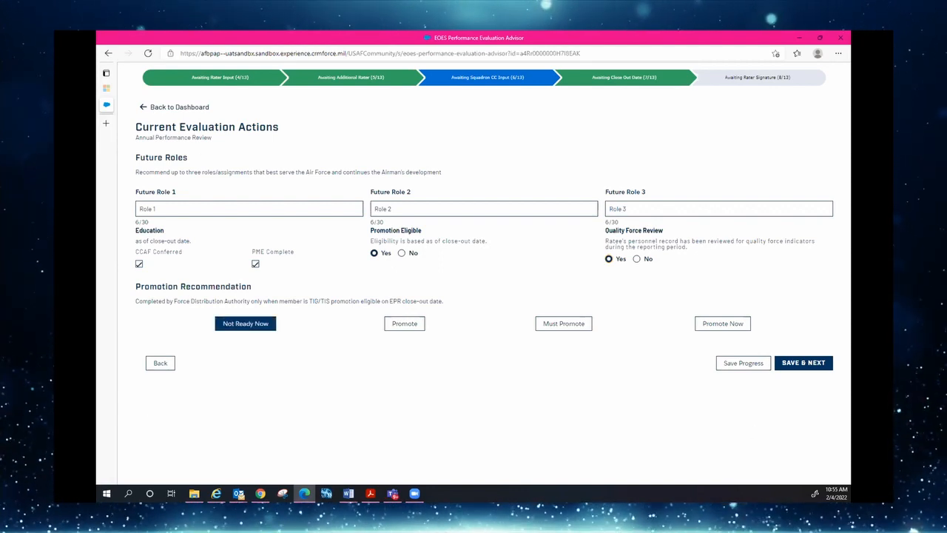
click(817, 363)
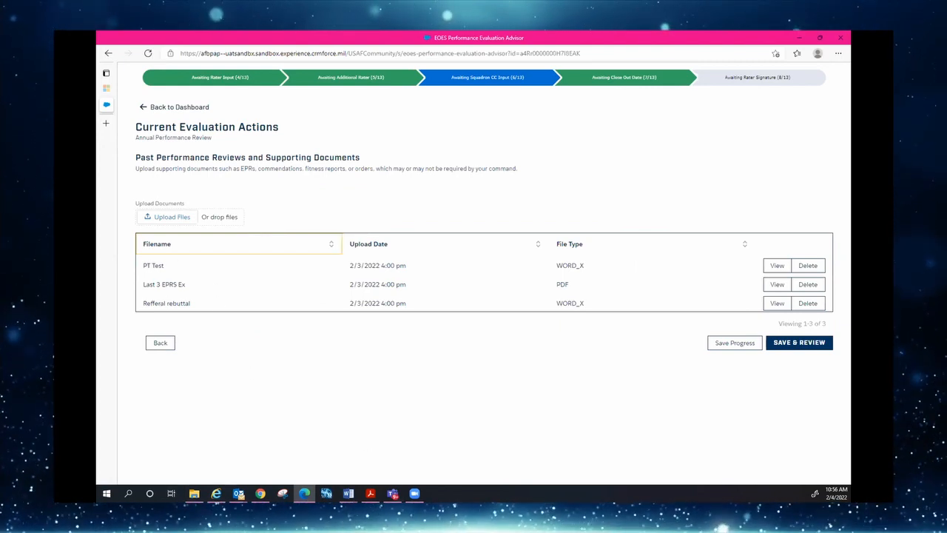
Review the EPR Submission Summary, submit the squadron commander's input, and close the confirmation
click(798, 345)
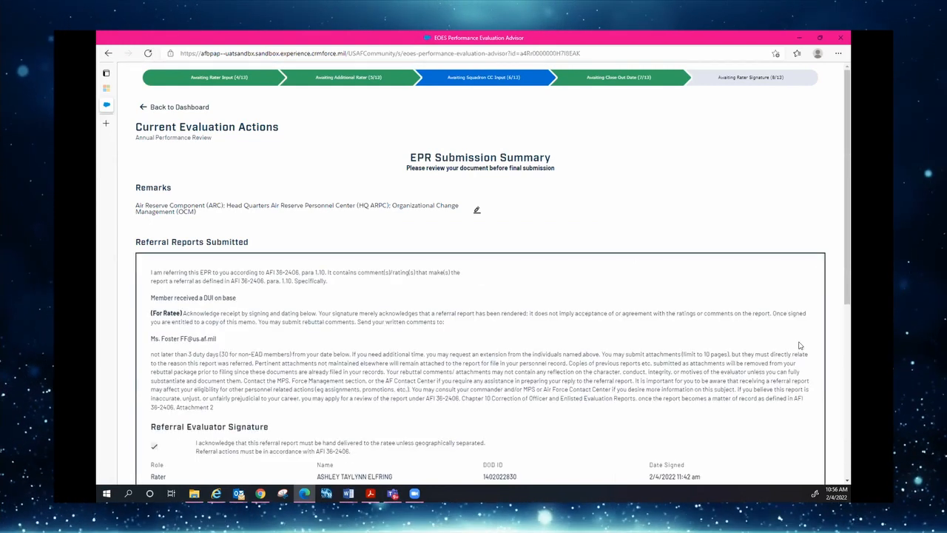
scroll(559, 287, down, 5)
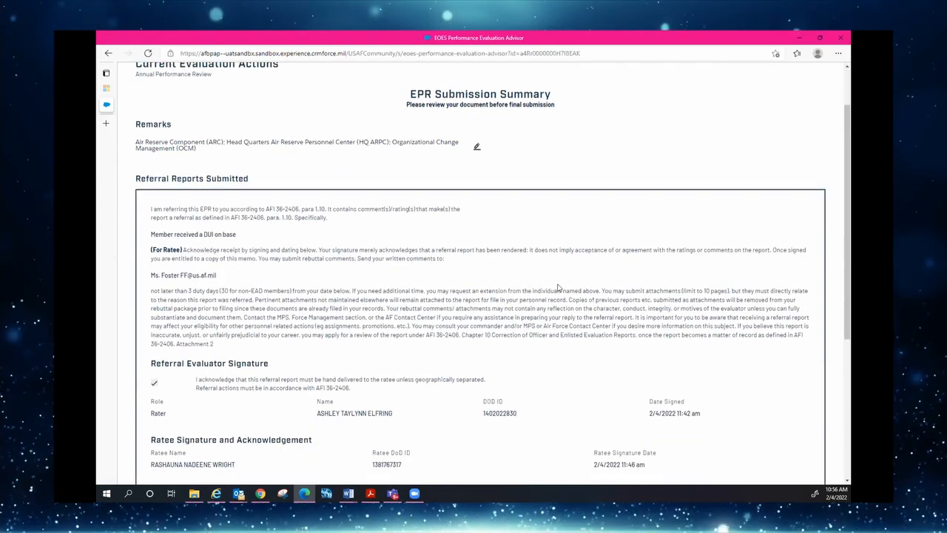
scroll(559, 287, down, 3)
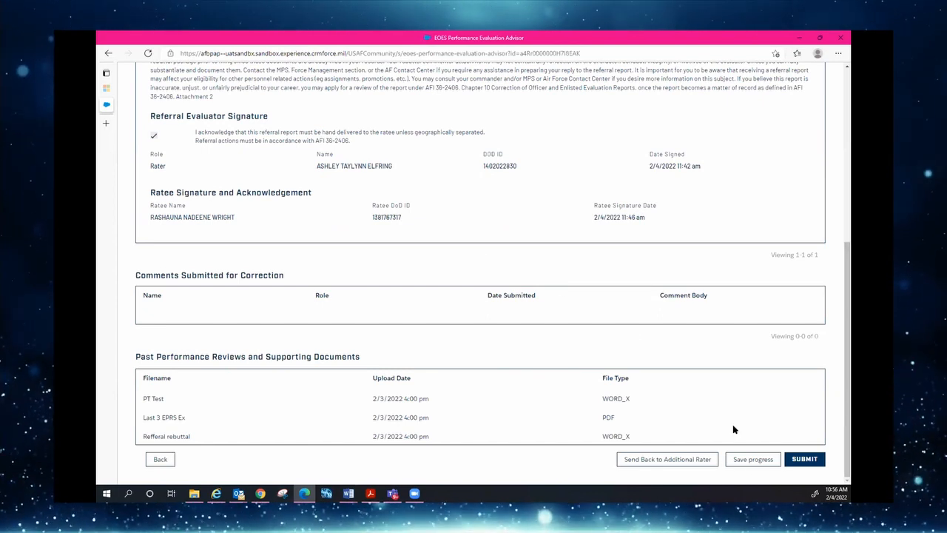
click(804, 460)
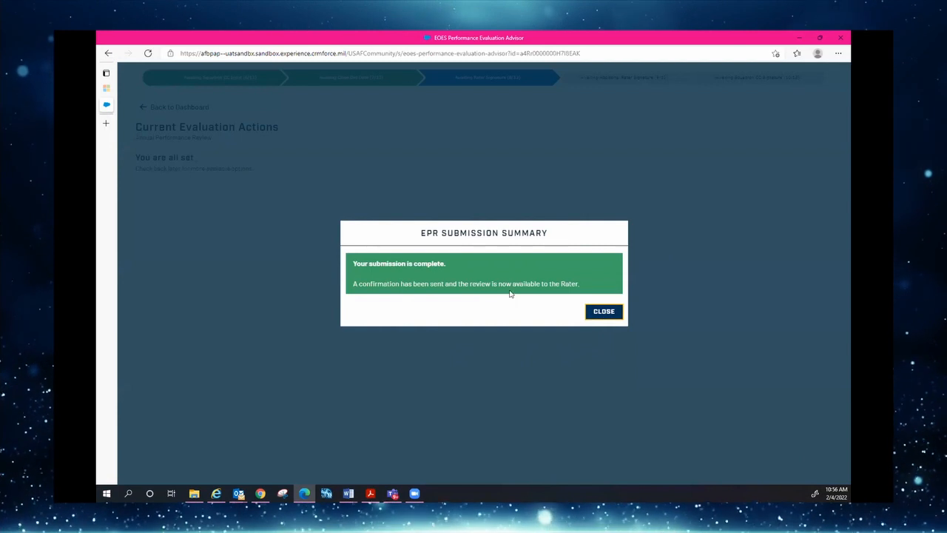
click(604, 312)
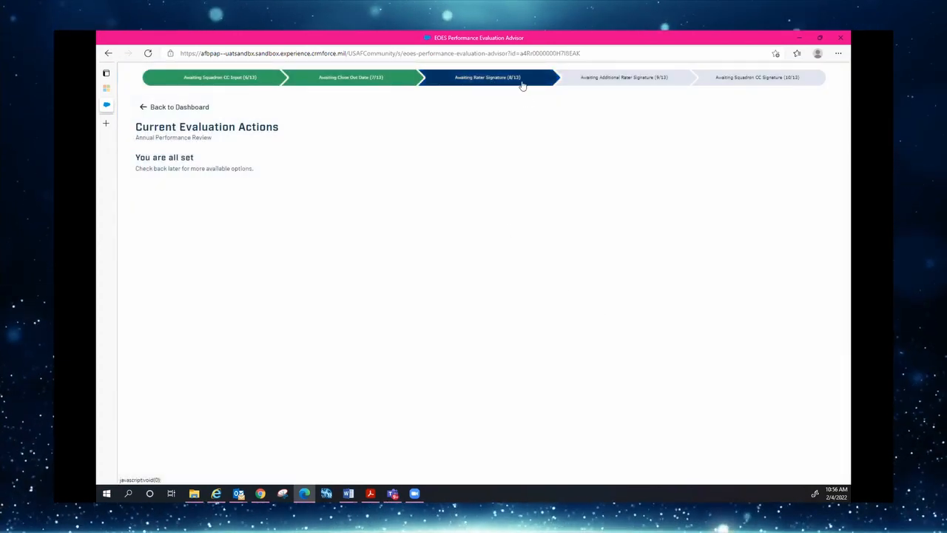
Go back to the evaluation dashboard via Back to Dashboard
click(157, 108)
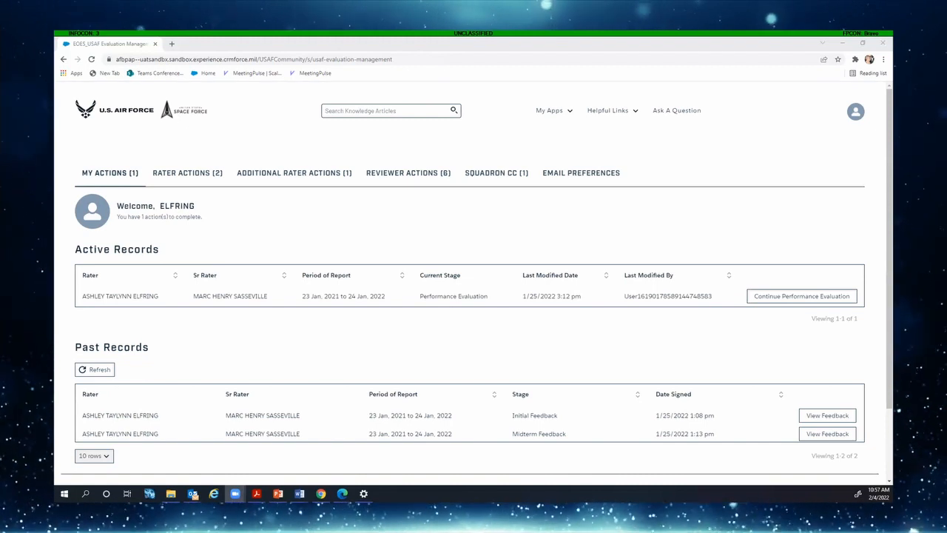
As rater, certify and submit the 2020–2021 evaluation, then return to the dashboard
click(187, 172)
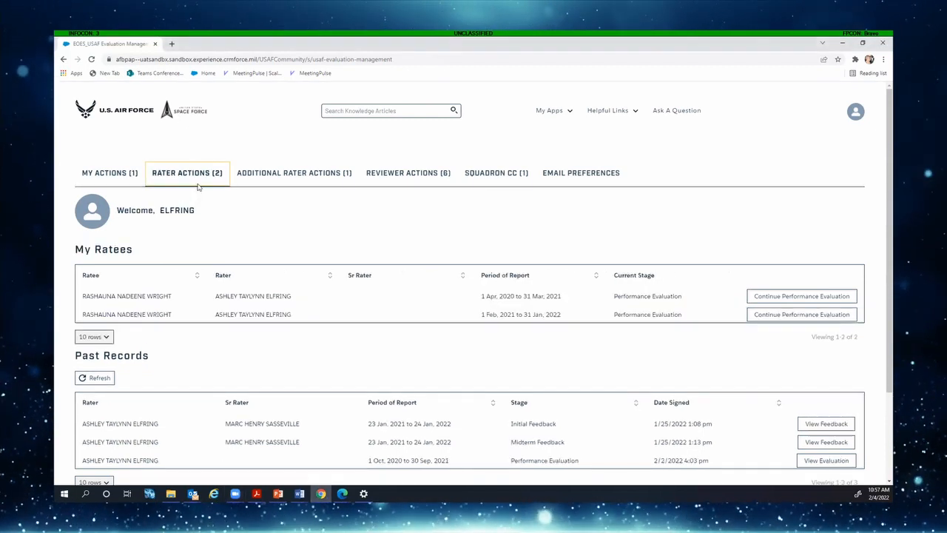
click(794, 296)
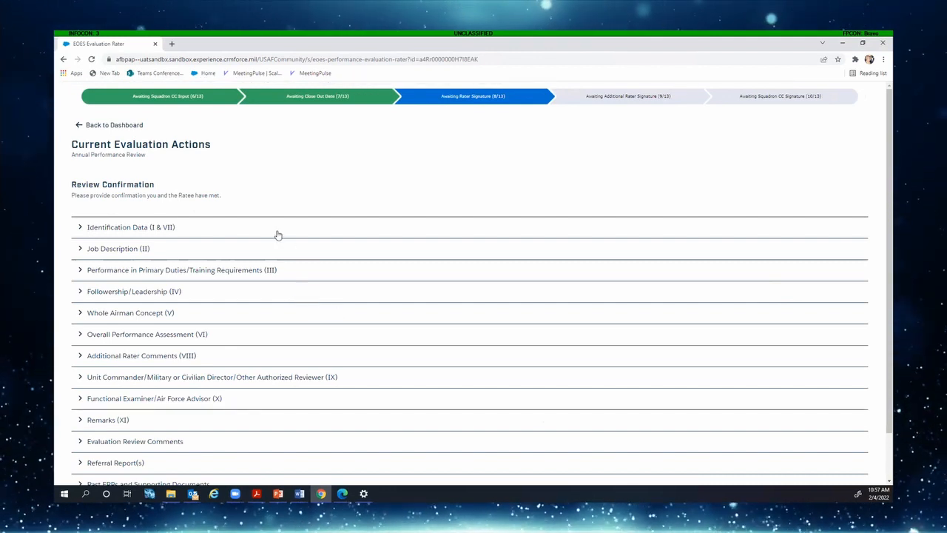
scroll(275, 235, down, 2)
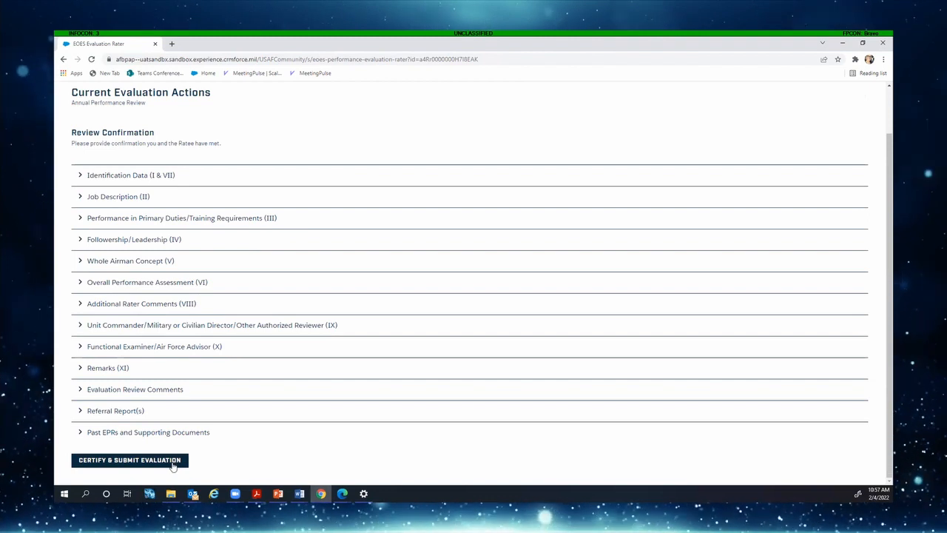
click(173, 463)
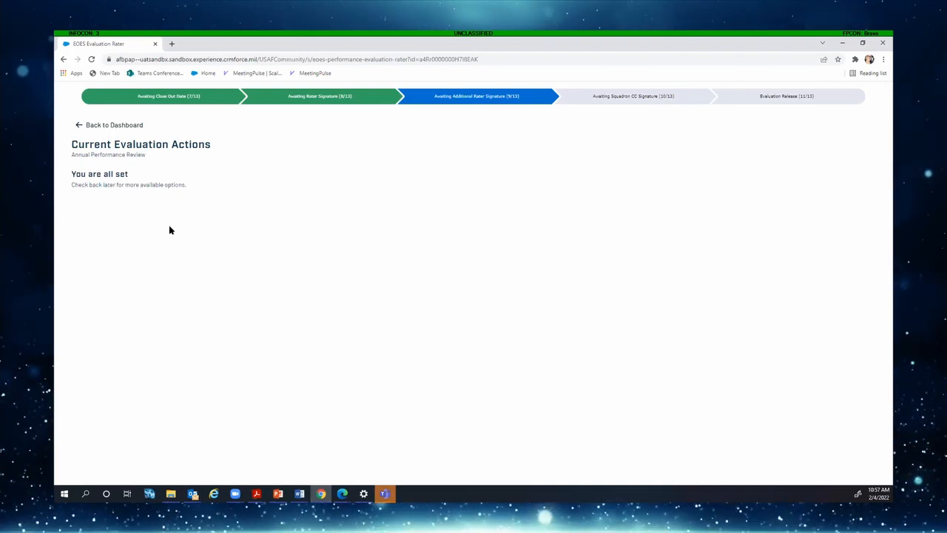
click(127, 126)
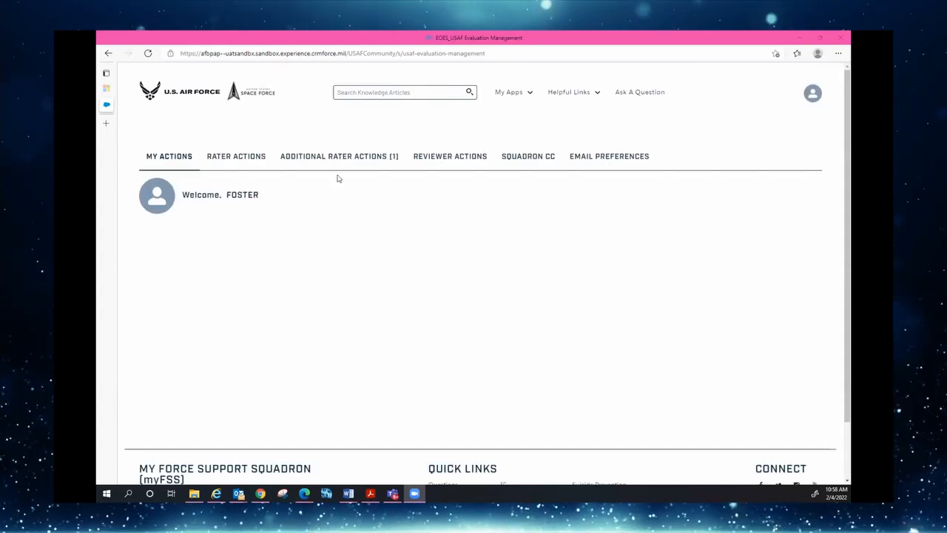
Open the additional rater's pending evaluation and review the Whole Airman Concept and Functional Examiner sections
click(330, 158)
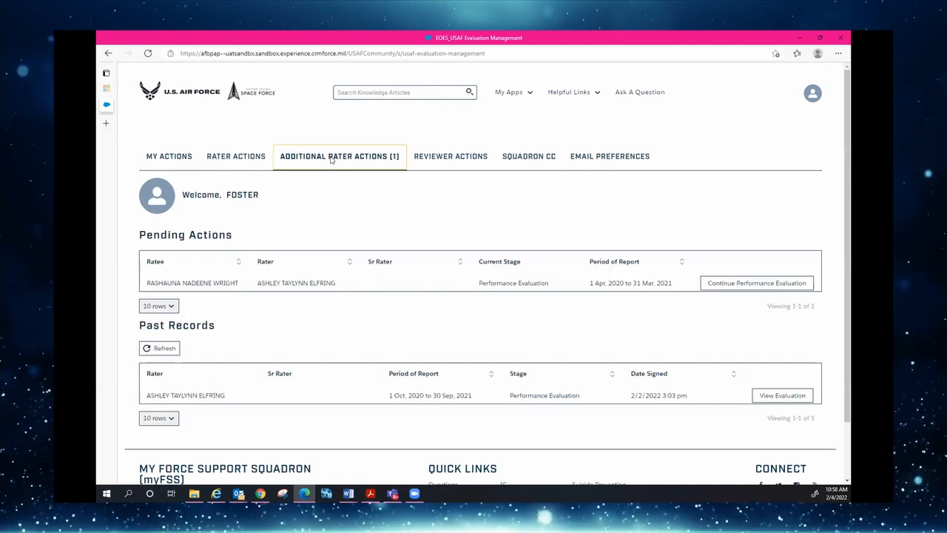
click(742, 286)
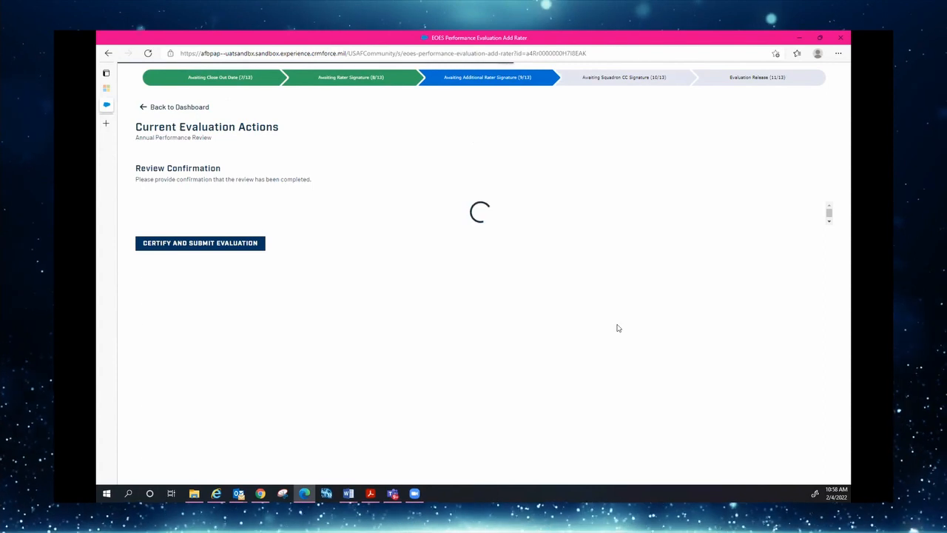
scroll(301, 334, down, 1)
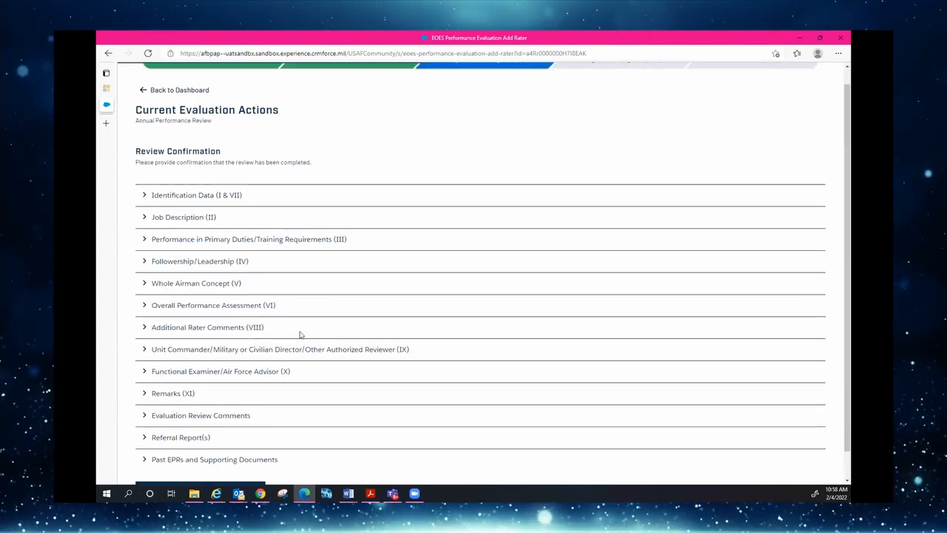
click(145, 255)
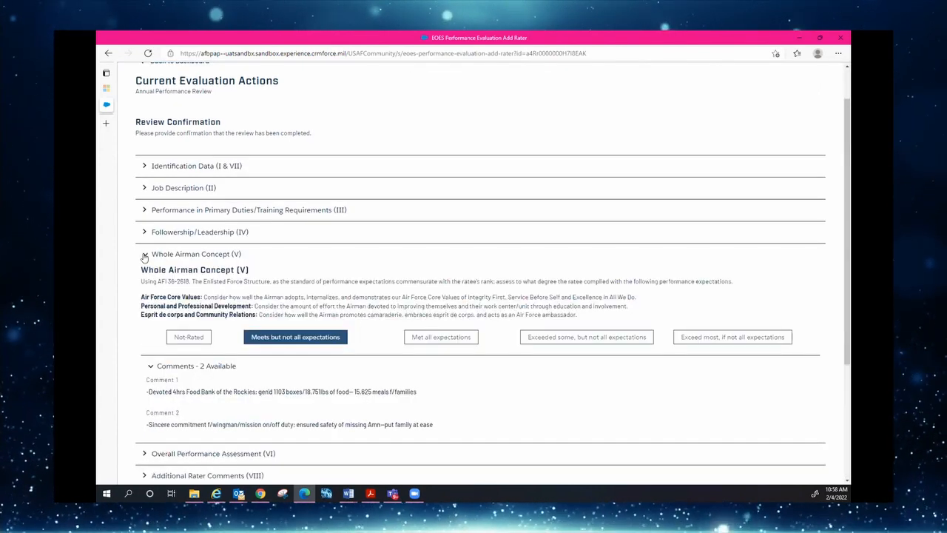
click(145, 254)
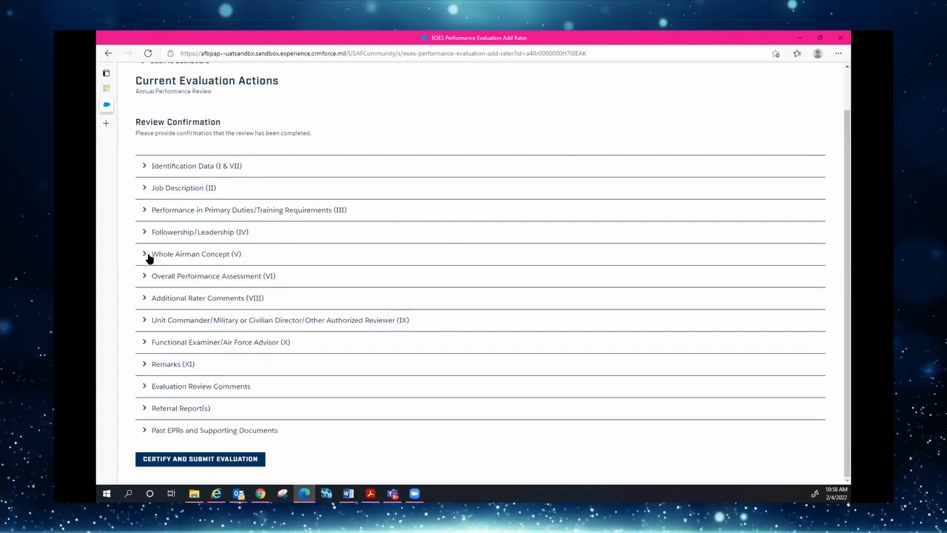
click(145, 341)
click(145, 342)
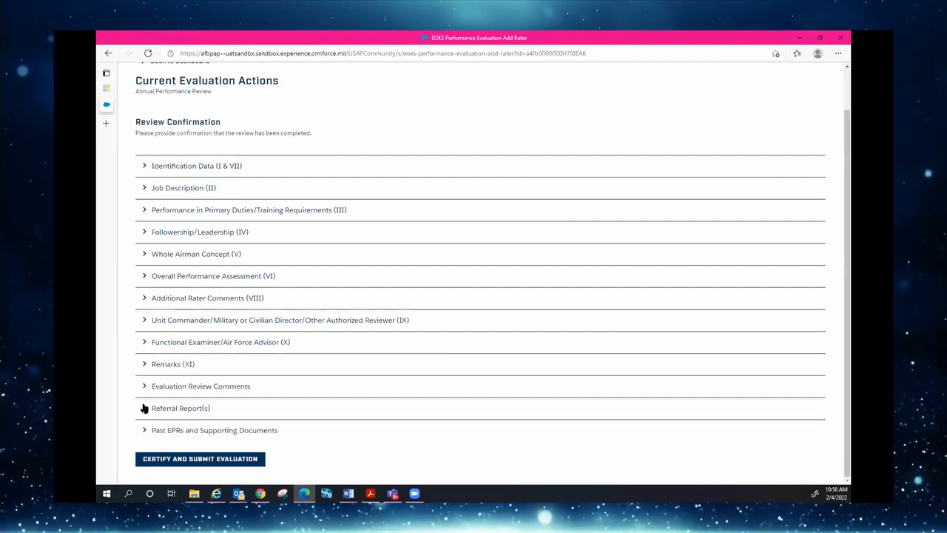
Review the Referral Report(s), certify and submit as additional rater, and return to the dashboard
click(144, 409)
scroll(187, 381, down, 3)
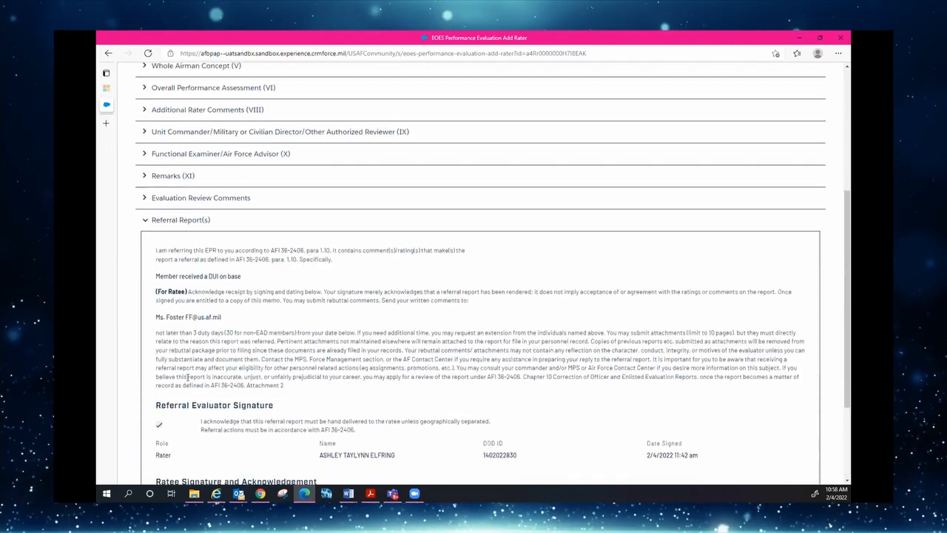
scroll(187, 378, down, 2)
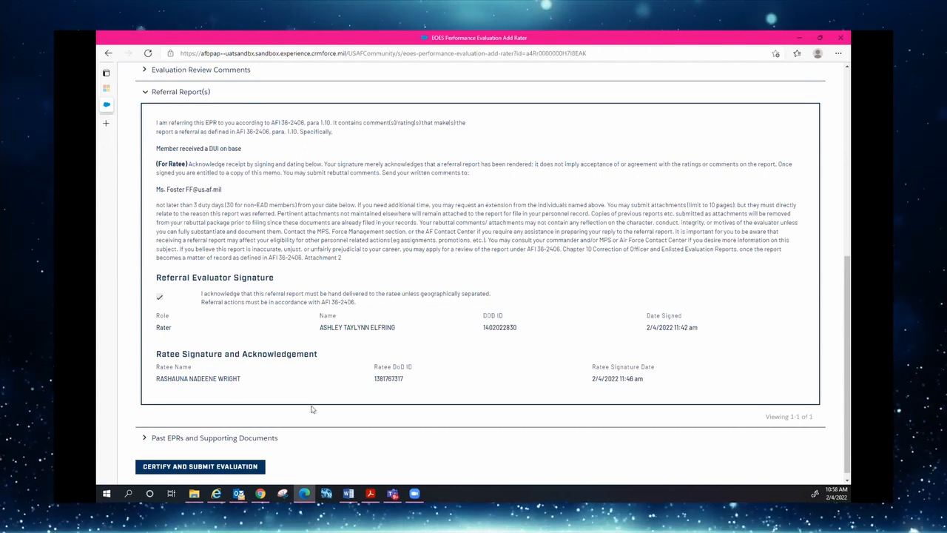
click(247, 467)
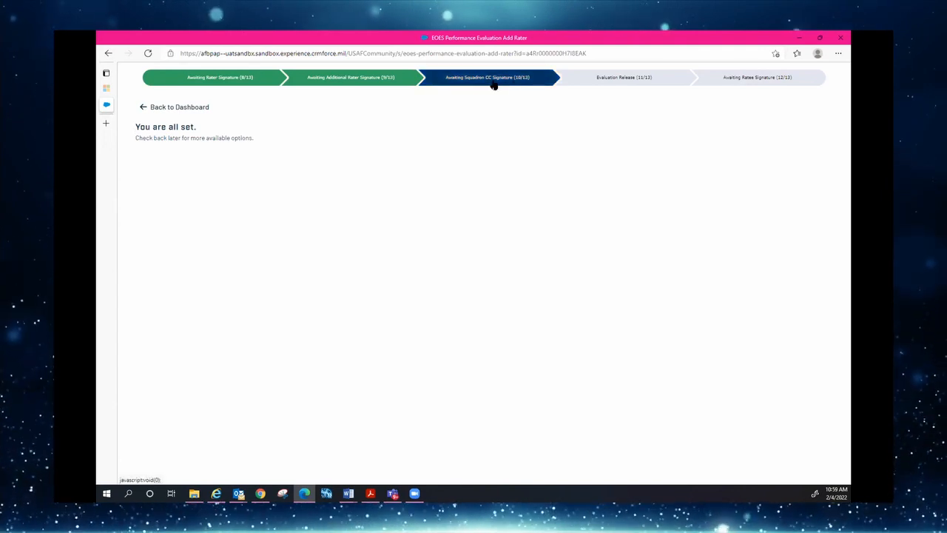
click(160, 108)
Open the squadron commander's pending referral evaluation and review Job Description and Overall Performance Assessment
click(159, 108)
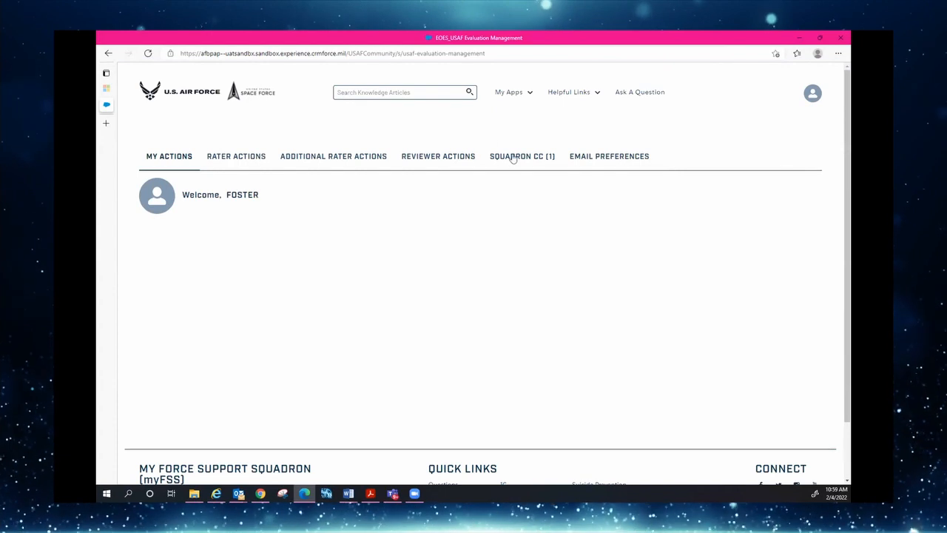
click(515, 159)
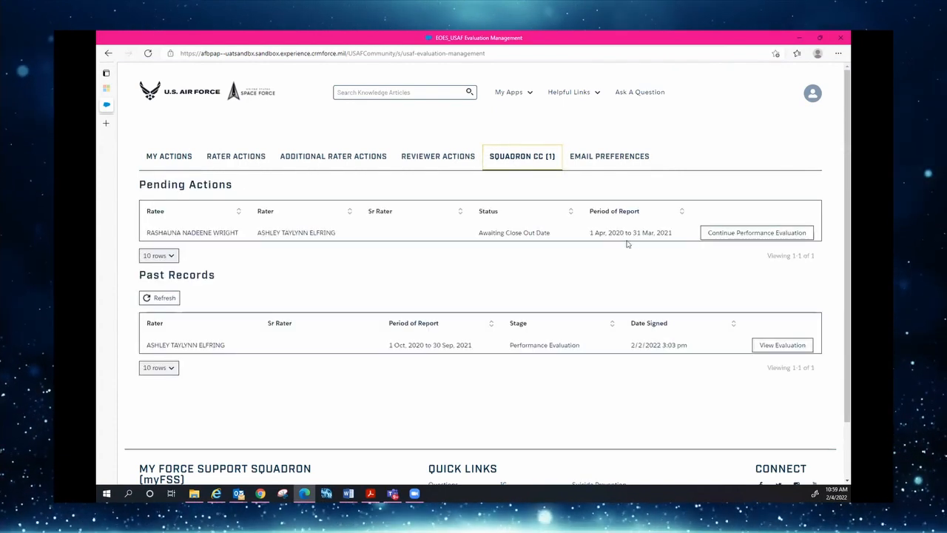
click(705, 235)
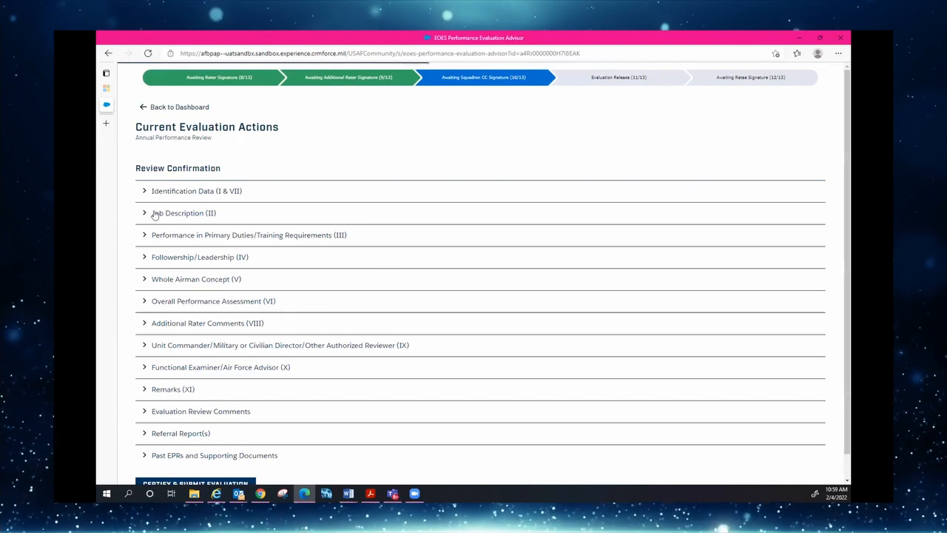
click(144, 214)
click(146, 216)
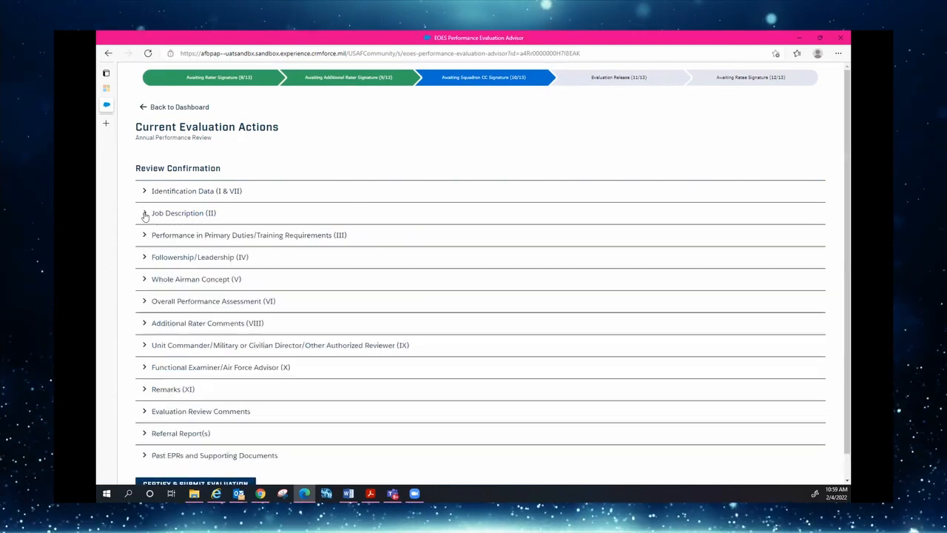
click(144, 302)
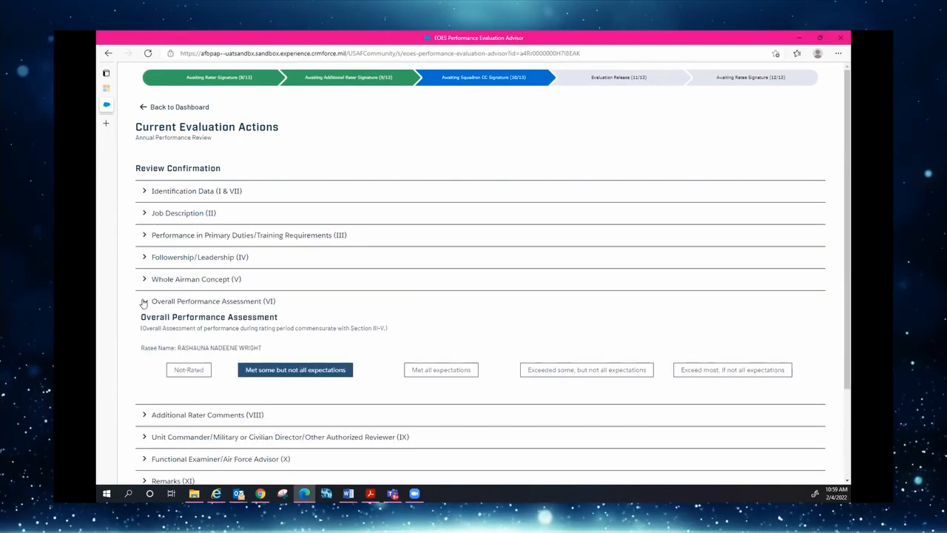
click(144, 301)
Review Evaluation Review Comments and Referral Report(s), then certify and submit as squadron commander
scroll(203, 302, down, 2)
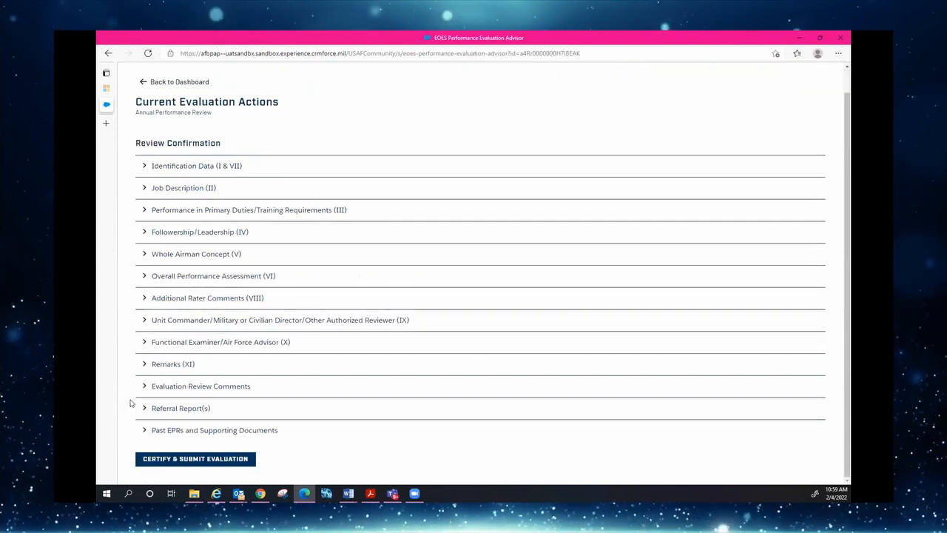
click(143, 387)
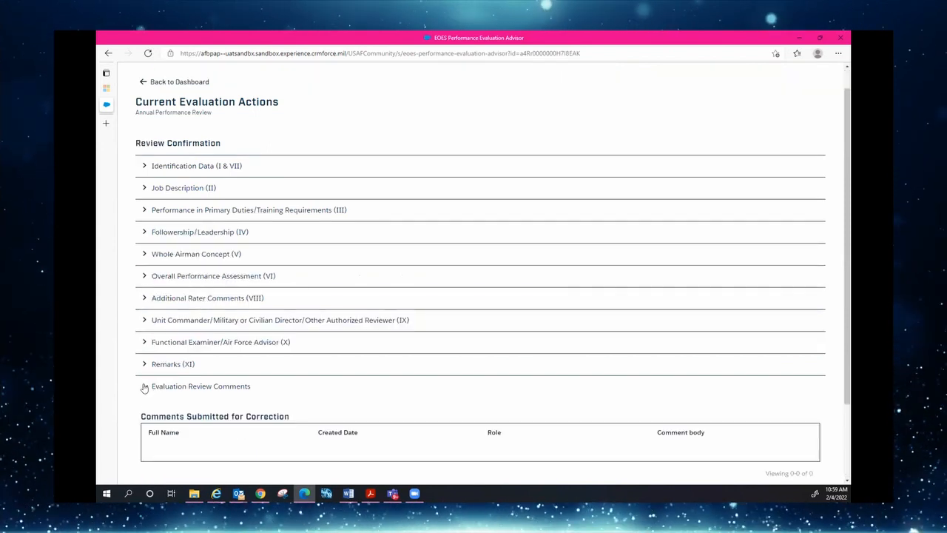
click(144, 387)
click(142, 407)
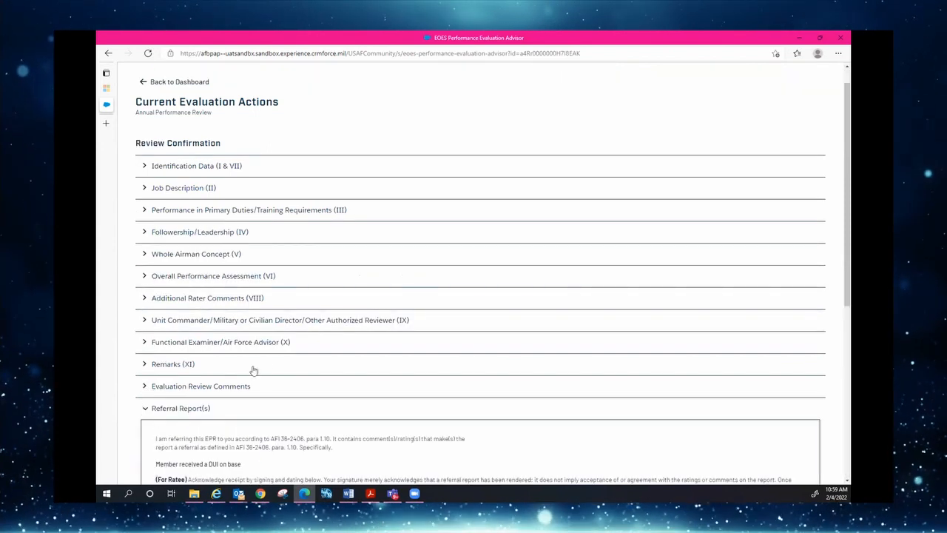
scroll(253, 370, down, 5)
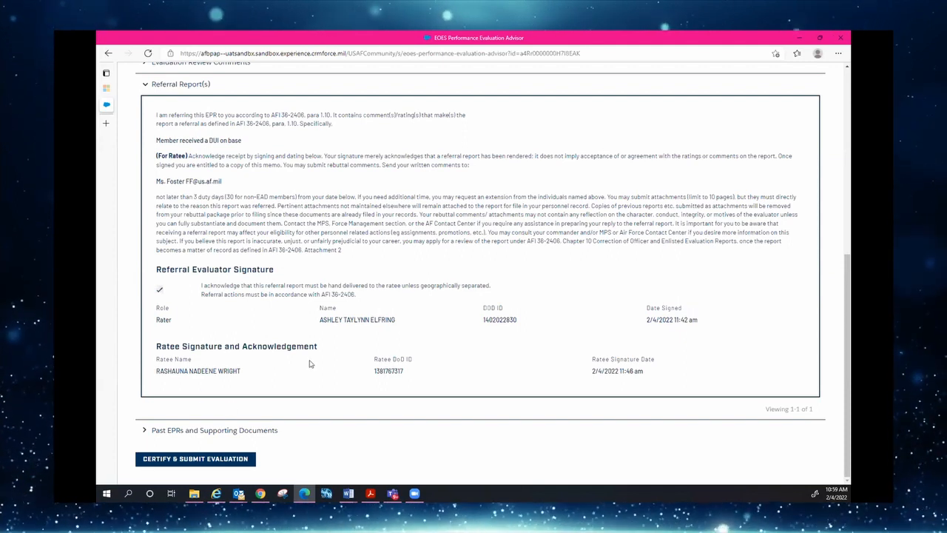
click(220, 458)
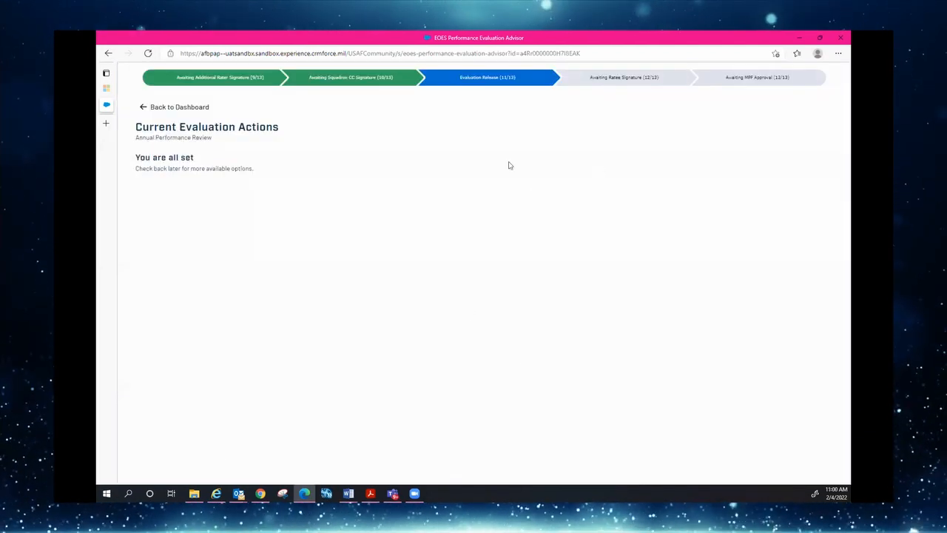
Refresh the rater's dashboard and submit the 2020–2021 referral evaluation for release to the ratee
click(170, 108)
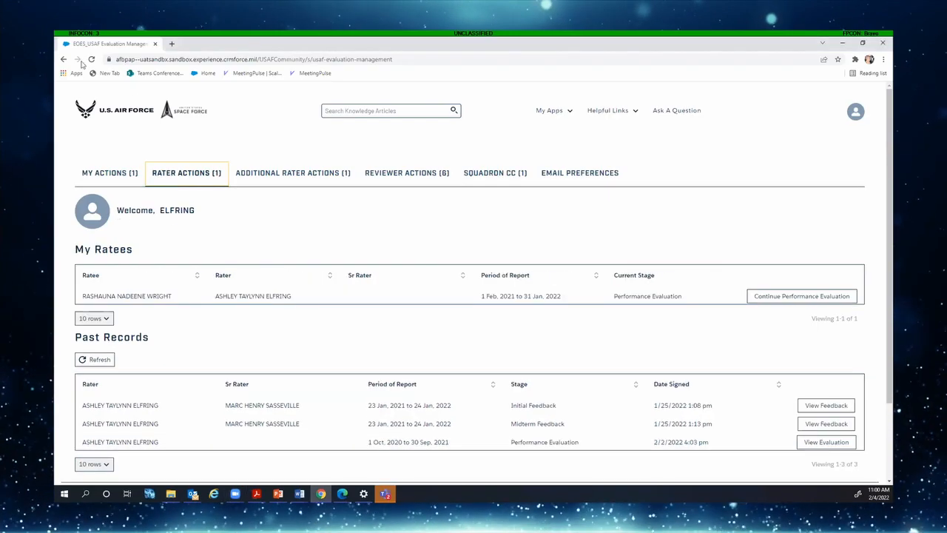
click(91, 60)
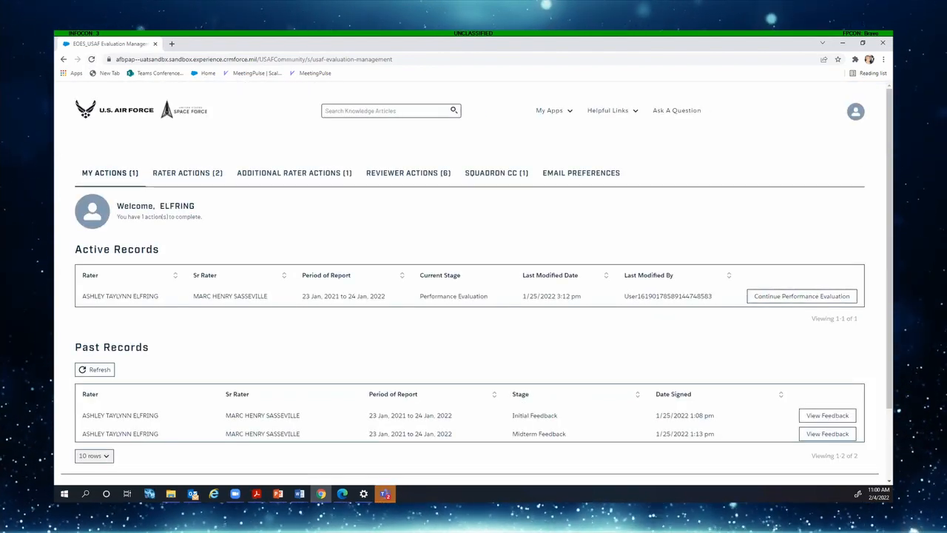
click(166, 177)
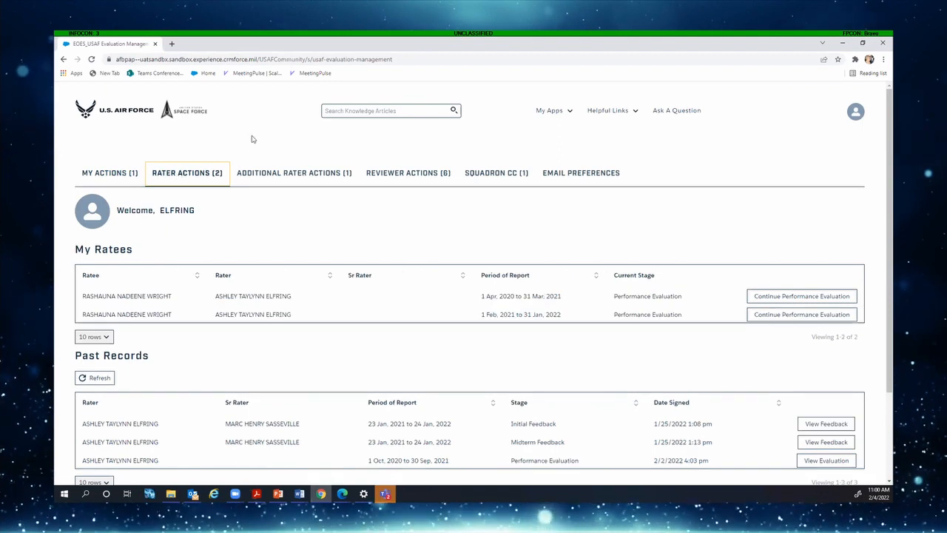
click(611, 110)
click(794, 297)
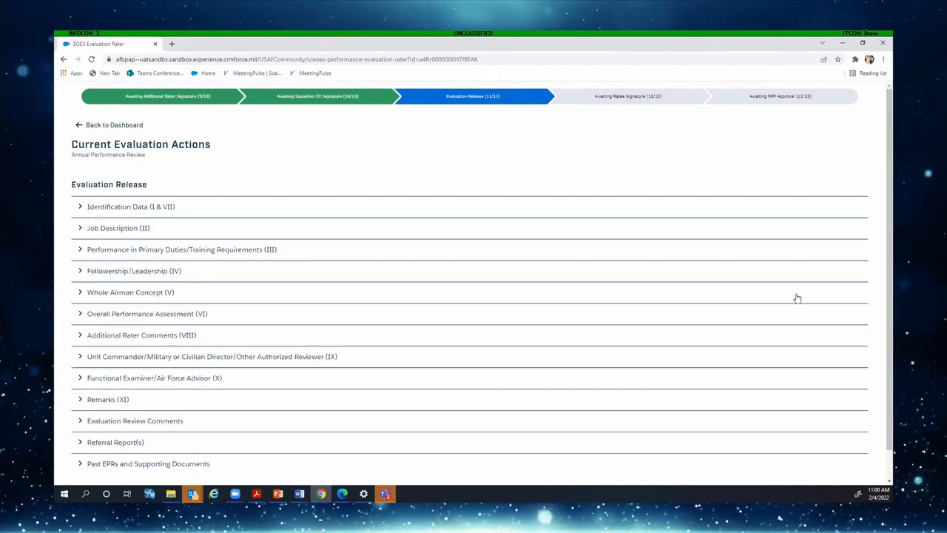
scroll(314, 226, down, 1)
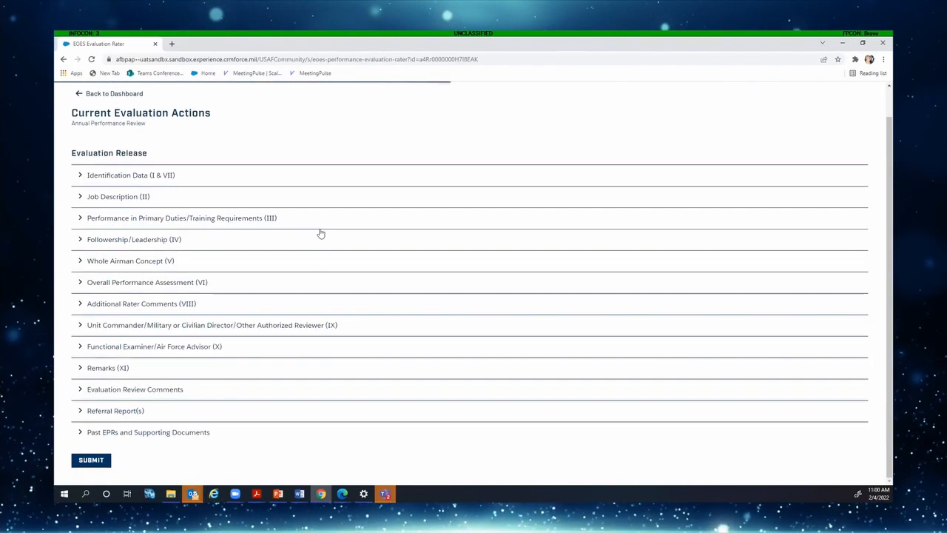
click(97, 464)
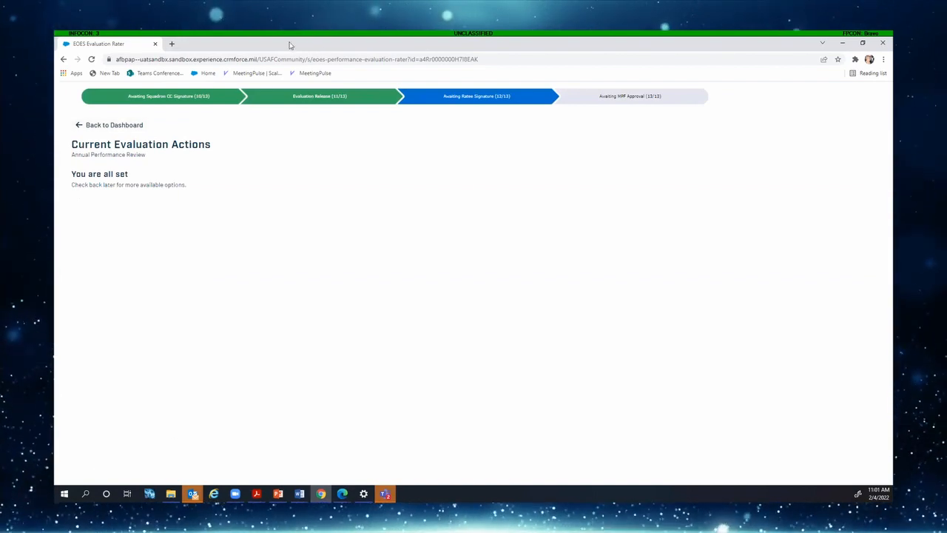
key(alt+Tab)
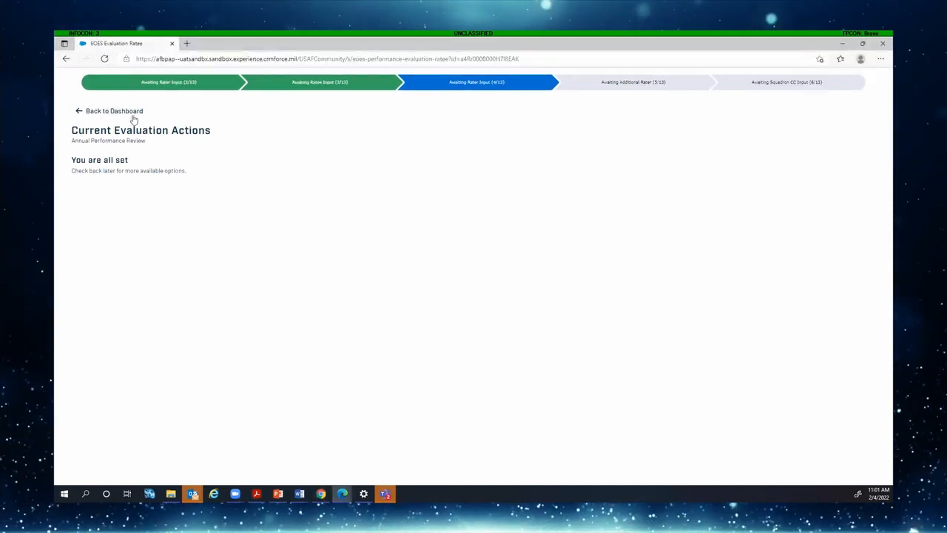
As ratee, review Identification Data, certify and submit the evaluation, and return to the dashboard
click(134, 120)
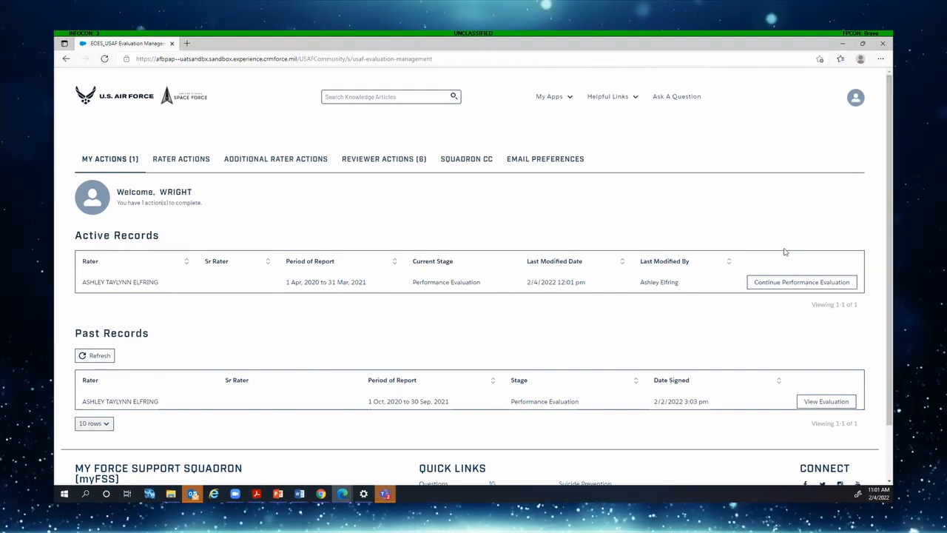
click(795, 281)
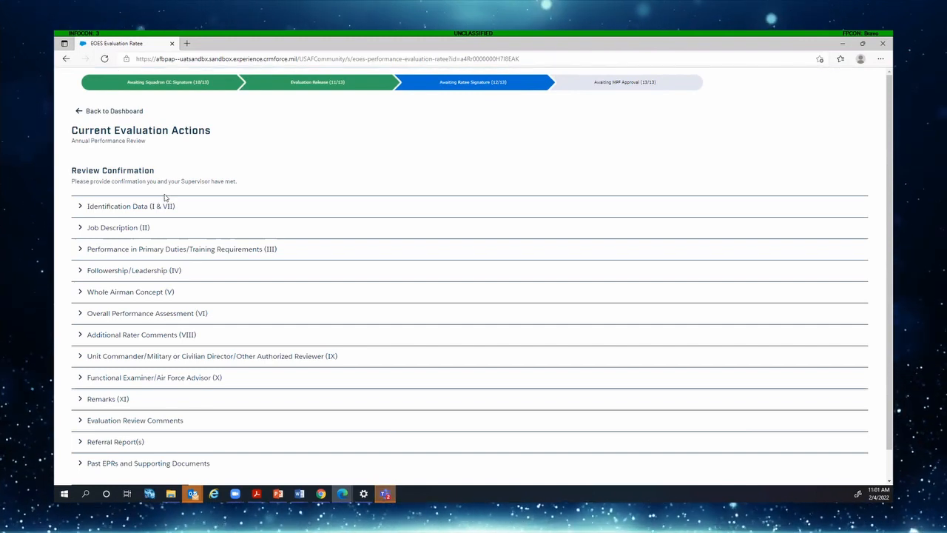
click(92, 214)
scroll(123, 226, down, 3)
scroll(122, 235, up, 4)
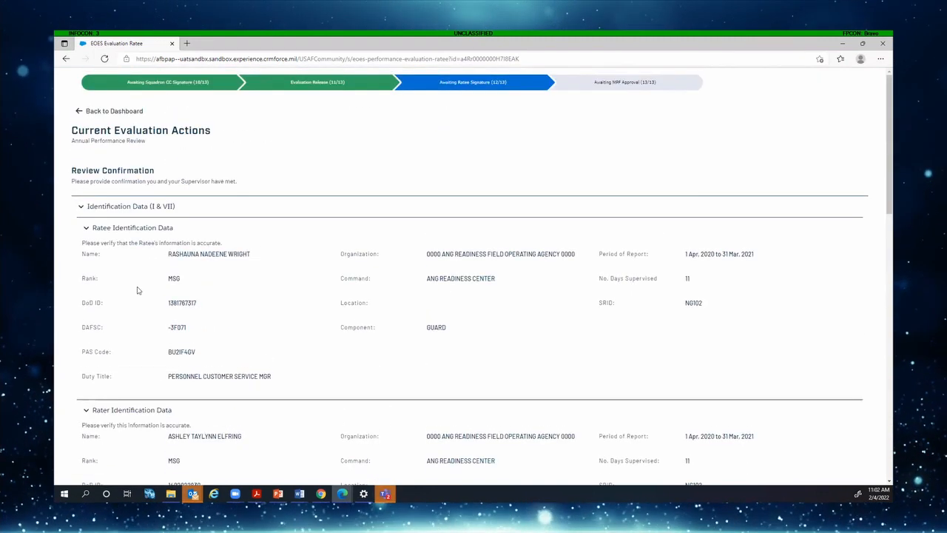
scroll(136, 290, down, 10)
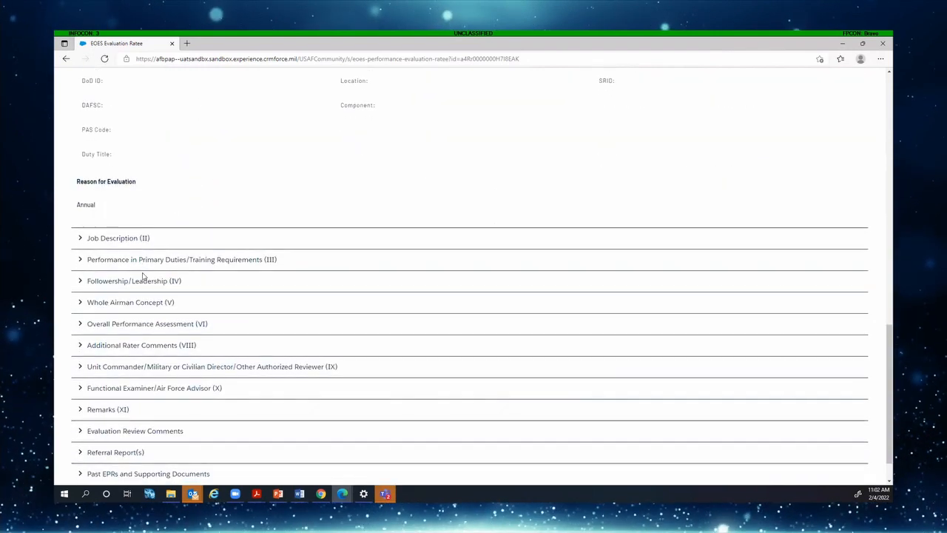
scroll(143, 276, down, 1)
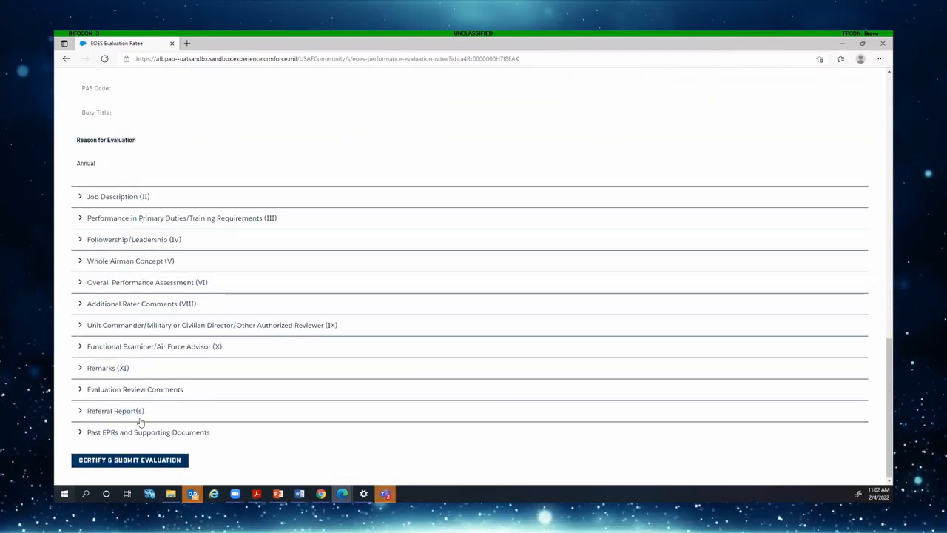
click(130, 460)
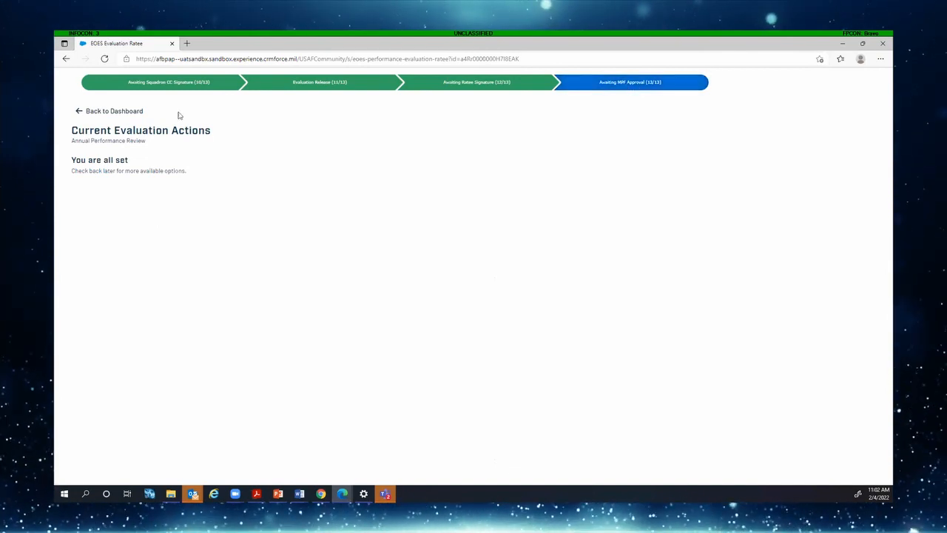
click(122, 111)
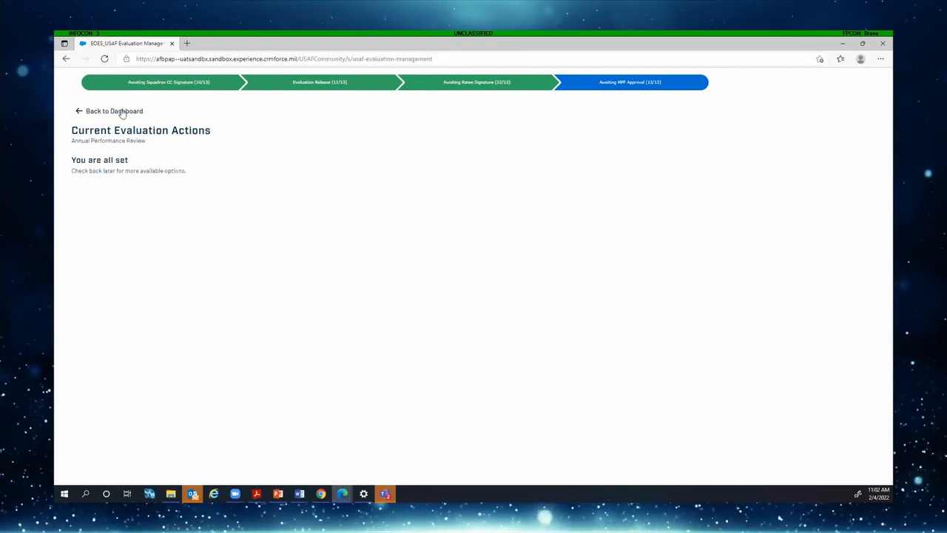